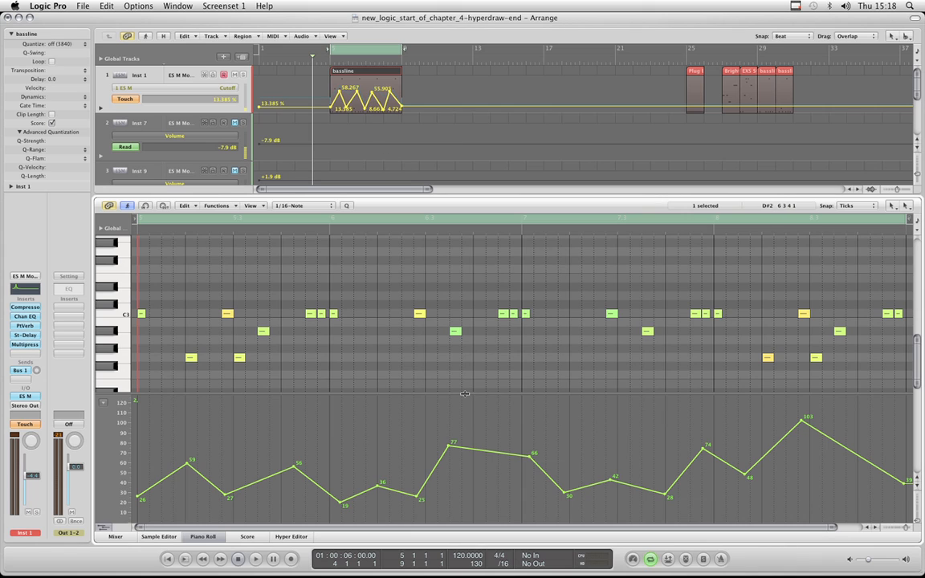
# Hide and redisplay the Hyper Draw area below the bassline's notes, and close the Piano Roll
pyautogui.moveTo(464, 393)
pyautogui.mouseDown()
pyautogui.moveTo(453, 405)
pyautogui.moveTo(452, 394)
pyautogui.mouseUp()
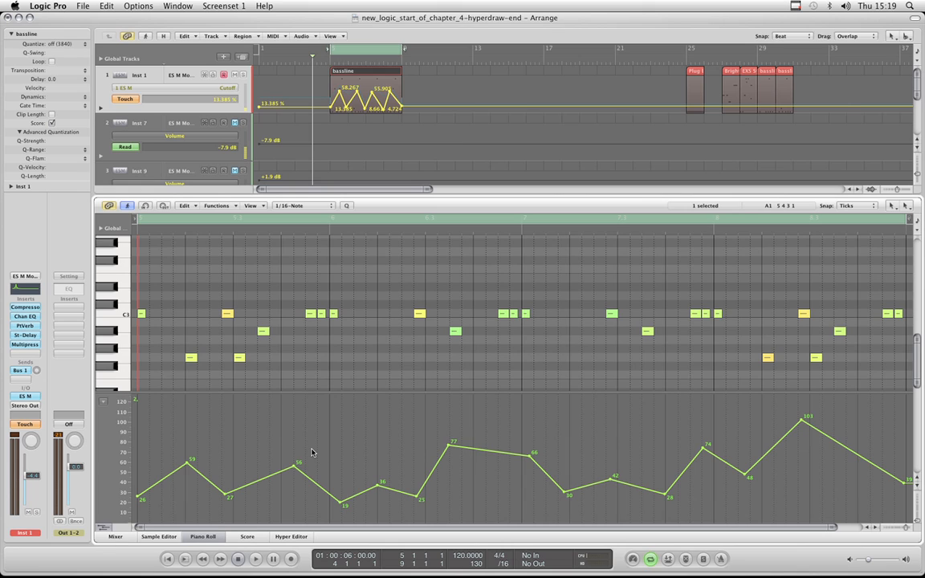
pyautogui.click(109, 528)
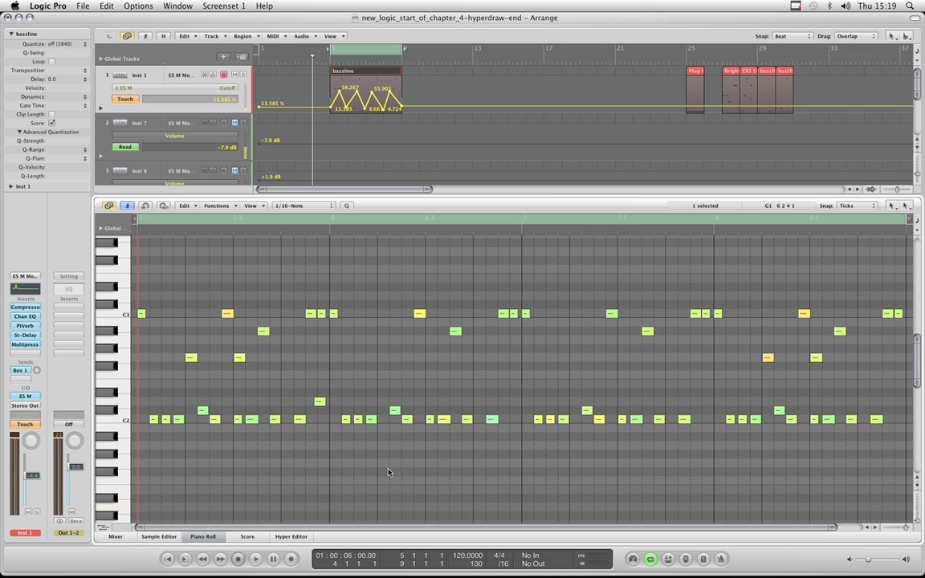
pyautogui.click(109, 529)
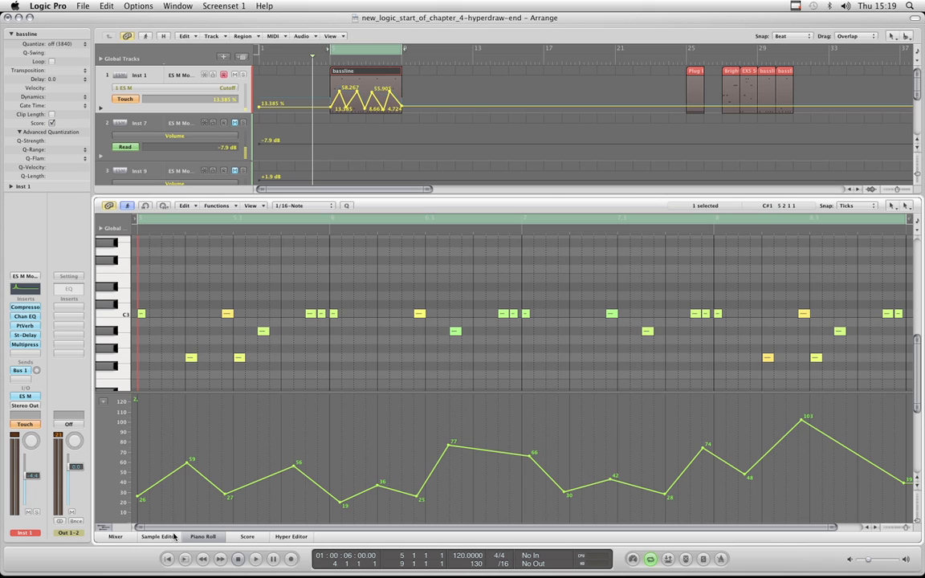
pyautogui.click(211, 538)
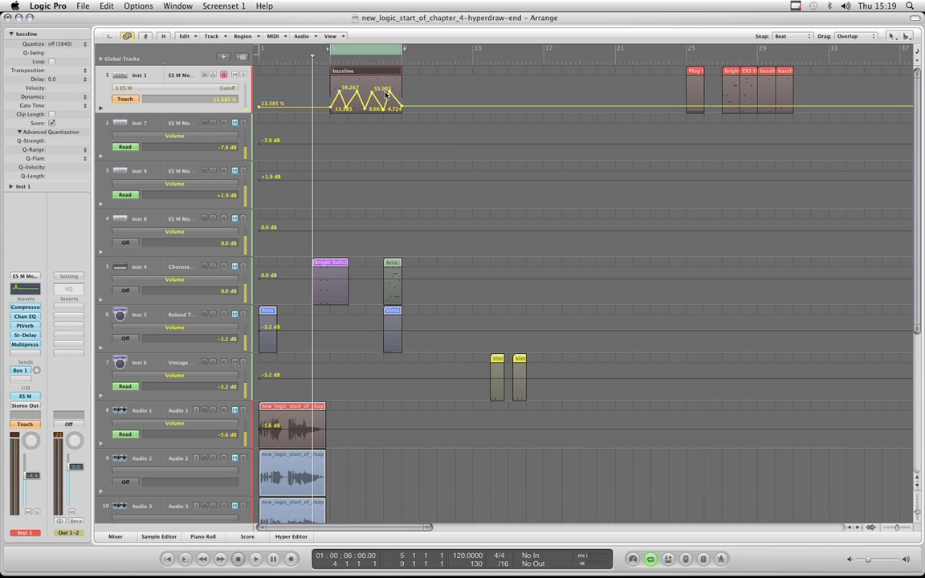
# Move the bassline region on the Inst 1 track to bar 13 with its automation data, and return both to bar 5
pyautogui.click(292, 408)
pyautogui.moveTo(366, 76); pyautogui.dragTo(508, 83)
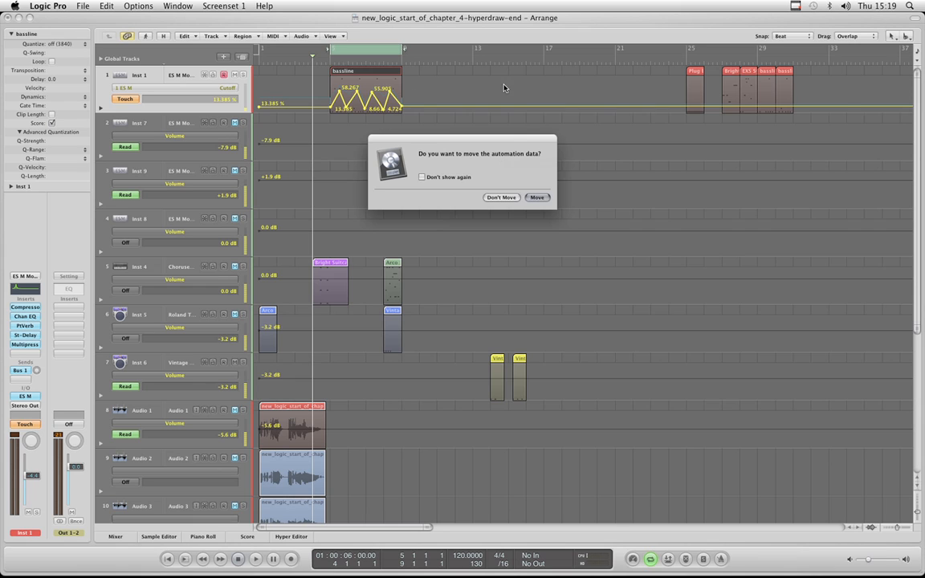
pyautogui.click(539, 200)
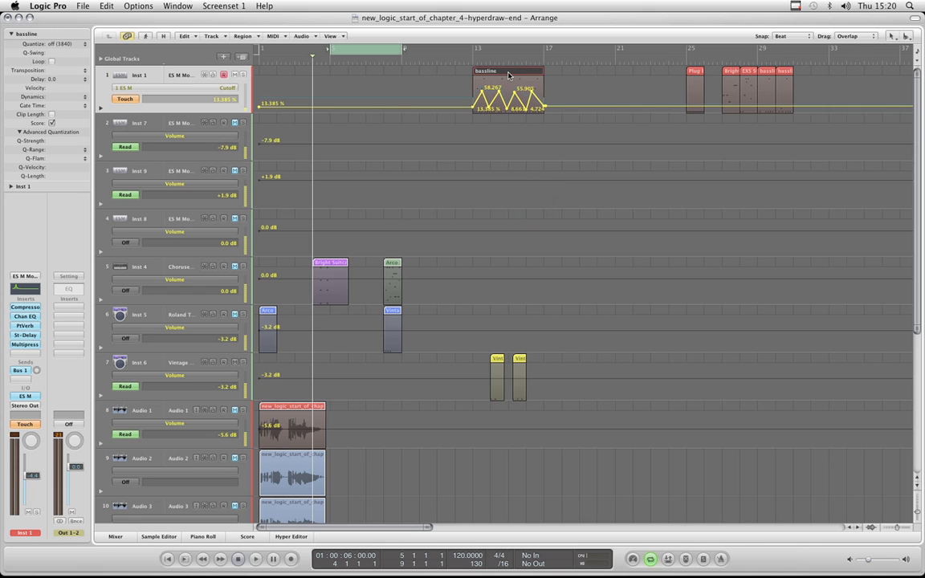
pyautogui.moveTo(508, 71); pyautogui.dragTo(466, 76)
pyautogui.click(538, 200)
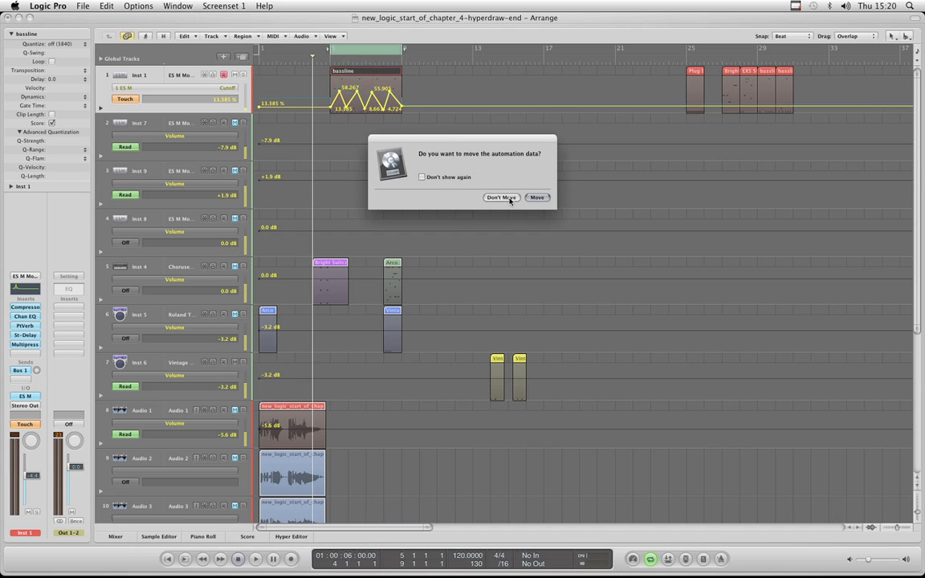
# Move the bassline region to bar 11 without moving its automation data
pyautogui.click(506, 197)
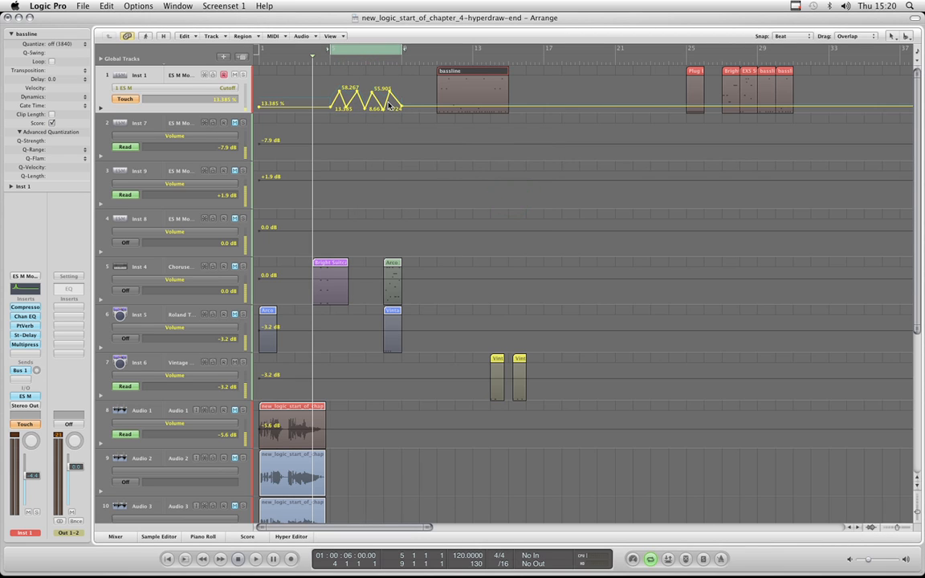
pyautogui.press('super+Right')
pyautogui.press('super+Right')
pyautogui.press('super+Right')
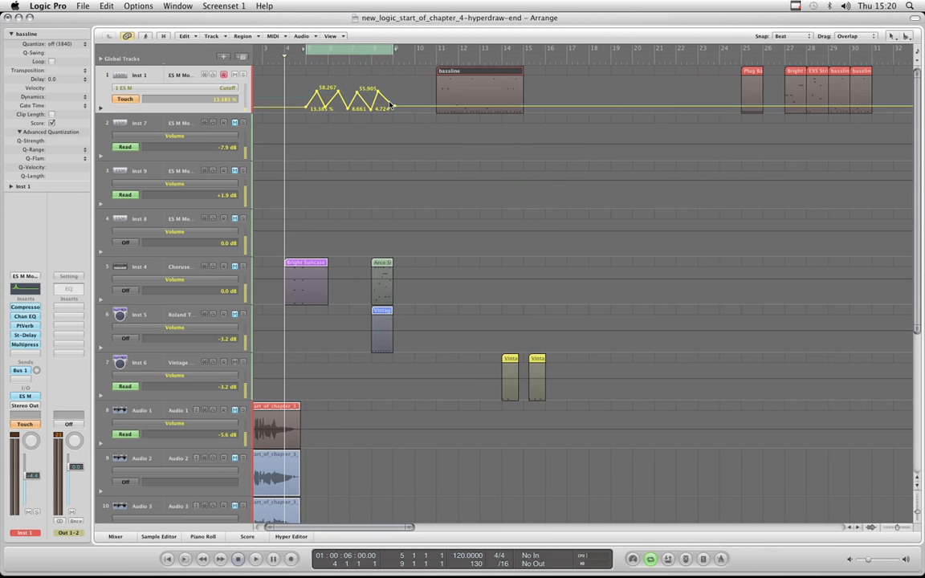
pyautogui.press('super+Right')
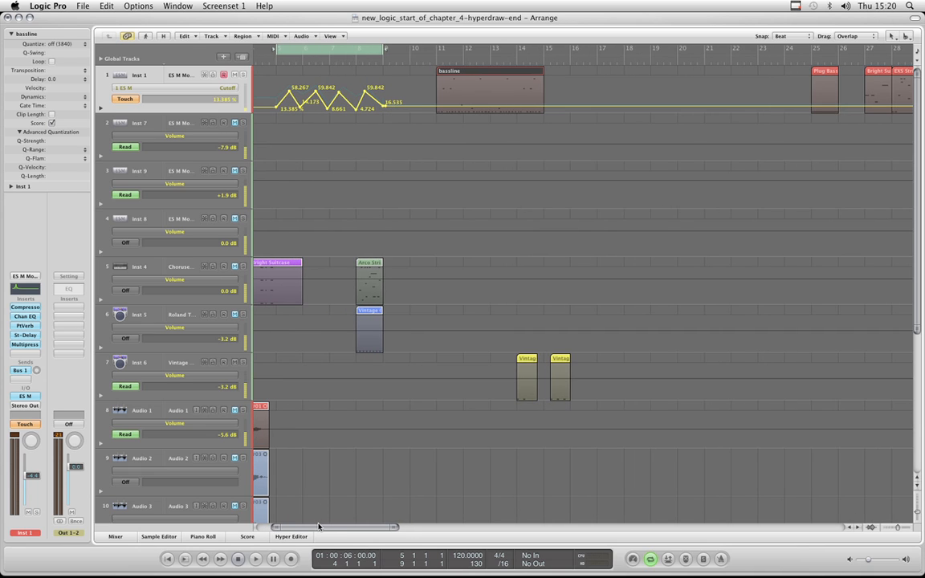
pyautogui.moveTo(319, 526); pyautogui.dragTo(310, 518)
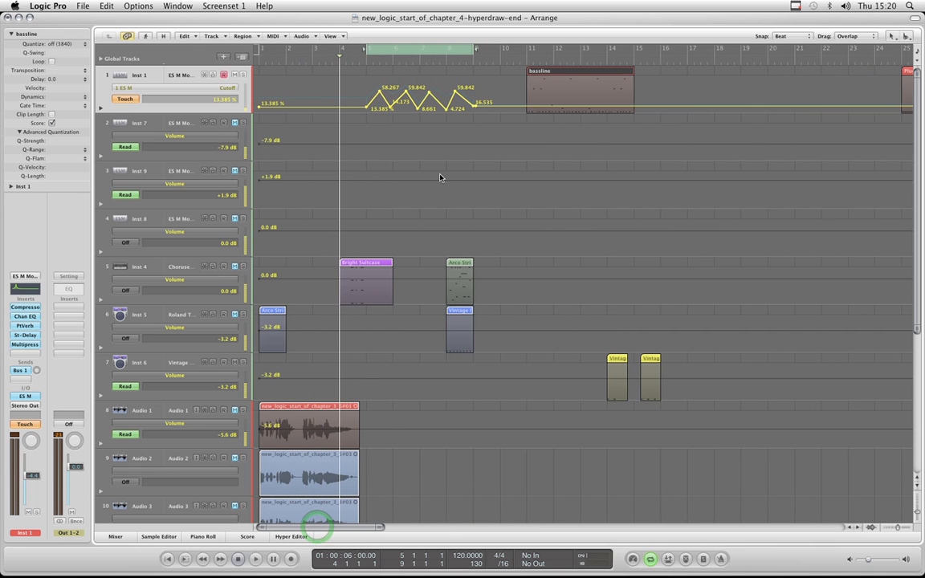
pyautogui.press('super+Down')
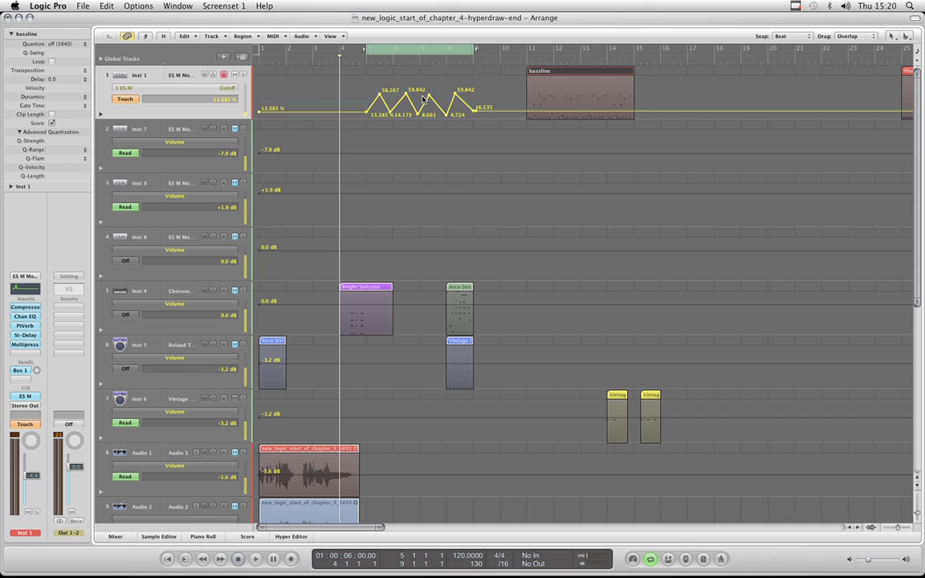
# Open the ES M instrument on Inst 1, play the section to watch the automated Cutoff knob, and close the instrument
pyautogui.click(27, 397)
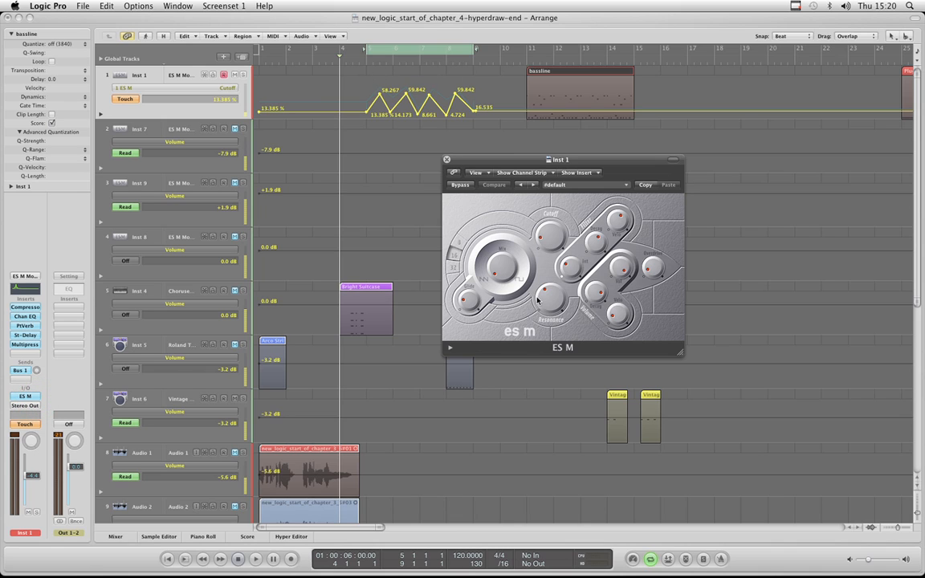
pyautogui.press('space')
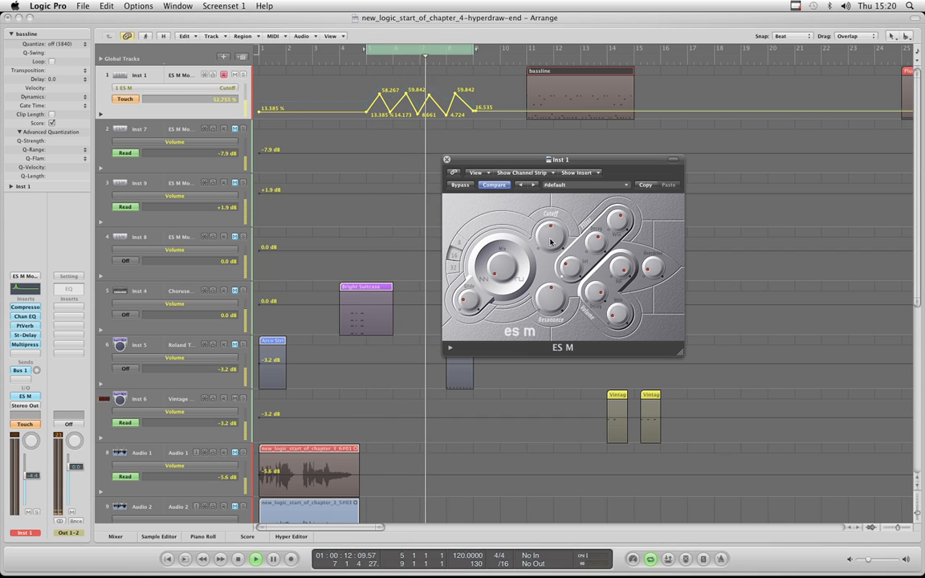
pyautogui.click(447, 160)
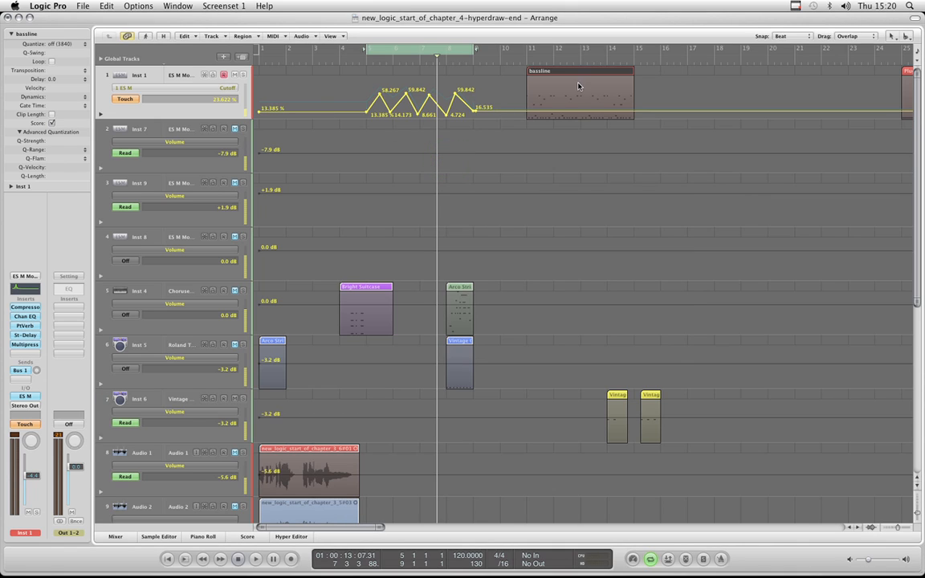
# Return the bassline region to bar 5 without moving the automation data, and move the region and automation together to bar 11
pyautogui.moveTo(574, 98); pyautogui.dragTo(450, 121)
pyautogui.click(508, 199)
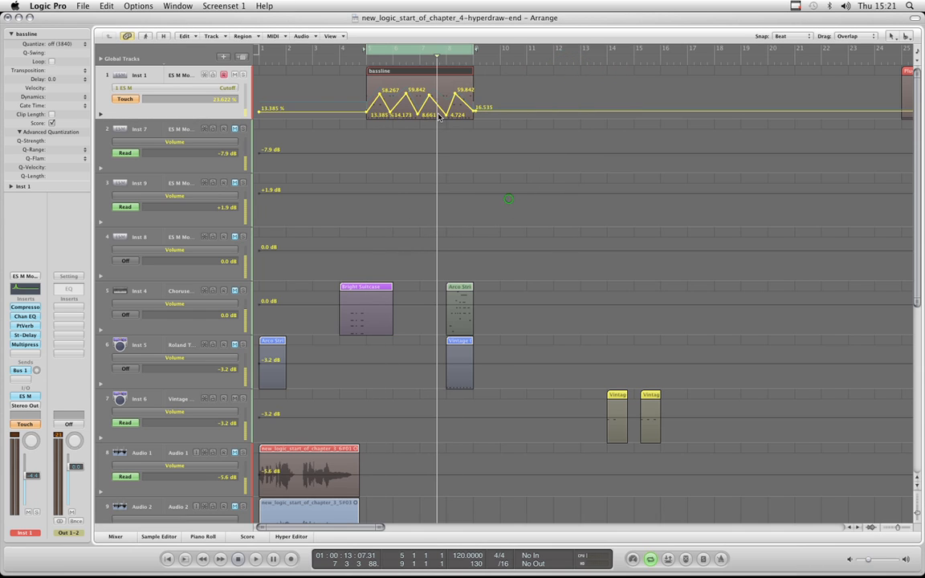
pyautogui.moveTo(417, 72); pyautogui.dragTo(576, 80)
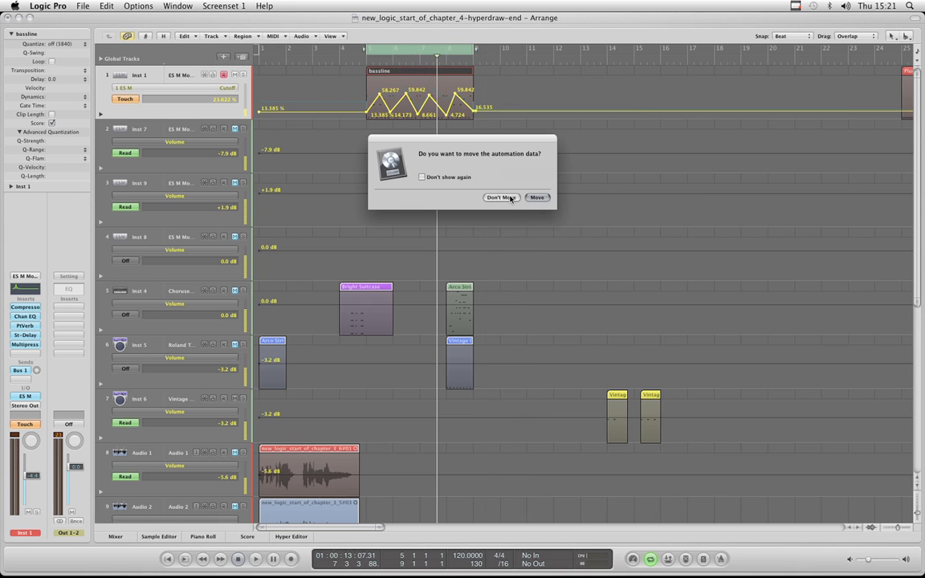
pyautogui.click(536, 198)
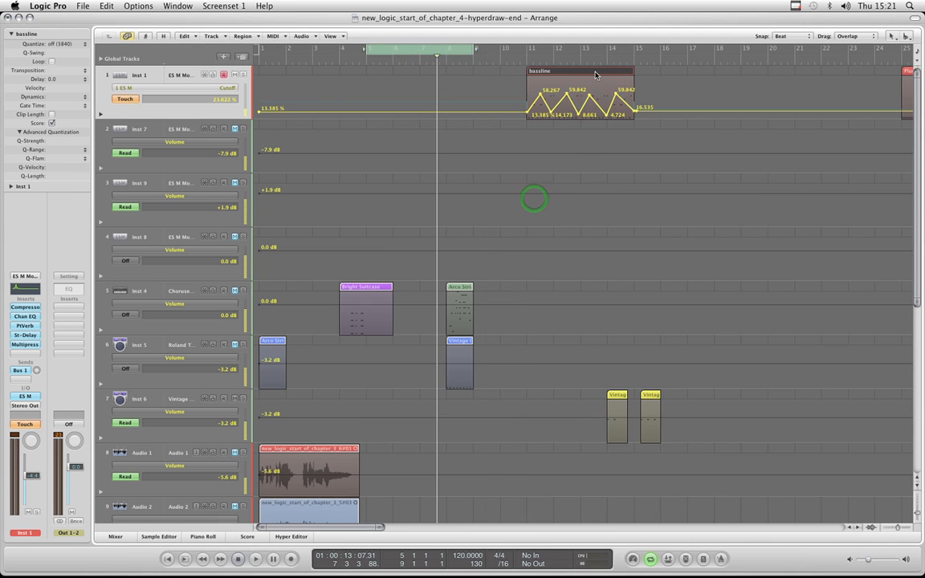
# Move the bassline region together with its automation data back to bar 5
pyautogui.moveTo(535, 71); pyautogui.dragTo(440, 73)
pyautogui.click(537, 198)
pyautogui.click(543, 198)
pyautogui.click(540, 196)
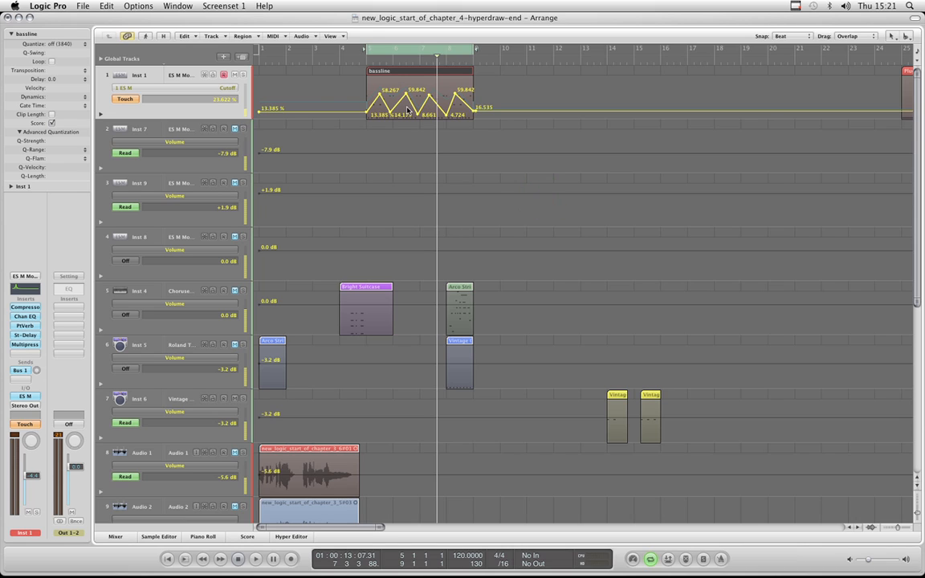
pyautogui.click(238, 89)
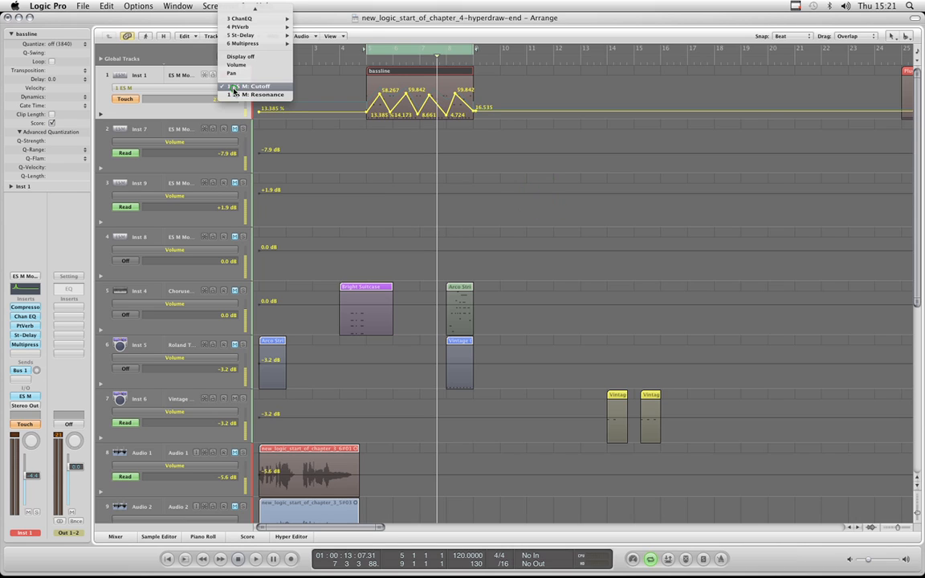
pyautogui.click(198, 106)
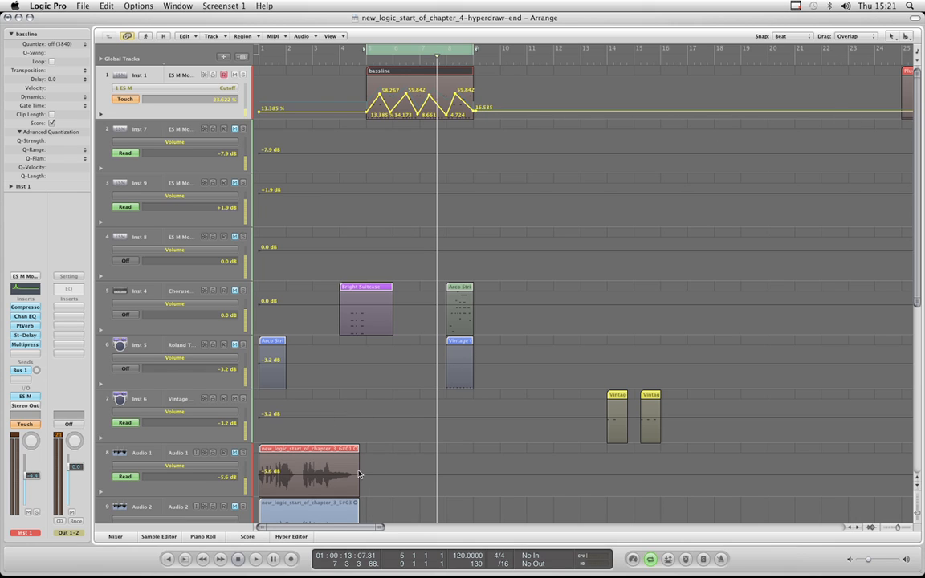
# Select the five regions from bar 25 onward on Inst 1 and move them with the automation data to start at bar 21
pyautogui.moveTo(366, 527); pyautogui.dragTo(426, 520)
pyautogui.hscroll(5, 345, 510)
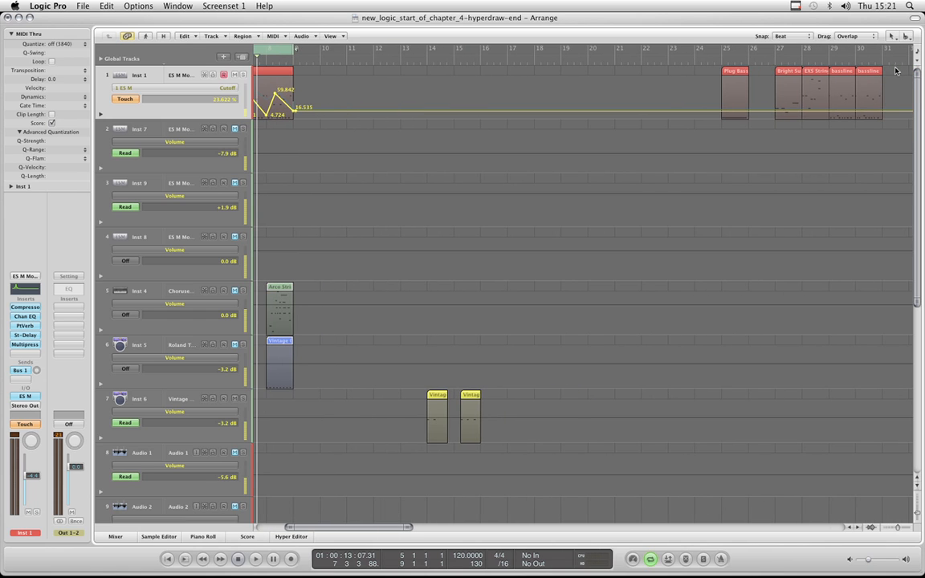
pyautogui.moveTo(895, 68); pyautogui.dragTo(638, 77)
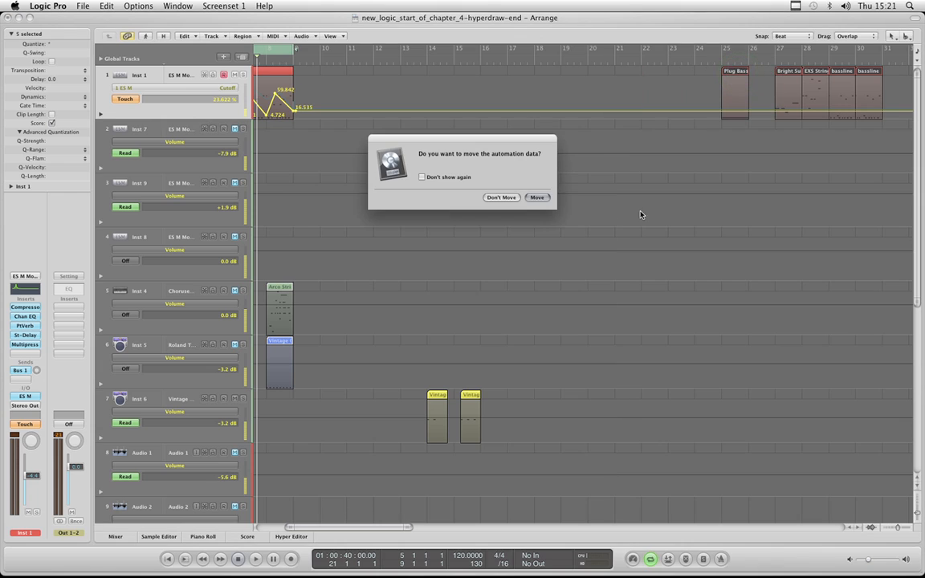
pyautogui.click(536, 197)
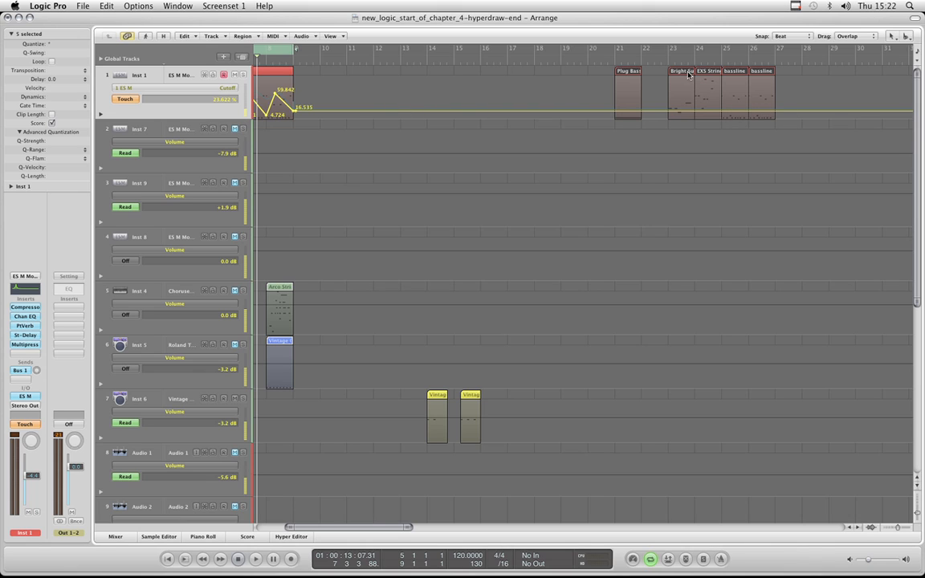
# Move the five selected regions to start at bar 19 without the automation data, and shift them to bar 20 with it
pyautogui.moveTo(687, 75); pyautogui.dragTo(629, 73)
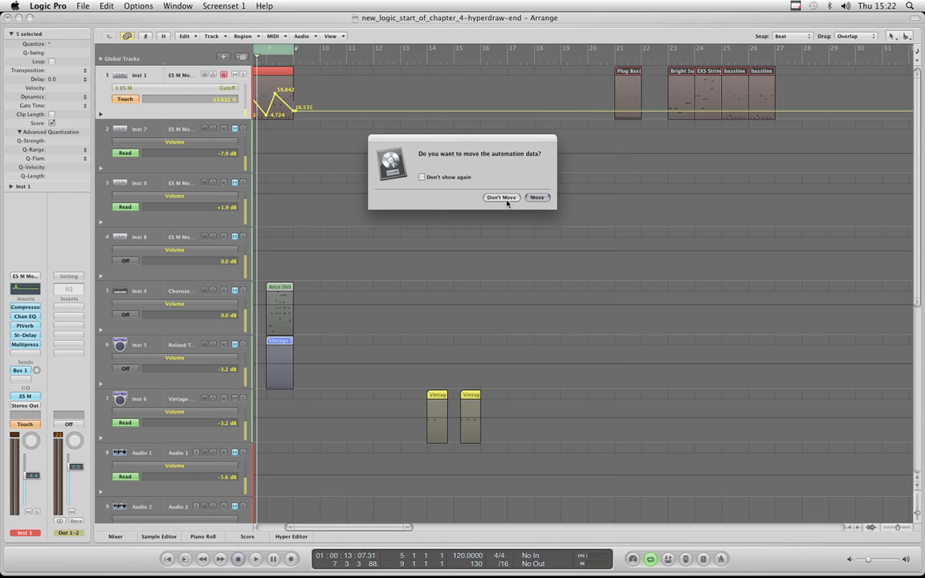
pyautogui.click(538, 197)
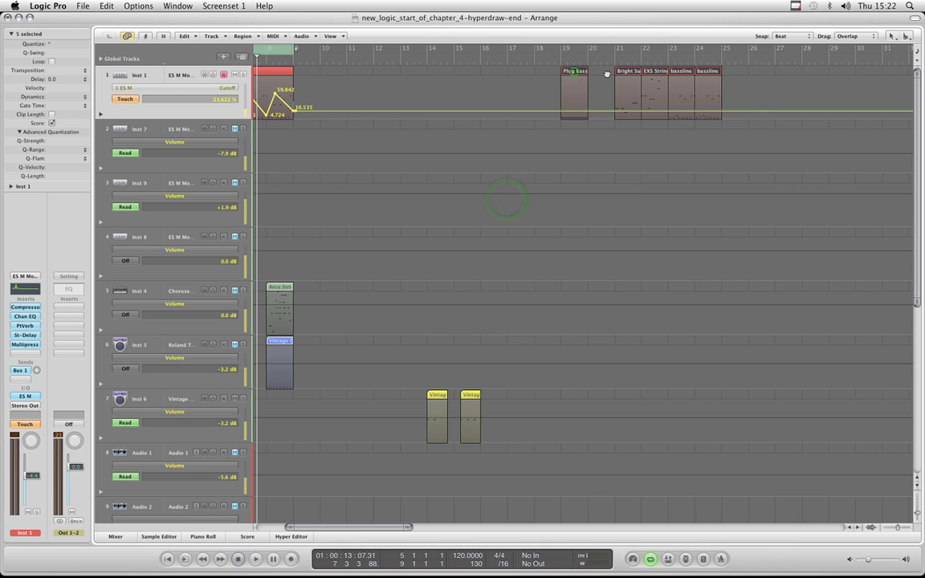
pyautogui.moveTo(575, 75)
pyautogui.mouseDown()
pyautogui.moveTo(603, 74)
pyautogui.moveTo(574, 75)
pyautogui.mouseUp()
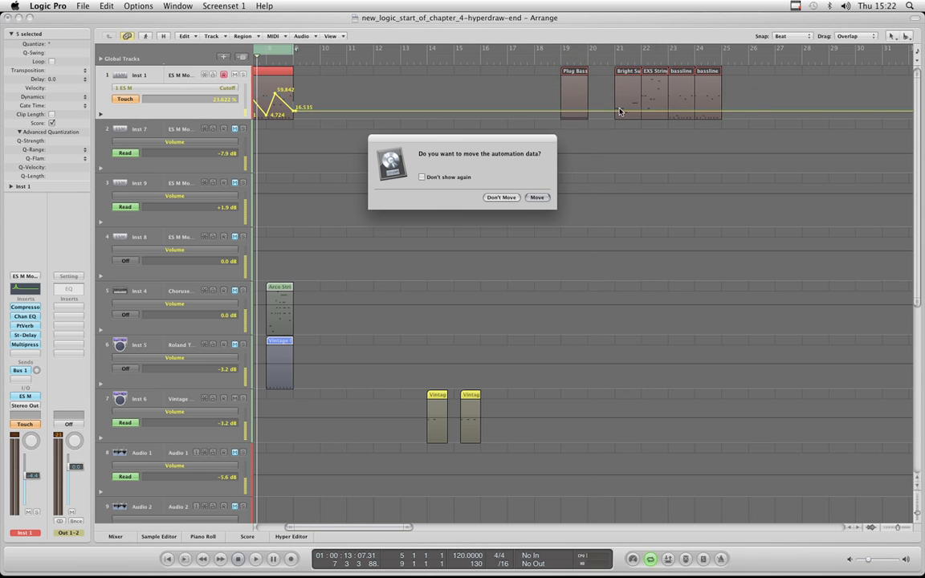
pyautogui.click(537, 197)
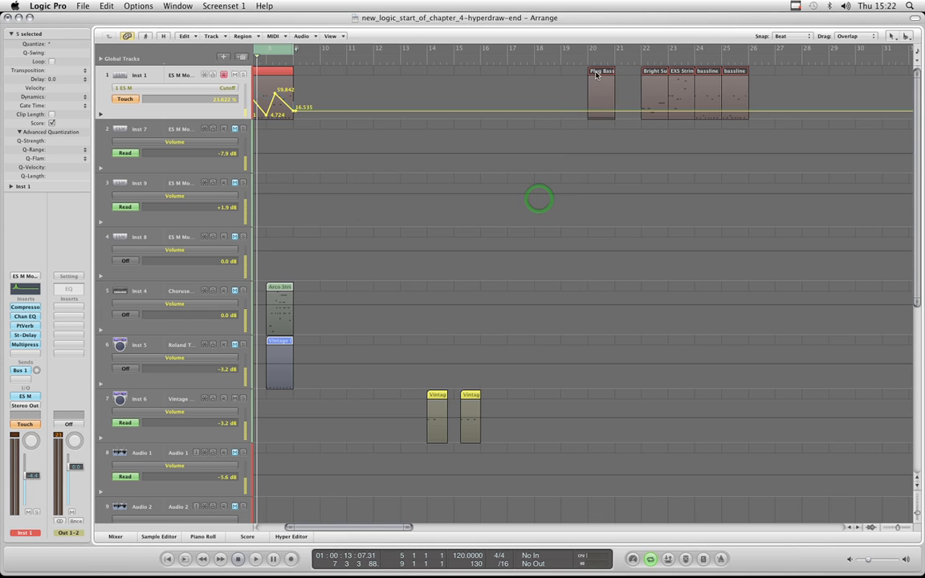
# Move the five selected regions to start at bar 18 without moving the automation data
pyautogui.moveTo(594, 71); pyautogui.dragTo(544, 74)
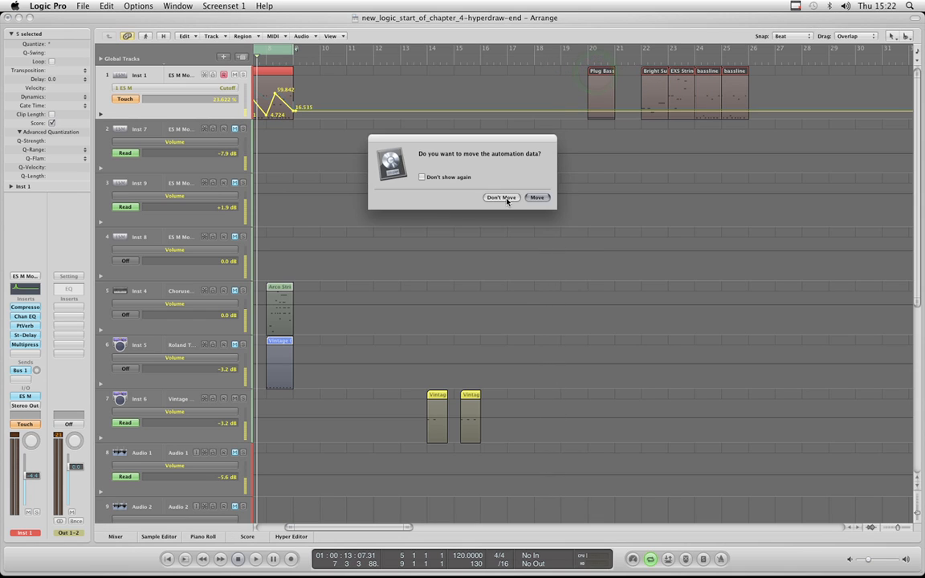
pyautogui.click(506, 199)
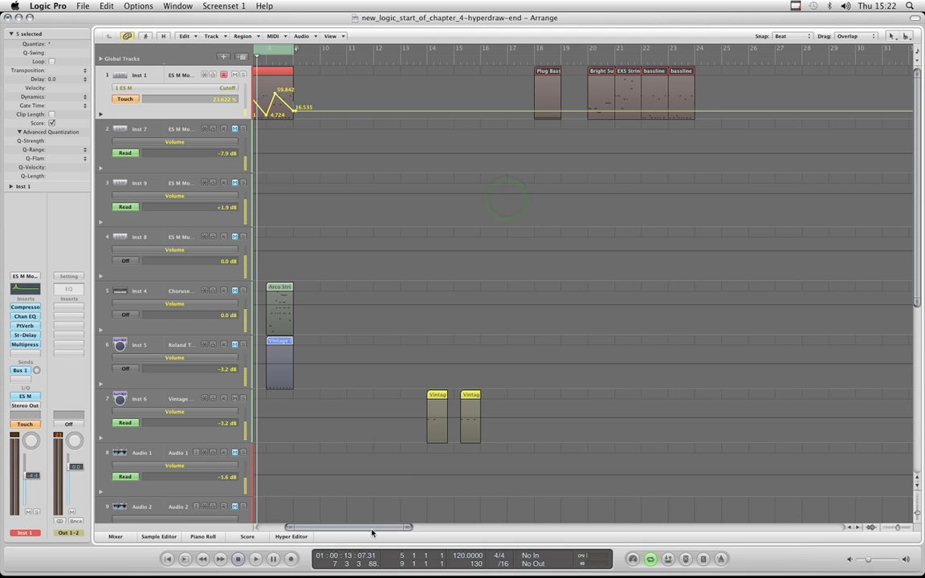
# Select only the bassline region at bar 5 and move it to bar 10 together with its automation data
pyautogui.moveTo(371, 527); pyautogui.dragTo(353, 527)
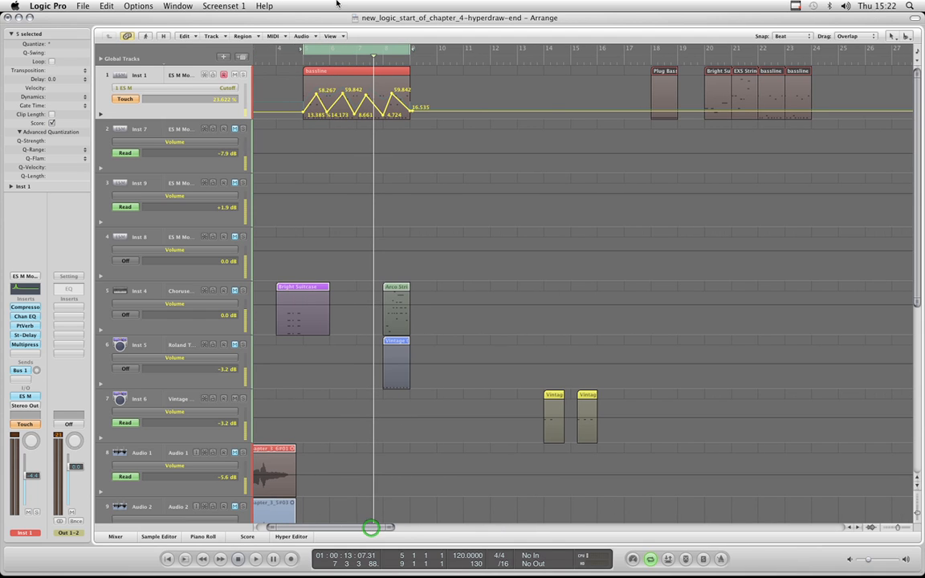
pyautogui.click(347, 75)
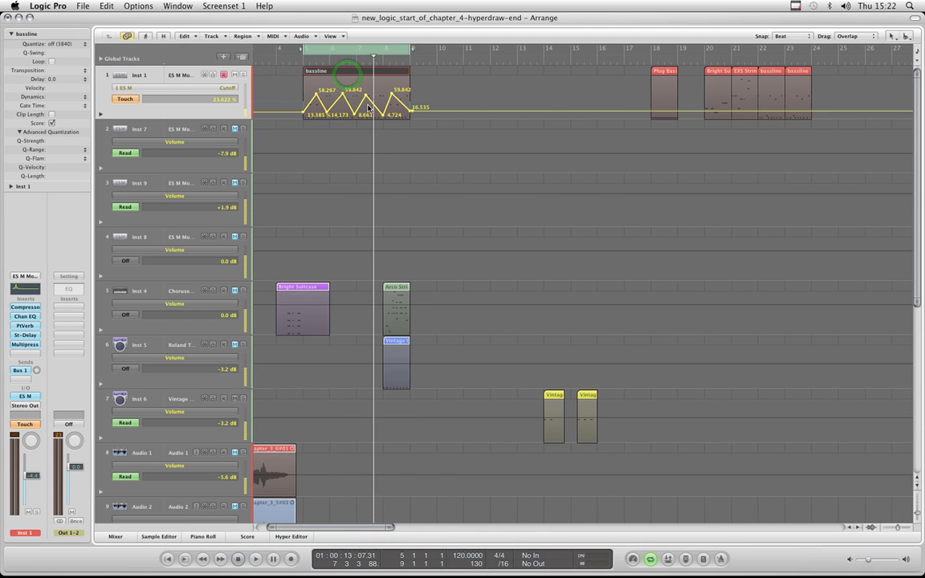
pyautogui.moveTo(325, 526); pyautogui.dragTo(316, 526)
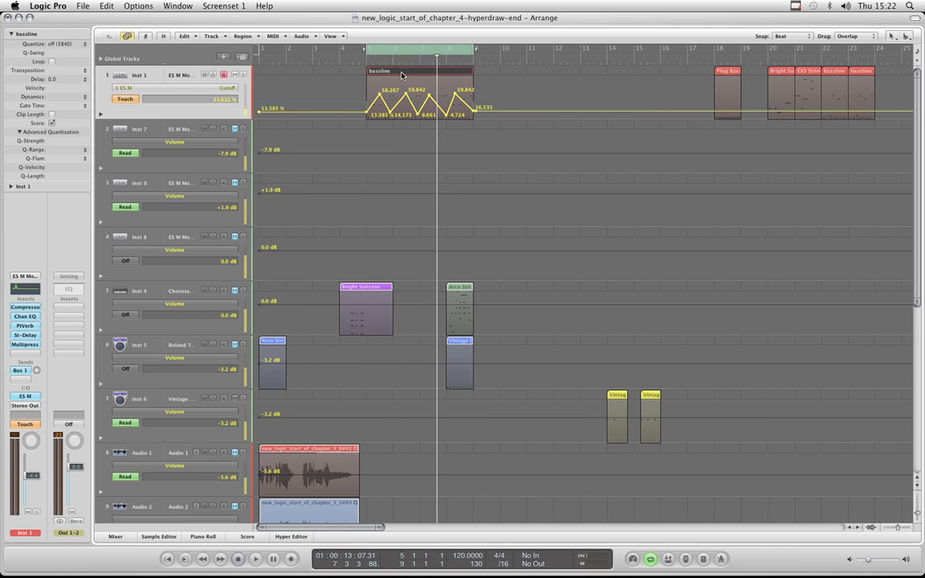
pyautogui.moveTo(399, 72); pyautogui.dragTo(532, 78)
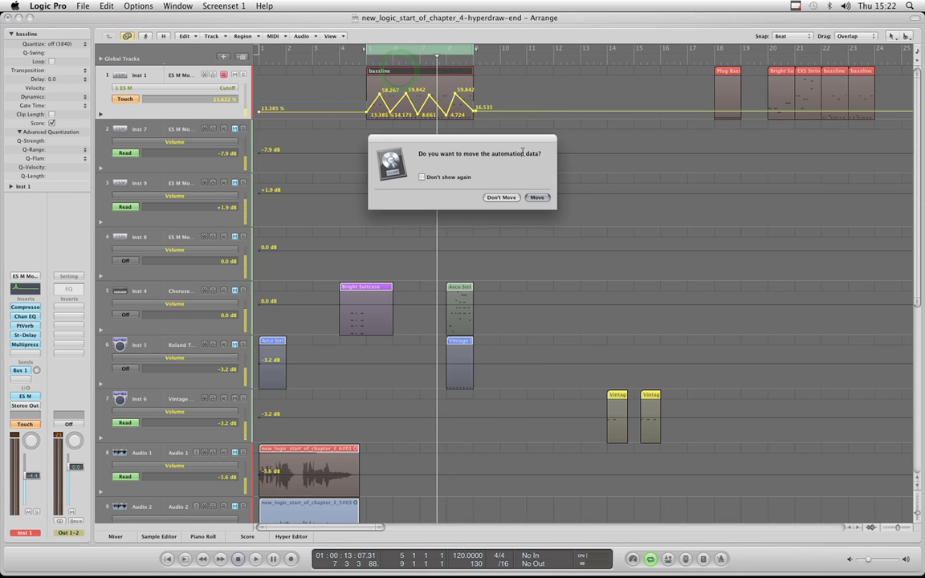
pyautogui.click(533, 196)
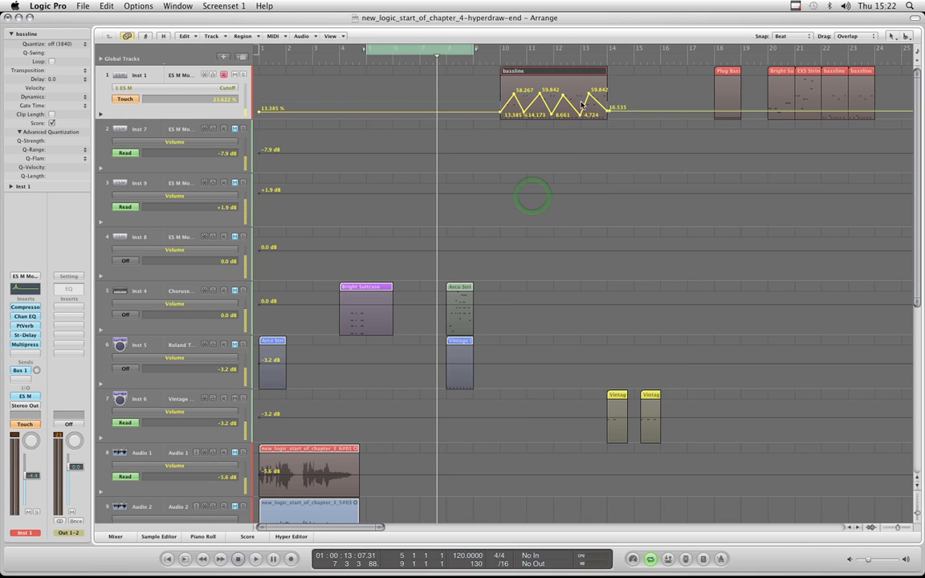
# Move the bassline region from bar 10 back to bar 5 together with its automation data
pyautogui.moveTo(564, 77); pyautogui.dragTo(431, 77)
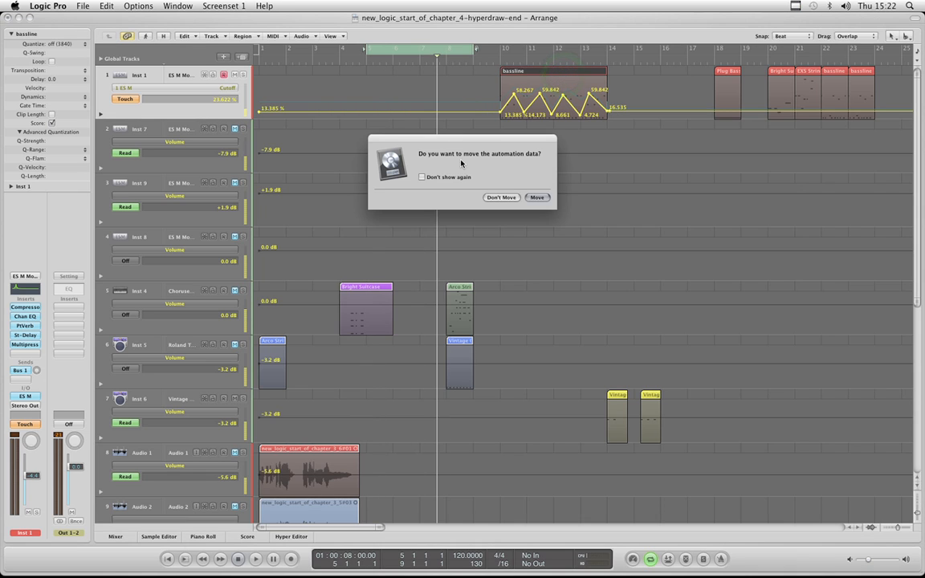
pyautogui.click(536, 197)
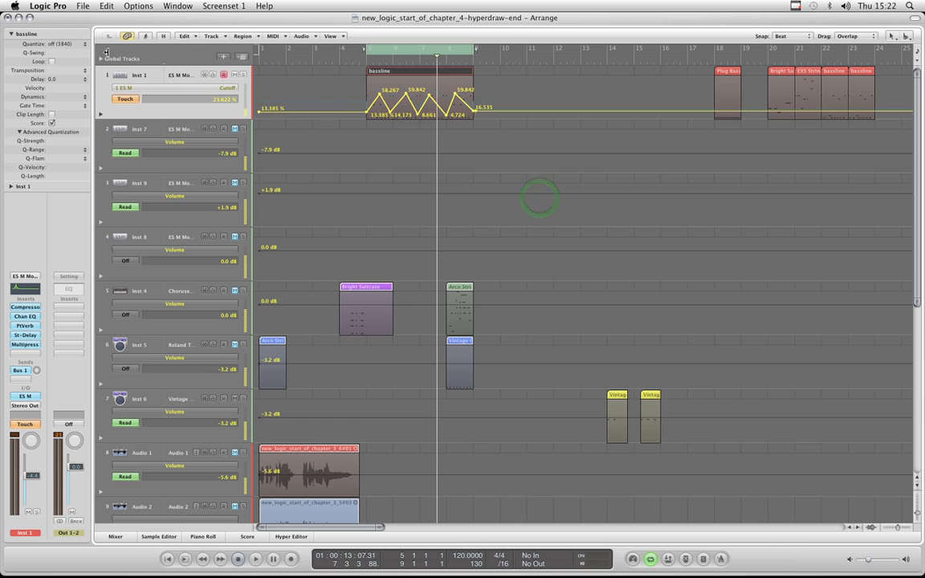
# Set Move Automation with Regions to Always in the automation preferences, and move the bassline region from bar 5 to bar 11
pyautogui.click(48, 7)
pyautogui.moveTo(64, 36)
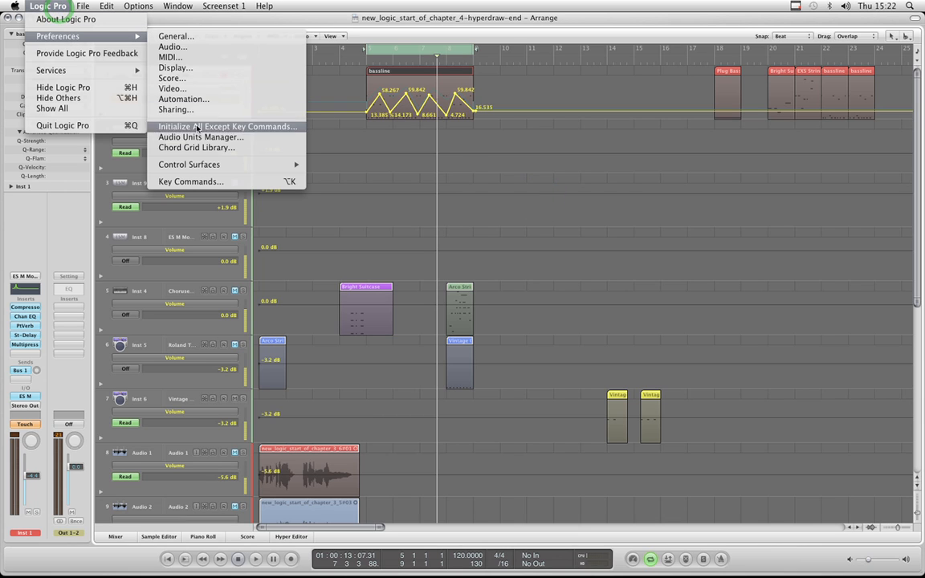
pyautogui.click(183, 98)
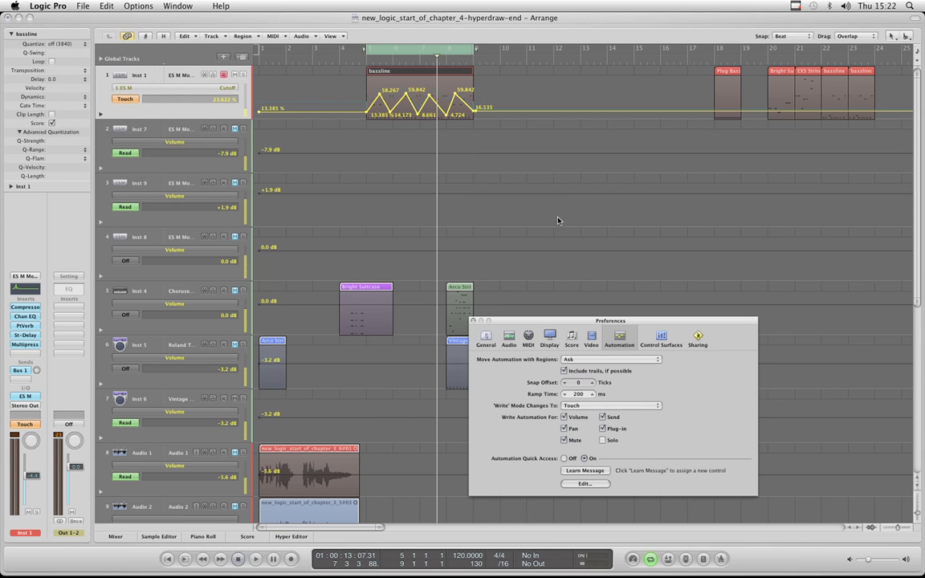
pyautogui.moveTo(598, 321); pyautogui.dragTo(619, 181)
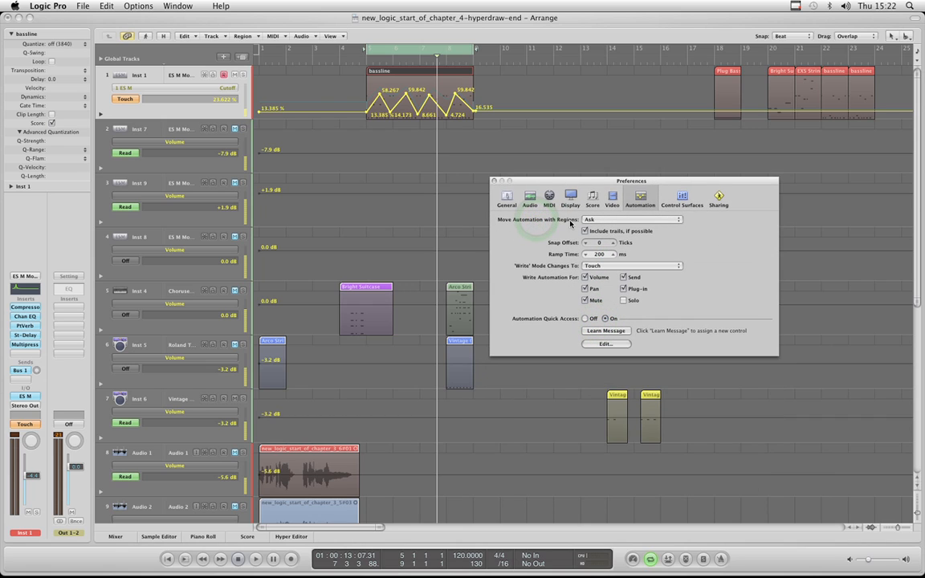
pyautogui.click(616, 220)
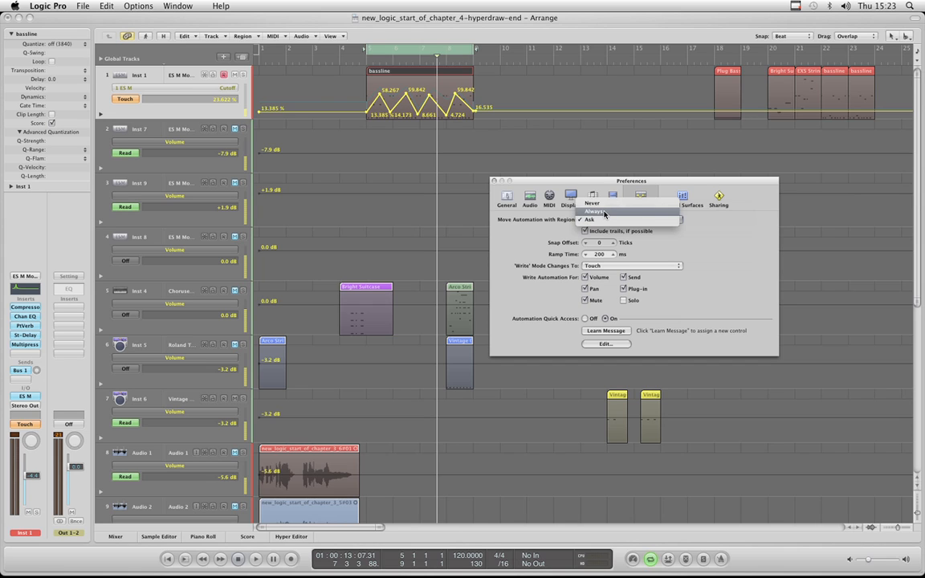
pyautogui.click(604, 212)
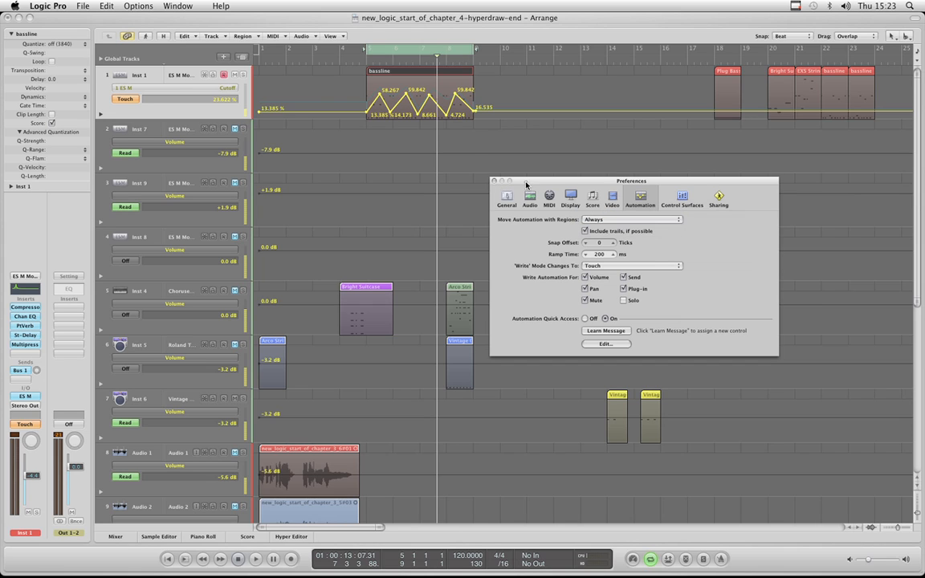
pyautogui.moveTo(526, 185); pyautogui.dragTo(609, 299)
pyautogui.moveTo(398, 71); pyautogui.dragTo(584, 77)
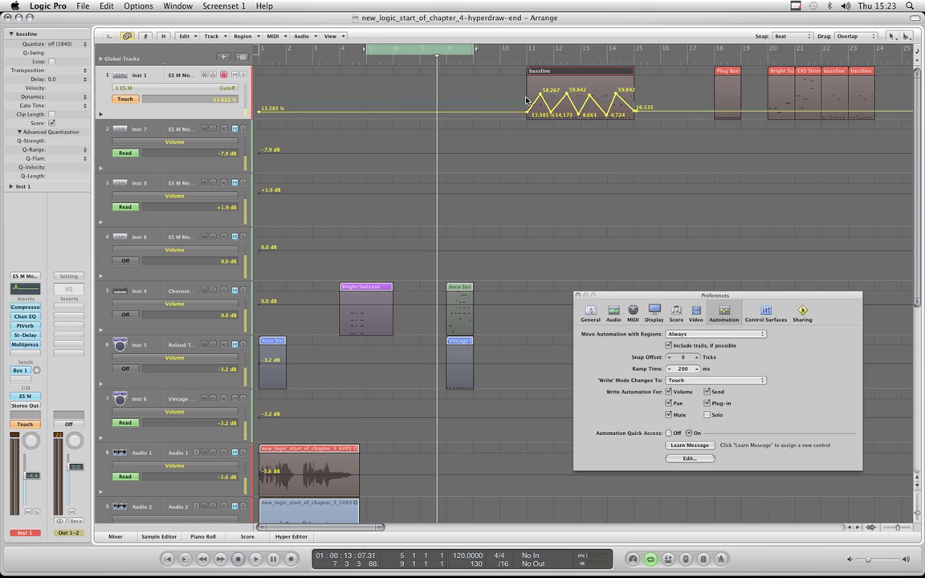
# Switch the Inst 1 automation lane from the ES M Cutoff to Volume
pyautogui.click(233, 86)
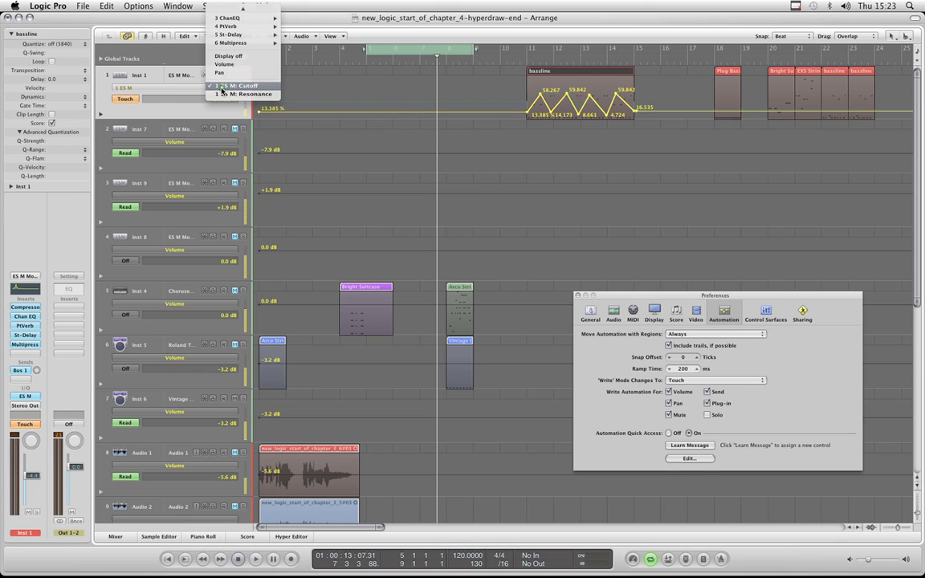
pyautogui.moveTo(241, 35)
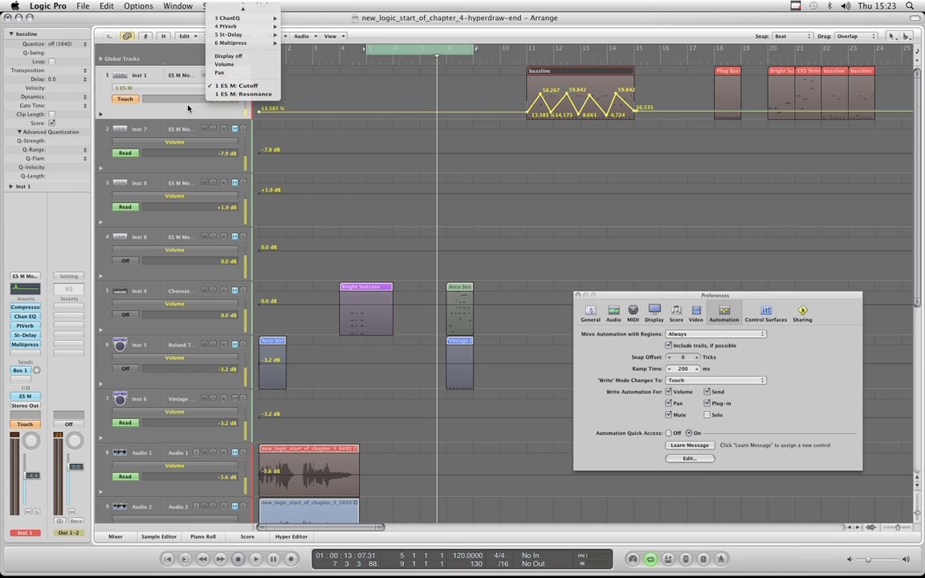
pyautogui.click(301, 106)
pyautogui.click(227, 88)
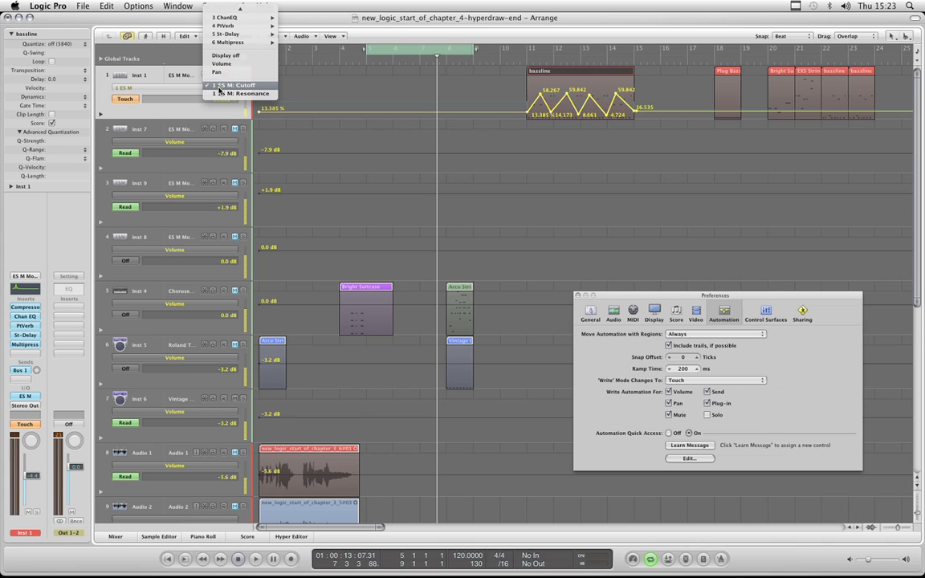
pyautogui.click(222, 89)
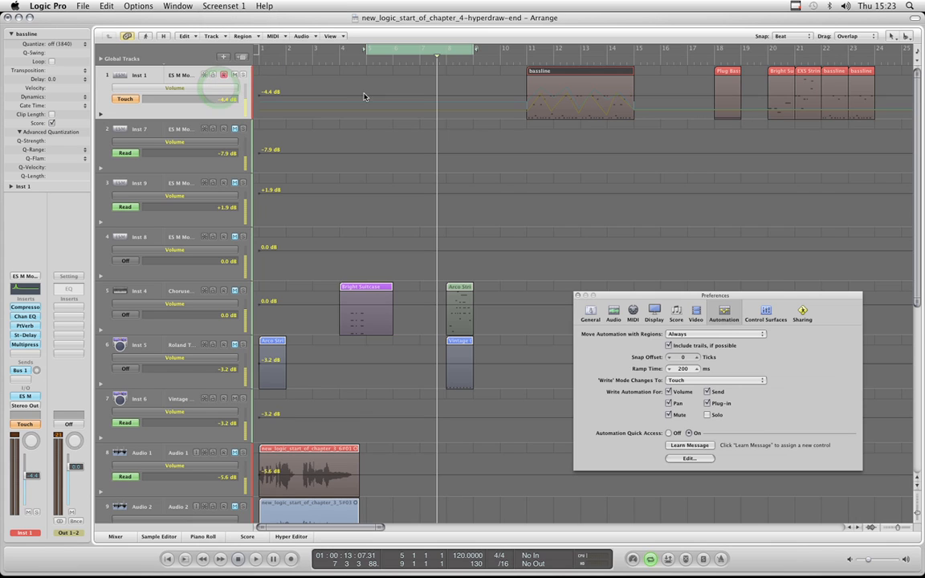
# Draw volume automation on Inst 1 with points at -4.4, -10.5, -1.8 and -3.6 dB, falling to -28.6 dB at bar 9
pyautogui.click(320, 95)
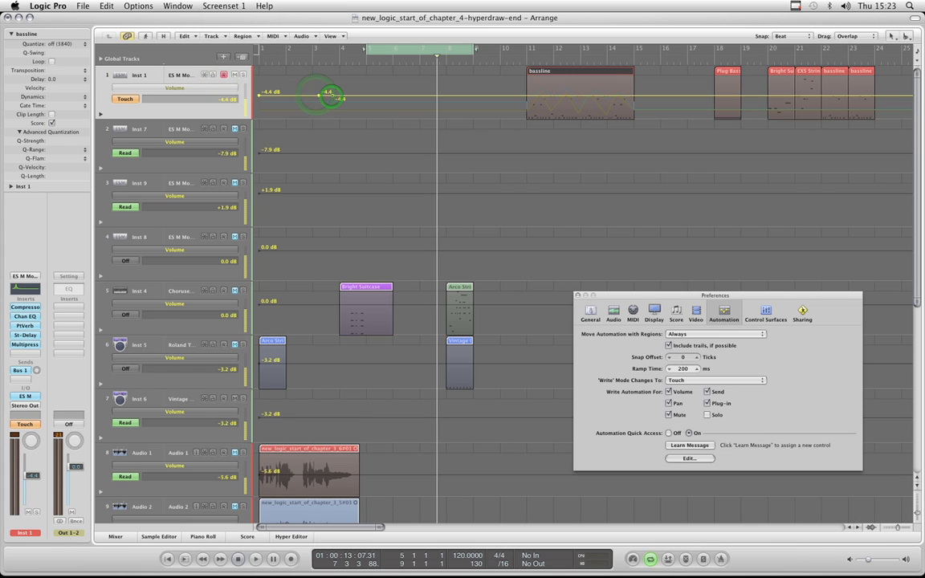
pyautogui.moveTo(330, 96); pyautogui.dragTo(406, 95)
pyautogui.click(358, 99)
pyautogui.click(386, 92)
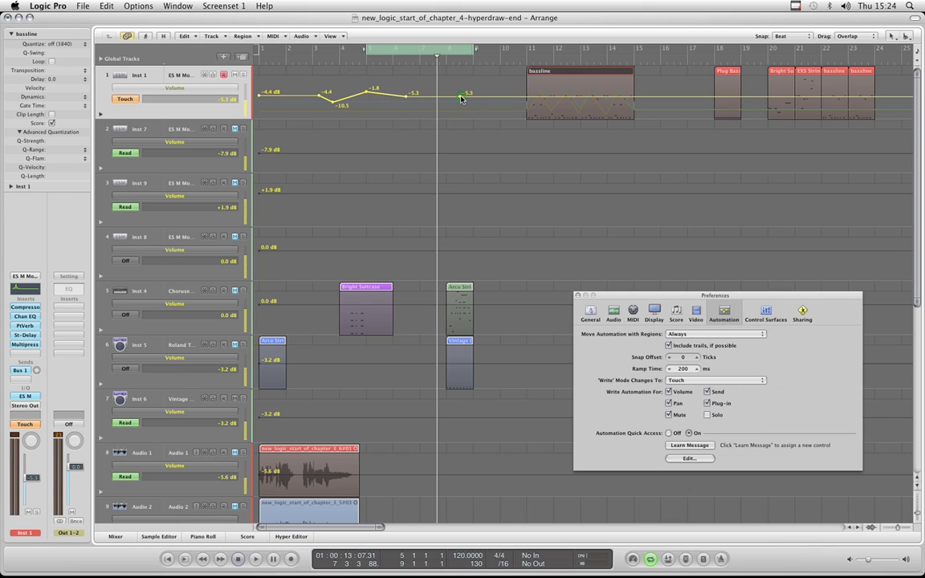
pyautogui.moveTo(461, 98); pyautogui.dragTo(461, 110)
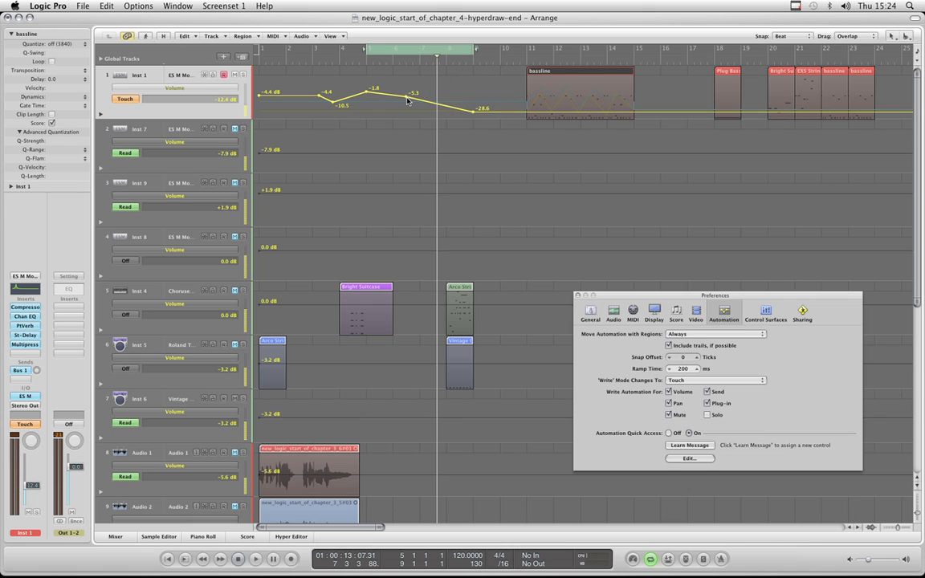
pyautogui.moveTo(407, 100); pyautogui.dragTo(406, 94)
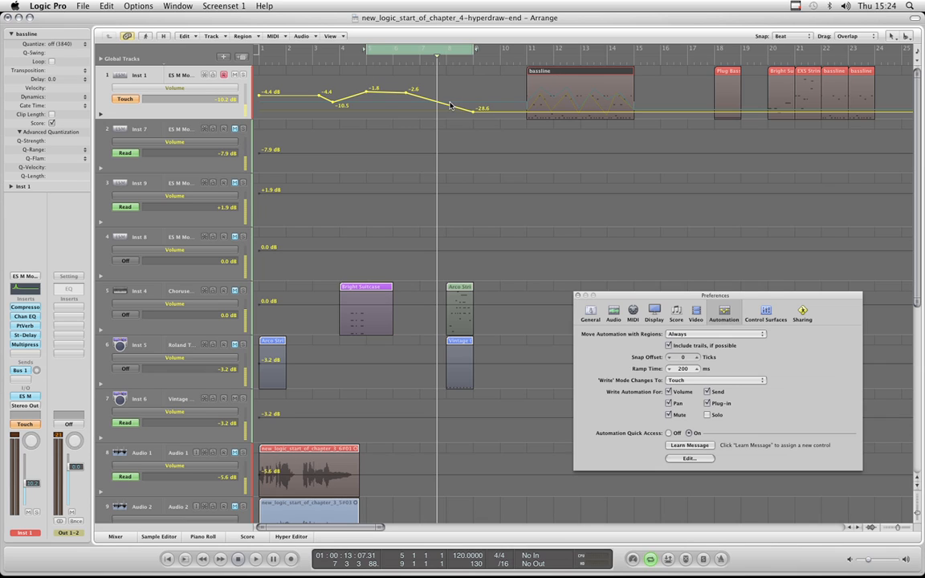
pyautogui.moveTo(407, 95); pyautogui.dragTo(406, 97)
# Move the bassline region from bar 11 to bar 5 and compare its Cutoff and Volume automation on Inst 1
pyautogui.moveTo(576, 75)
pyautogui.mouseDown()
pyautogui.moveTo(528, 76)
pyautogui.moveTo(578, 76)
pyautogui.mouseUp()
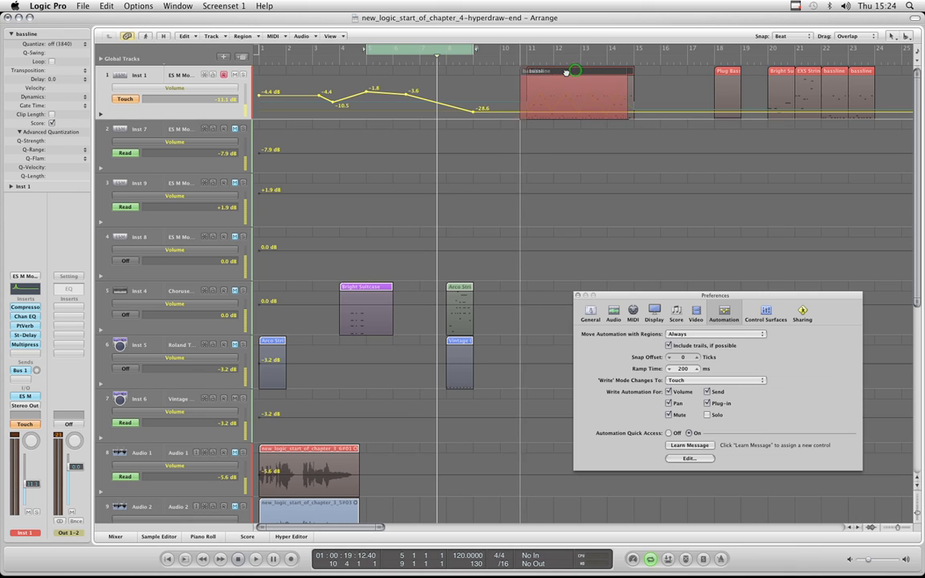
pyautogui.moveTo(575, 72); pyautogui.dragTo(413, 79)
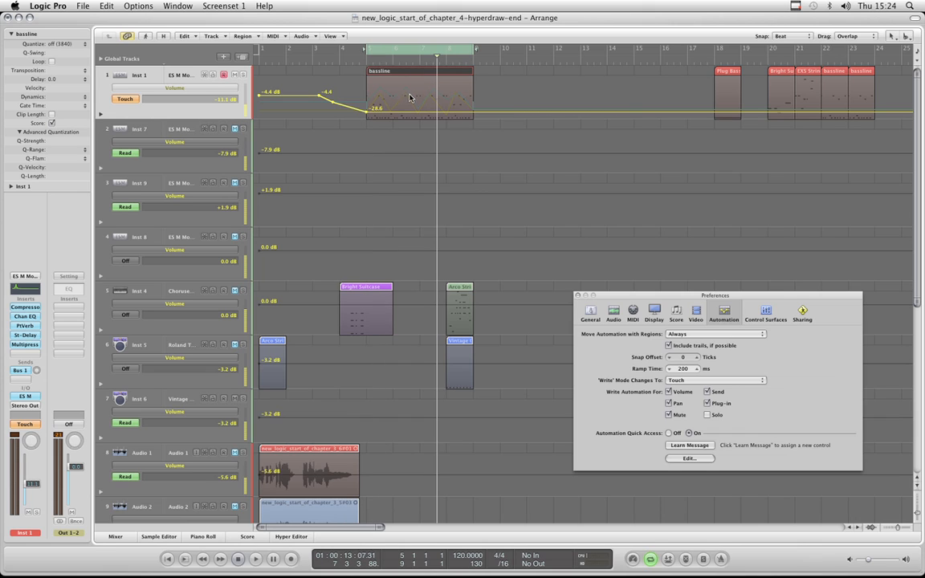
pyautogui.click(198, 95)
pyautogui.click(200, 91)
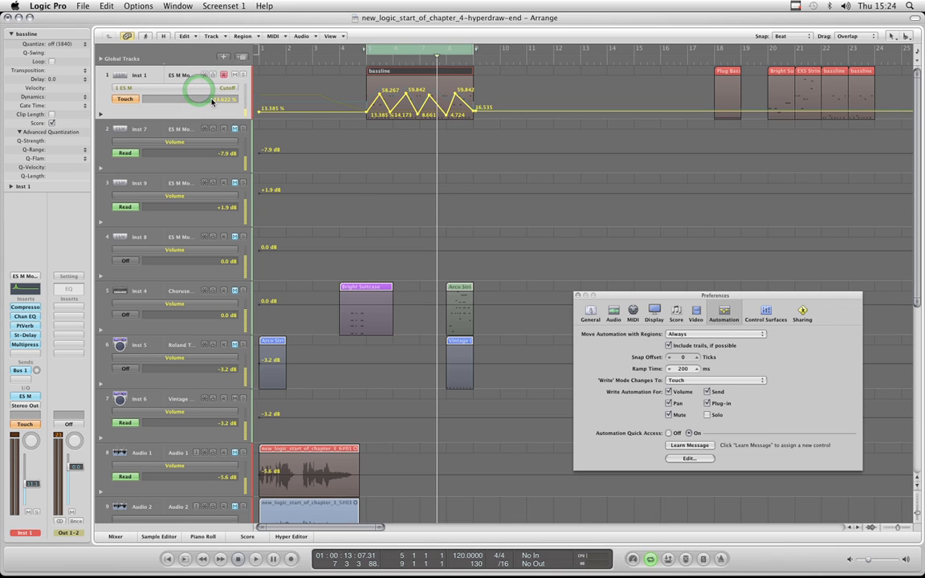
pyautogui.click(224, 92)
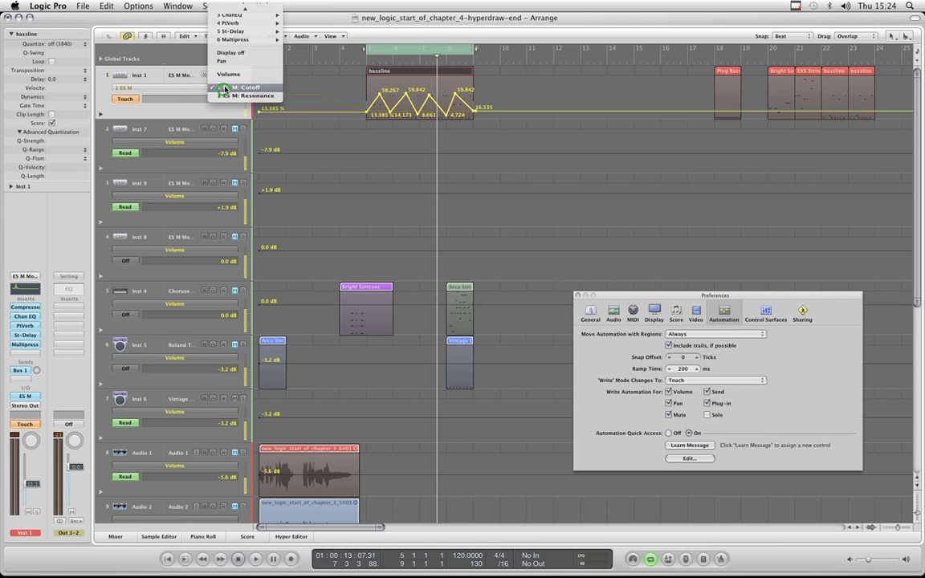
pyautogui.click(227, 87)
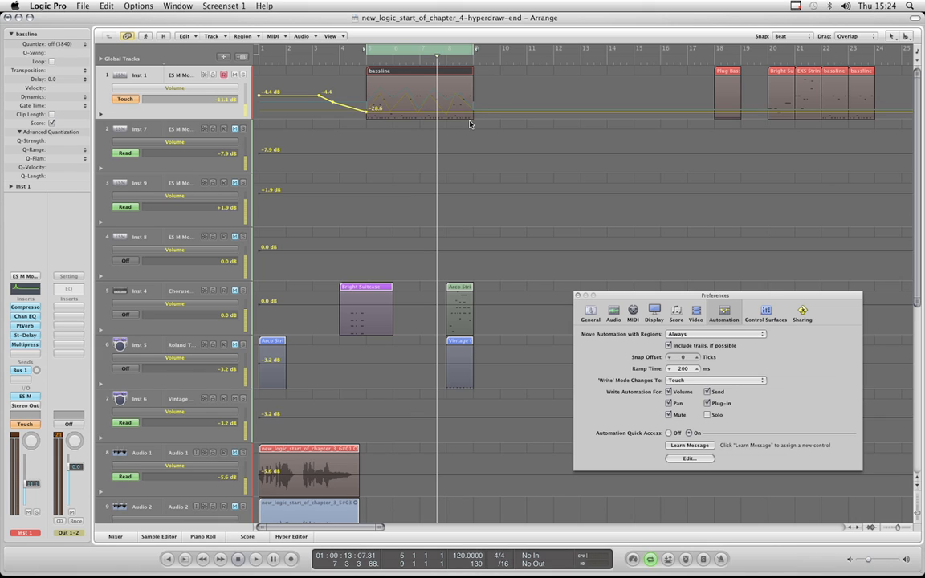
# Undo the bassline region's move, and move it from bar 11 to bar 5 again over the drawn volume curve
pyautogui.press('super+z')
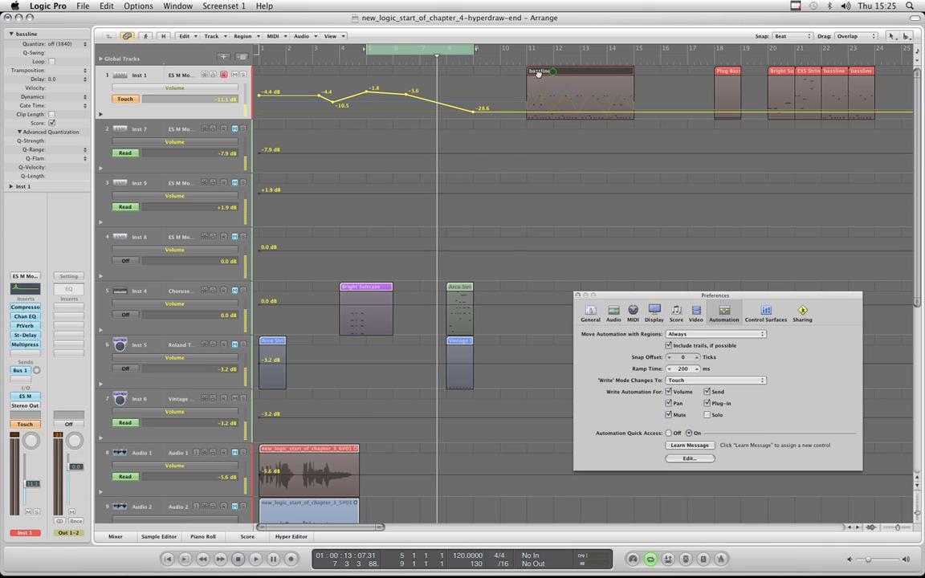
pyautogui.moveTo(552, 72); pyautogui.dragTo(391, 71)
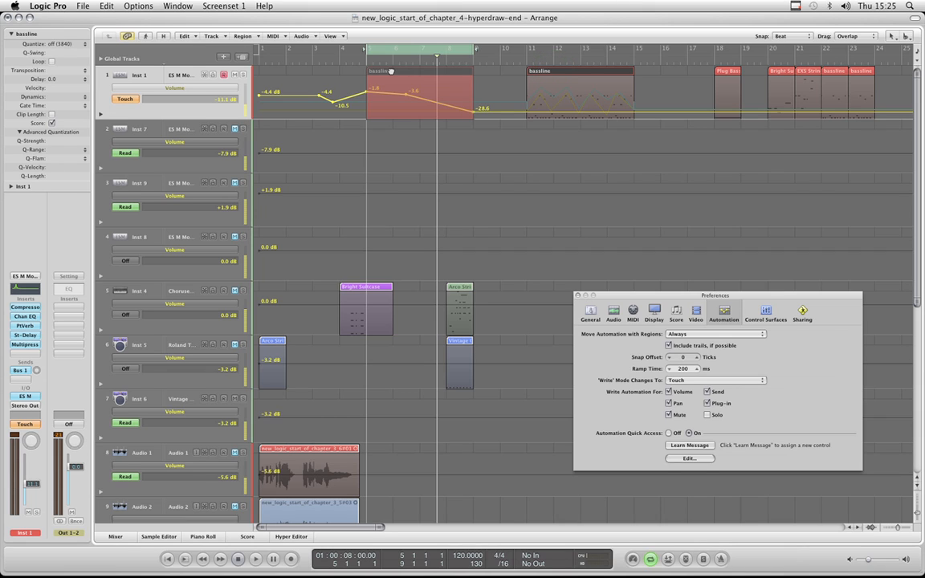
pyautogui.moveTo(391, 72); pyautogui.dragTo(391, 71)
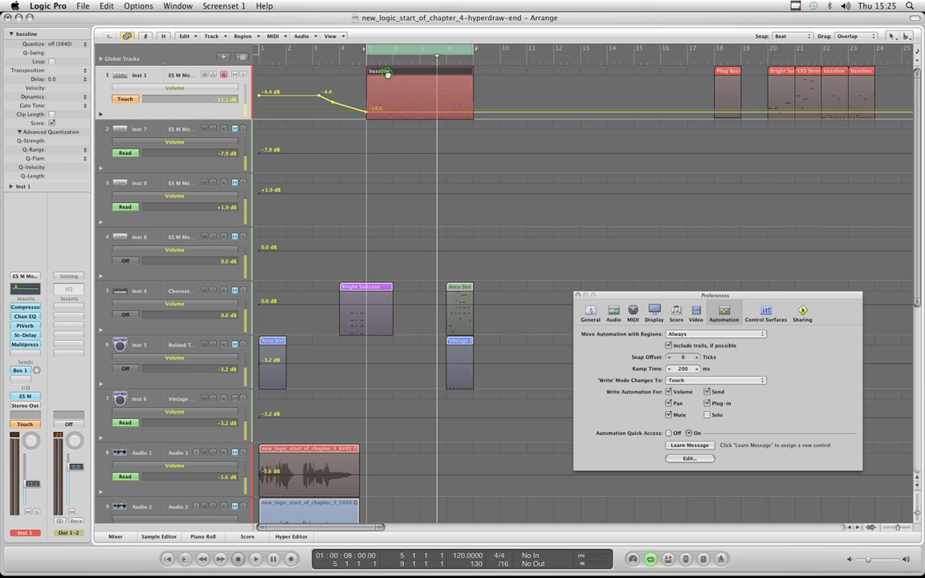
# Move the bassline region to bar 10 with its automation, and return it to bar 5
pyautogui.moveTo(386, 72); pyautogui.dragTo(519, 77)
pyautogui.moveTo(523, 76); pyautogui.dragTo(523, 76)
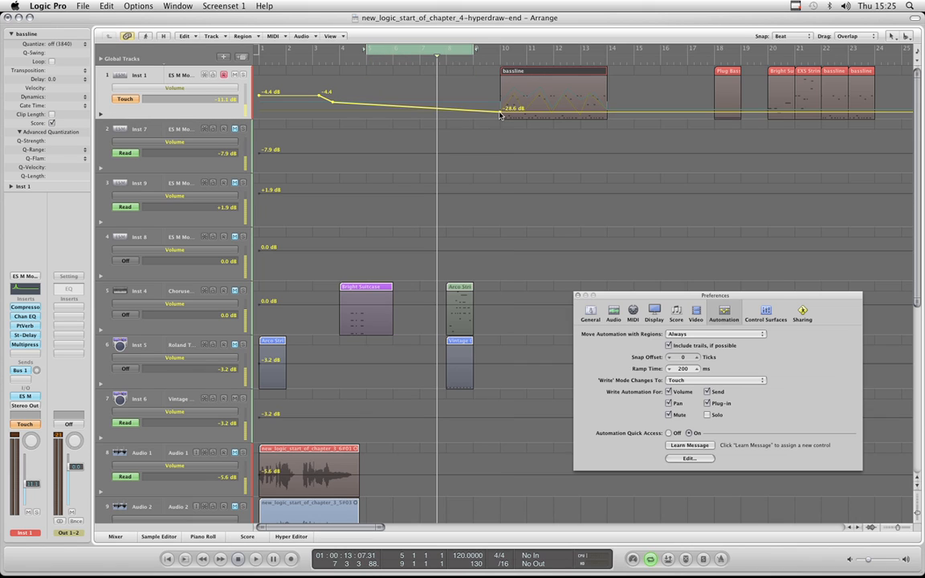
pyautogui.moveTo(525, 78); pyautogui.dragTo(408, 76)
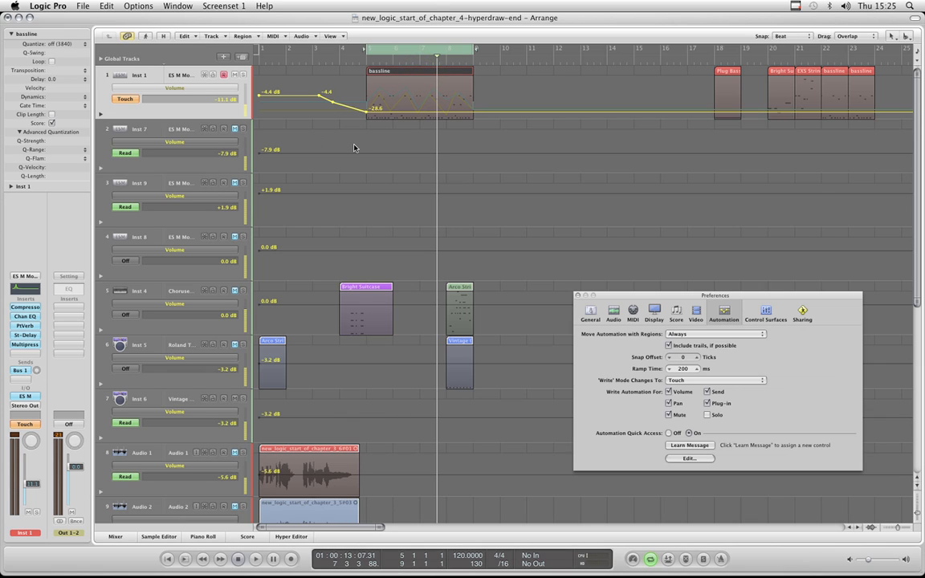
# Compare the Arrange window with track automation hidden and shown, leaving the automation view on
pyautogui.press('a')
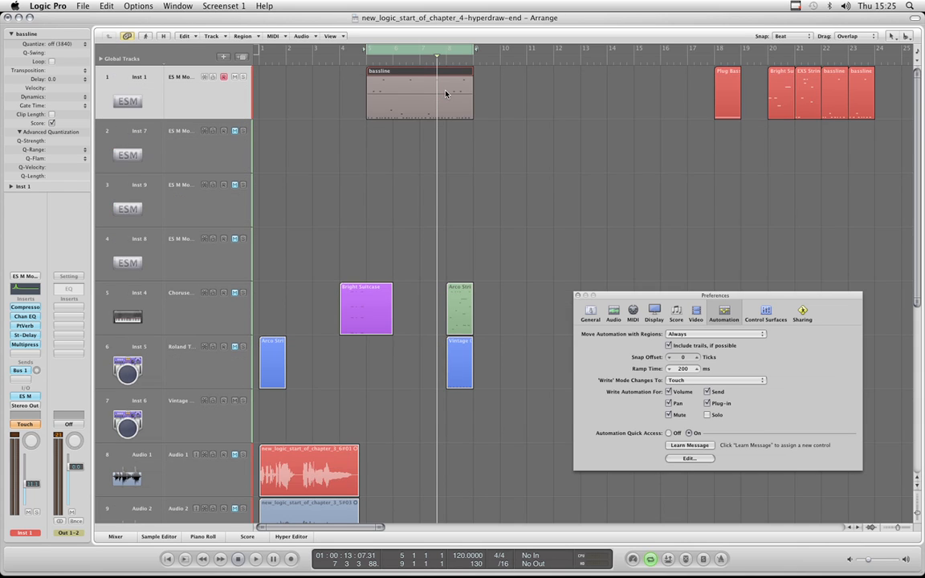
pyautogui.press('a')
pyautogui.press('a')
pyautogui.press('a')
pyautogui.press('a')
pyautogui.press('a')
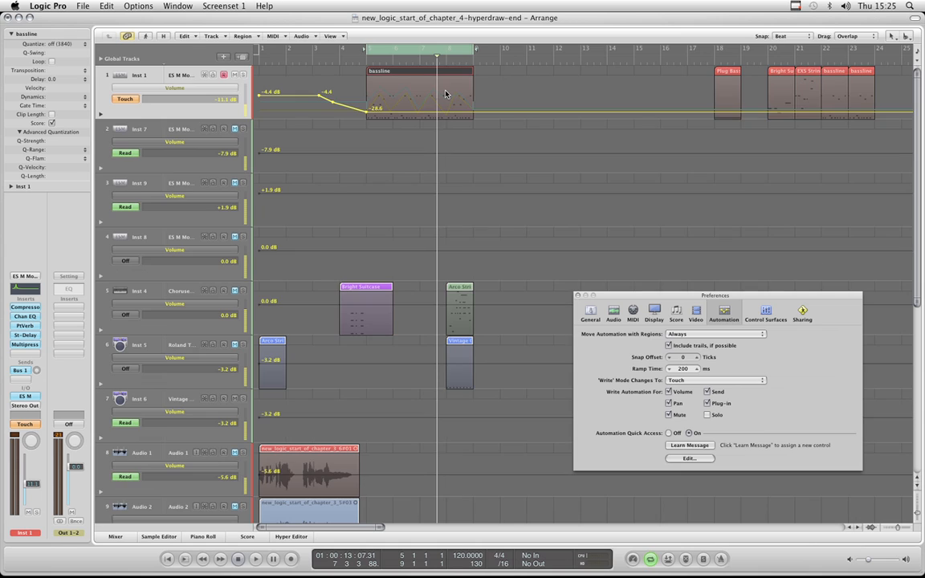
pyautogui.press('a')
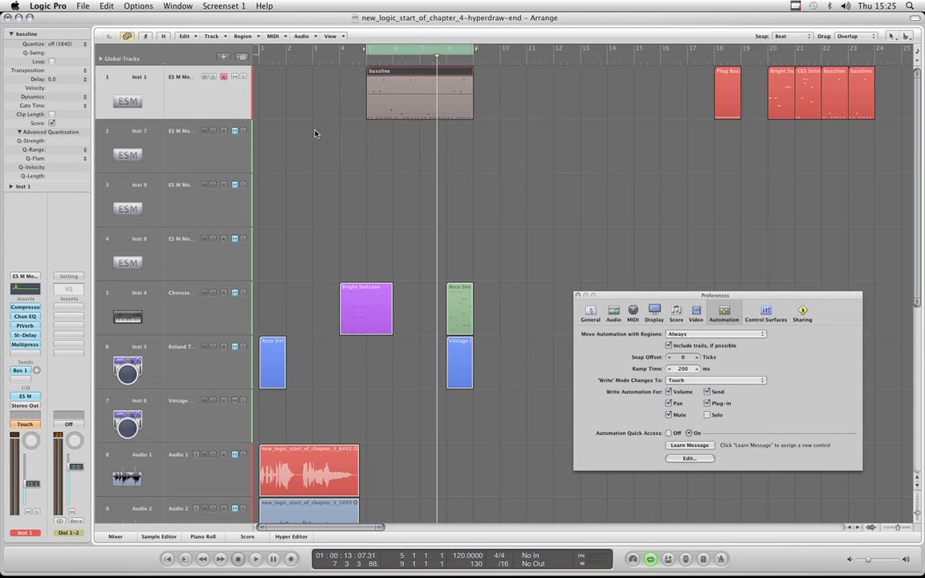
pyautogui.press('a')
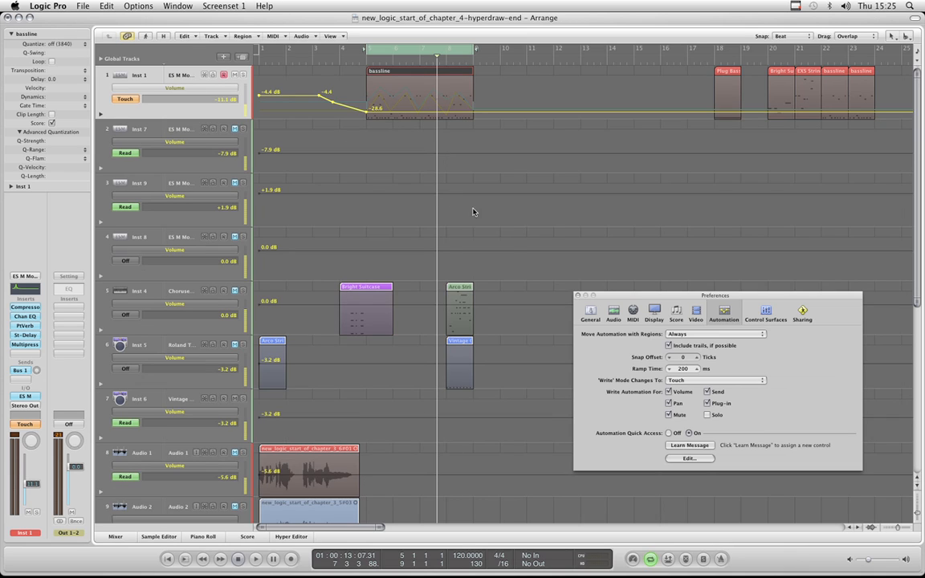
# Shift the bassline region one bar later to bar 6, and undo the region moves back to bar 11
pyautogui.hotkey('alt', 'Right')
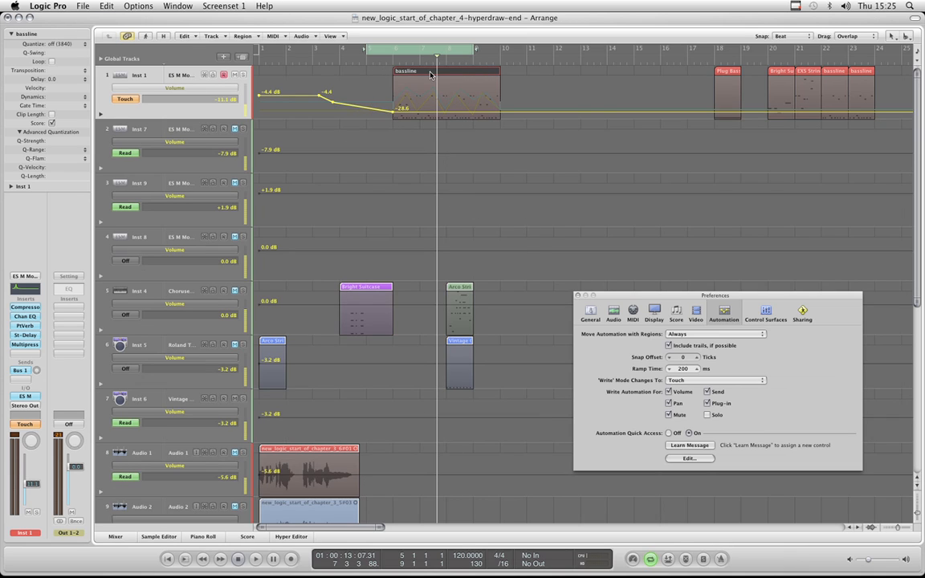
pyautogui.moveTo(431, 74); pyautogui.dragTo(552, 82)
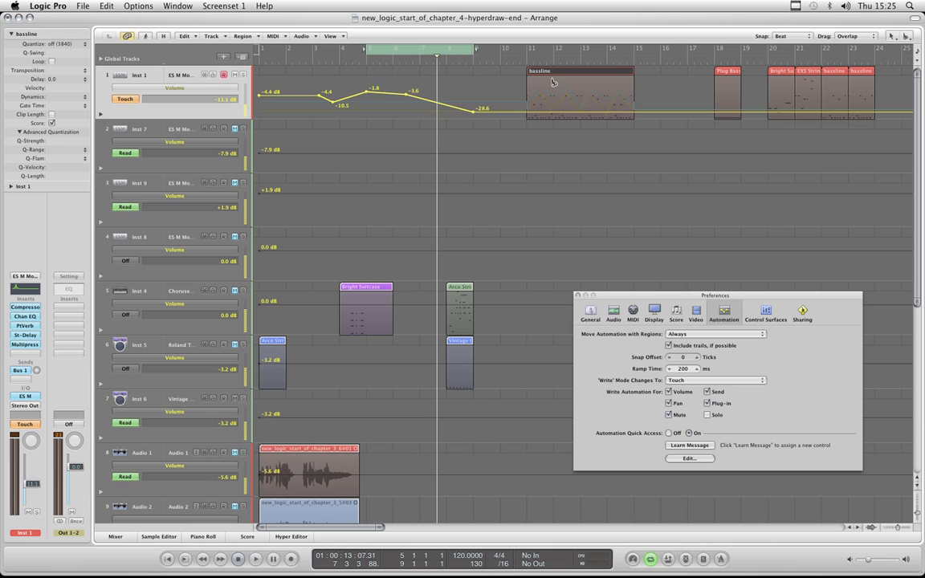
# Set Move Automation with Regions back to Ask in the automation preferences
pyautogui.click(690, 335)
pyautogui.click(688, 345)
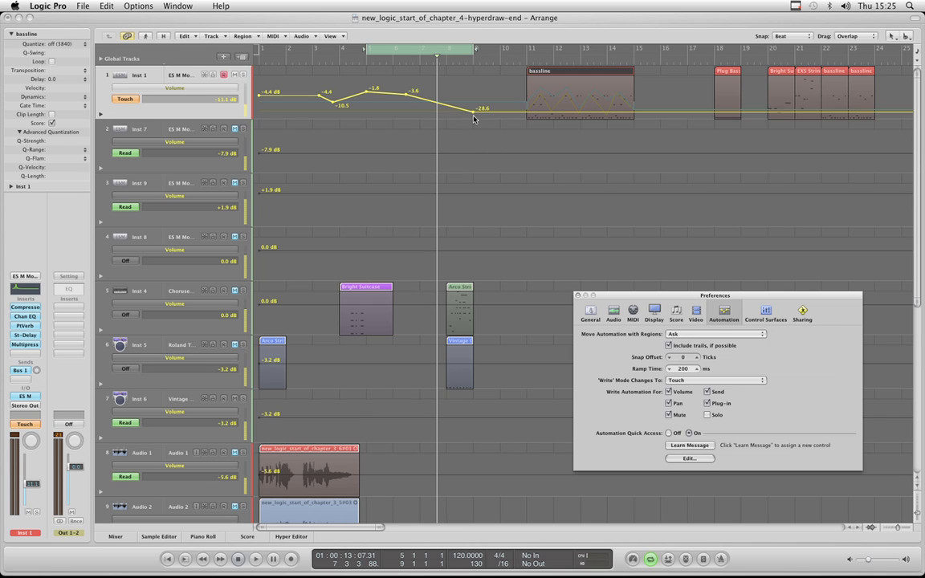
# With track automation hidden, move the bassline region to bar 5 together with its automation, and check the volume curve
pyautogui.click(489, 25)
pyautogui.press('a')
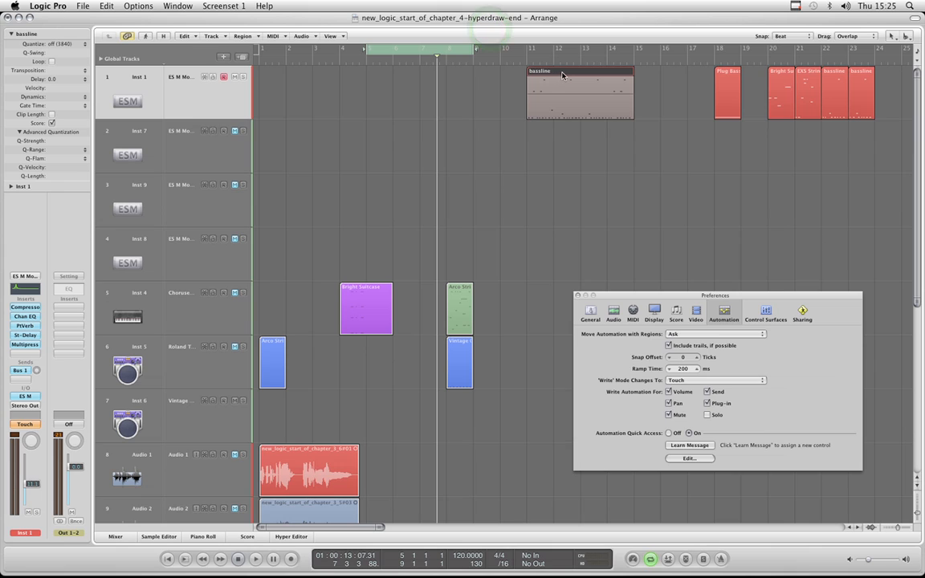
pyautogui.moveTo(561, 73); pyautogui.dragTo(402, 73)
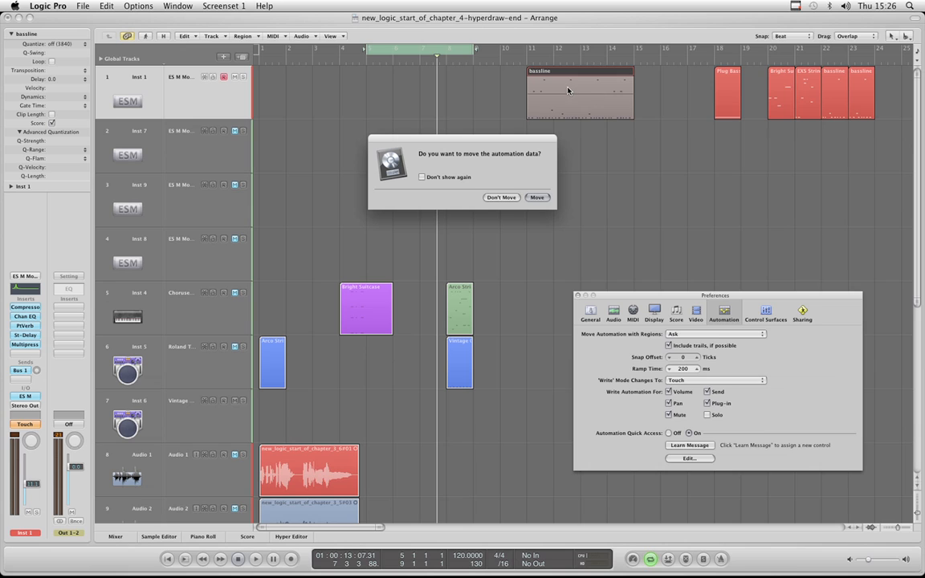
pyautogui.click(536, 197)
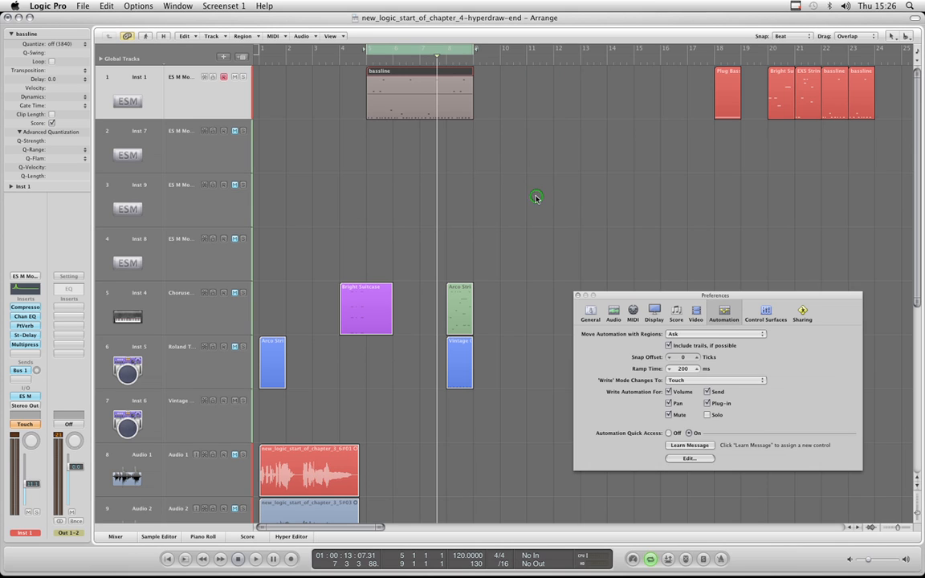
pyautogui.press('a')
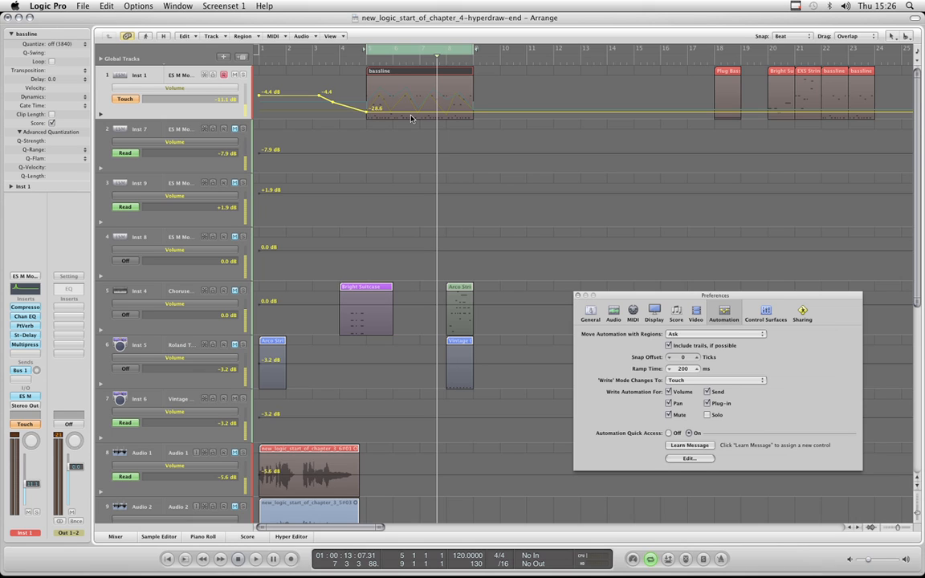
pyautogui.press('a')
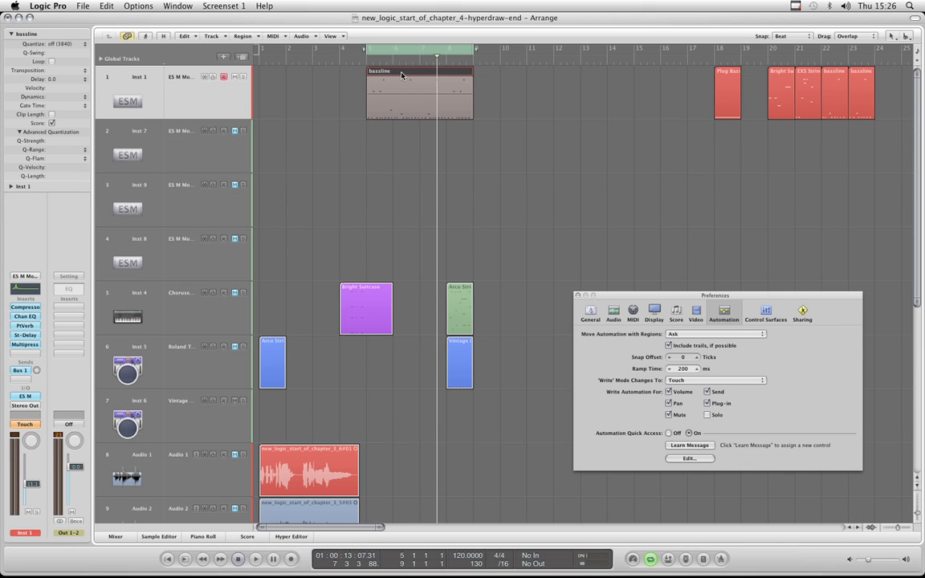
# Move the bassline region to bar 10 together with its automation, and show the track automation
pyautogui.moveTo(401, 75); pyautogui.dragTo(560, 68)
pyautogui.click(536, 197)
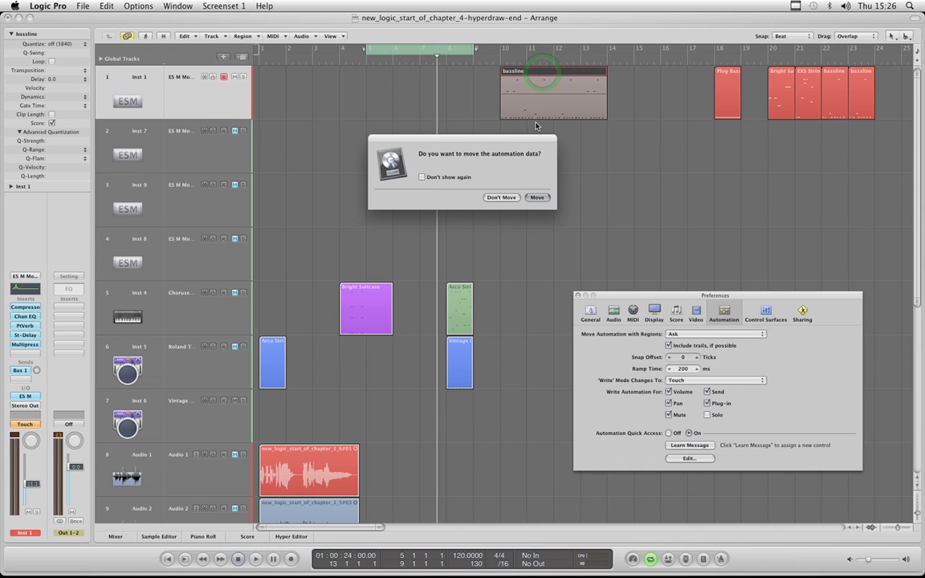
pyautogui.click(538, 197)
pyautogui.moveTo(622, 72); pyautogui.dragTo(541, 76)
pyautogui.click(538, 198)
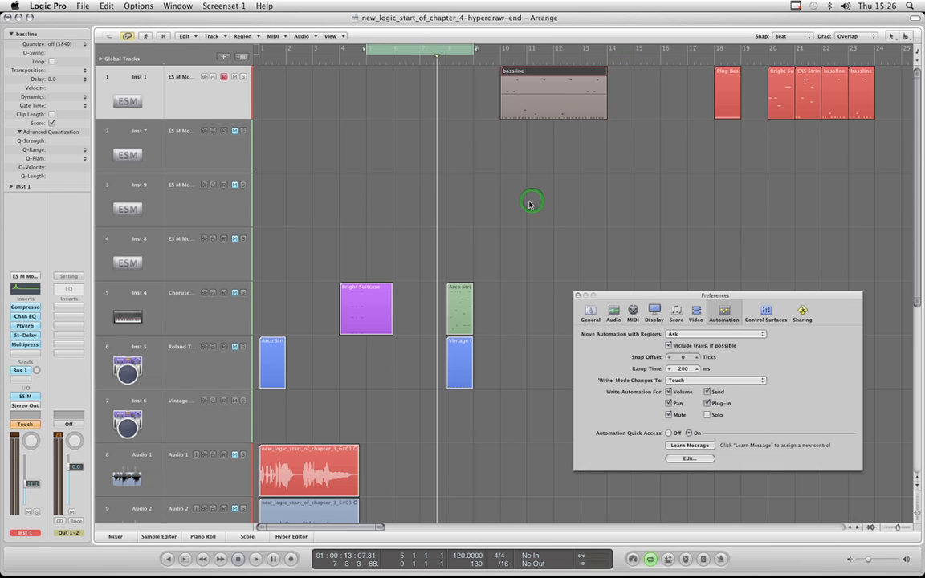
pyautogui.press('a')
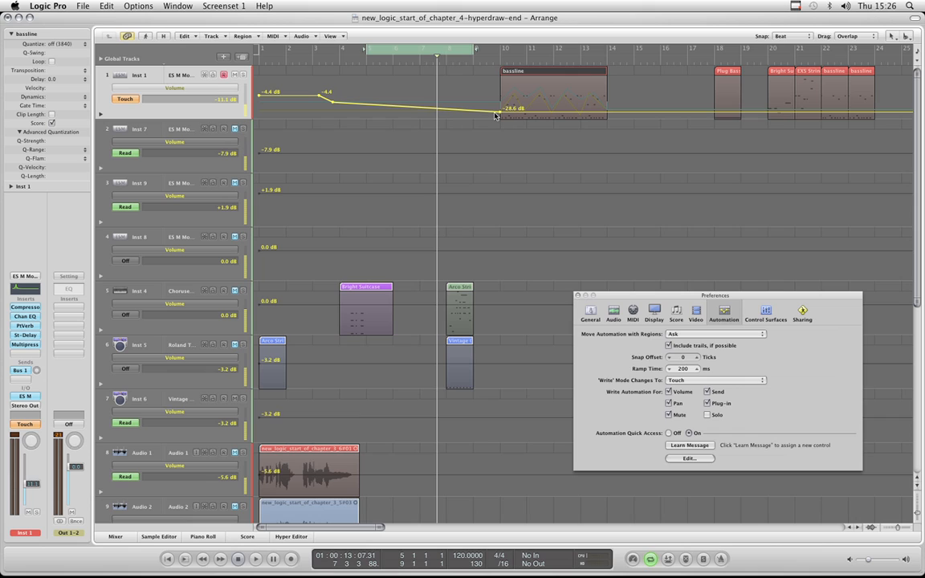
# Undo the bassline region moves back to bar 11, restoring its volume automation
pyautogui.press('super+z')
pyautogui.press('super+z')
pyautogui.press('super+z')
pyautogui.press('super+z')
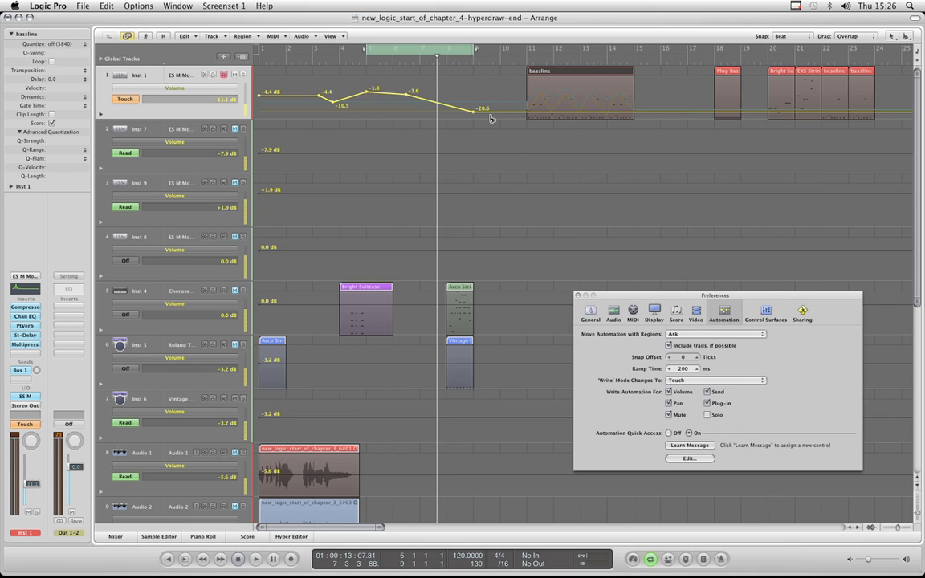
# Set Move Automation with Regions to Always and return to the Arrange window
pyautogui.click(699, 334)
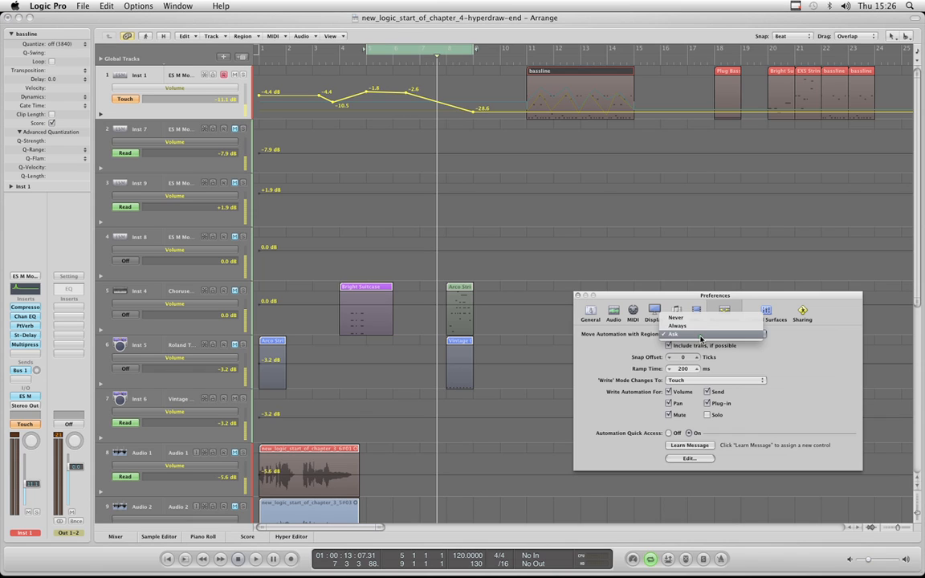
pyautogui.click(691, 328)
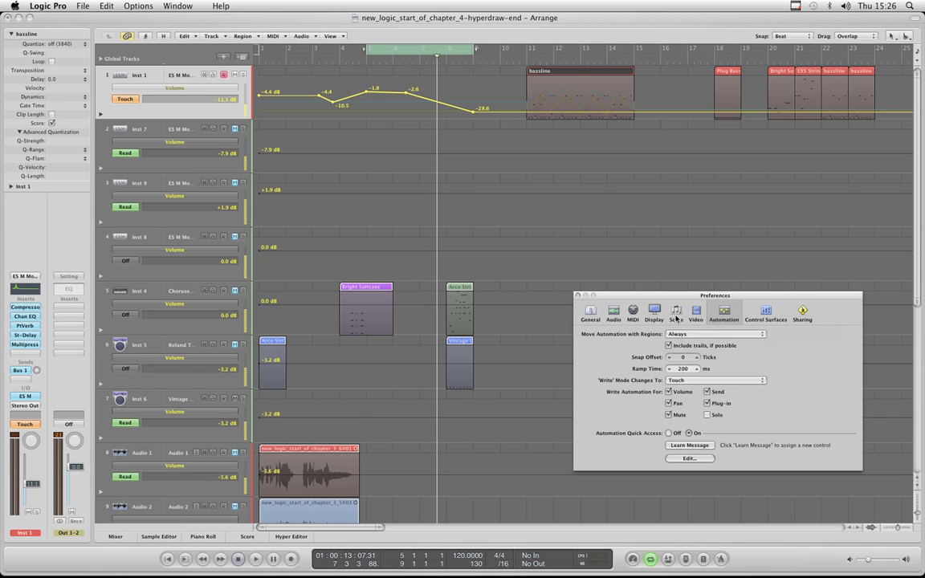
pyautogui.click(556, 32)
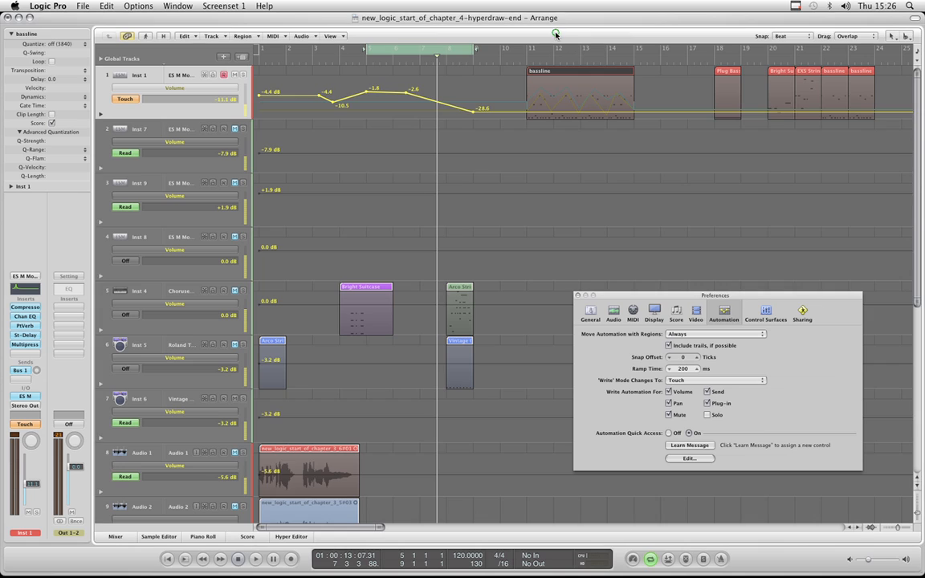
# Move the bassline region to bar 5 and on to bar 10 with automation hidden, and show the automation
pyautogui.press('a')
pyautogui.moveTo(594, 73); pyautogui.dragTo(425, 76)
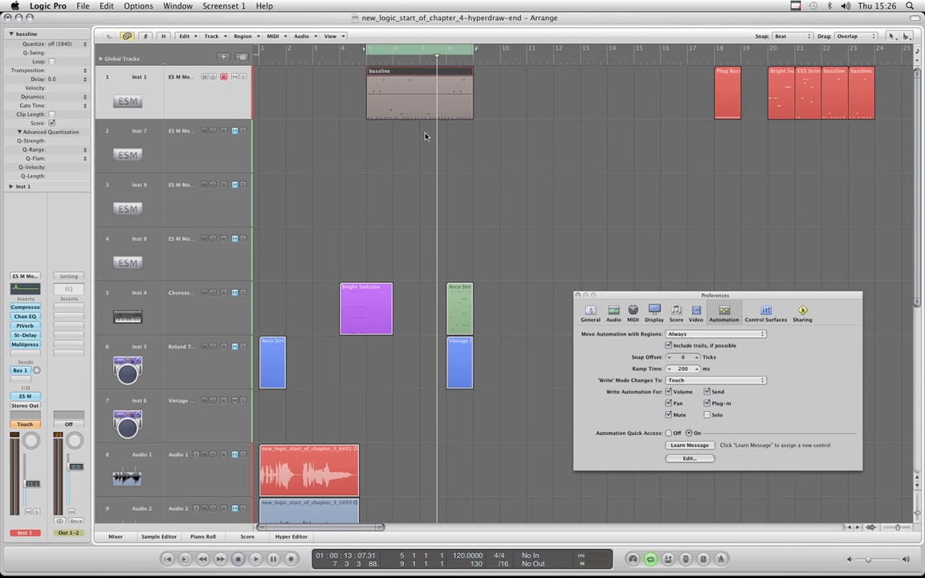
pyautogui.moveTo(386, 75); pyautogui.dragTo(529, 75)
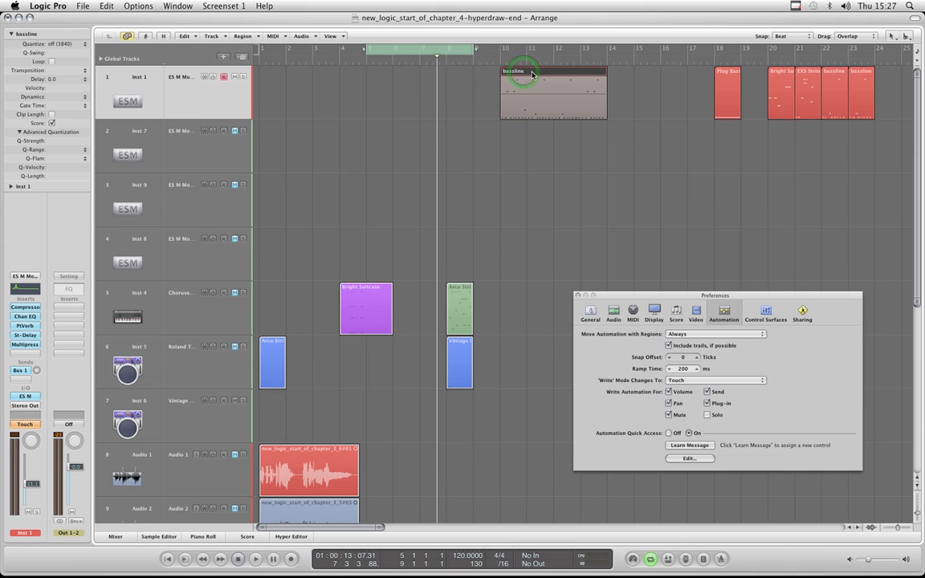
pyautogui.press('a')
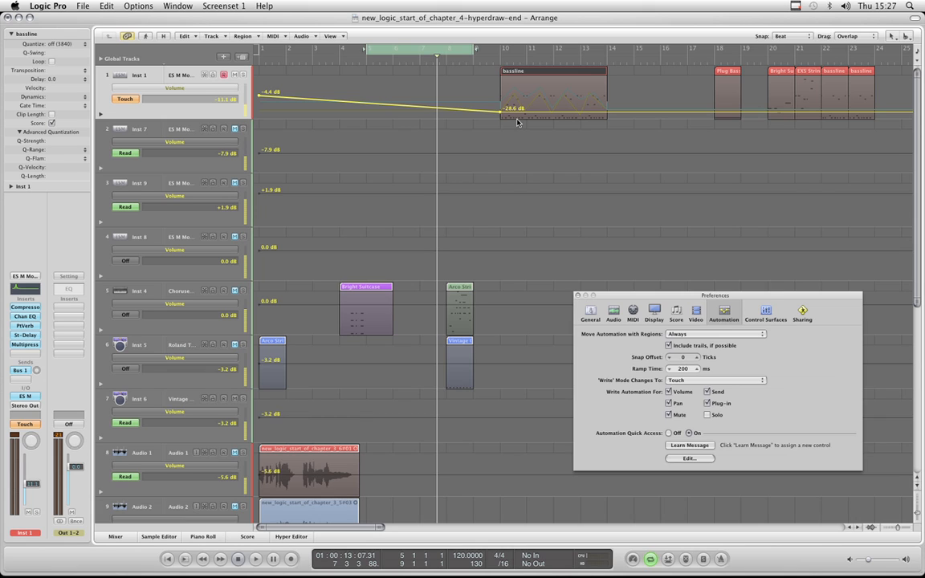
# Undo the latest region moves until the bassline region is back at bar 11 with its earlier volume curve
pyautogui.press('super+z')
pyautogui.press('super+z')
pyautogui.press('super+z')
pyautogui.press('super+z')
pyautogui.press('super+z')
pyautogui.press('super+z')
pyautogui.press('super+z')
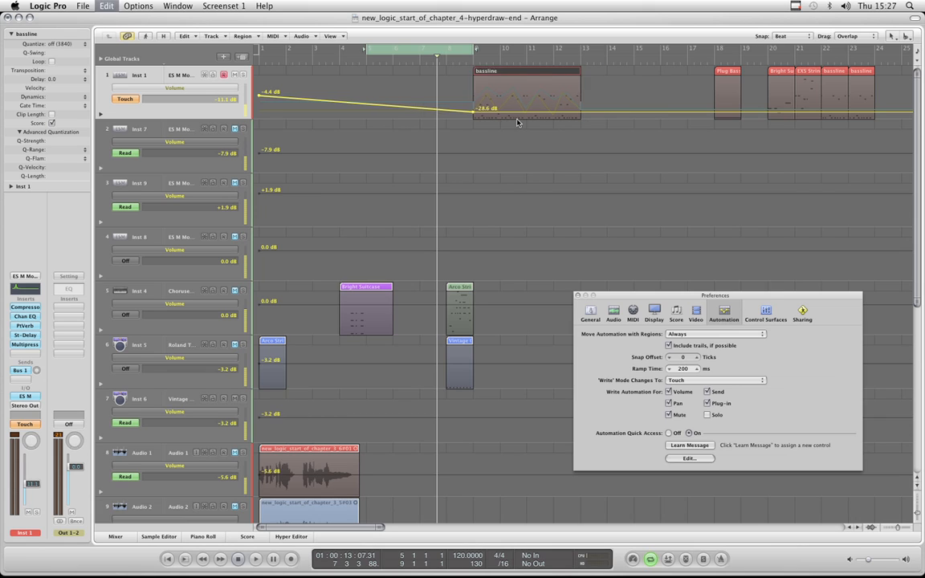
pyautogui.press('super+z')
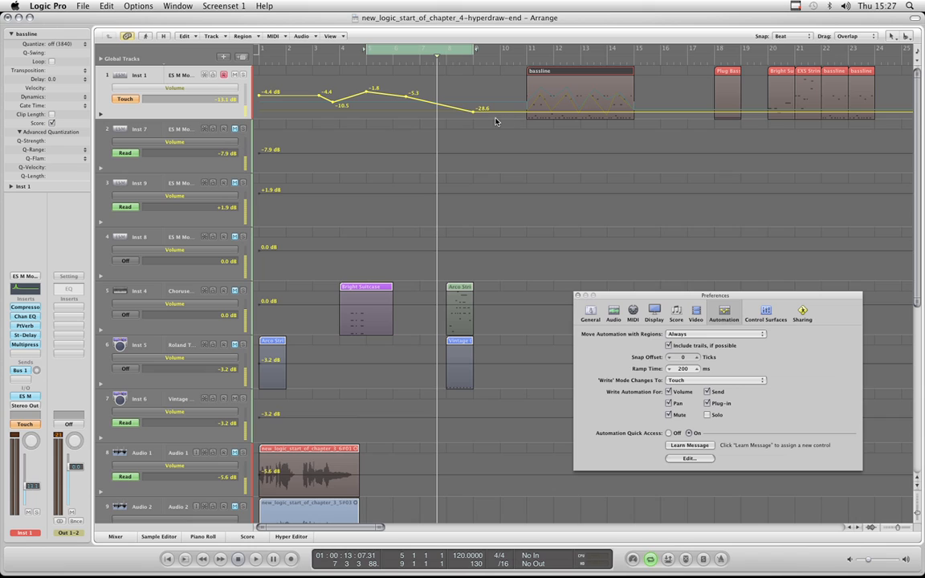
# Raise the last volume automation node at bar 9 to -22.0 dB and keep Move Automation with Regions at Always
pyautogui.moveTo(473, 110); pyautogui.dragTo(474, 108)
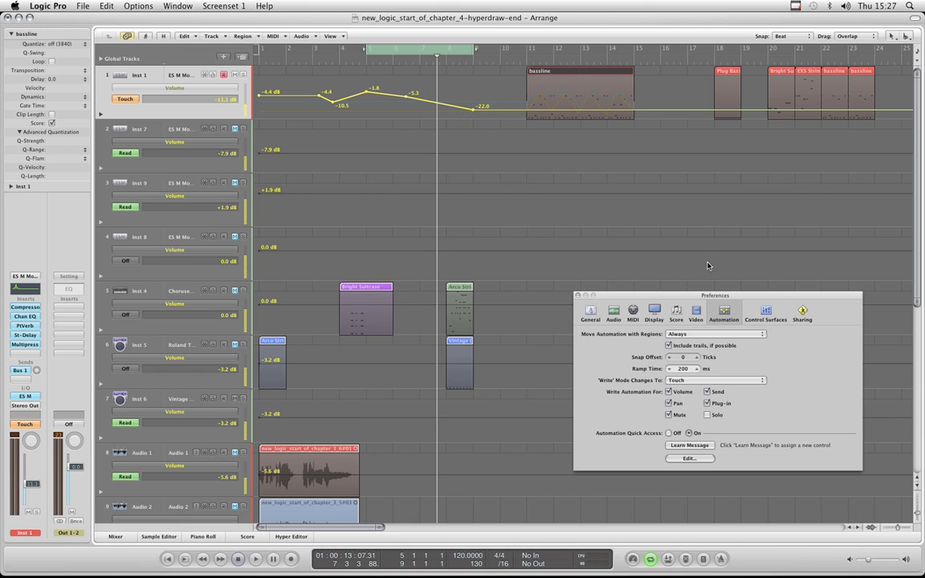
pyautogui.click(695, 338)
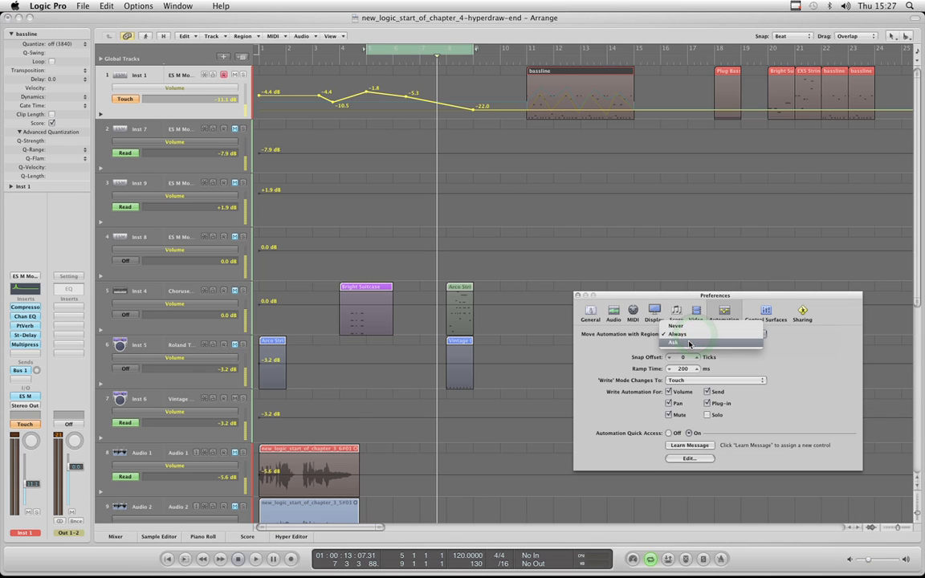
pyautogui.click(678, 334)
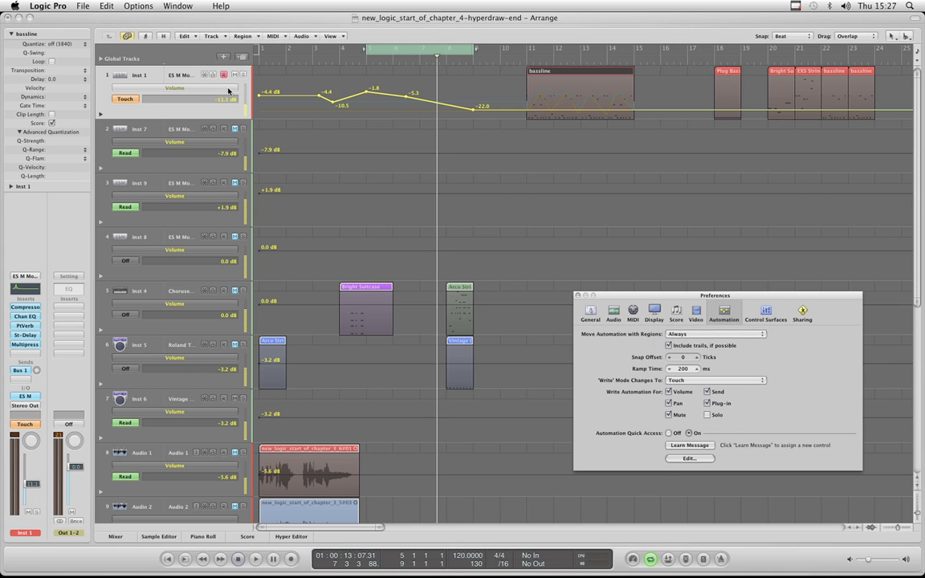
# Display the ES M Cutoff automation on the Inst 1 track, and switch the lane to ES M Resonance
pyautogui.click(228, 92)
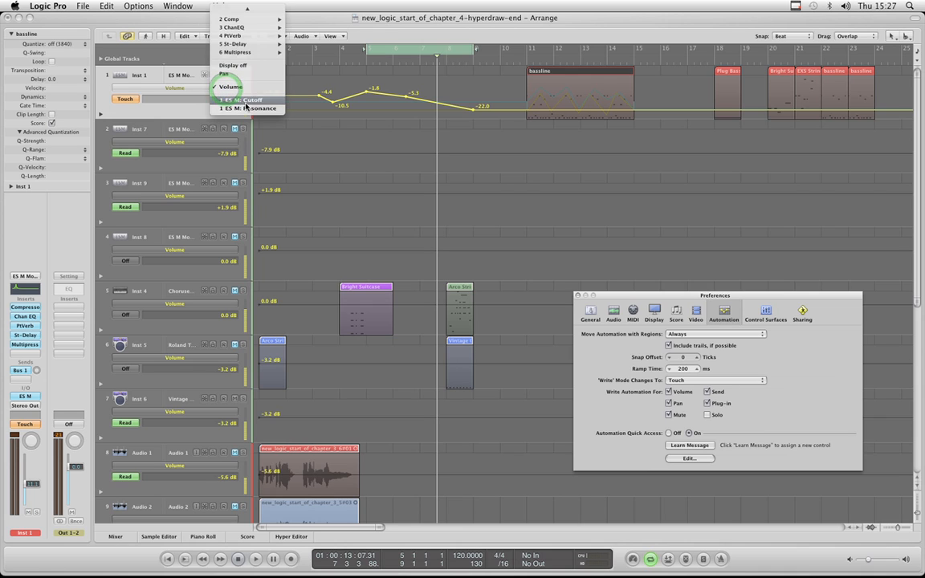
pyautogui.click(258, 159)
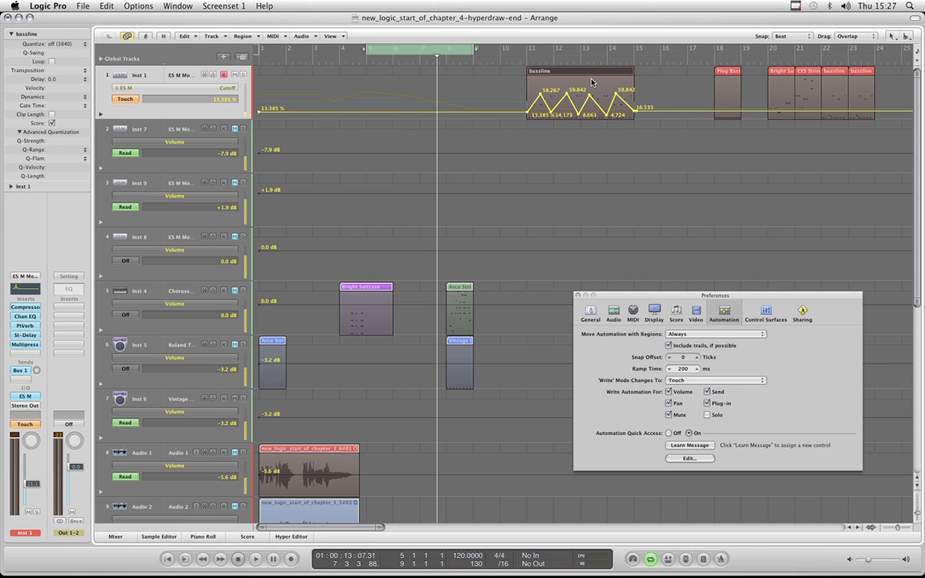
pyautogui.click(223, 90)
pyautogui.click(223, 84)
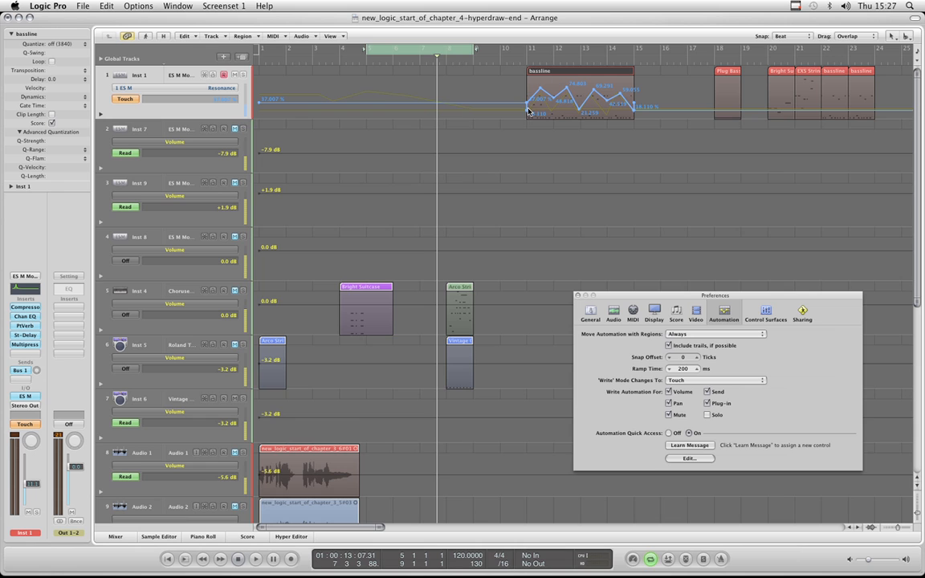
# Remove the doubled Resonance nodes at the bassline region's edges, leaving about 34.6 % at bar 11 and 18.1 % at bar 15
pyautogui.hotkey('ctrl', 'Down')
pyautogui.hotkey('ctrl', 'Down')
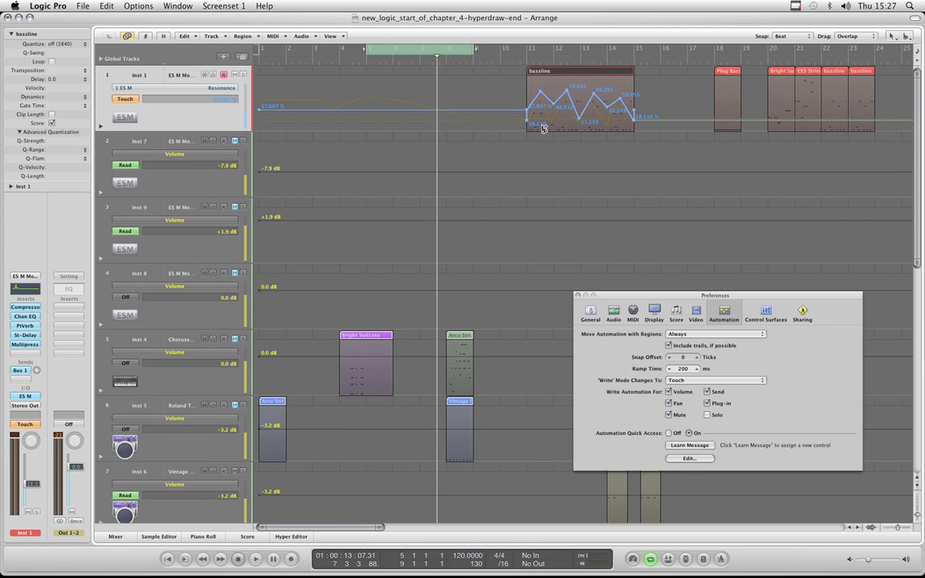
pyautogui.hotkey('ctrl', 'Left')
pyautogui.hotkey('ctrl', 'Left')
pyautogui.hotkey('ctrl', 'Left')
pyautogui.hotkey('ctrl', 'Right')
pyautogui.hotkey('ctrl', 'Right')
pyautogui.hotkey('ctrl', 'Right')
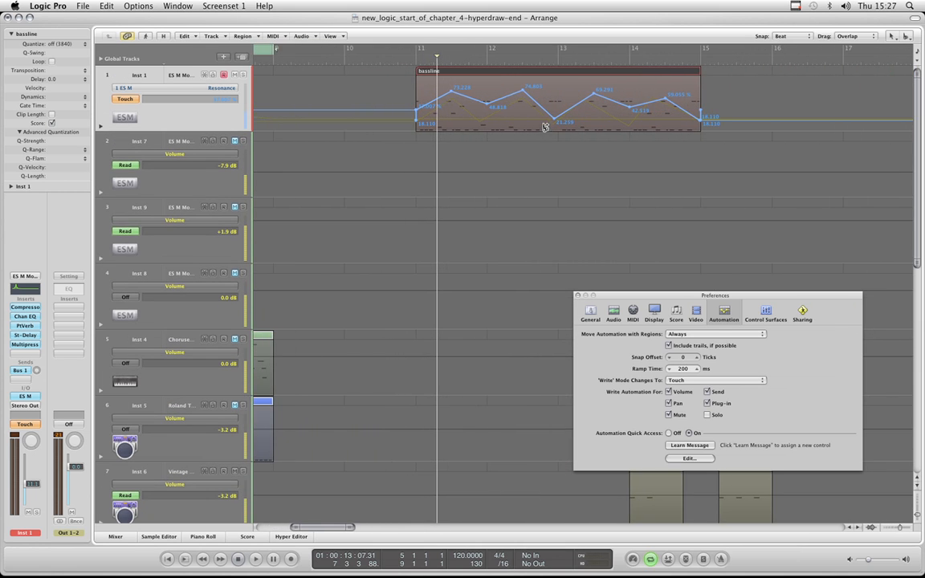
pyautogui.click(411, 118)
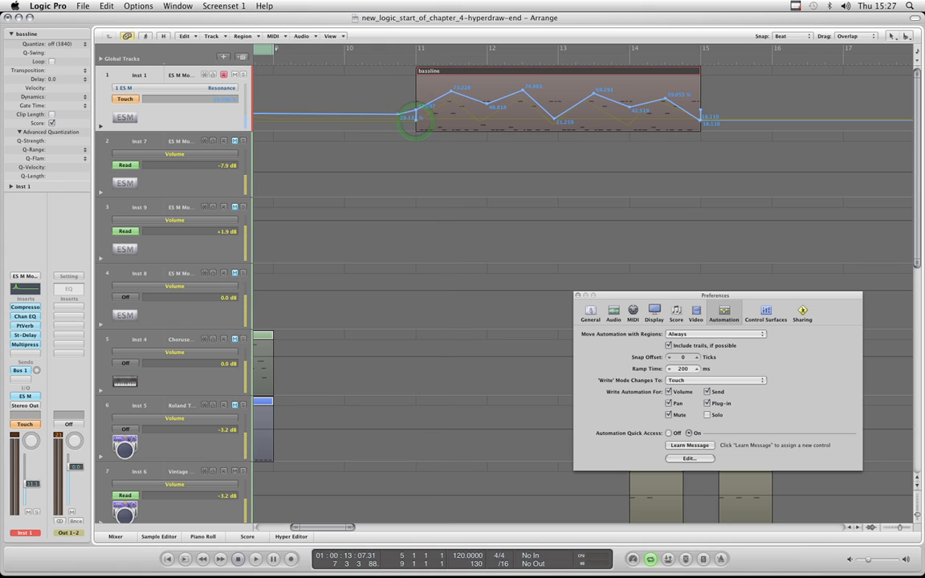
pyautogui.click(397, 117)
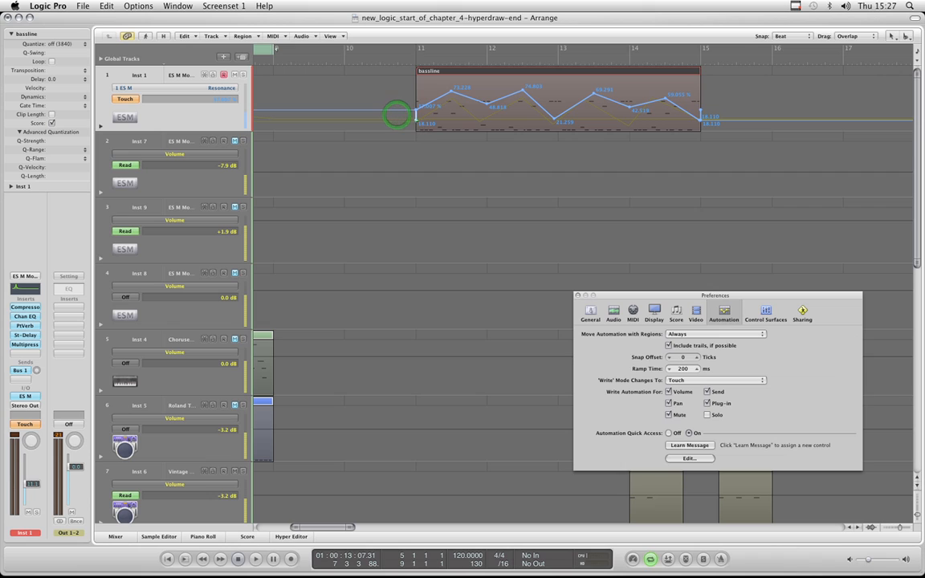
pyautogui.click(416, 119)
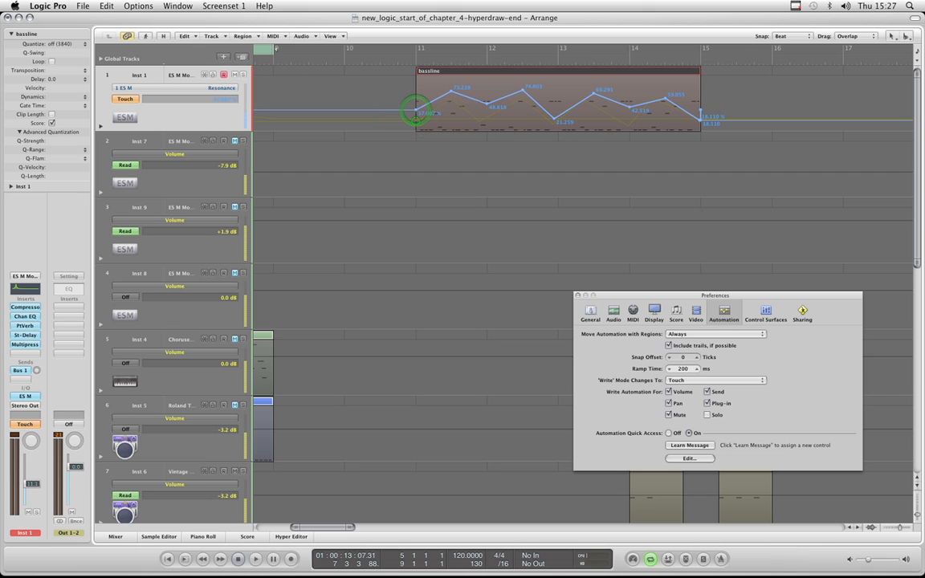
pyautogui.moveTo(417, 119); pyautogui.dragTo(415, 112)
pyautogui.click(433, 109)
pyautogui.click(417, 106)
pyautogui.click(700, 119)
pyautogui.moveTo(700, 118)
pyautogui.mouseDown()
pyautogui.moveTo(700, 109)
pyautogui.moveTo(700, 123)
pyautogui.mouseUp()
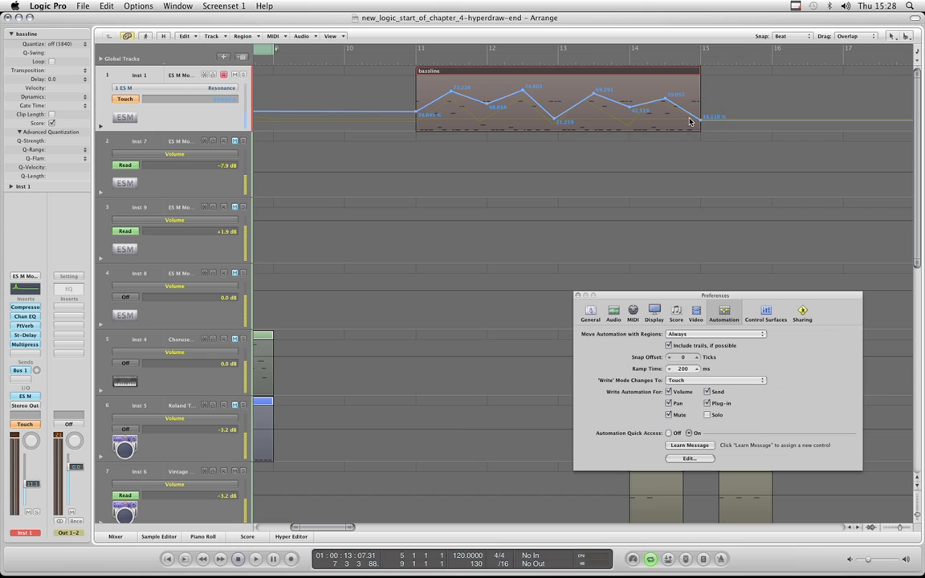
# Switch the Inst 1 lane to ES M Cutoff and replace the node at bar 15 with one at about 22.8 %
pyautogui.click(225, 90)
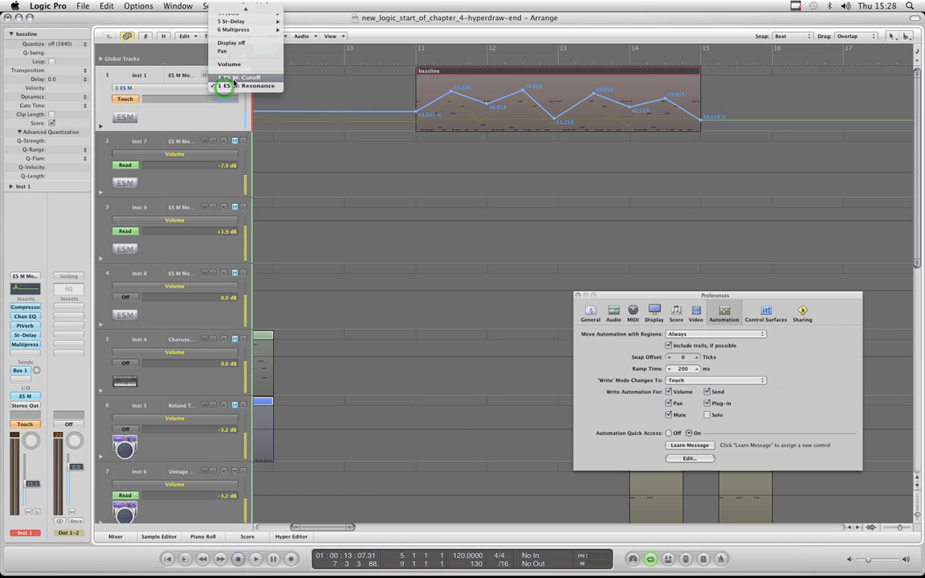
pyautogui.click(221, 82)
pyautogui.click(705, 122)
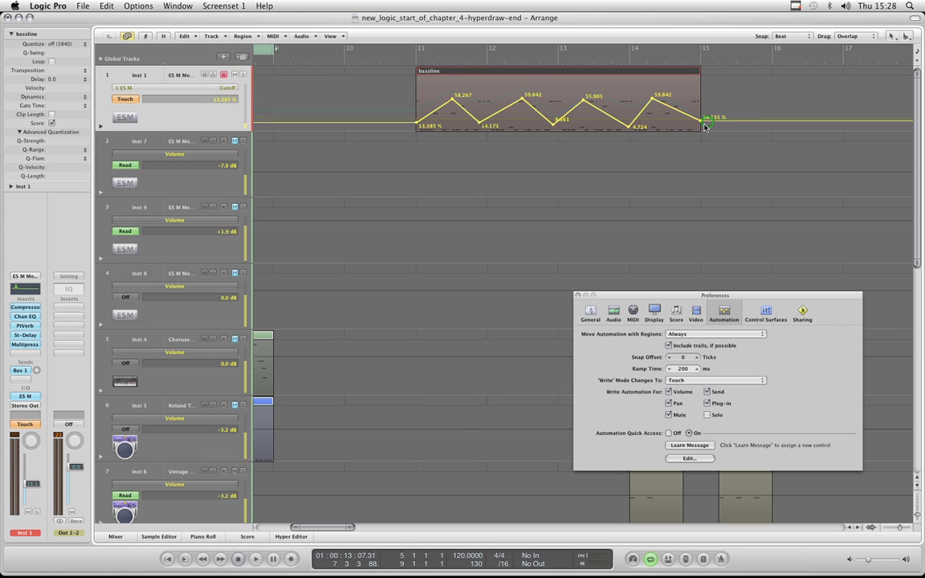
pyautogui.click(700, 122)
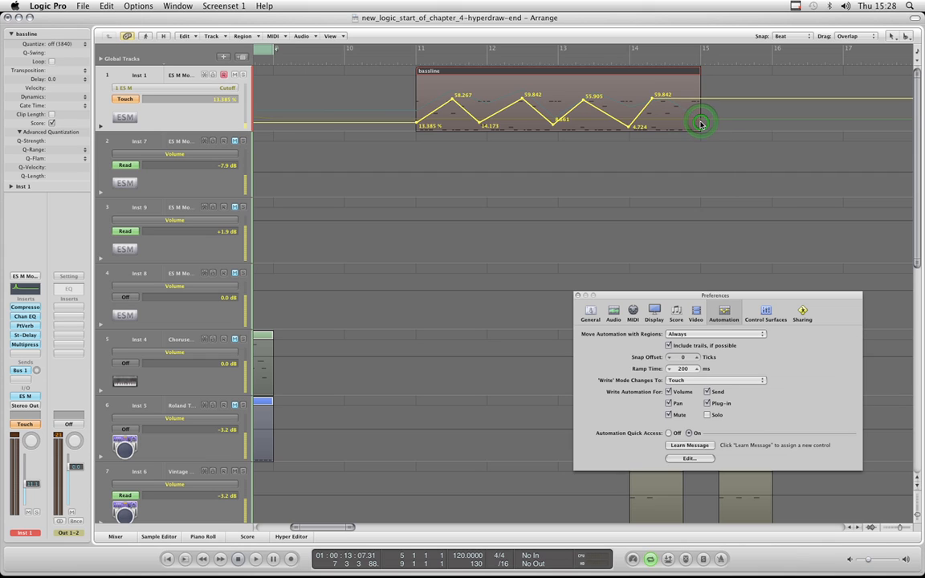
pyautogui.click(701, 121)
# Replace the Cutoff node at the bassline region's start, bar 11, with one at about 18.1 %
pyautogui.click(416, 122)
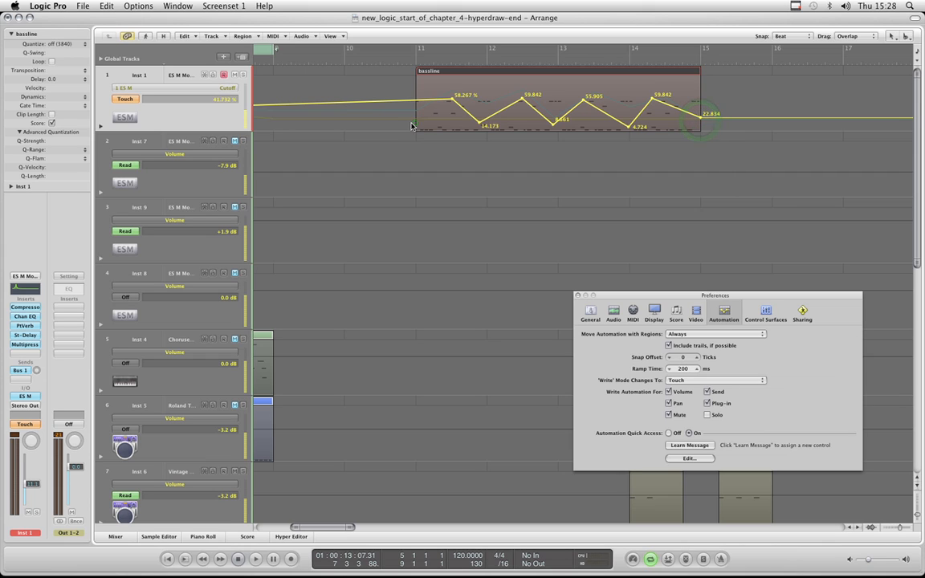
pyautogui.click(414, 121)
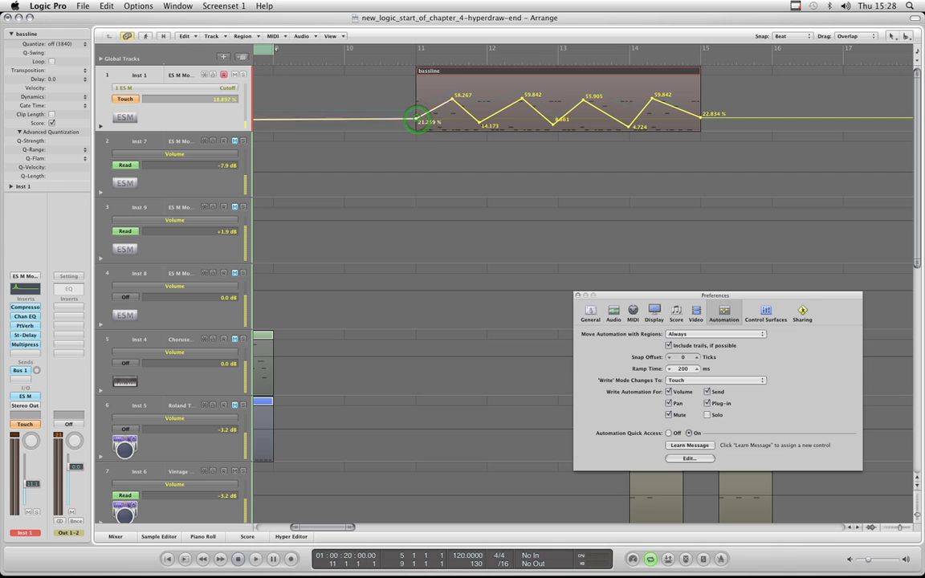
pyautogui.moveTo(416, 119); pyautogui.dragTo(416, 120)
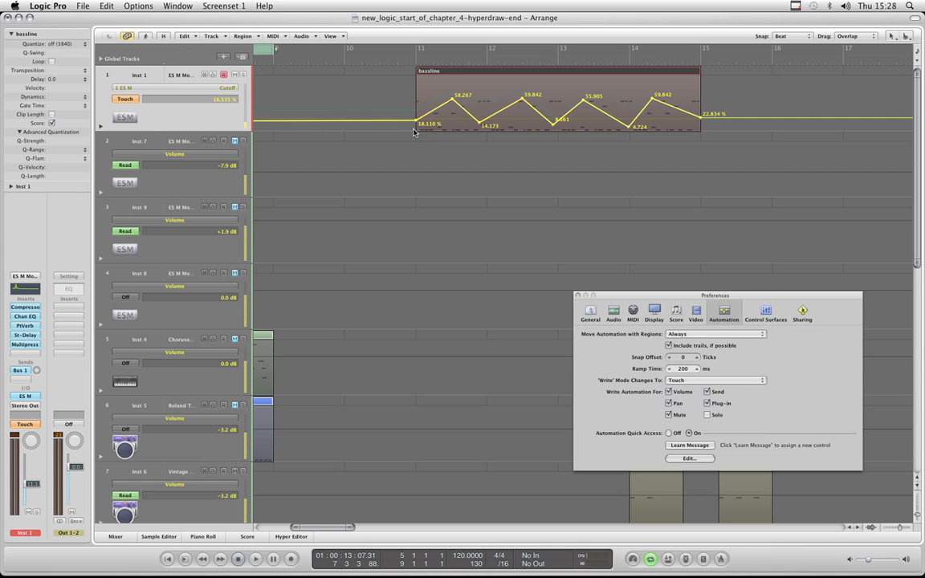
# Review the Inst 1 automation across the arrangement by switching the lane to ES M Resonance and then to Volume
pyautogui.hotkey('ctrl', 'Right')
pyautogui.hotkey('ctrl', 'Left')
pyautogui.hotkey('ctrl', 'Left')
pyautogui.hotkey('ctrl', 'Left')
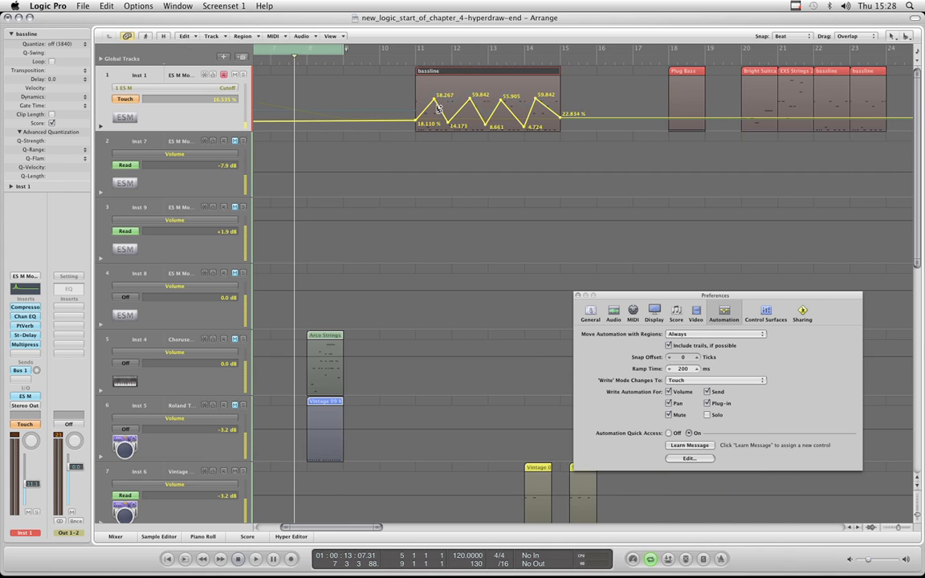
pyautogui.hotkey('ctrl', 'Up')
pyautogui.hotkey('ctrl', 'Up')
pyautogui.hotkey('ctrl', 'Up')
pyautogui.hotkey('ctrl', 'Left')
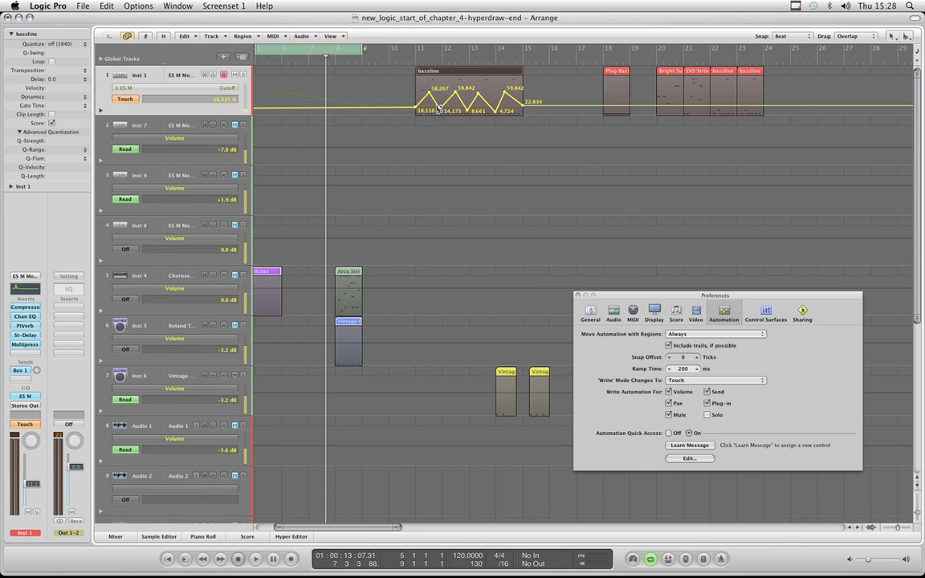
pyautogui.moveTo(391, 528); pyautogui.dragTo(375, 527)
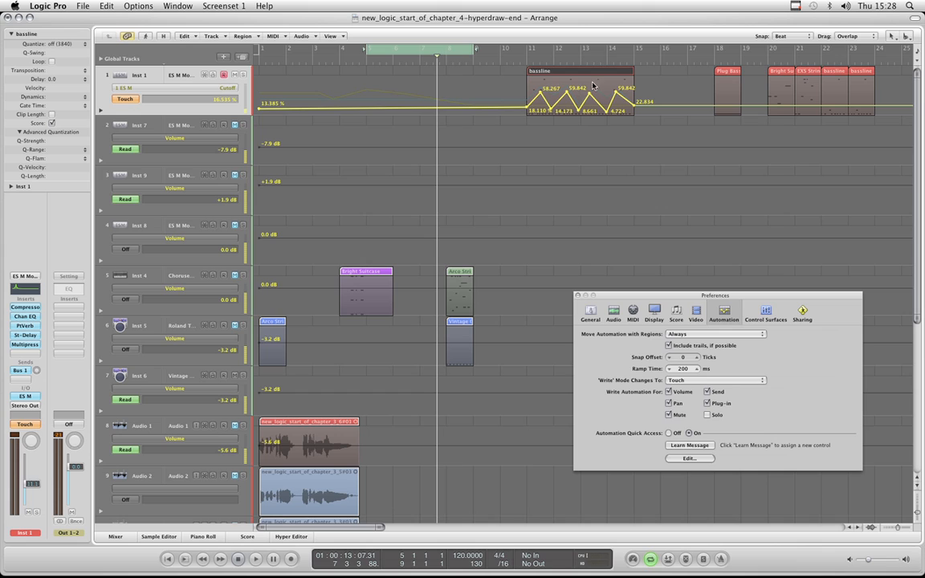
pyautogui.click(229, 88)
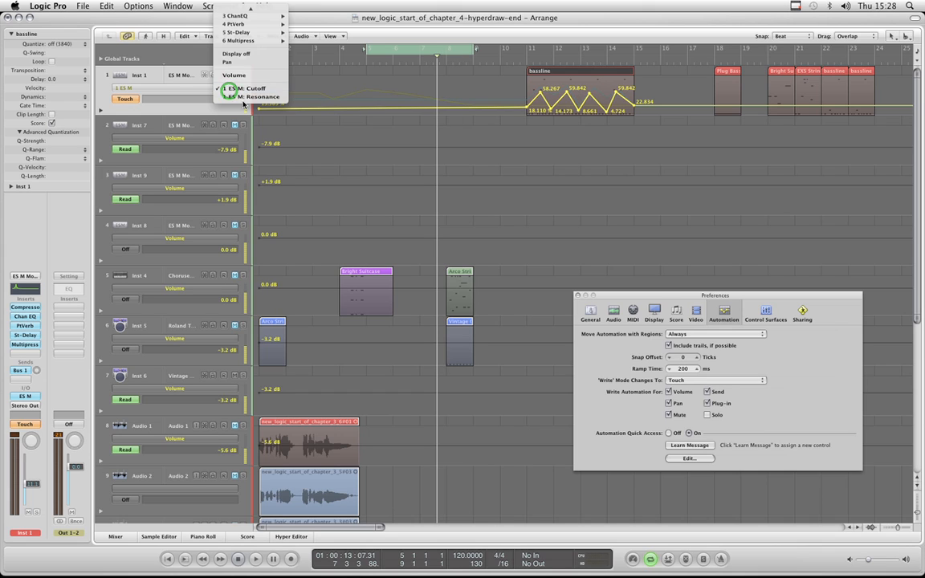
pyautogui.click(231, 88)
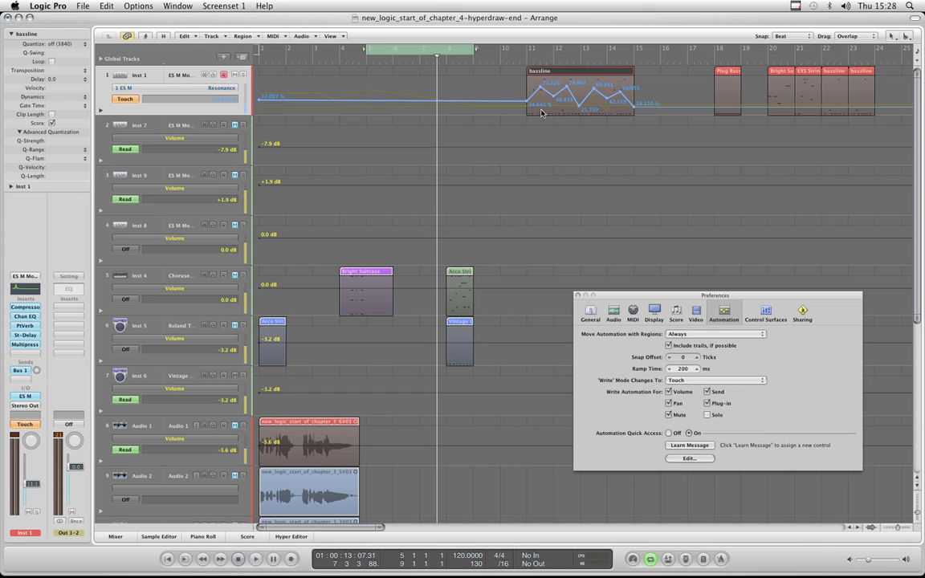
pyautogui.click(216, 88)
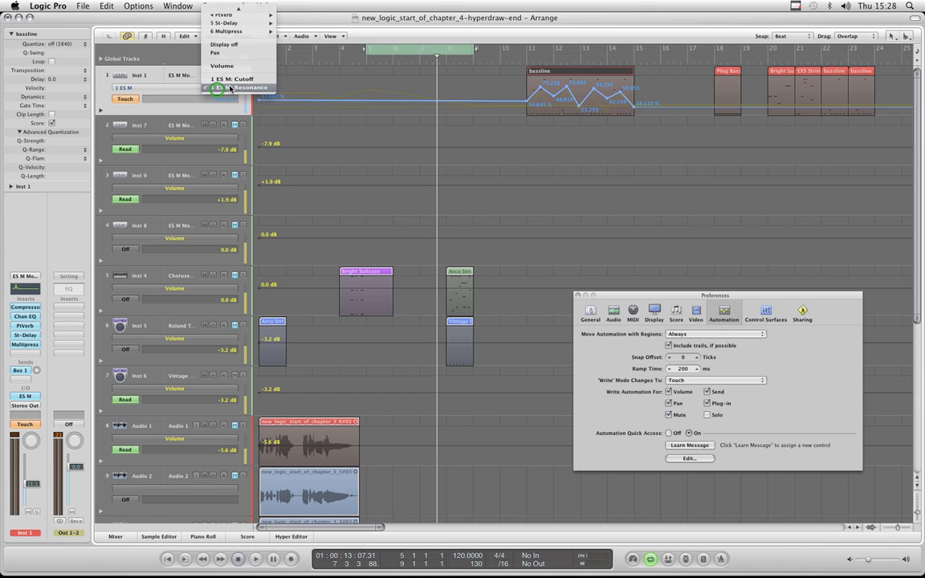
pyautogui.click(225, 13)
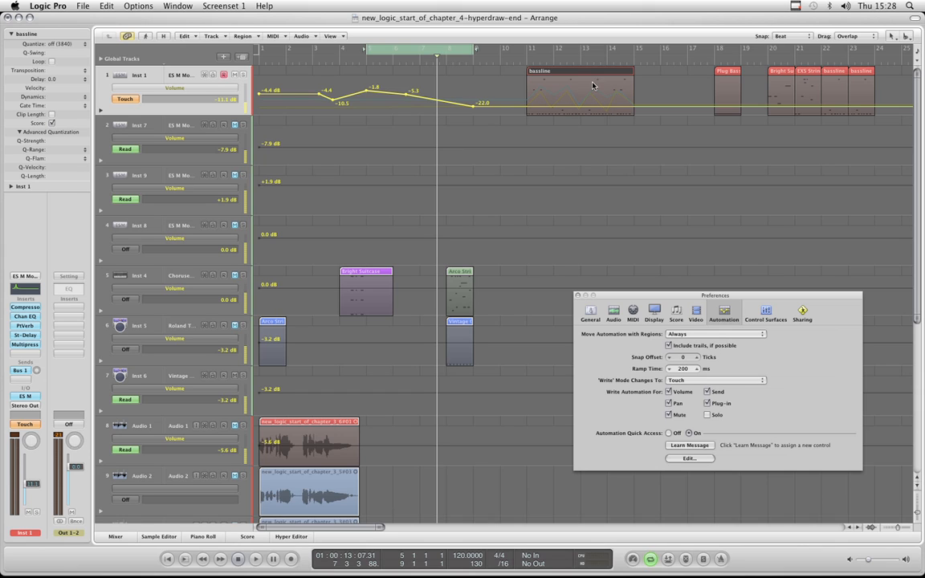
# Set Move Automation with Regions to Ask and move the bassline region from bar 11 to bar 5, leaving the automation data behind
pyautogui.click(690, 335)
pyautogui.click(691, 344)
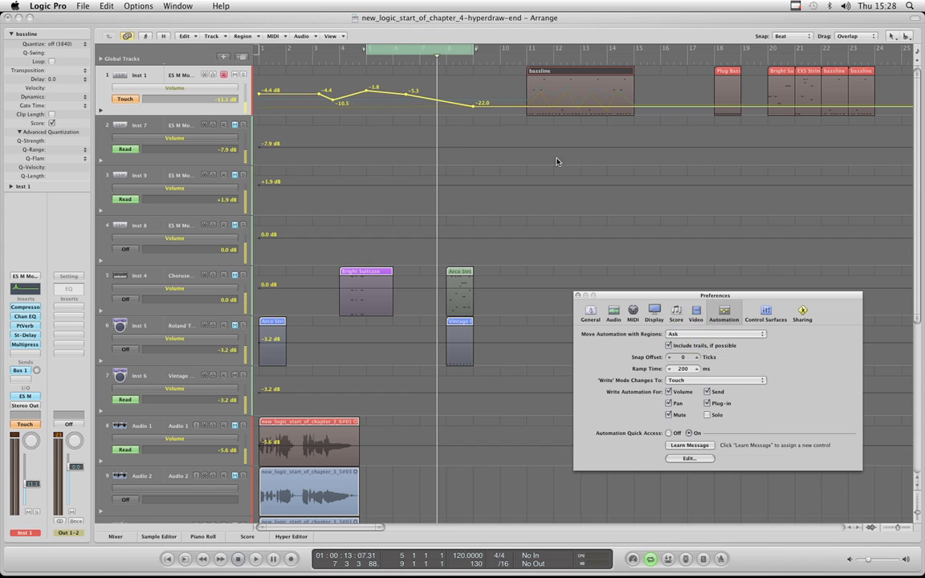
pyautogui.moveTo(566, 79); pyautogui.dragTo(408, 97)
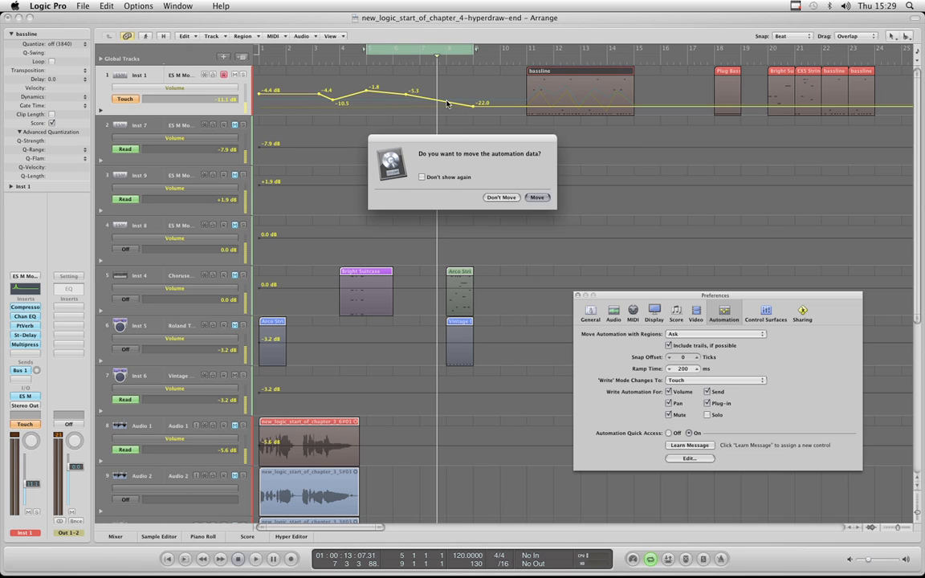
pyautogui.click(500, 198)
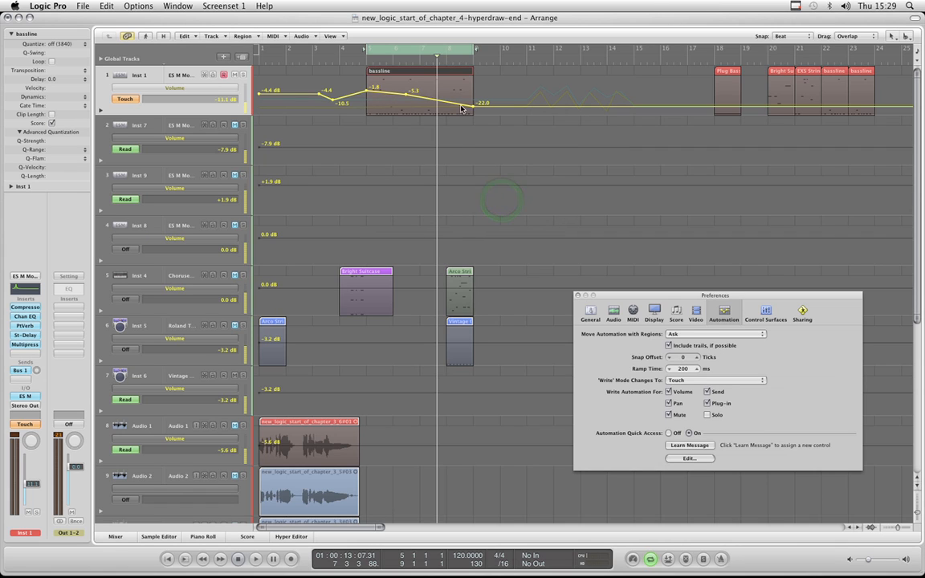
# Check where the Inst 1 Cutoff and Resonance automation sits relative to the moved bassline region, and return the lane to Volume
pyautogui.click(224, 90)
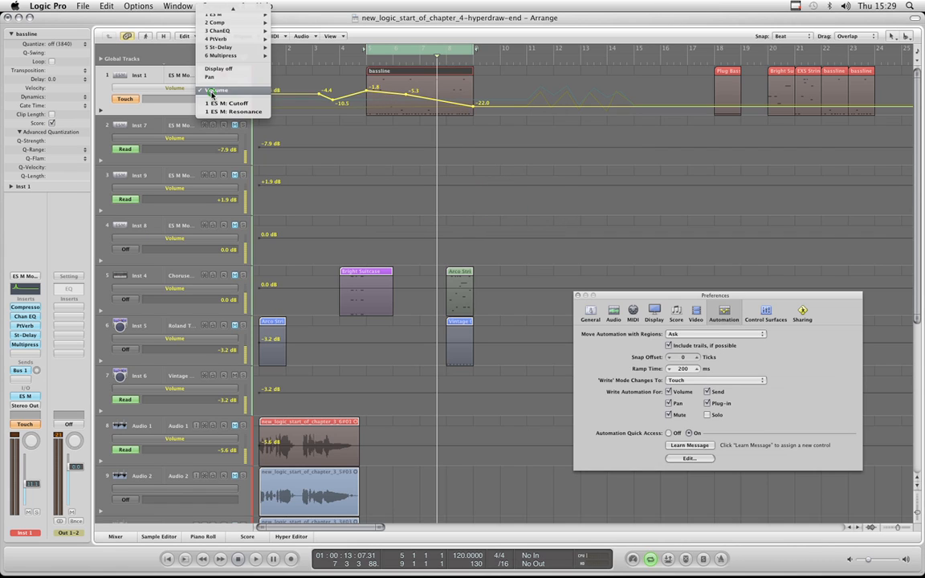
pyautogui.click(213, 92)
pyautogui.click(224, 91)
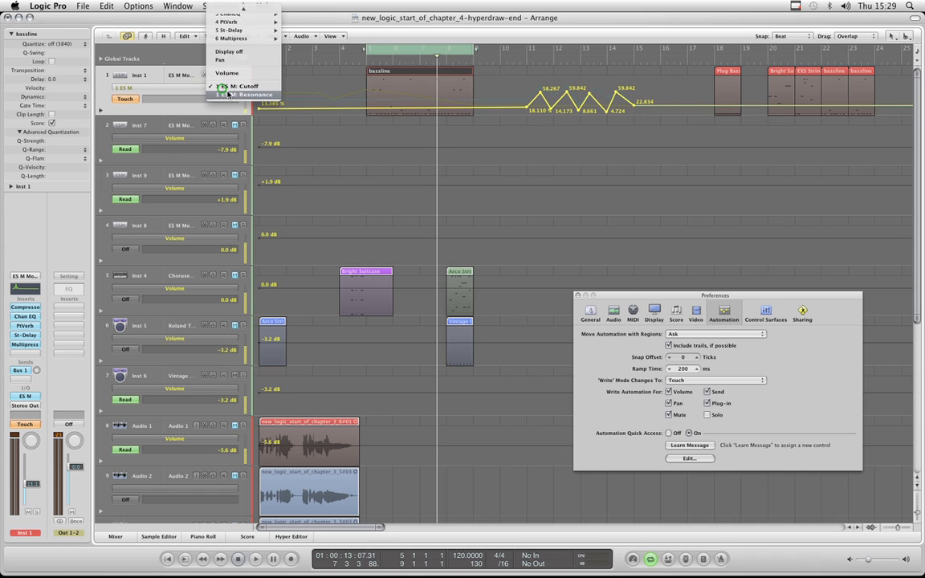
pyautogui.click(225, 84)
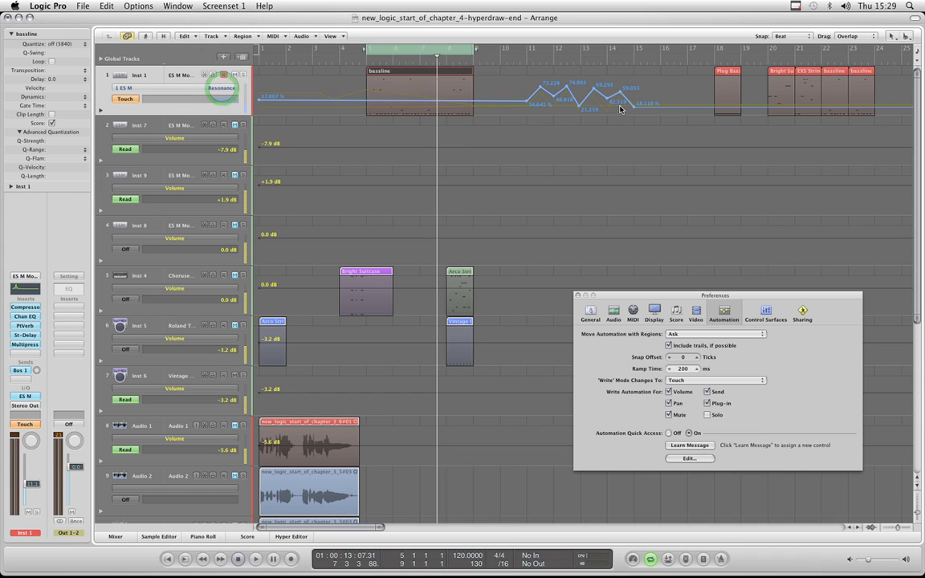
pyautogui.click(220, 91)
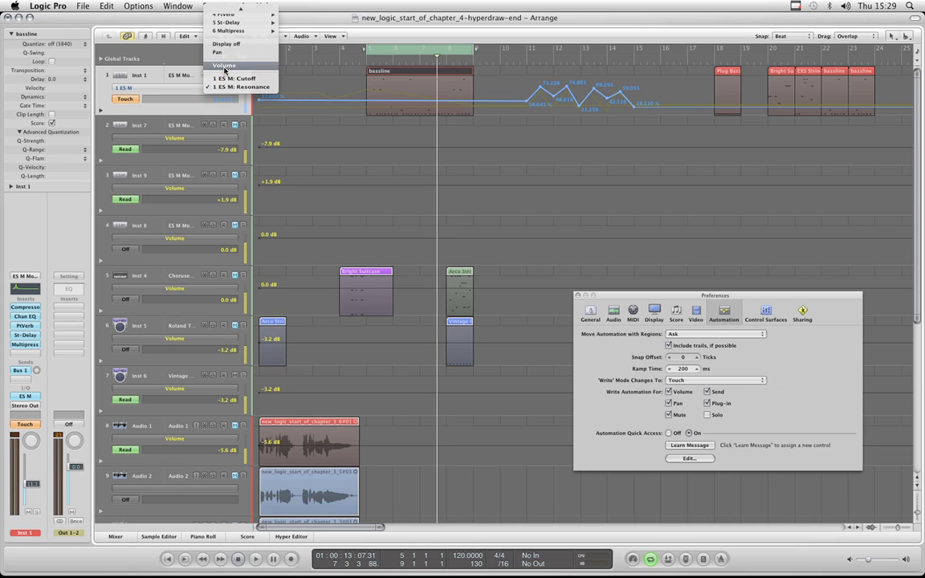
pyautogui.click(224, 66)
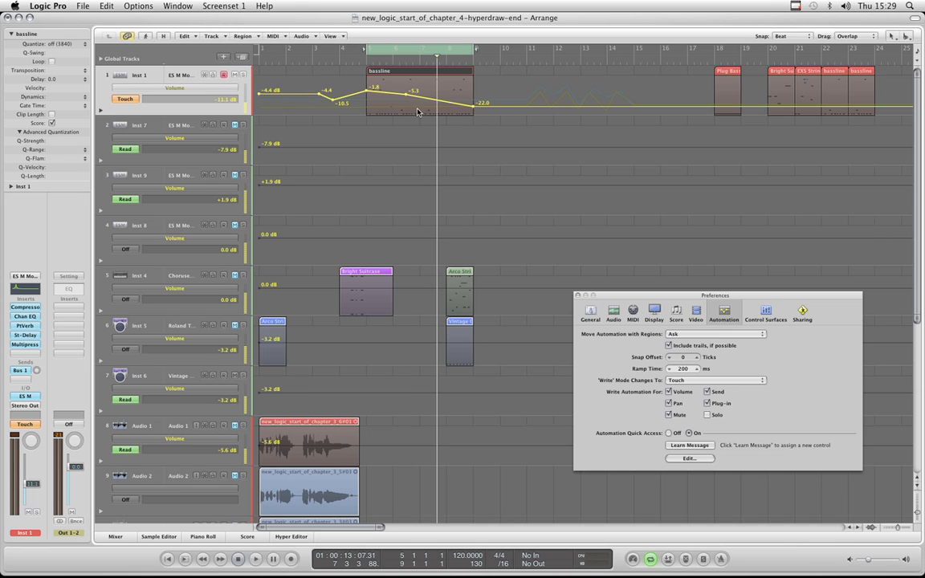
# Set Move Automation with Regions to Always and, with track automation hidden, move the bassline region away and back to bar 5
pyautogui.click(702, 338)
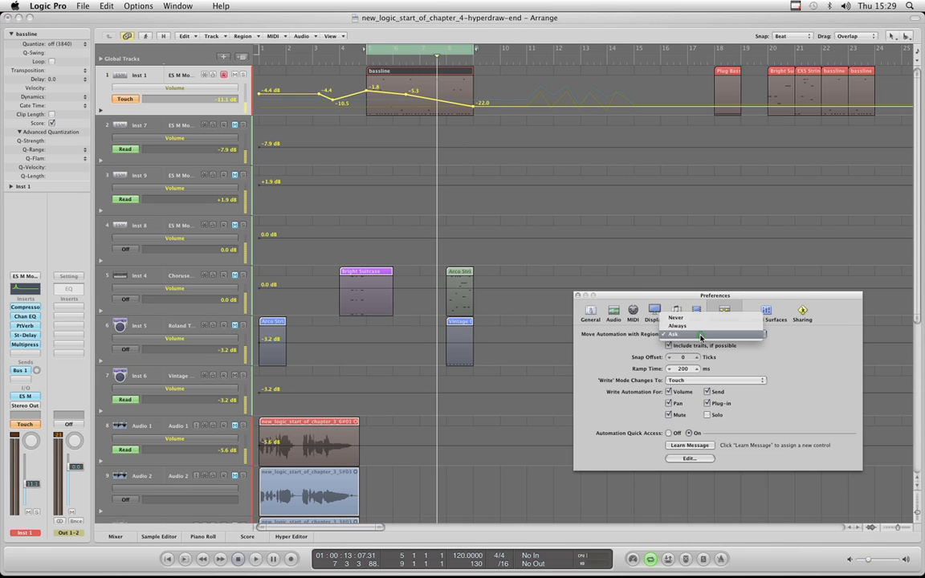
pyautogui.click(697, 326)
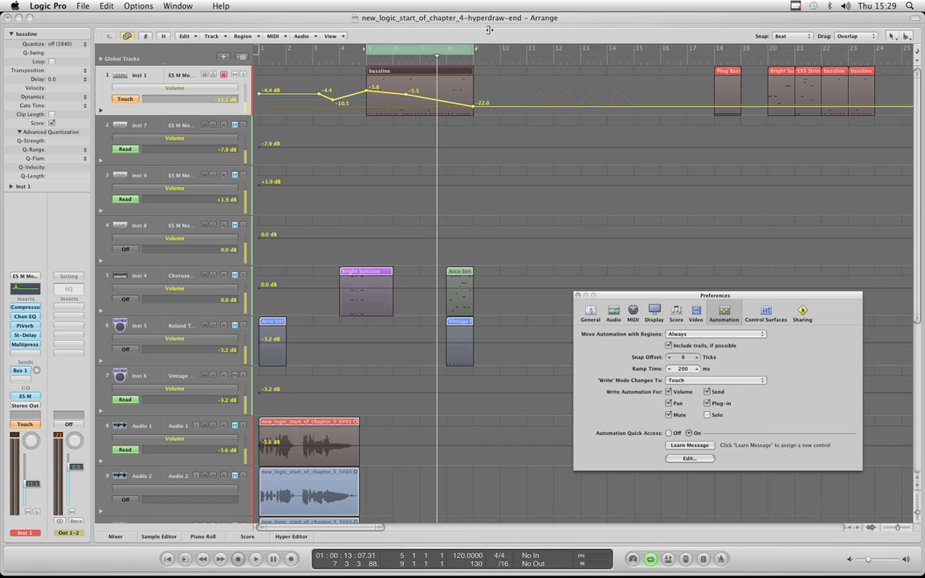
pyautogui.click(487, 37)
pyautogui.press('a')
pyautogui.moveTo(415, 74)
pyautogui.mouseDown()
pyautogui.moveTo(550, 76)
pyautogui.moveTo(417, 77)
pyautogui.mouseUp()
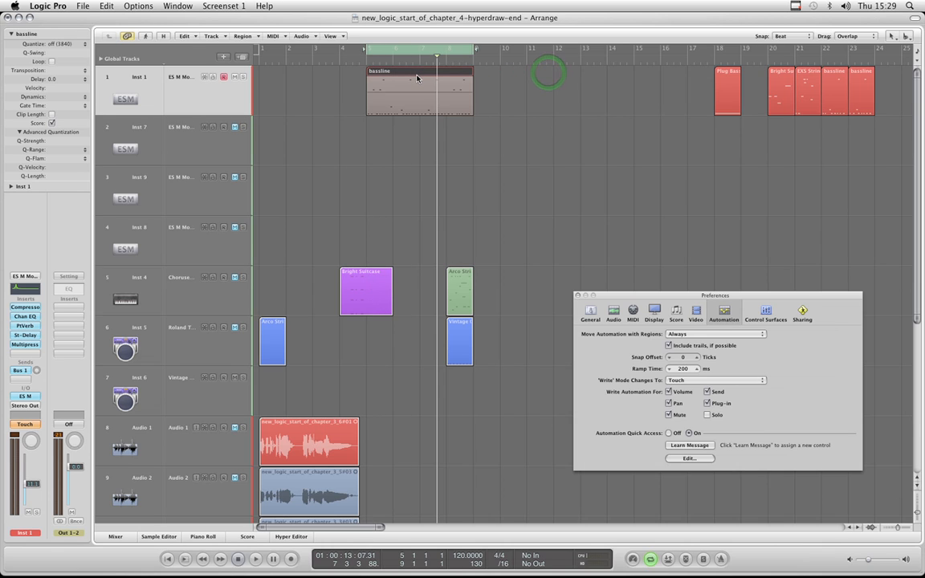
pyautogui.press('a')
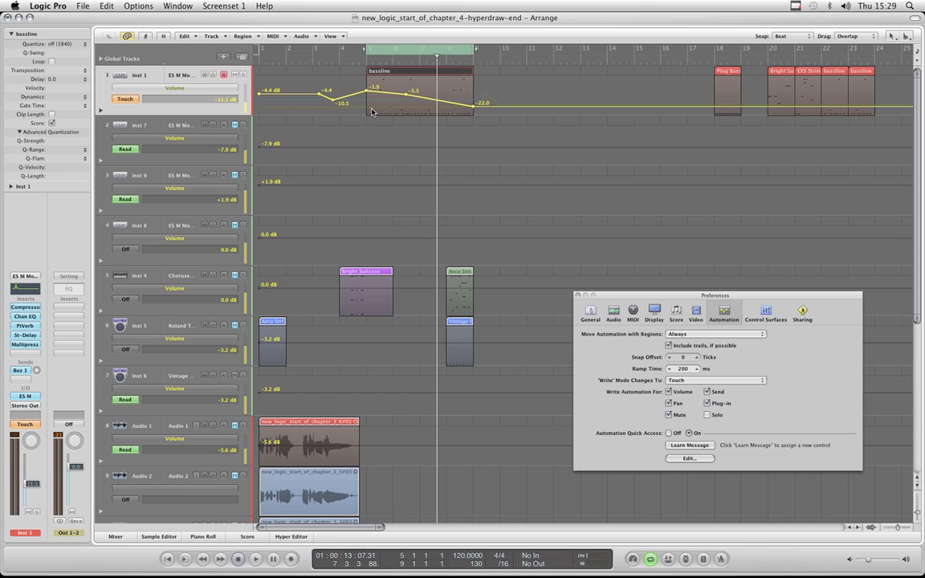
# Inspect the Inst 1 Cutoff and Resonance lanes, and undo the region moves until the bassline region is back at bar 11
pyautogui.click(200, 90)
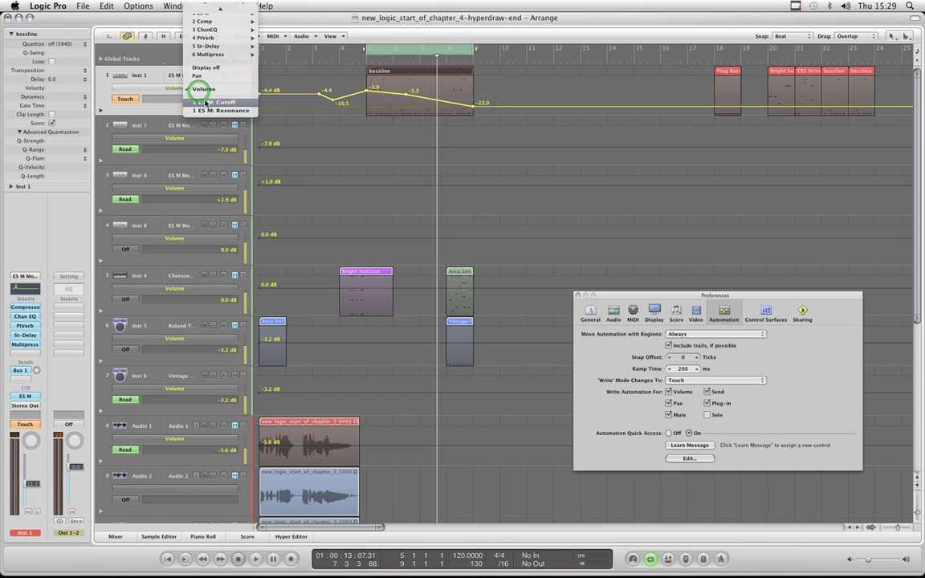
pyautogui.click(192, 144)
pyautogui.click(191, 91)
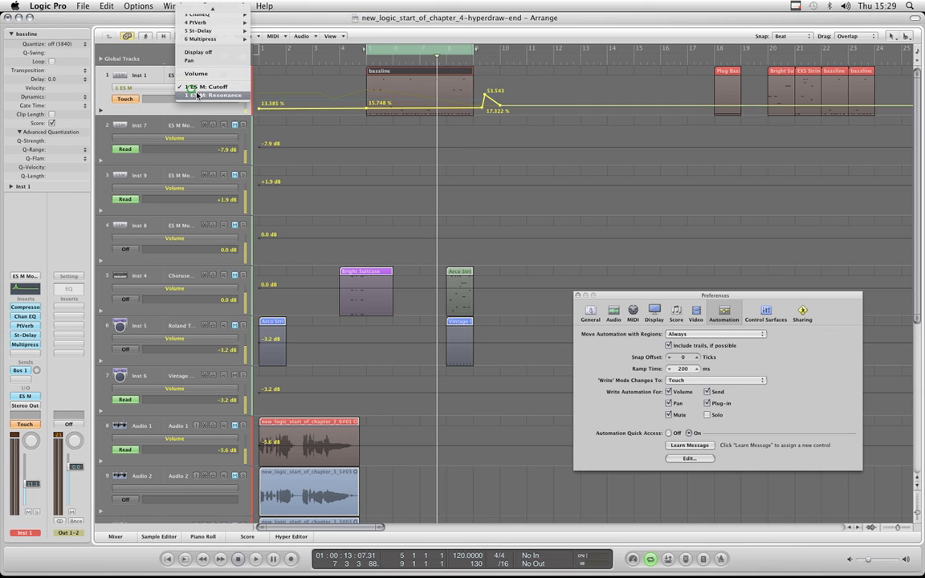
pyautogui.click(186, 87)
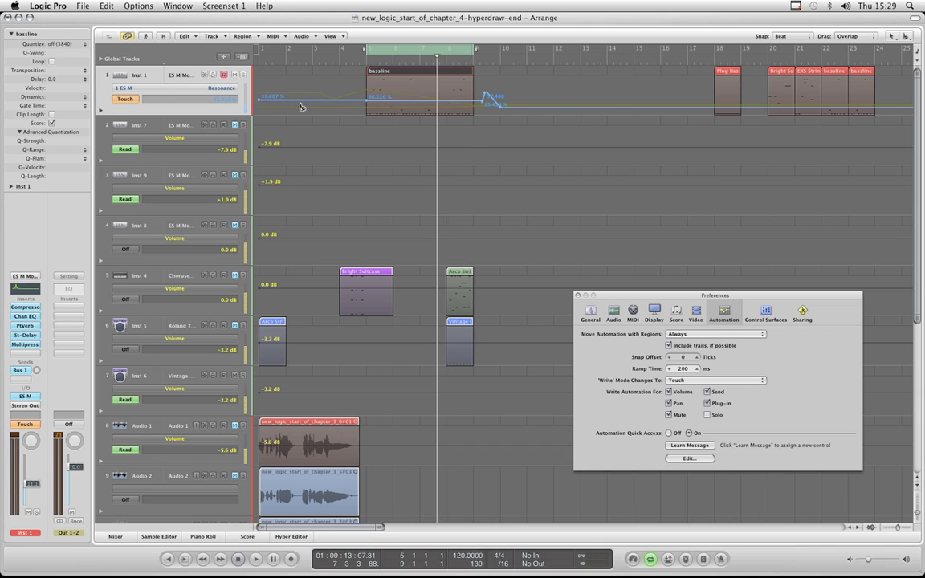
pyautogui.press('super+z')
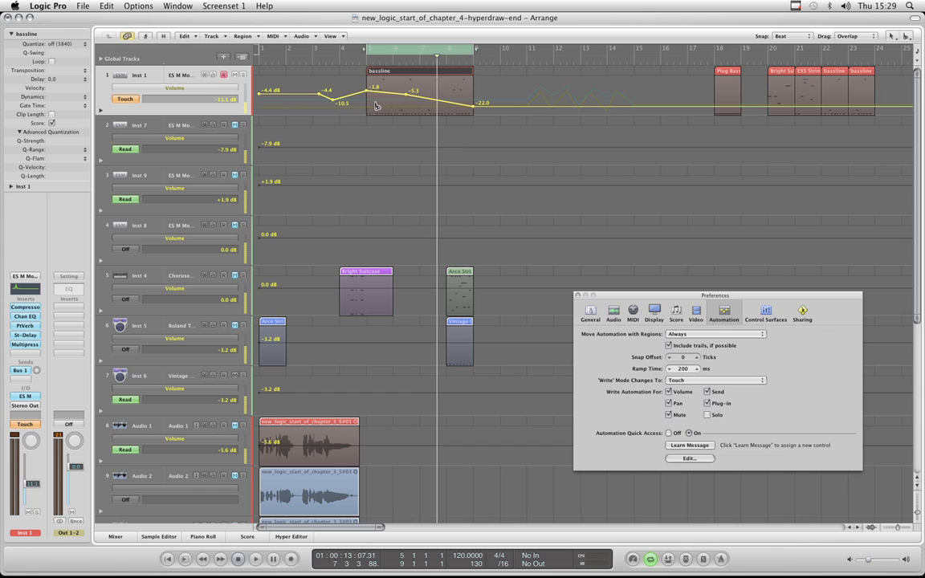
pyautogui.press('super+z')
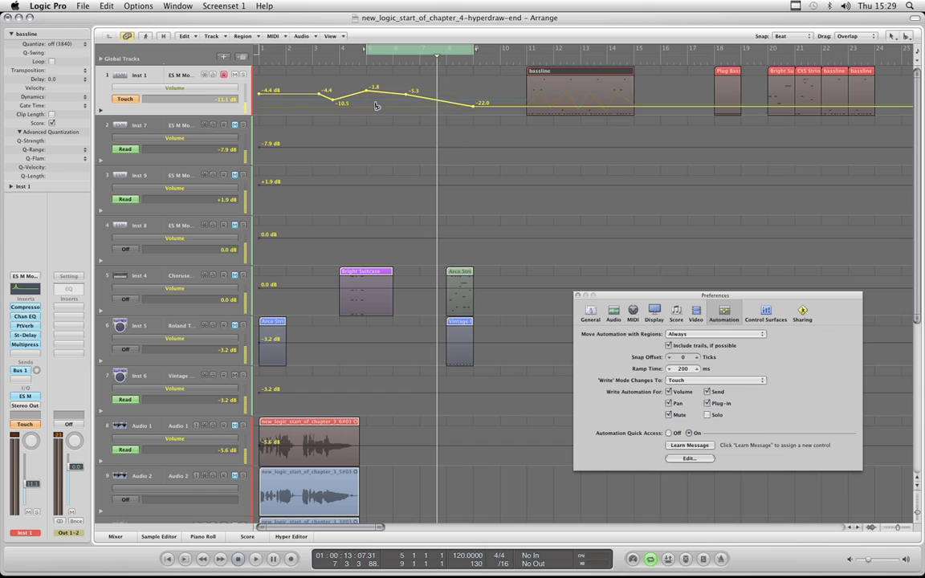
# Display the ES M Cutoff automation on Inst 1 and set its first node at bar 1 to 18.110 %
pyautogui.click(220, 90)
pyautogui.click(213, 103)
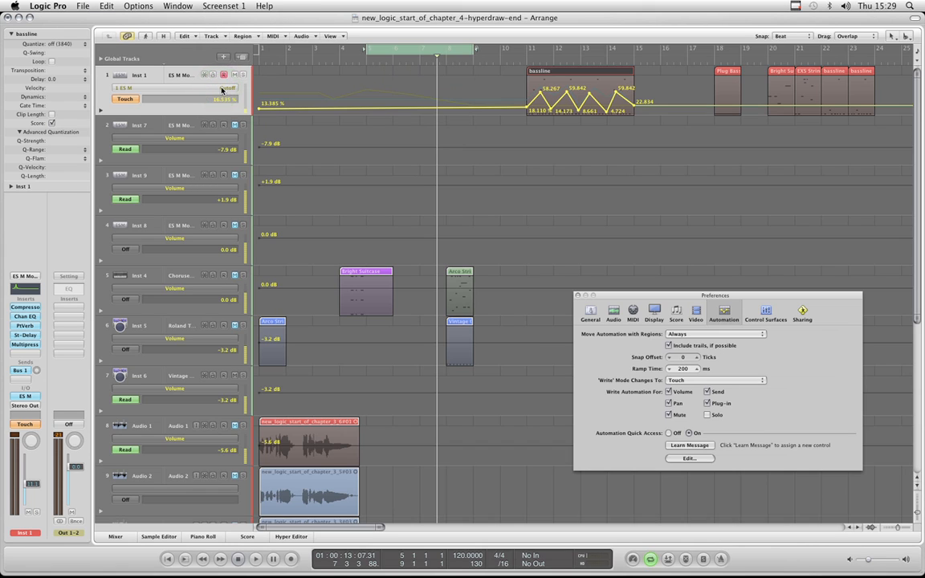
pyautogui.click(222, 90)
pyautogui.click(233, 91)
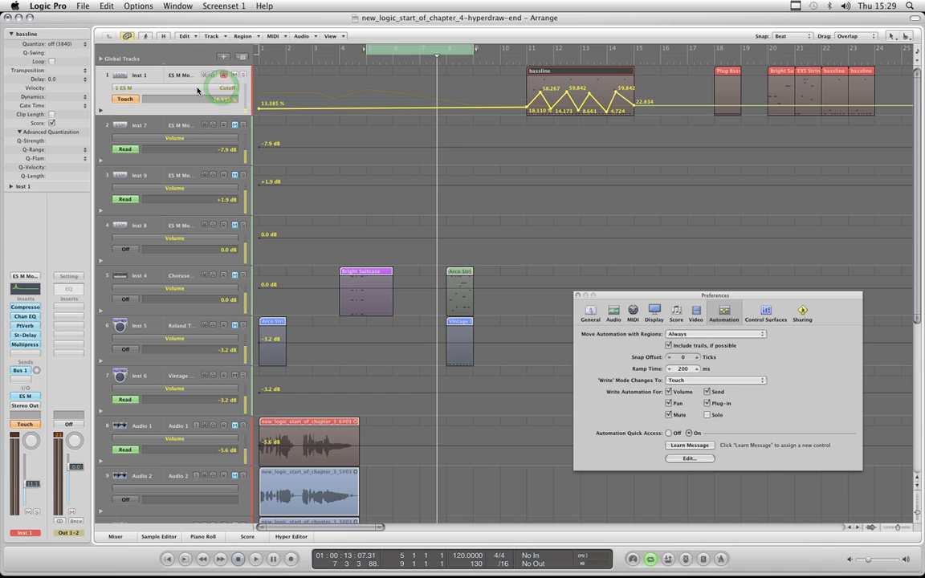
pyautogui.click(257, 111)
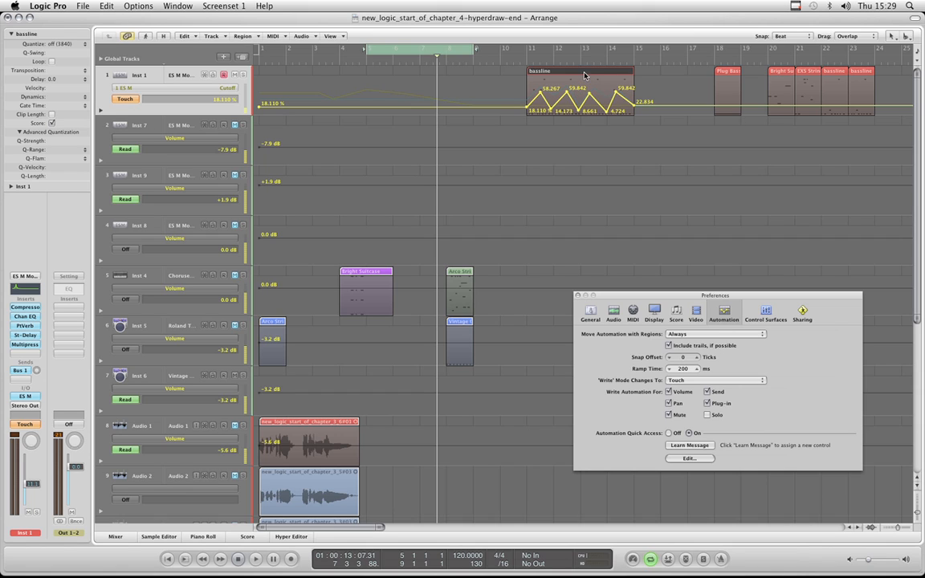
# Move the bassline region together with its Cutoff automation from bar 11 to bar 5, and undo the move
pyautogui.moveTo(584, 75); pyautogui.dragTo(439, 113)
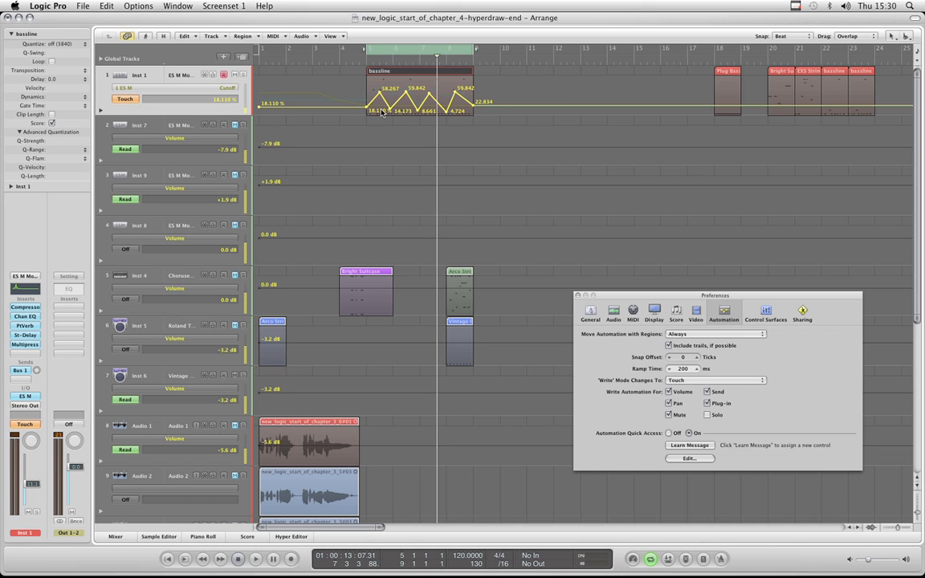
pyautogui.click(223, 94)
pyautogui.click(234, 88)
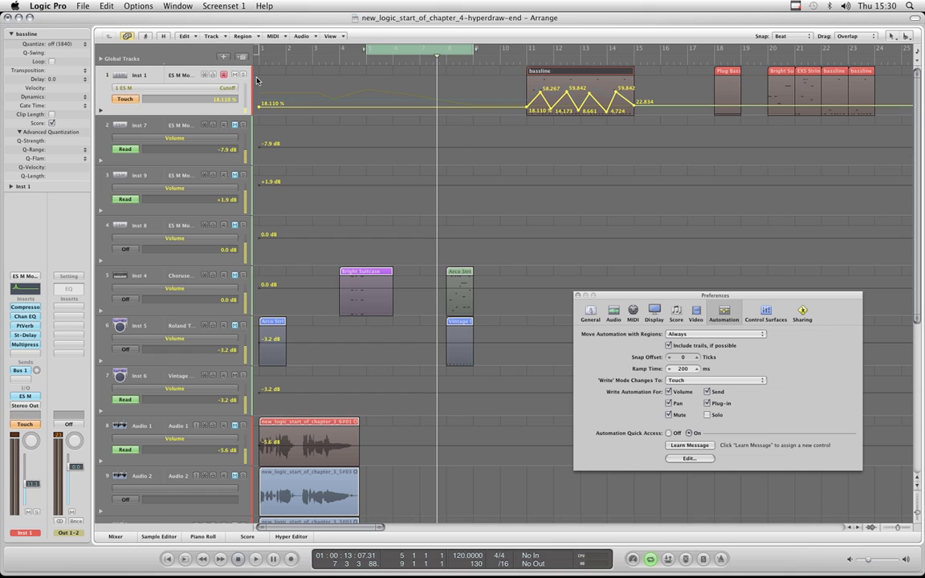
# Show the Inst 1 Volume automation, move the bassline region over it to bar 5, and undo the move
pyautogui.click(231, 88)
pyautogui.click(240, 26)
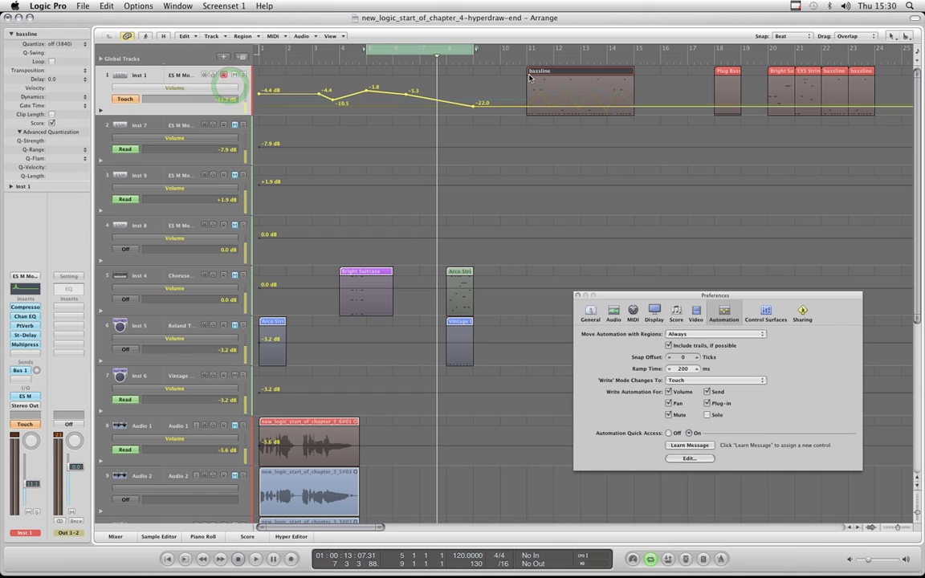
pyautogui.moveTo(561, 75); pyautogui.dragTo(400, 76)
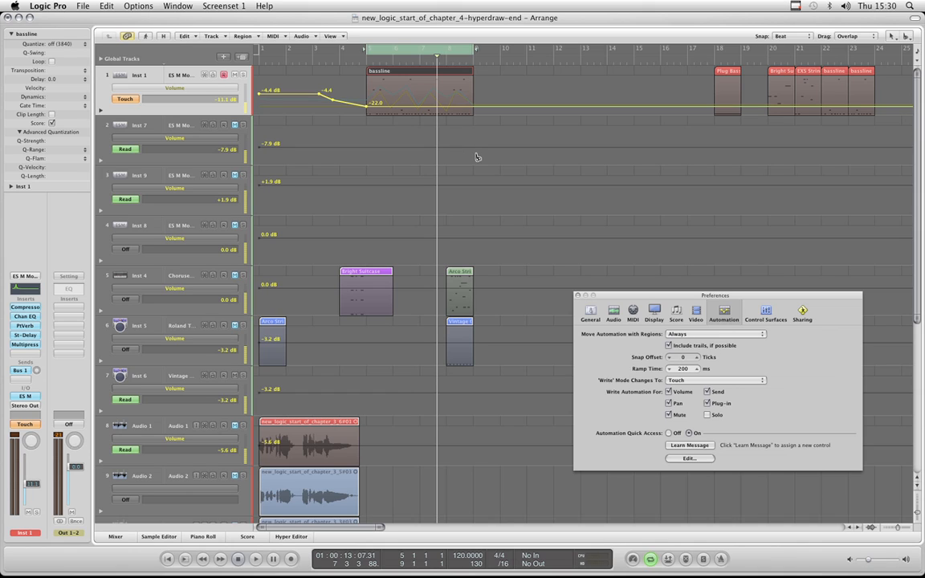
pyautogui.press('super+a')
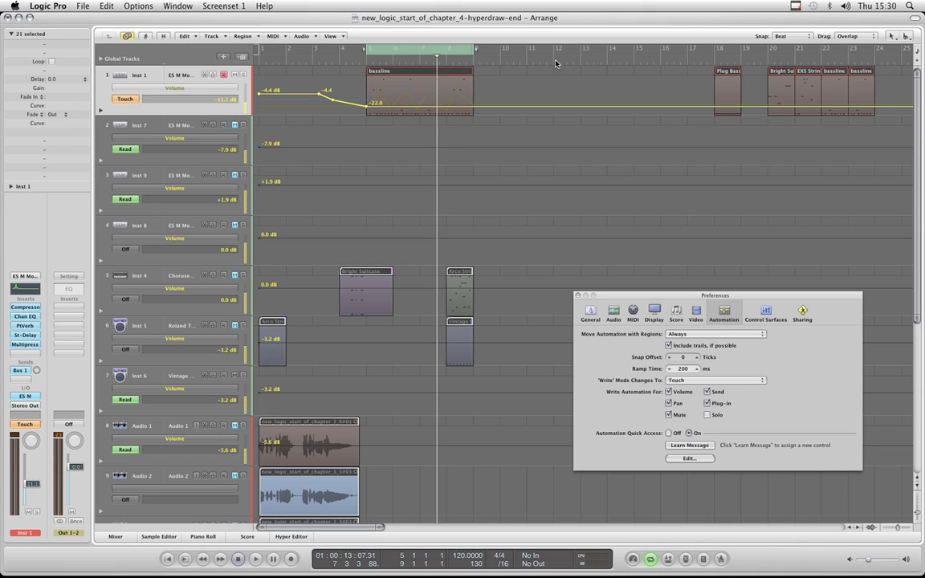
pyautogui.press('super+z')
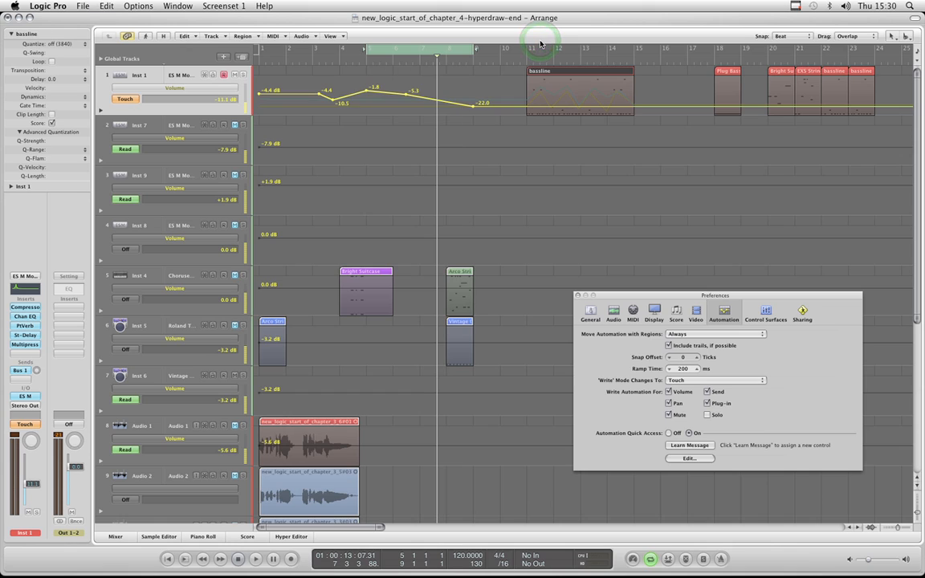
# Set Move Automation with Regions to Ask in the automation preferences
pyautogui.click(692, 334)
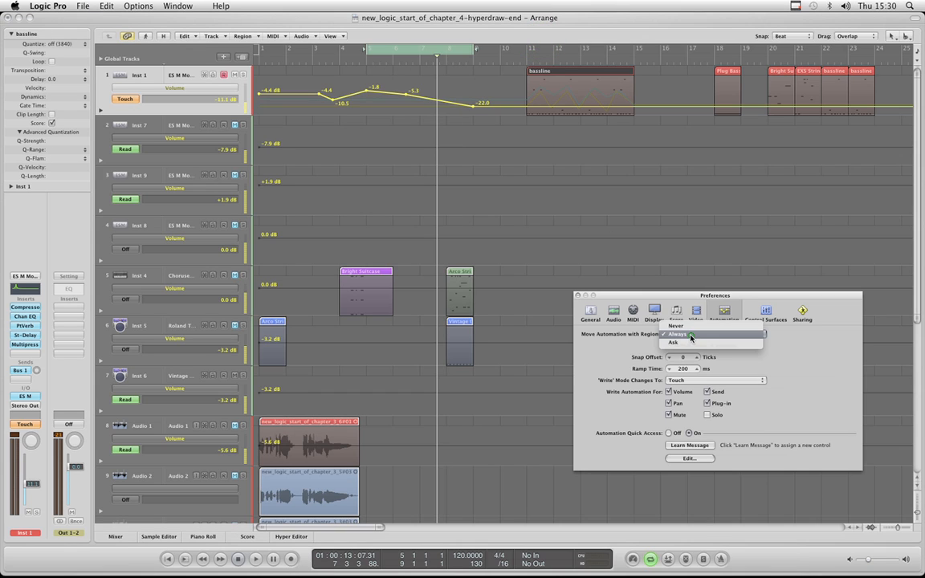
pyautogui.click(692, 331)
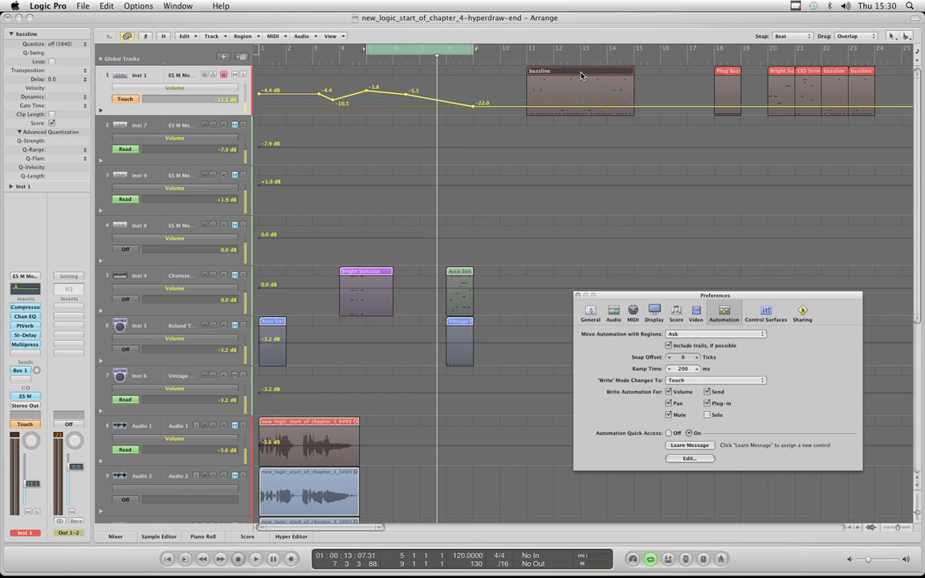
# Move the bassline region to bar 5 without its automation, display the ES M Cutoff automation on Inst 1, and undo the move
pyautogui.moveTo(582, 77); pyautogui.dragTo(396, 99)
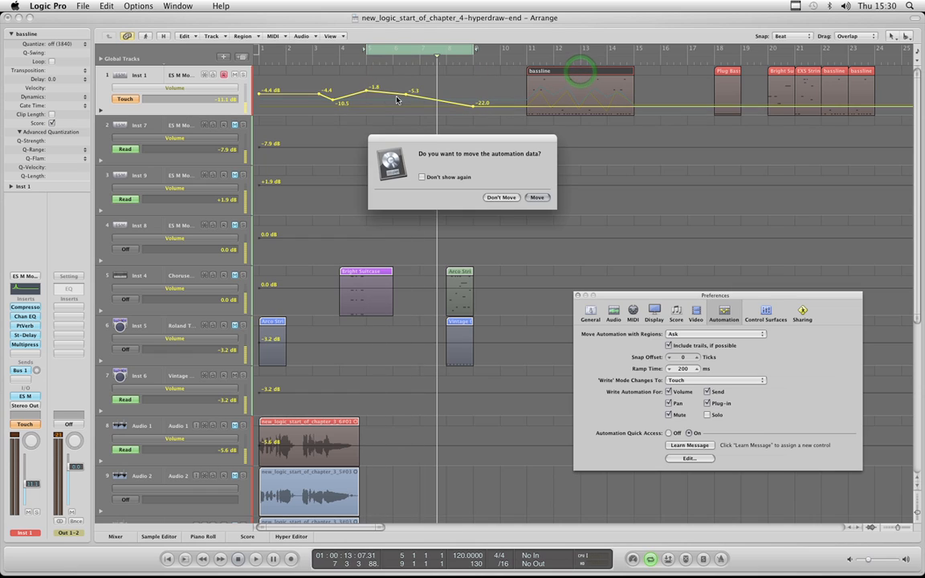
pyautogui.click(506, 197)
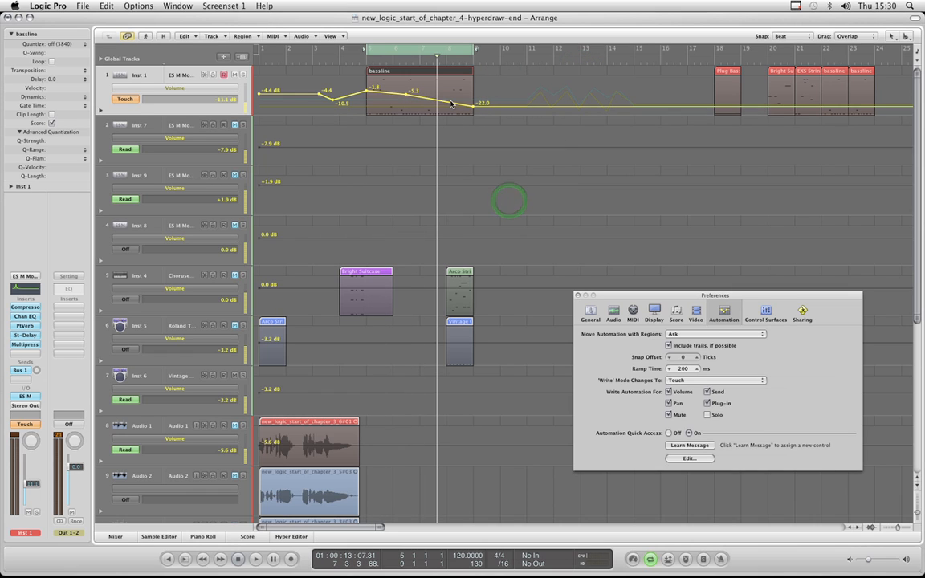
pyautogui.click(207, 87)
pyautogui.click(227, 100)
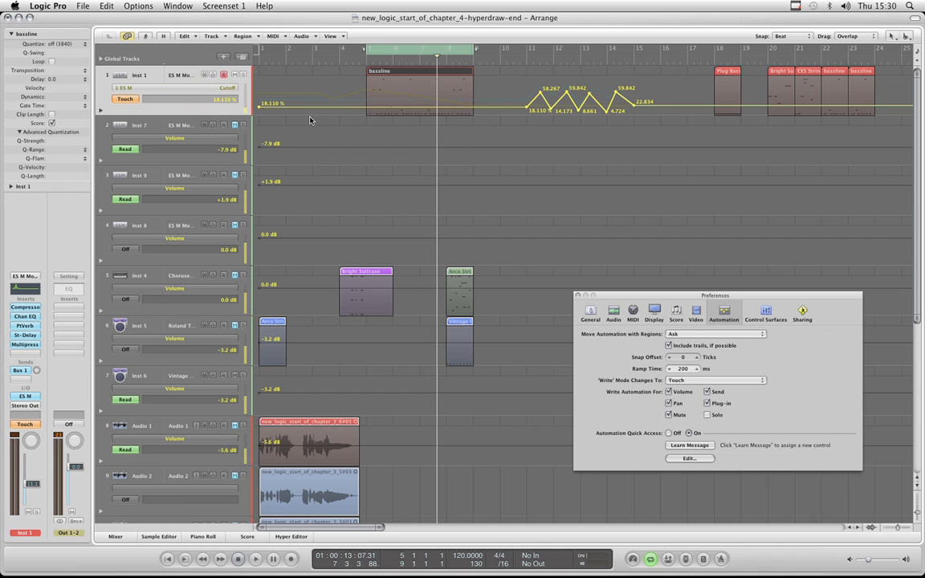
pyautogui.press('super+z')
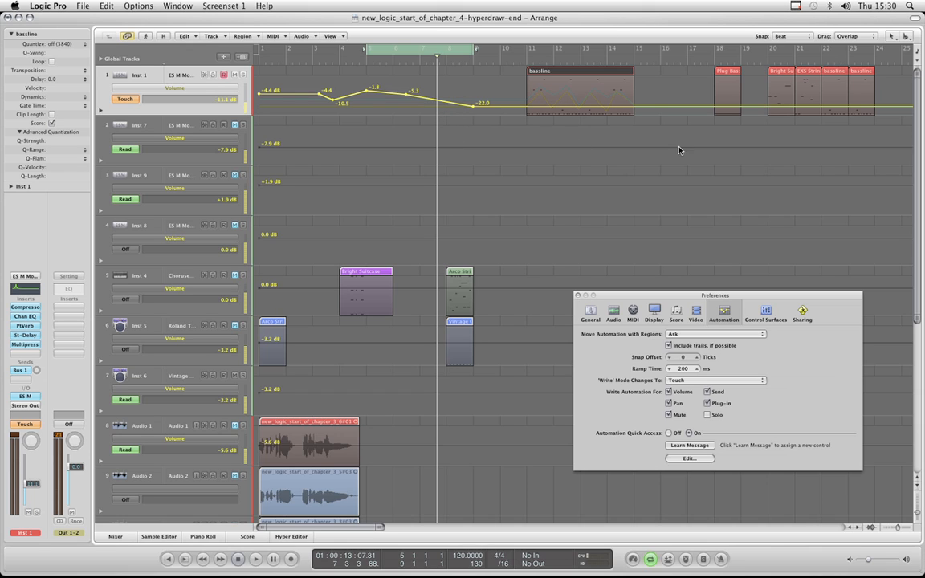
pyautogui.moveTo(610, 301); pyautogui.dragTo(587, 309)
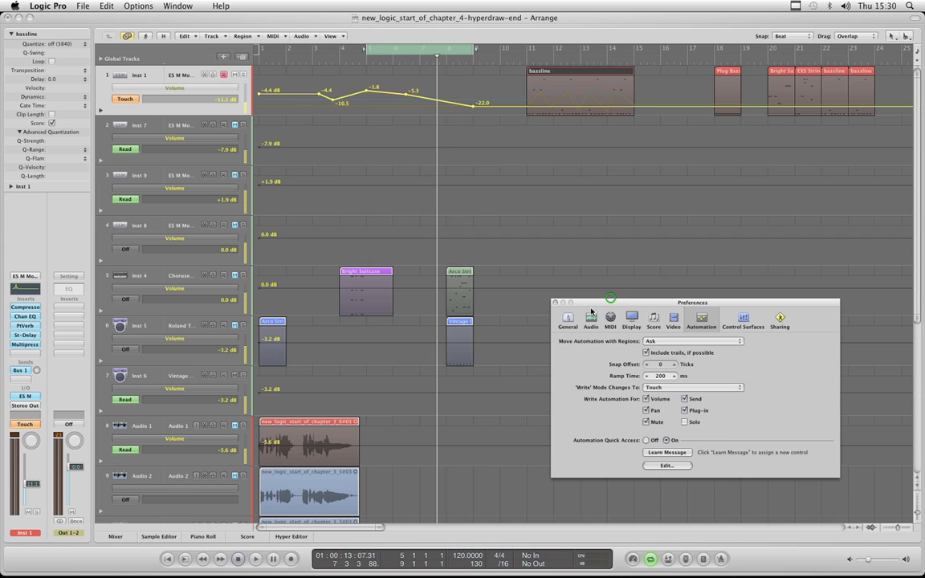
pyautogui.click(660, 340)
pyautogui.click(659, 340)
pyautogui.moveTo(656, 310); pyautogui.dragTo(653, 311)
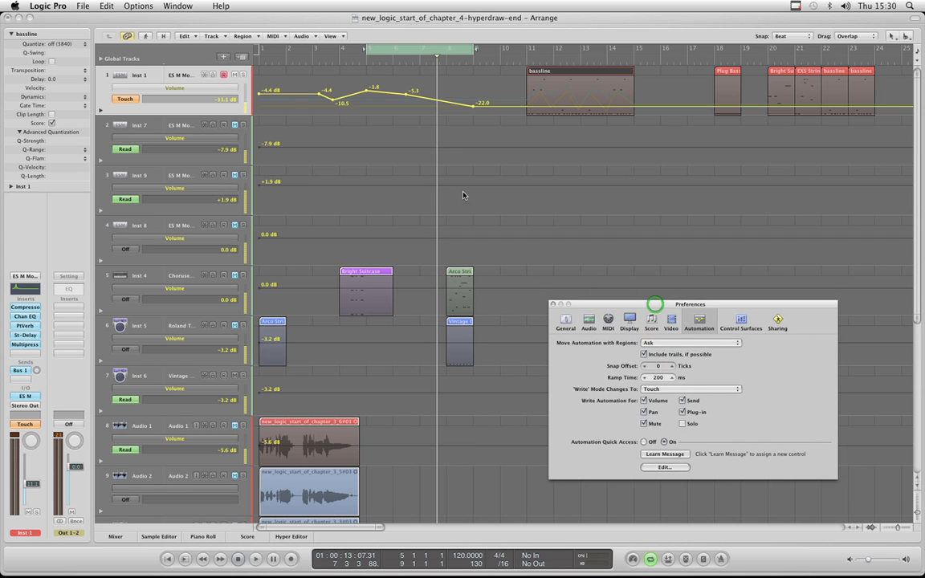
# Select the five Inst 1 regions from bar 18 onward and delete the track's Volume automation nodes
pyautogui.moveTo(474, 110); pyautogui.dragTo(475, 110)
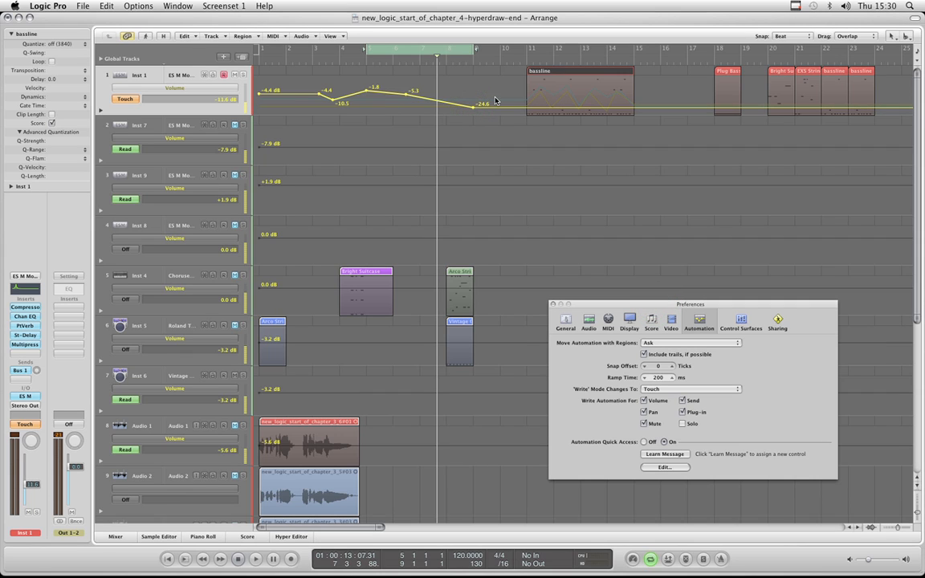
pyautogui.moveTo(704, 73); pyautogui.dragTo(865, 74)
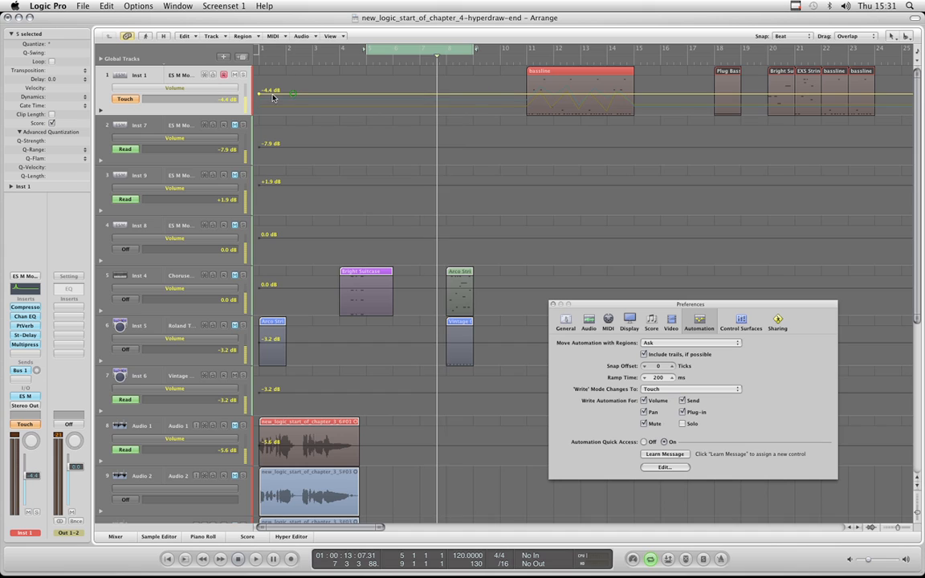
pyautogui.click(257, 95)
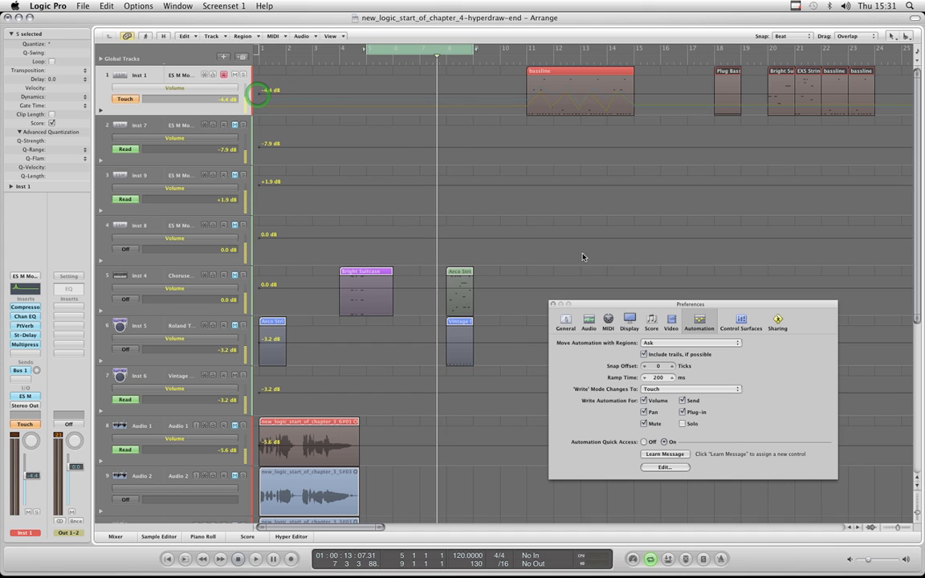
# Keep Move Automation with Regions set to Ask and close the preferences
pyautogui.click(669, 343)
pyautogui.click(667, 344)
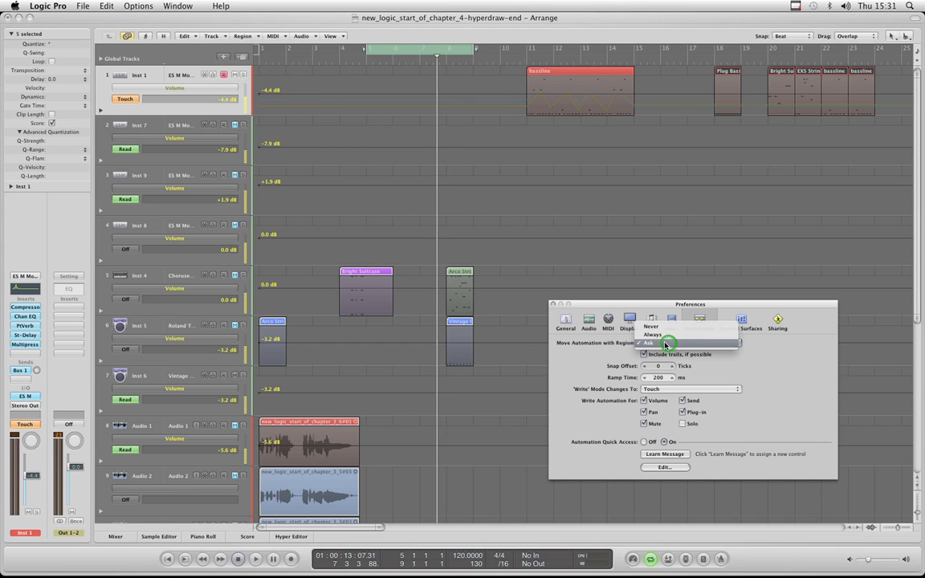
pyautogui.click(552, 304)
# Move the bassline region with its Cutoff automation to bar 5, on to bar 10, and back to bar 5
pyautogui.moveTo(566, 73); pyautogui.dragTo(414, 71)
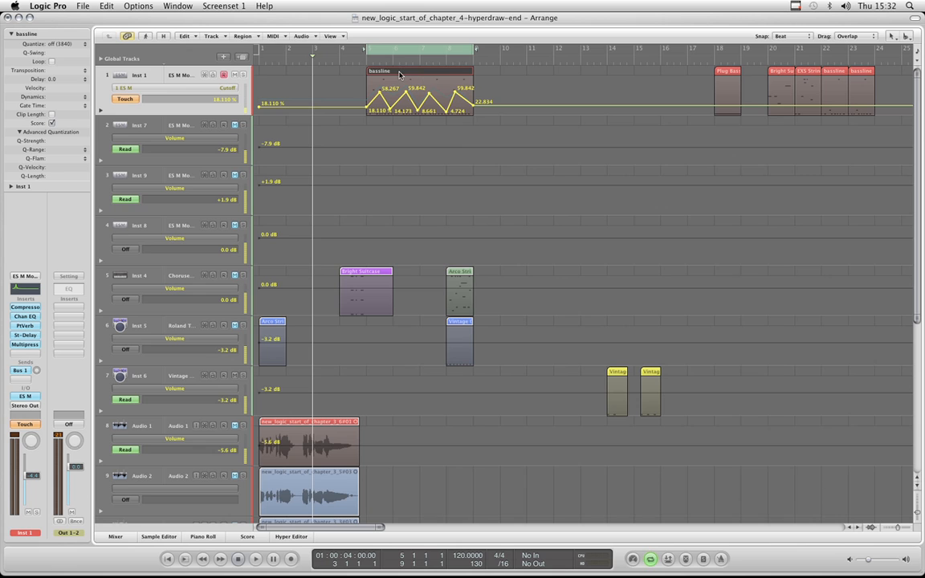
pyautogui.moveTo(399, 74); pyautogui.dragTo(536, 76)
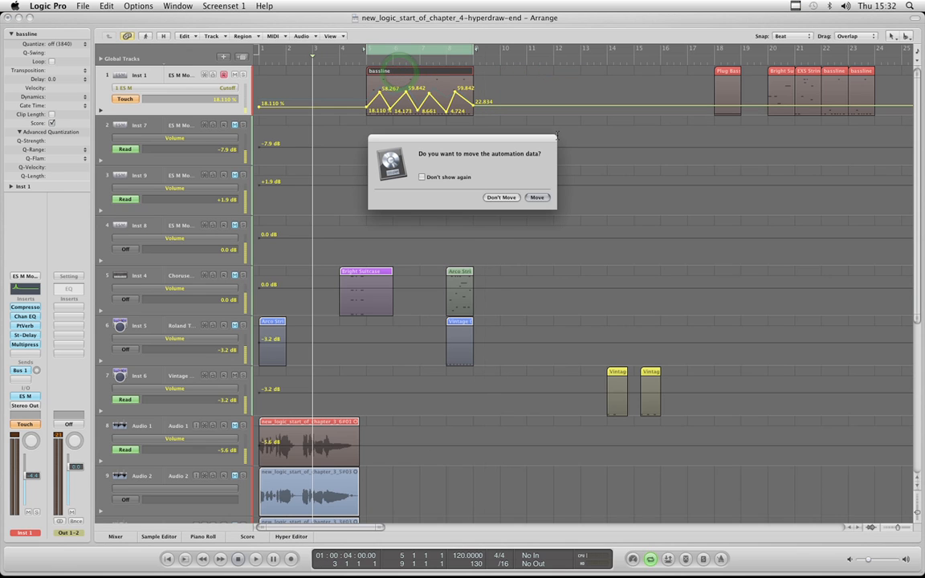
pyautogui.click(537, 198)
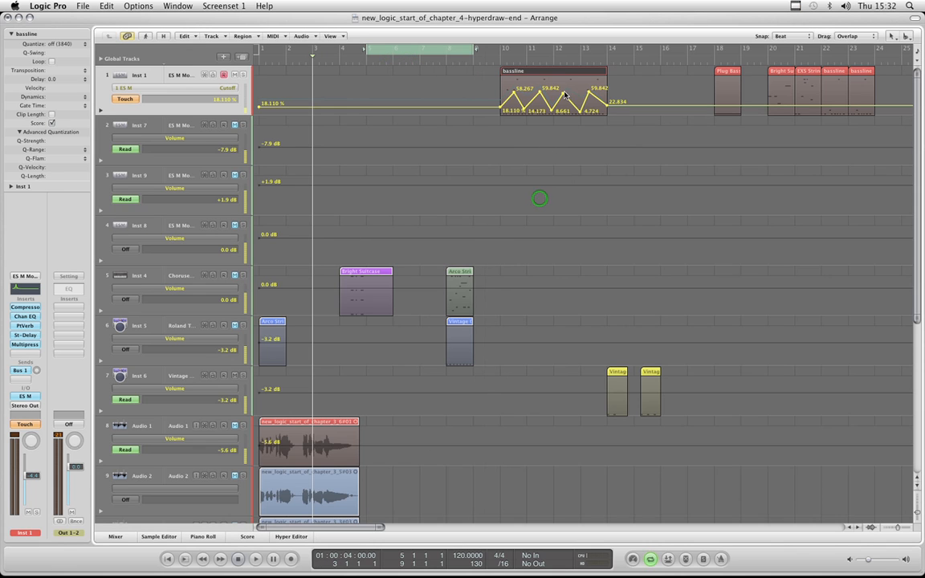
pyautogui.moveTo(590, 74); pyautogui.dragTo(458, 77)
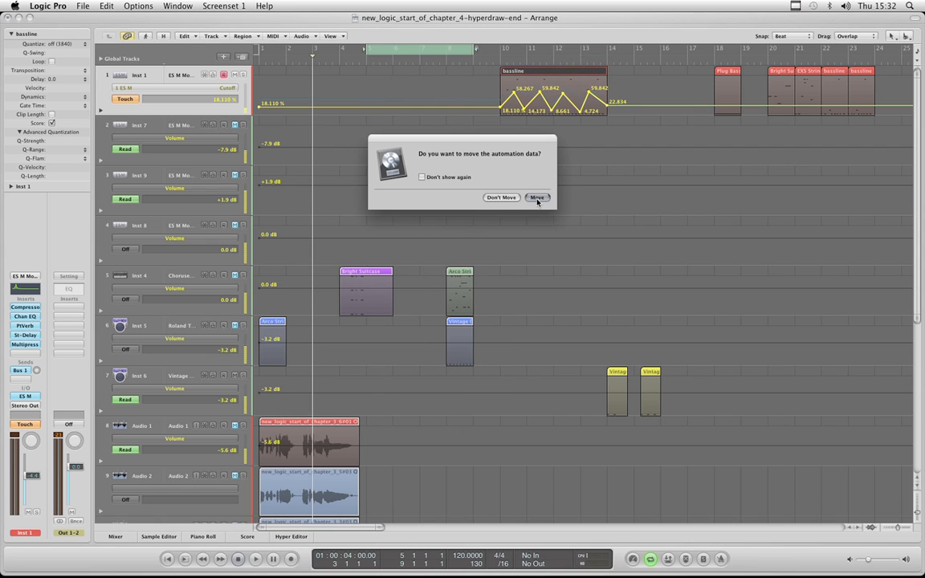
pyautogui.click(536, 198)
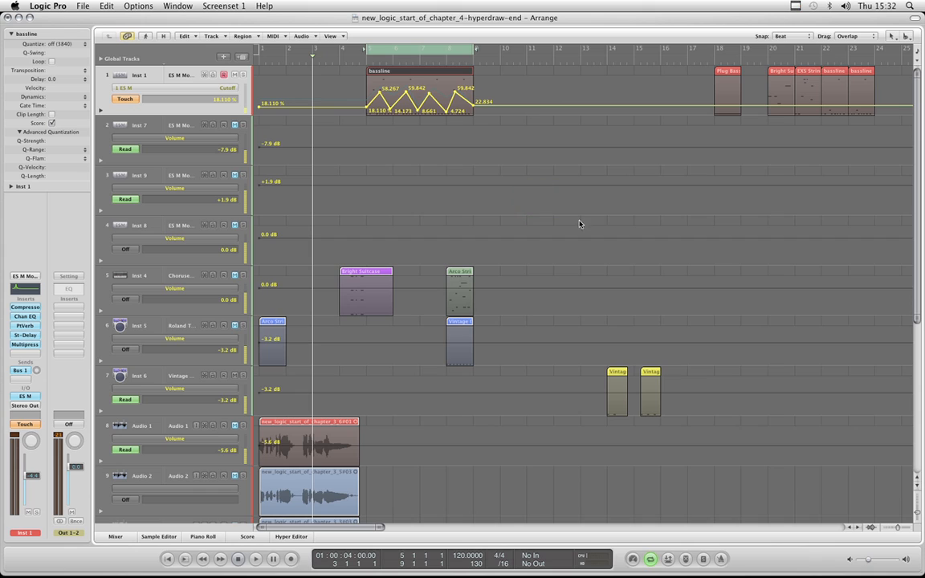
pyautogui.moveTo(416, 91); pyautogui.dragTo(660, 94)
pyautogui.press('super+z')
pyautogui.moveTo(461, 105); pyautogui.dragTo(628, 111)
pyautogui.click(466, 104)
pyautogui.press('super+z')
pyautogui.click(472, 69)
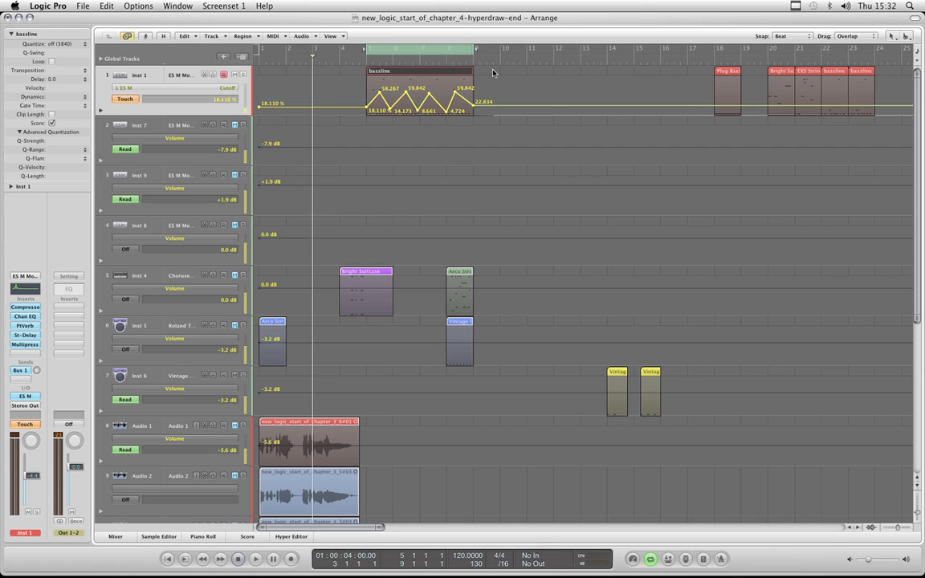
# Marquee-select the bassline region with the Inst 4 and Inst 5 regions below it, clear that selection, and select only bassline
pyautogui.click(491, 71)
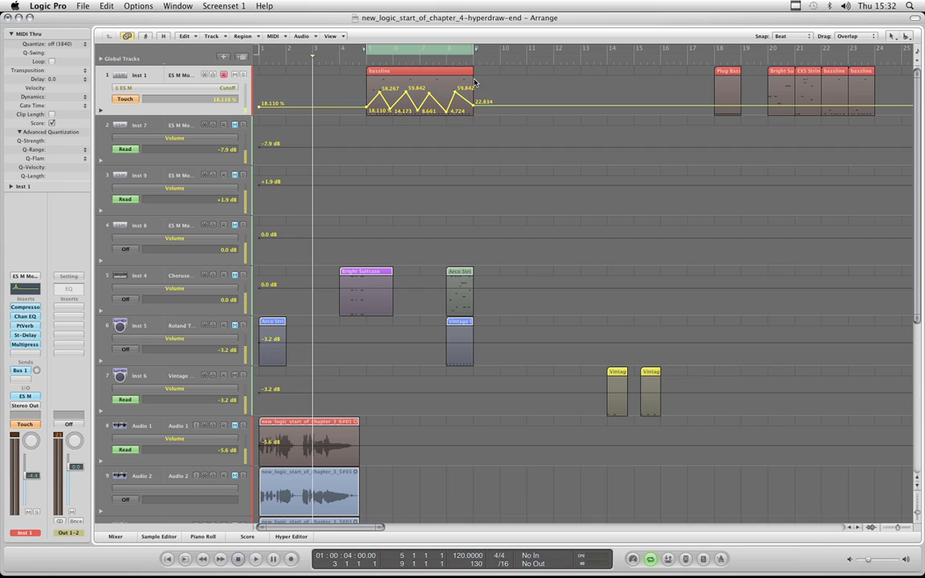
pyautogui.moveTo(544, 81); pyautogui.dragTo(384, 285)
pyautogui.press('super+z')
pyautogui.click(519, 71)
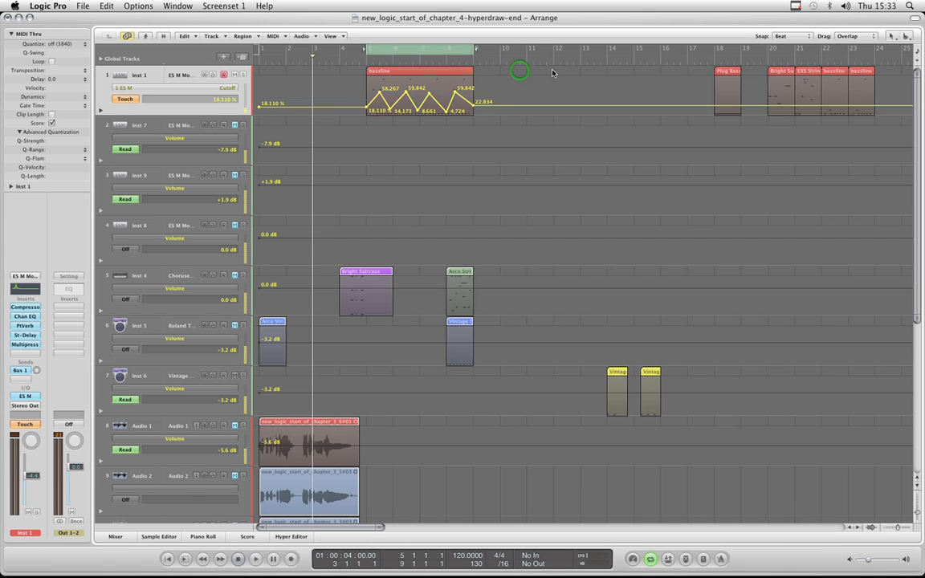
pyautogui.click(527, 120)
pyautogui.moveTo(529, 73); pyautogui.dragTo(345, 351)
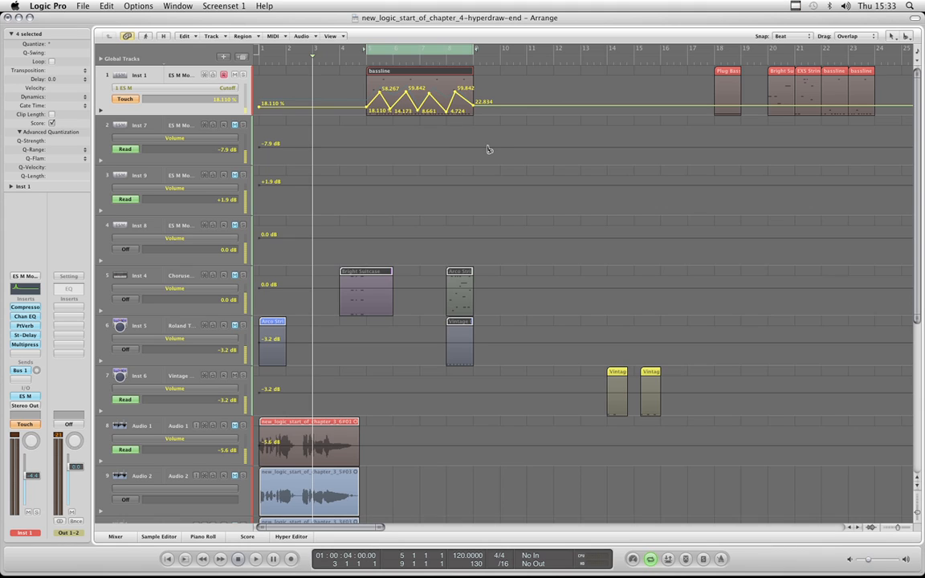
pyautogui.click(516, 69)
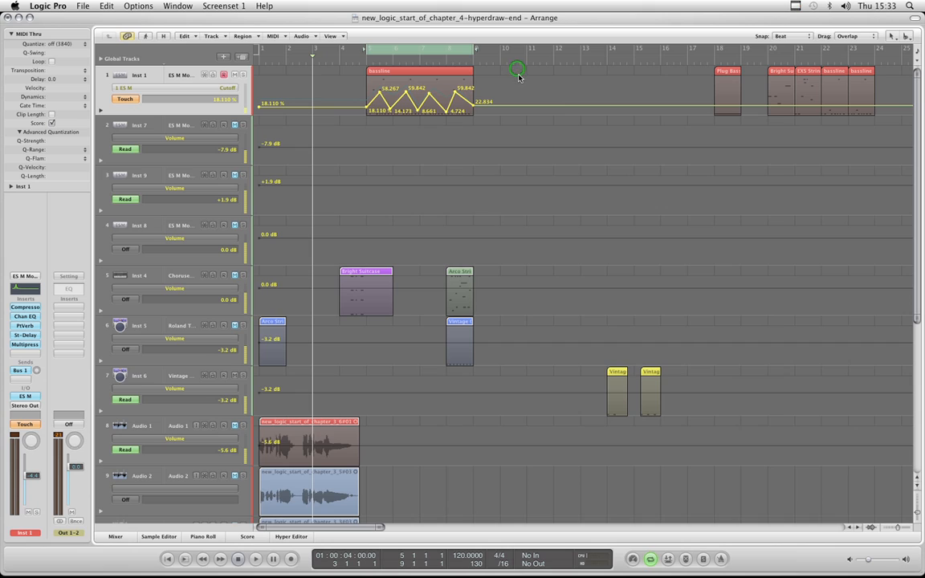
pyautogui.click(404, 77)
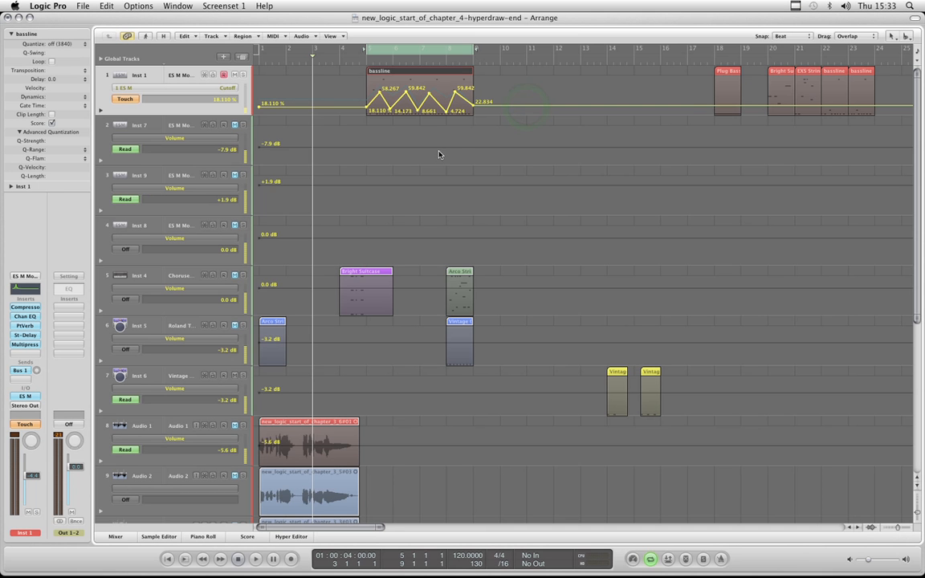
# Place the playhead inside the bassline region just before bar 7 and enlarge the track heights to show its Cutoff curve
pyautogui.keyDown('ctrl'); pyautogui.keyDown('alt'); pyautogui.click(414, 155); pyautogui.keyUp('alt'); pyautogui.keyUp('ctrl')
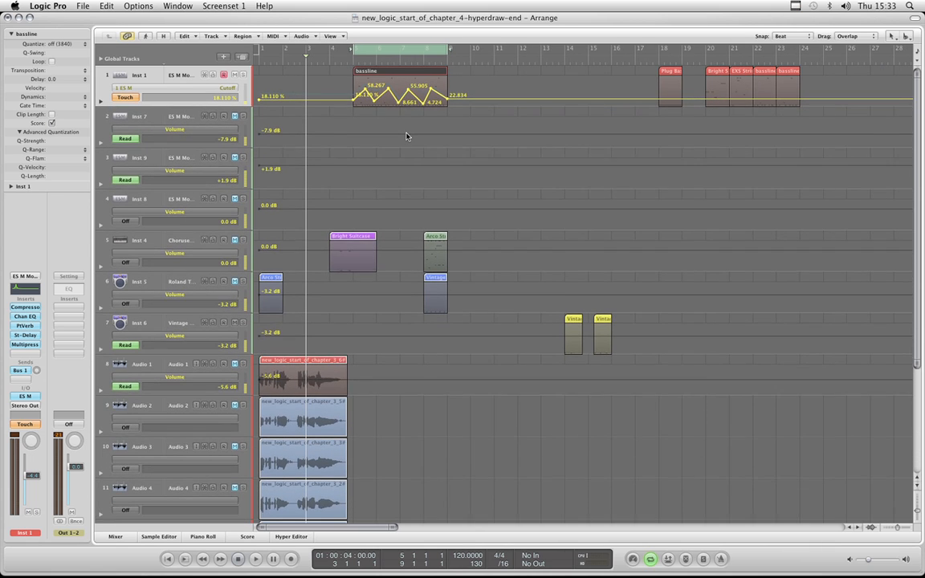
pyautogui.keyDown('ctrl'); pyautogui.keyDown('alt'); pyautogui.click(406, 137); pyautogui.keyUp('alt'); pyautogui.keyUp('ctrl')
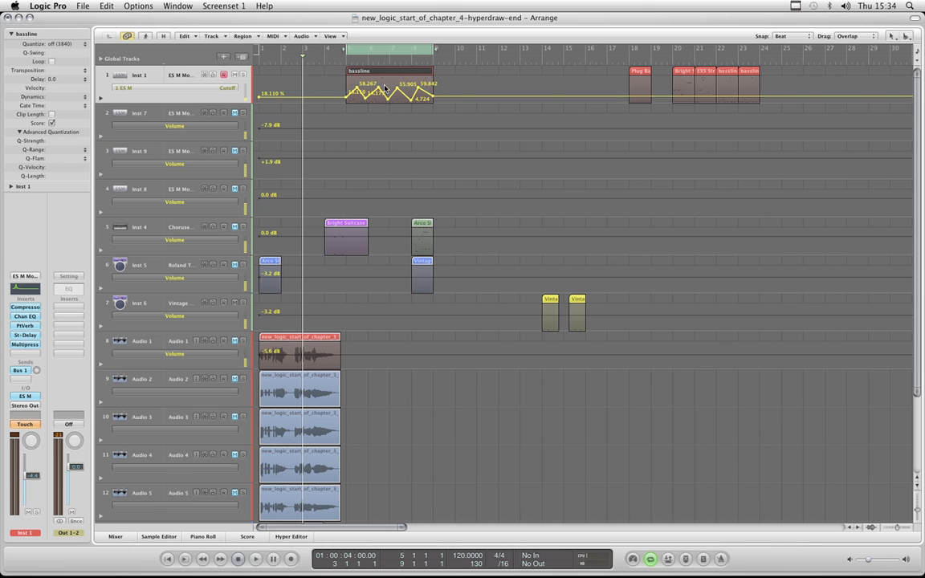
pyautogui.click(390, 53)
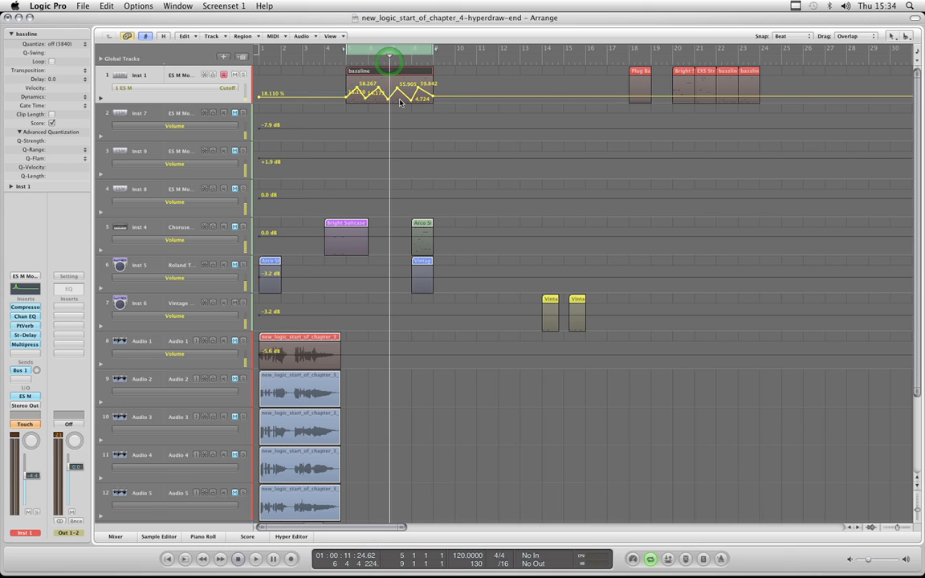
pyautogui.hotkey('ctrl', 'Down')
pyautogui.hotkey('ctrl', 'Down')
pyautogui.hotkey('ctrl', 'Down')
pyautogui.hotkey('ctrl', 'Down')
pyautogui.hotkey('ctrl', 'Down')
pyautogui.hotkey('ctrl', 'Down')
pyautogui.hotkey('ctrl', 'Down')
pyautogui.hotkey('ctrl', 'Down')
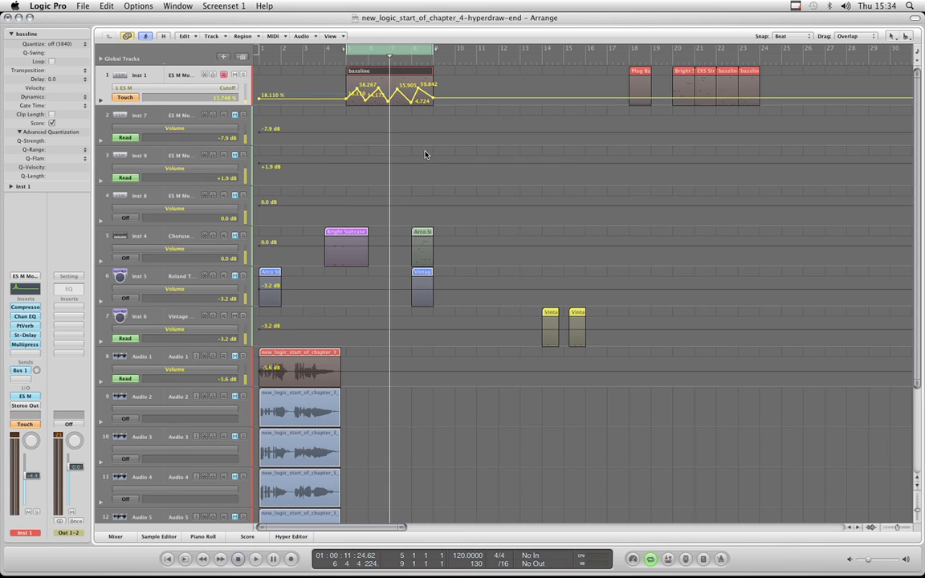
pyautogui.hotkey('ctrl', 'Down')
pyautogui.hotkey('ctrl', 'Down')
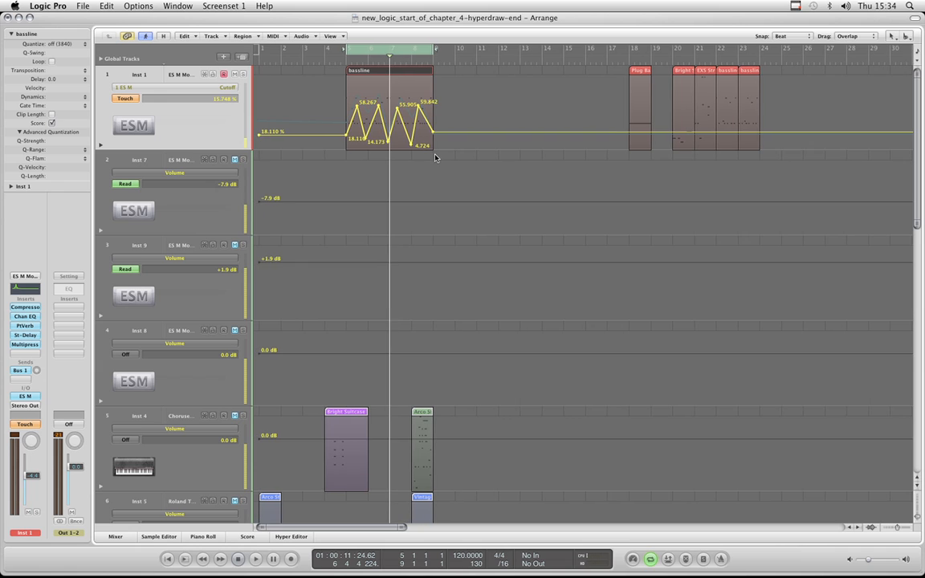
# Examine the bassline region's Cutoff automation nodes between bars 5 and 9 at close range
pyautogui.hscroll(2, 449, 161)
pyautogui.hotkey('ctrl', 'Right')
pyautogui.hotkey('ctrl', 'Right')
pyautogui.hotkey('ctrl', 'Right')
pyautogui.hotkey('ctrl', 'Right')
pyautogui.hotkey('ctrl', 'Right')
pyautogui.hotkey('ctrl', 'Right')
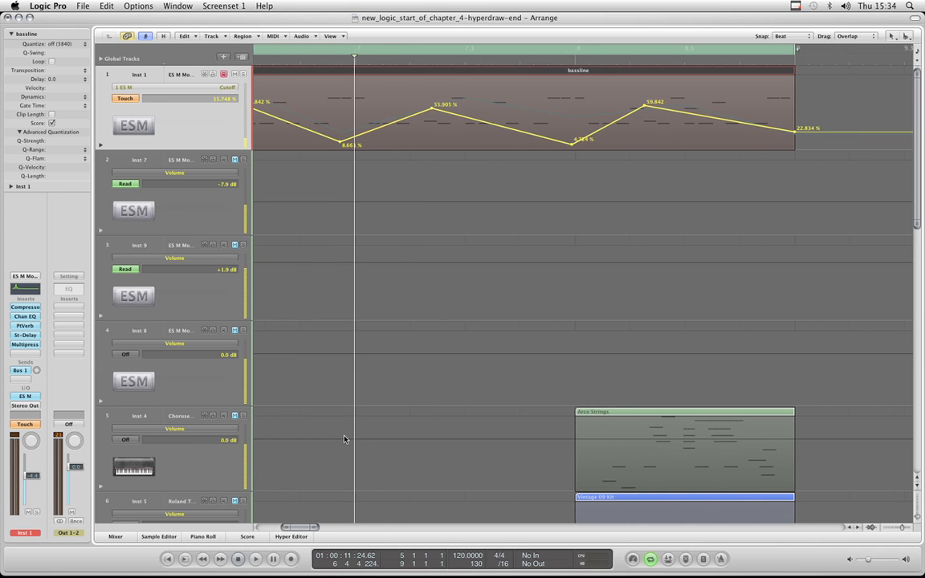
pyautogui.moveTo(300, 530); pyautogui.dragTo(294, 528)
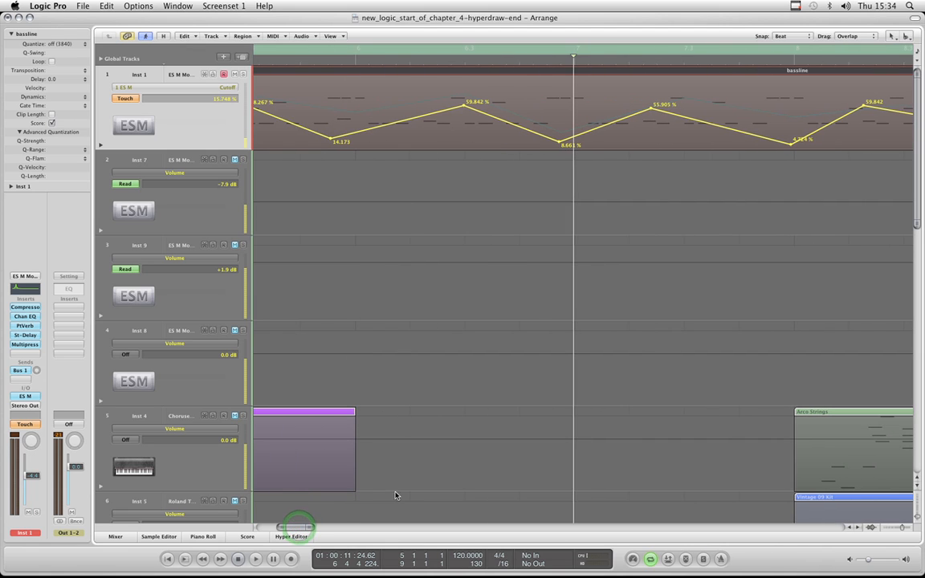
pyautogui.hotkey('ctrl', 'Left')
pyautogui.hotkey('ctrl', 'Left')
pyautogui.hotkey('ctrl', 'Left')
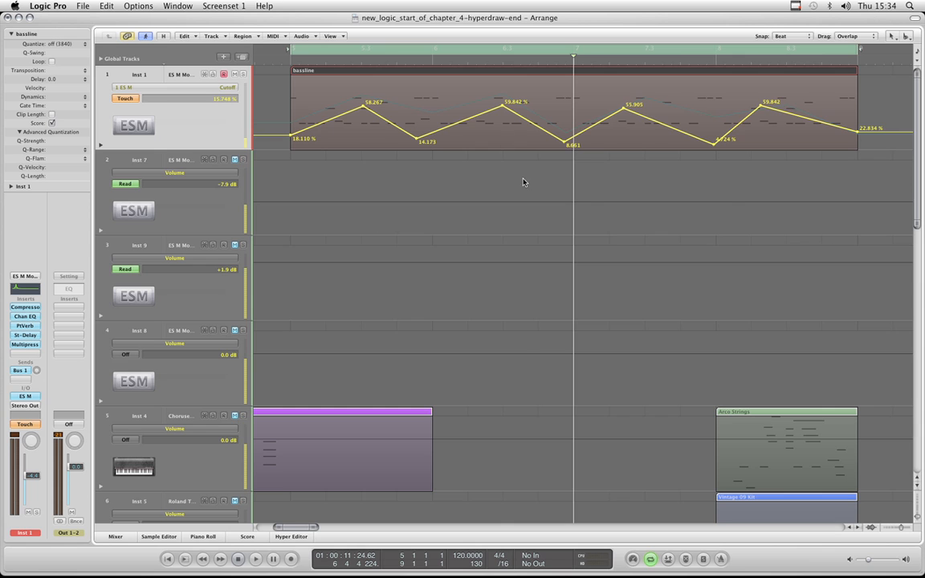
# View the whole track list and the arrangement from bar 1 to about bar 31
pyautogui.hotkey('ctrl', 'Left')
pyautogui.hotkey('ctrl', 'Left')
pyautogui.hotkey('ctrl', 'Up')
pyautogui.hotkey('ctrl', 'Up')
pyautogui.hotkey('ctrl', 'Up')
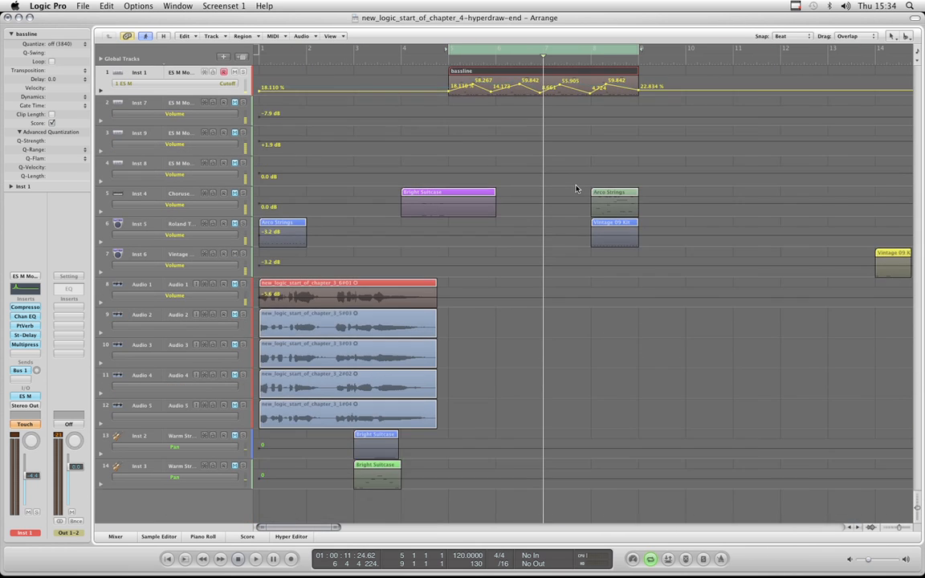
pyautogui.hotkey('ctrl', 'Left')
pyautogui.hotkey('ctrl', 'Left')
pyautogui.hotkey('ctrl', 'Left')
pyautogui.hotkey('ctrl', 'Left')
pyautogui.hotkey('ctrl', 'Right')
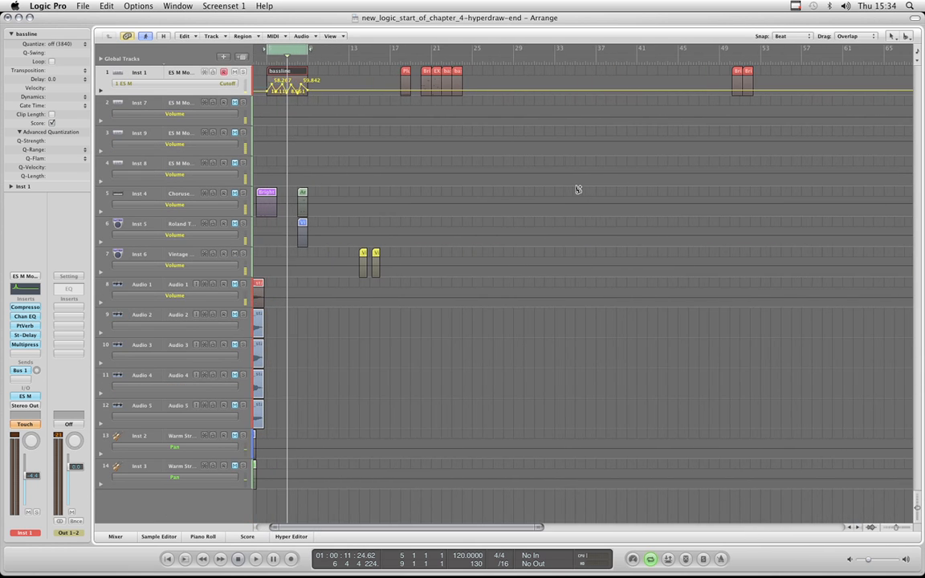
pyautogui.hotkey('ctrl', 'Right')
pyautogui.hotkey('ctrl', 'Right')
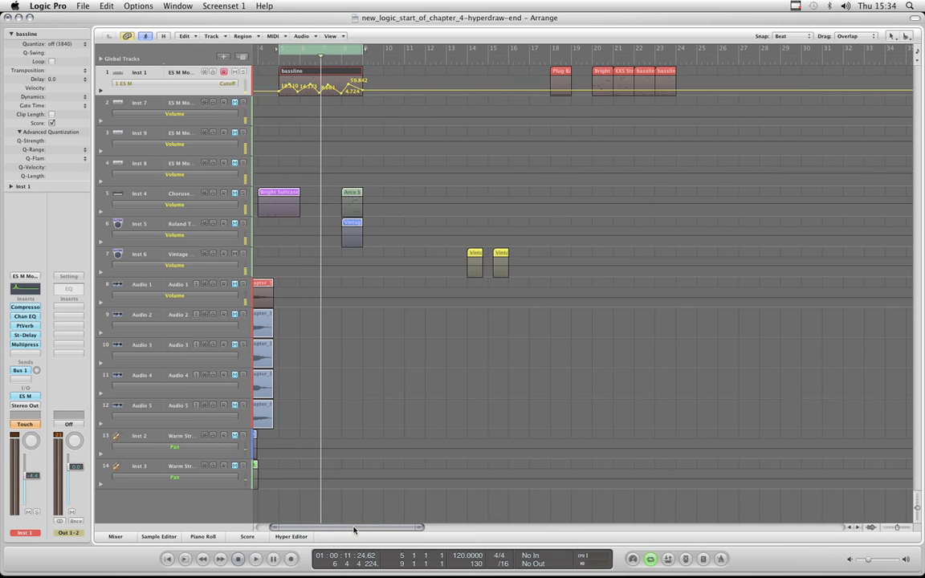
pyautogui.moveTo(353, 530); pyautogui.dragTo(339, 530)
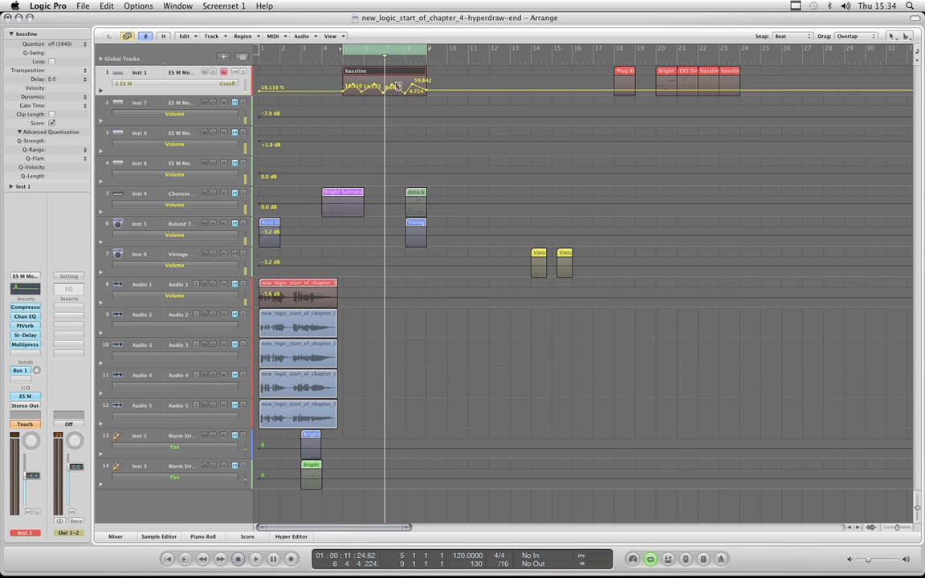
# Inspect the Cutoff automation nodes around the playhead in the middle of the bassline region close up
pyautogui.press('z')
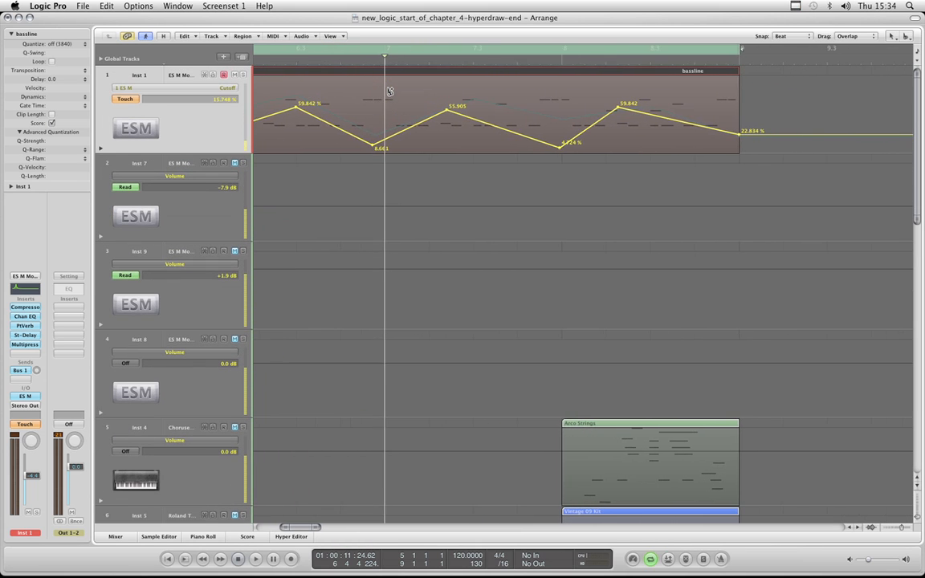
pyautogui.moveTo(300, 531); pyautogui.dragTo(296, 530)
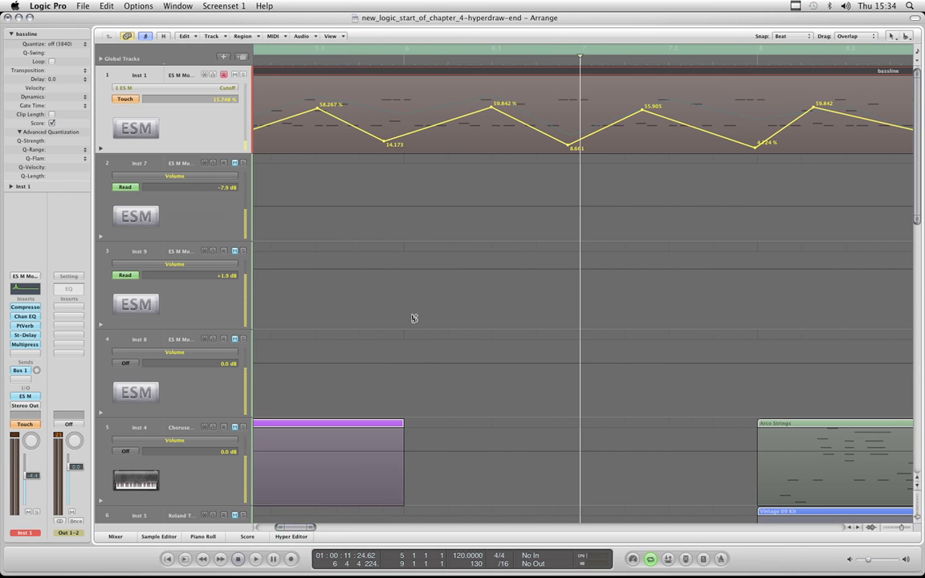
# Turn Snap Automation off and back on, and set the snap value to Division
pyautogui.hotkey('ctrl', 'Left')
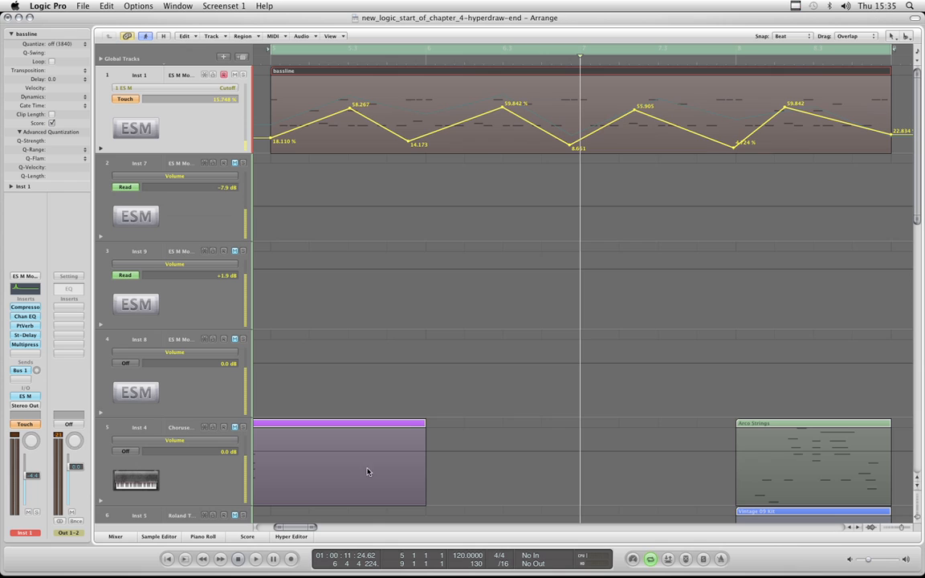
pyautogui.moveTo(298, 532); pyautogui.dragTo(294, 529)
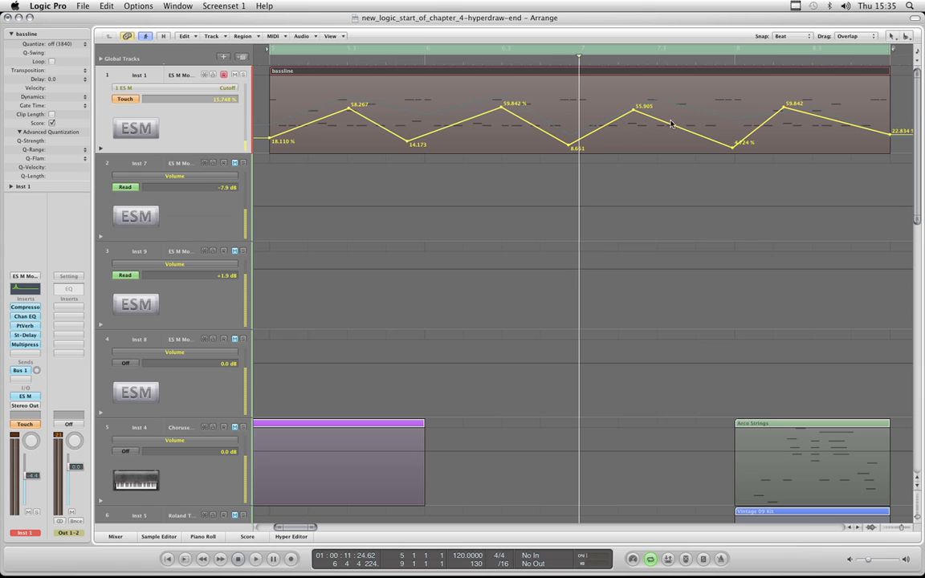
pyautogui.click(795, 38)
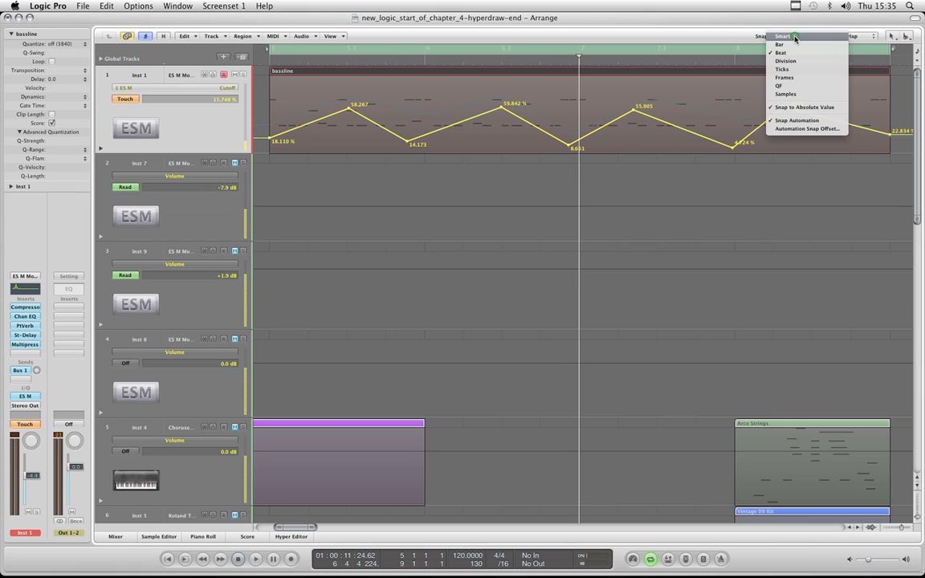
pyautogui.click(803, 114)
pyautogui.click(790, 36)
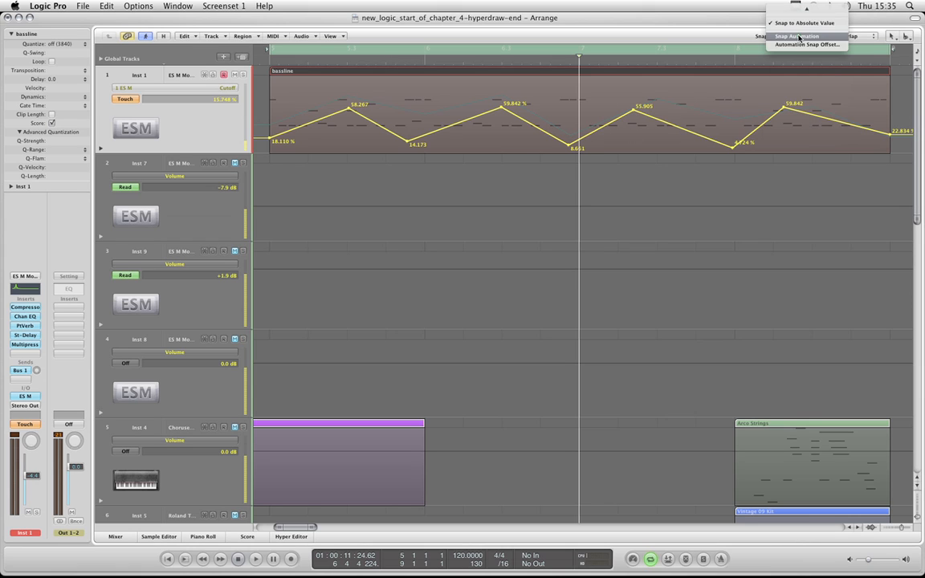
pyautogui.click(799, 40)
pyautogui.click(798, 38)
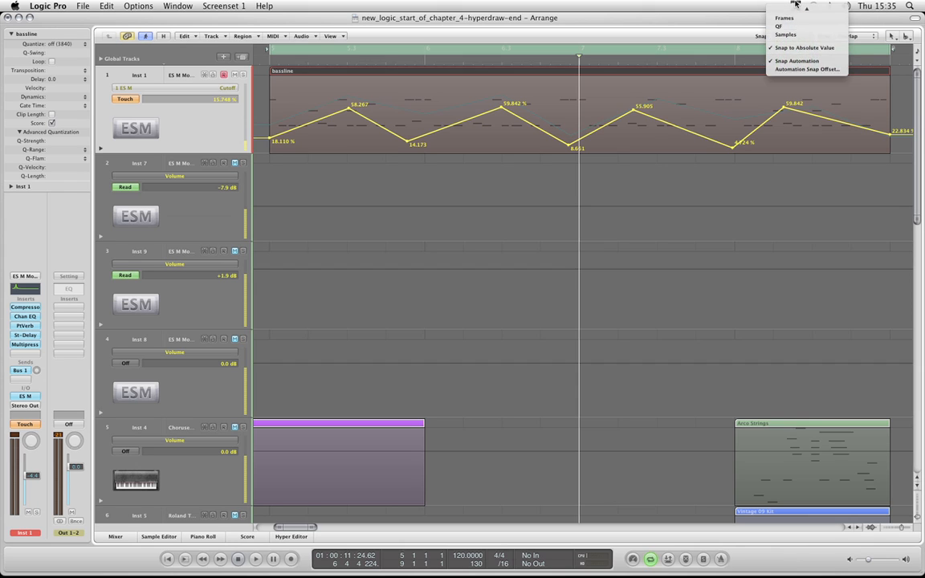
pyautogui.click(782, 36)
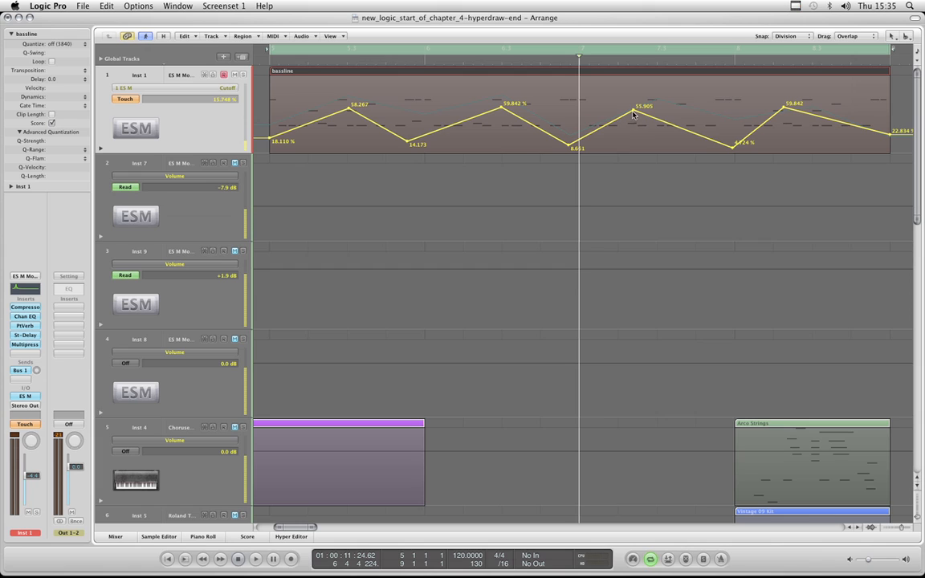
# Shift the 55.905 Cutoff node slightly later and add a node of about 18.897 between it and the 8.661 node
pyautogui.click(634, 110)
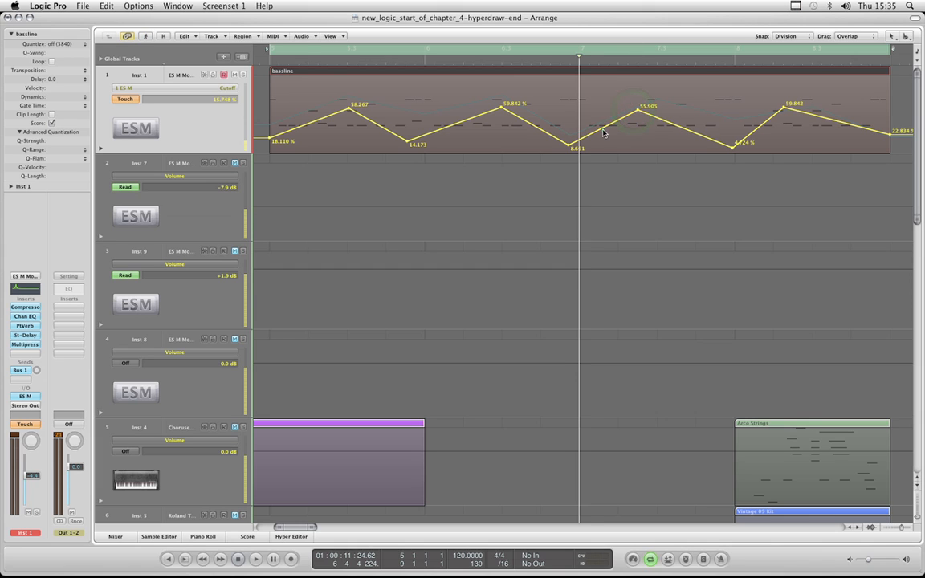
pyautogui.click(602, 133)
pyautogui.click(578, 53)
# Set the snap value to Ticks and finely shift the 4.724 % Cutoff node near bar 8 and the 59.842 node after it
pyautogui.click(787, 36)
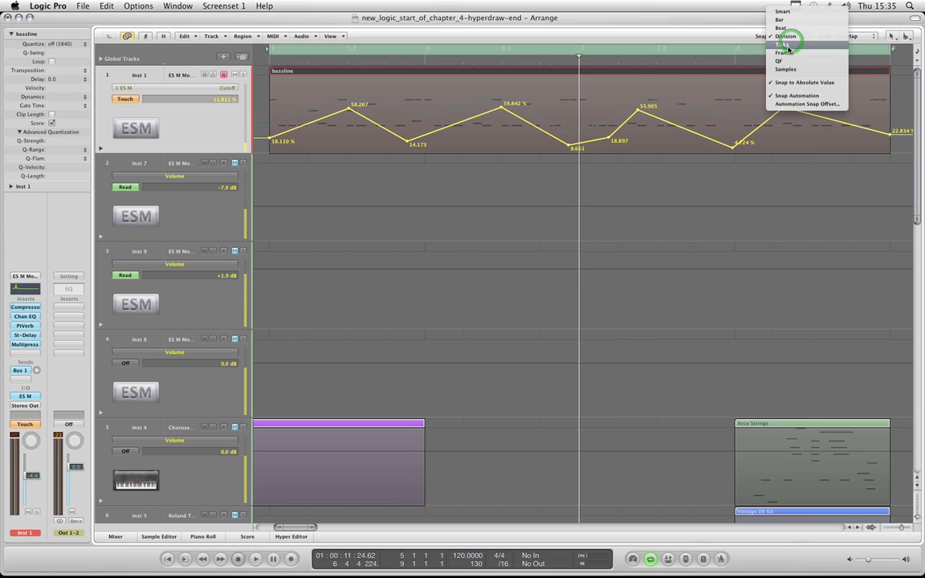
pyautogui.click(788, 44)
pyautogui.click(733, 147)
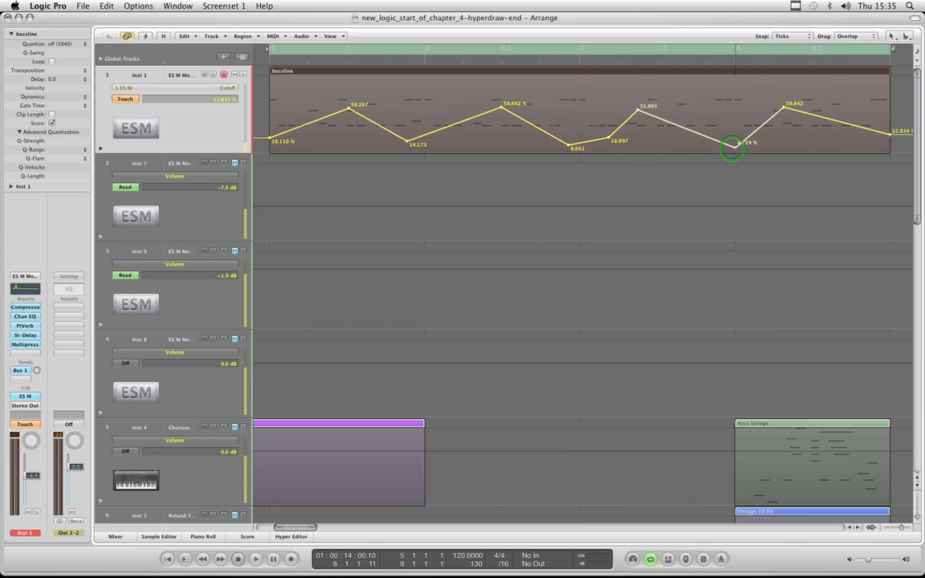
pyautogui.click(782, 106)
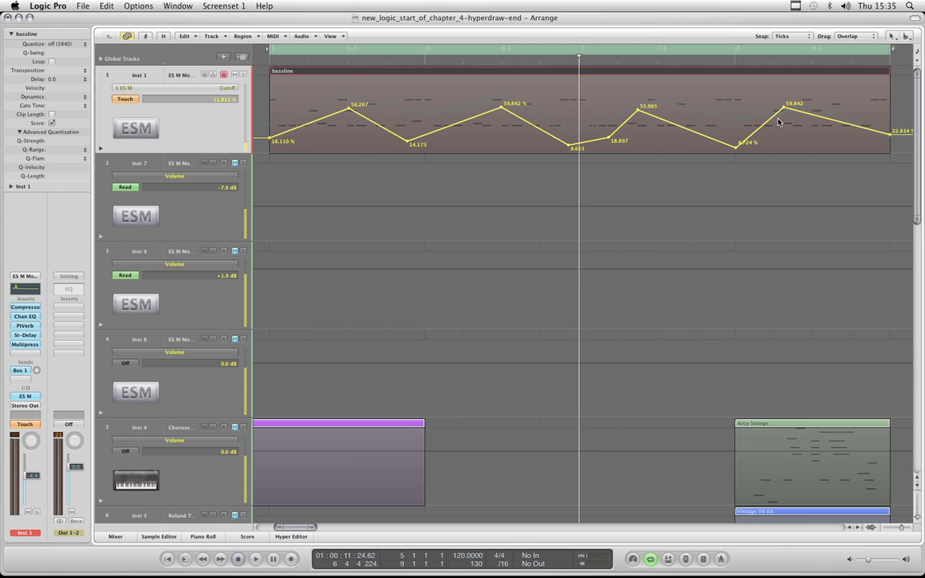
pyautogui.moveTo(784, 107); pyautogui.dragTo(782, 107)
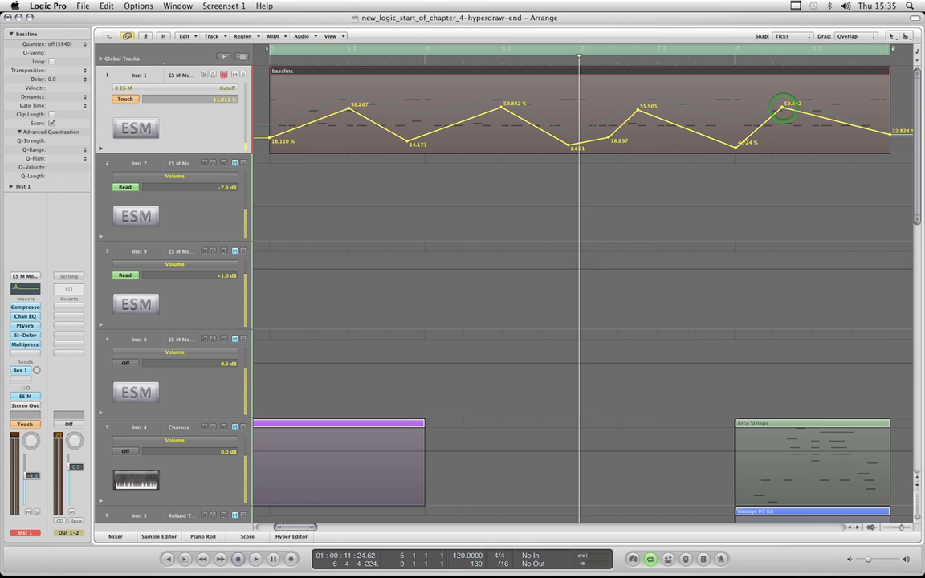
# Move the bassline region together with its automation to about the middle of bar 11, and undo the move
pyautogui.press('z')
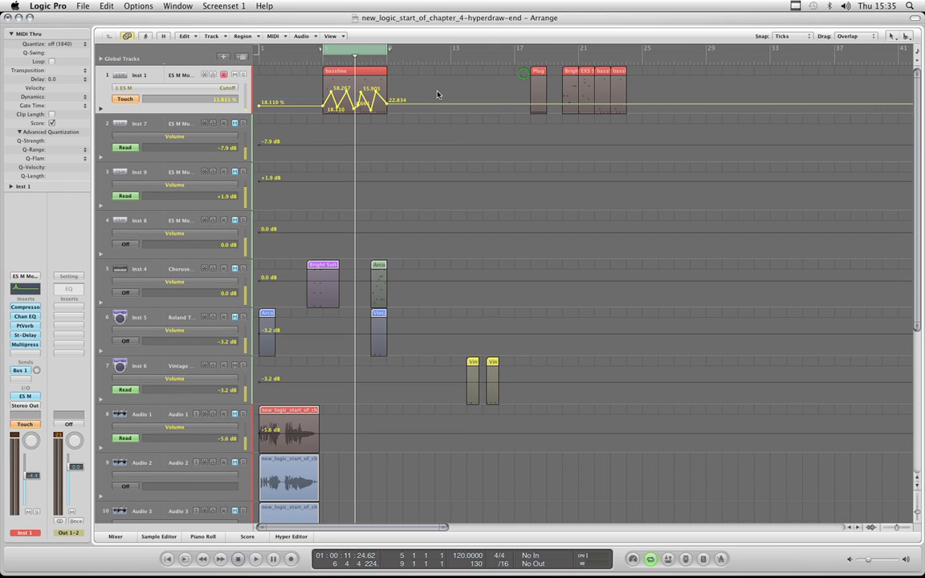
pyautogui.click(523, 75)
pyautogui.moveTo(353, 70); pyautogui.dragTo(462, 75)
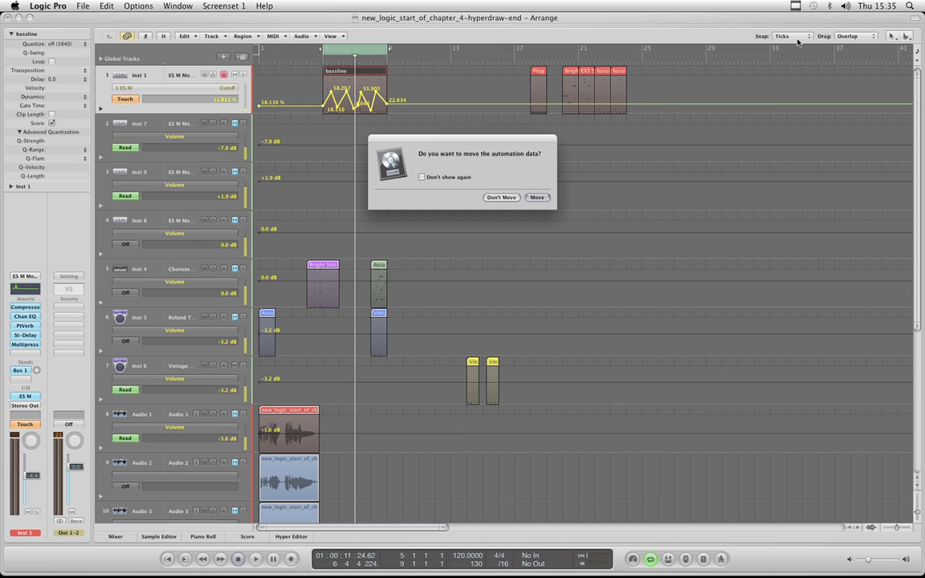
pyautogui.click(537, 197)
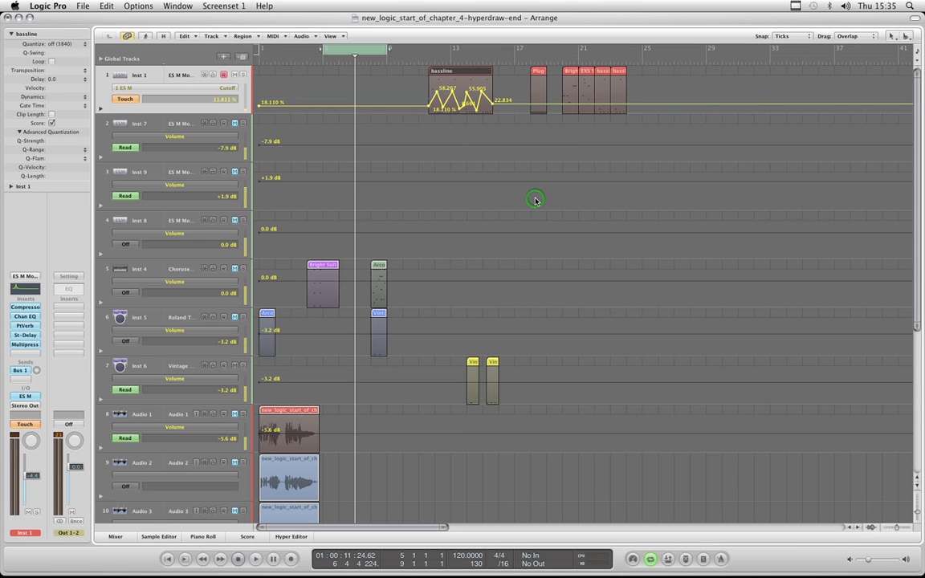
pyautogui.press('super+z')
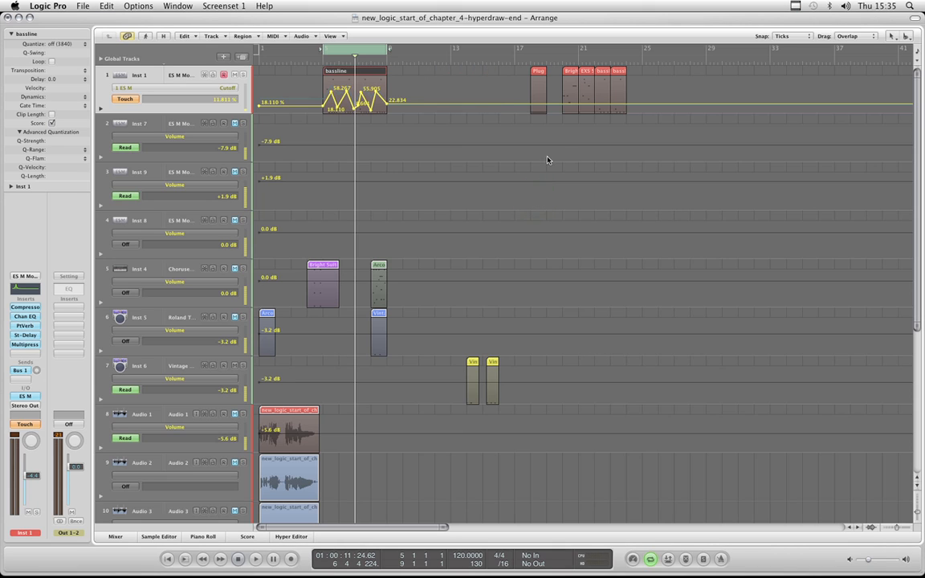
# Set the snap value to Bar, move the bassline region with its automation to bar 9, and undo the move
pyautogui.click(796, 36)
pyautogui.click(863, 37)
pyautogui.moveTo(327, 81); pyautogui.dragTo(418, 72)
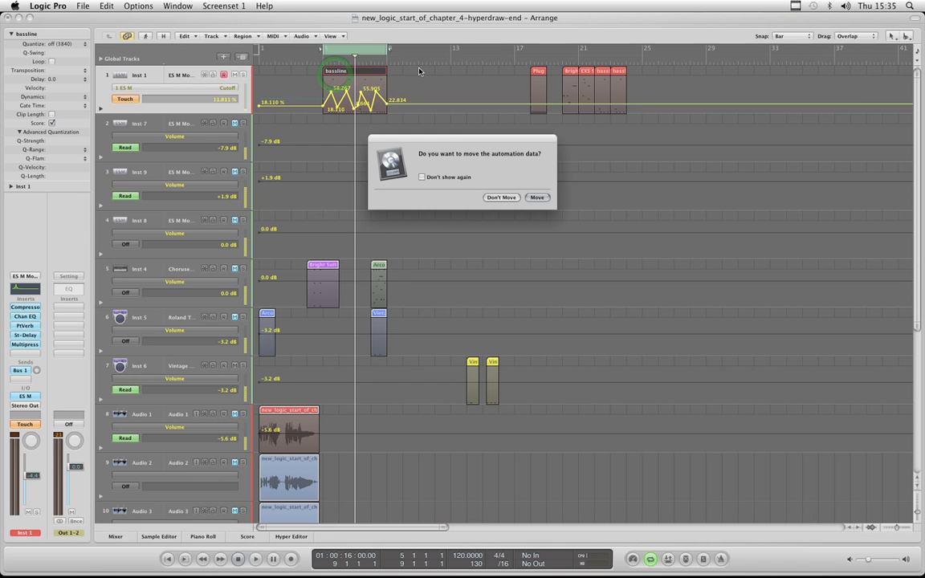
pyautogui.click(536, 197)
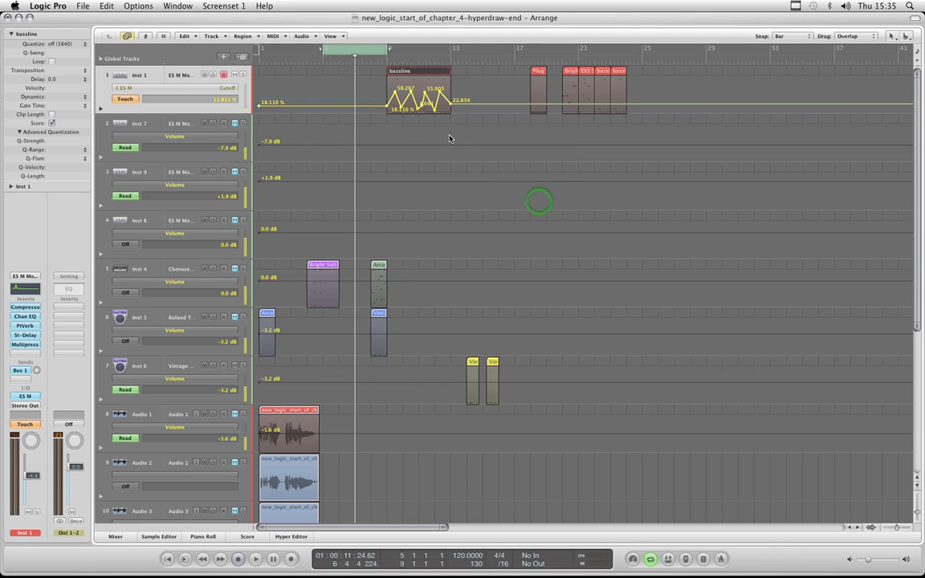
pyautogui.press('super+z')
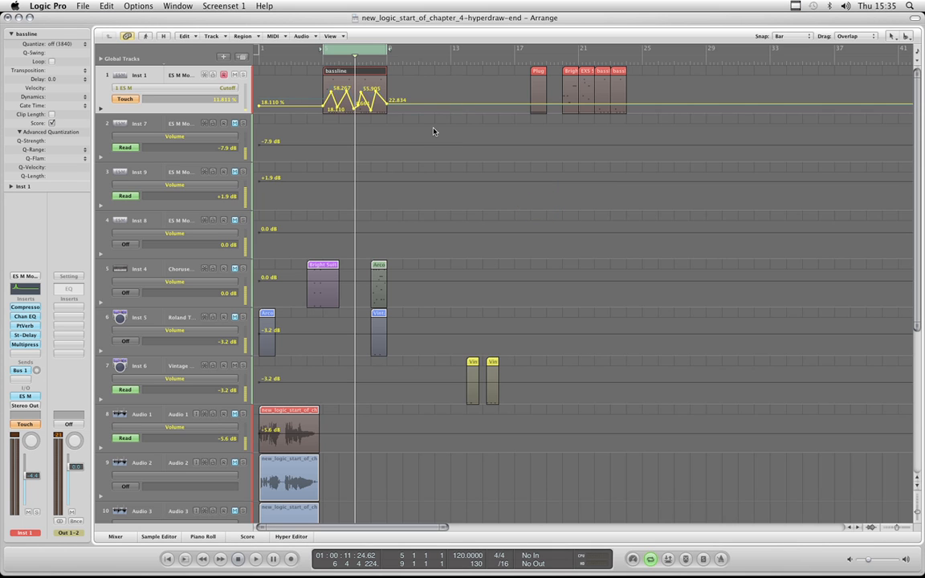
# Enlarge the bassline region to show its Cutoff curve from bar 5 and narrow the track header column slightly
pyautogui.press('z')
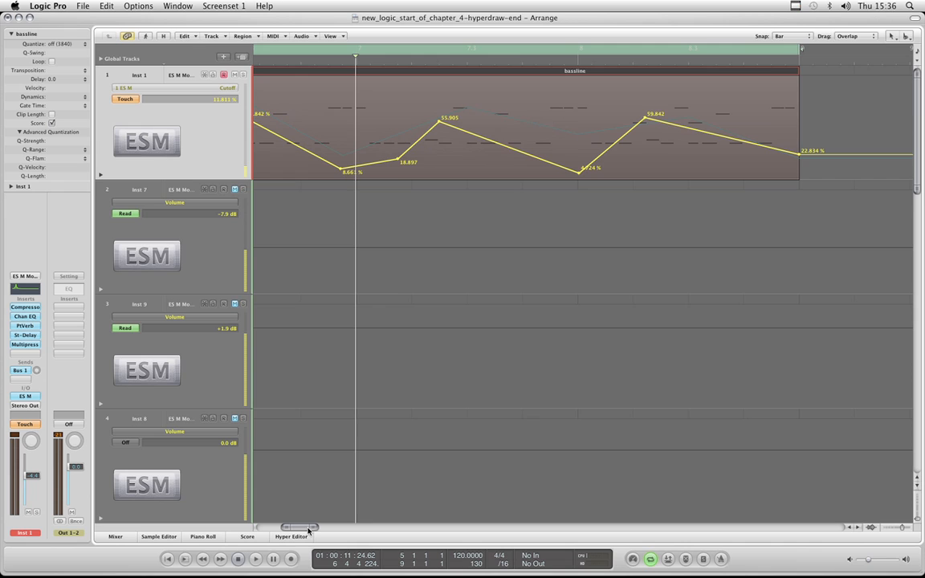
pyautogui.moveTo(303, 528); pyautogui.dragTo(294, 528)
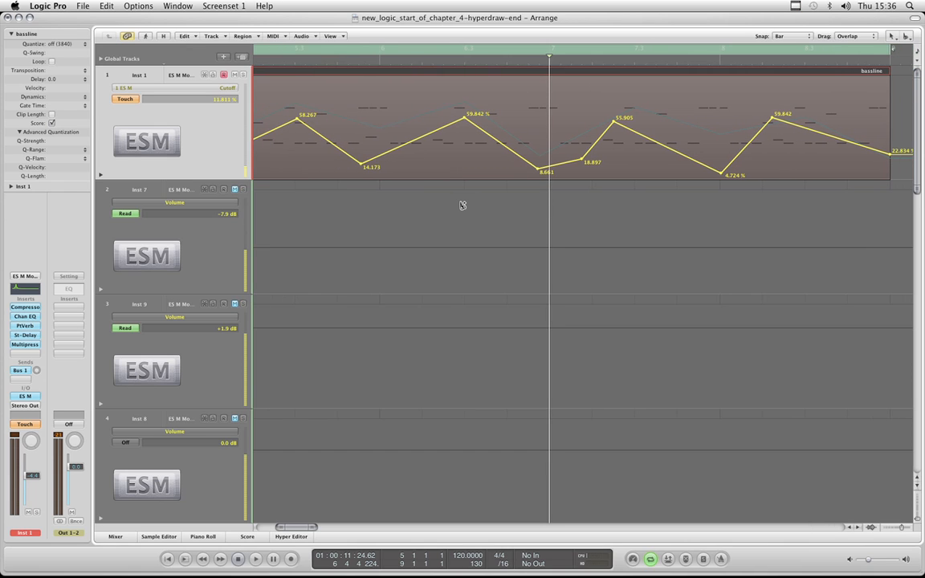
pyautogui.moveTo(300, 531); pyautogui.dragTo(293, 530)
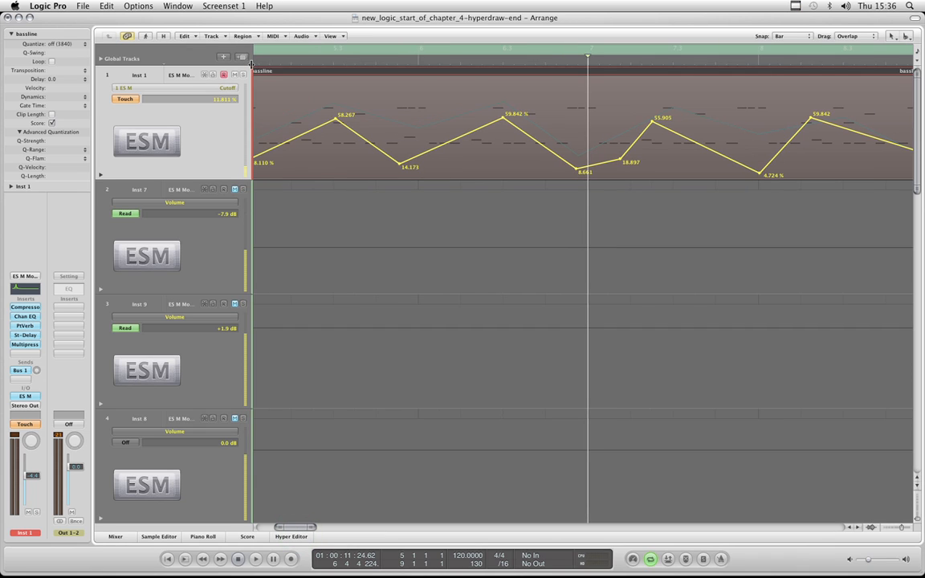
pyautogui.moveTo(251, 64); pyautogui.dragTo(237, 64)
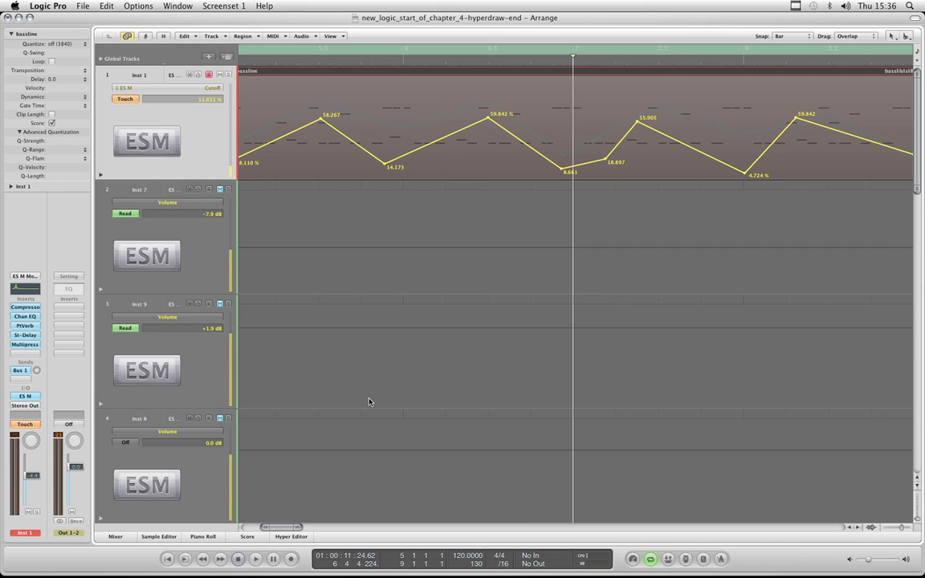
pyautogui.moveTo(285, 530); pyautogui.dragTo(285, 529)
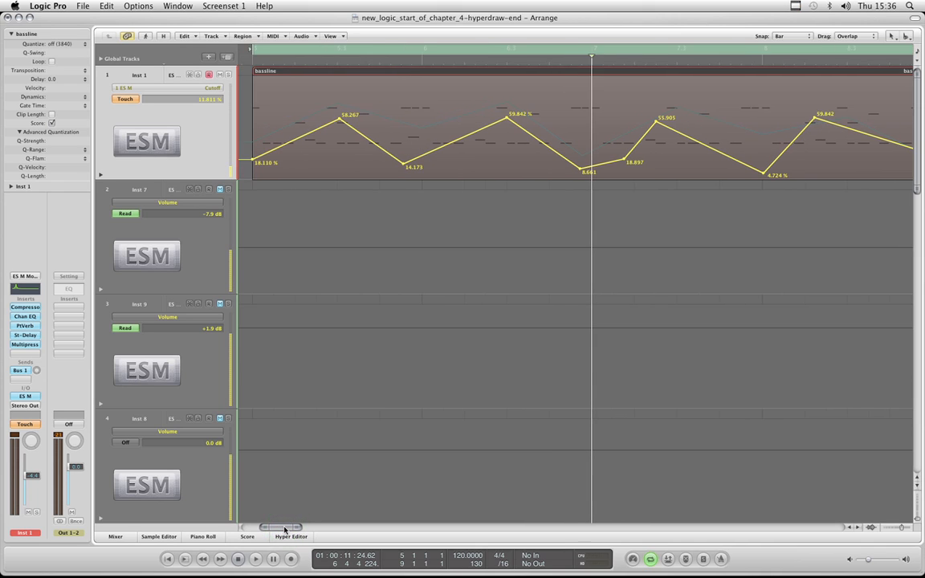
# Deselect the bassline region, set the snap value to Ticks and move the 8.661 % Cutoff node earlier to about 6 4 3 7
pyautogui.click(271, 185)
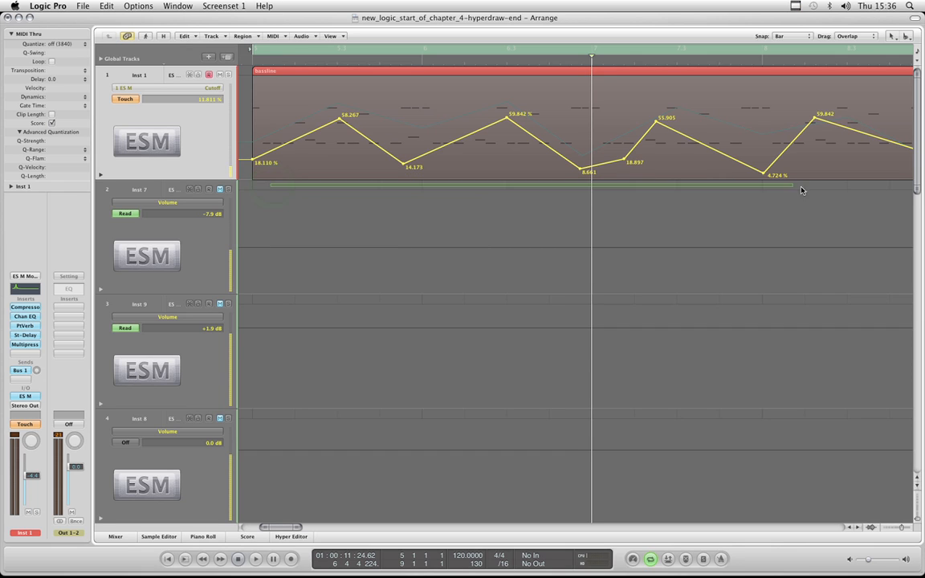
pyautogui.scroll(6, 620, 240)
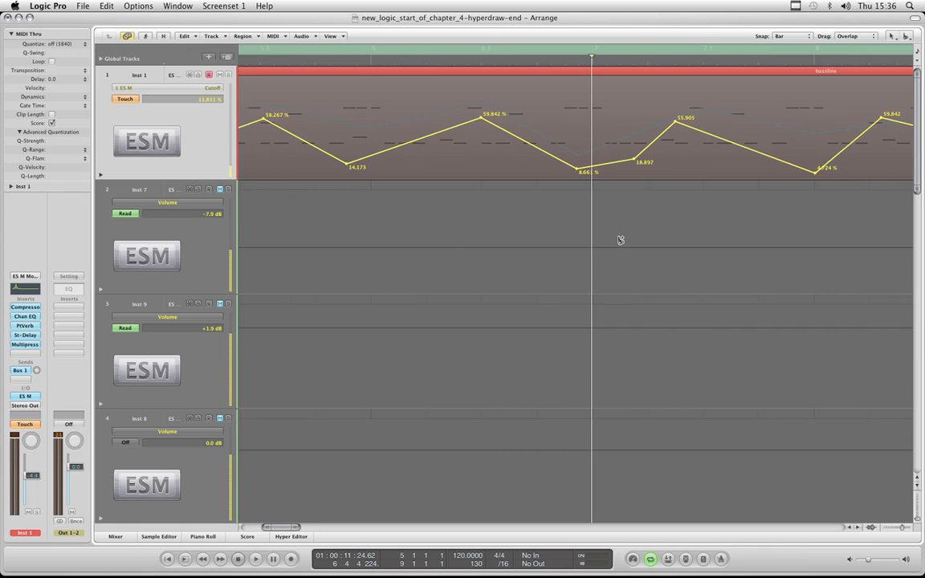
pyautogui.click(449, 190)
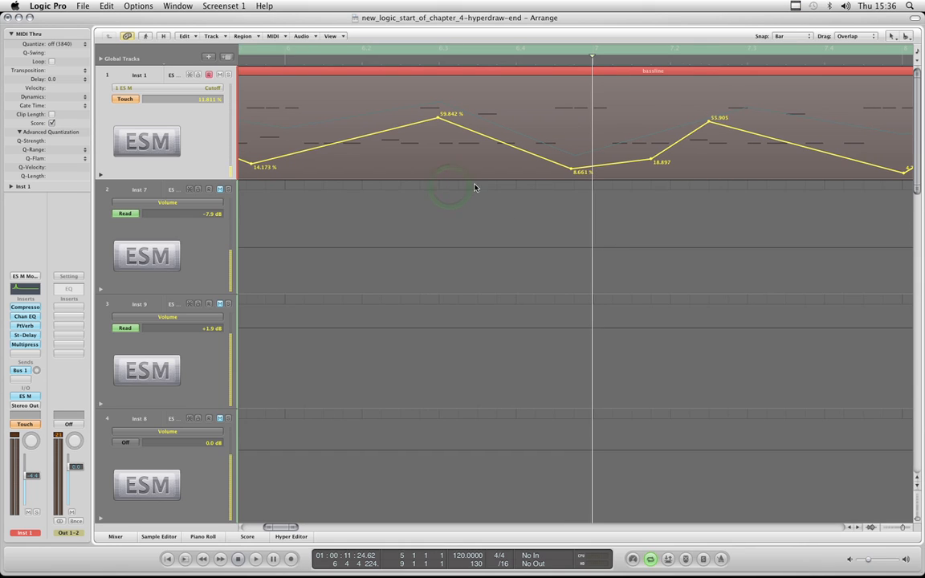
pyautogui.moveTo(461, 186); pyautogui.dragTo(564, 189)
pyautogui.click(791, 38)
pyautogui.click(711, 61)
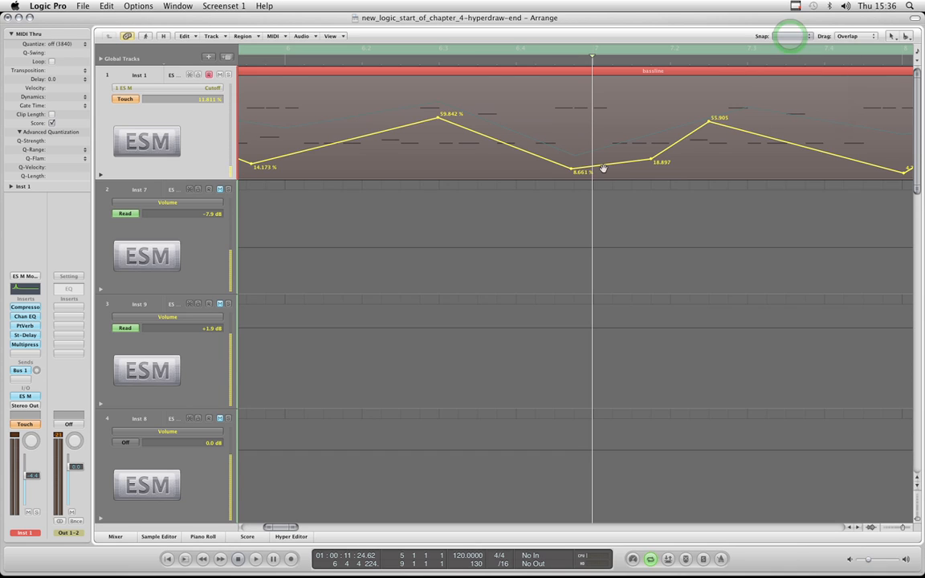
pyautogui.moveTo(570, 171); pyautogui.dragTo(554, 169)
pyautogui.moveTo(556, 170); pyautogui.dragTo(555, 169)
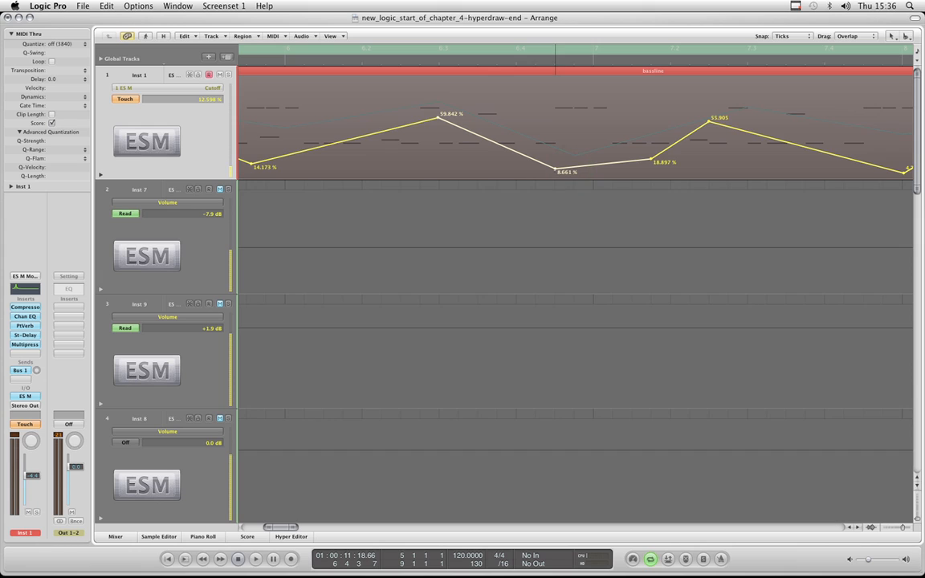
pyautogui.press('space')
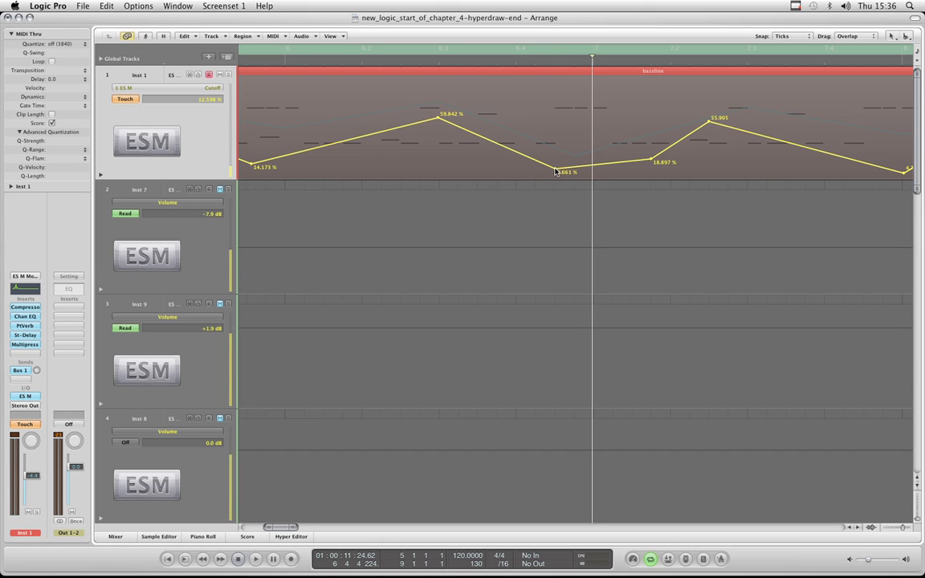
# Raise the low Cutoff automation node just before bar 7 on Inst 1 to about 13.385 %
pyautogui.press('space')
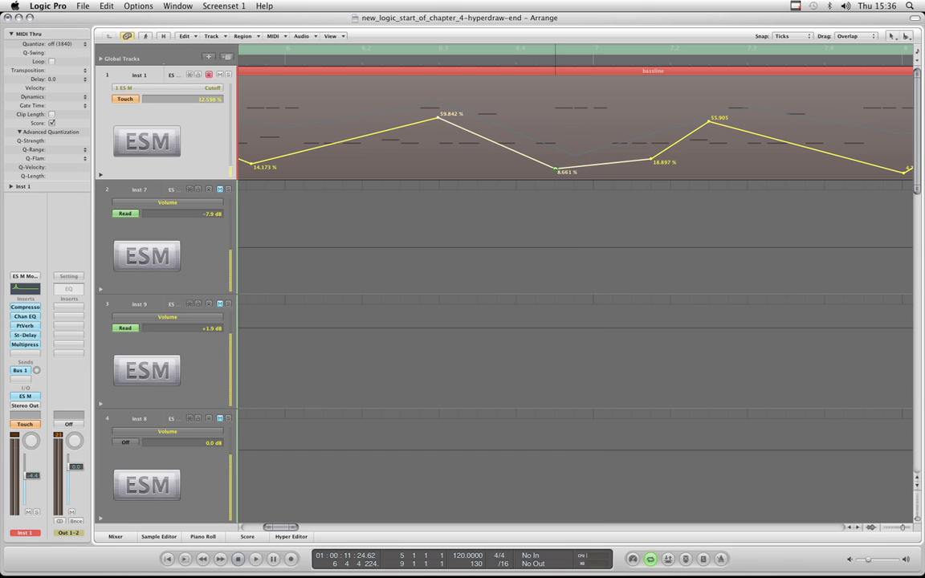
pyautogui.moveTo(556, 170)
pyautogui.mouseDown()
pyautogui.moveTo(555, 151)
pyautogui.moveTo(554, 166)
pyautogui.mouseUp()
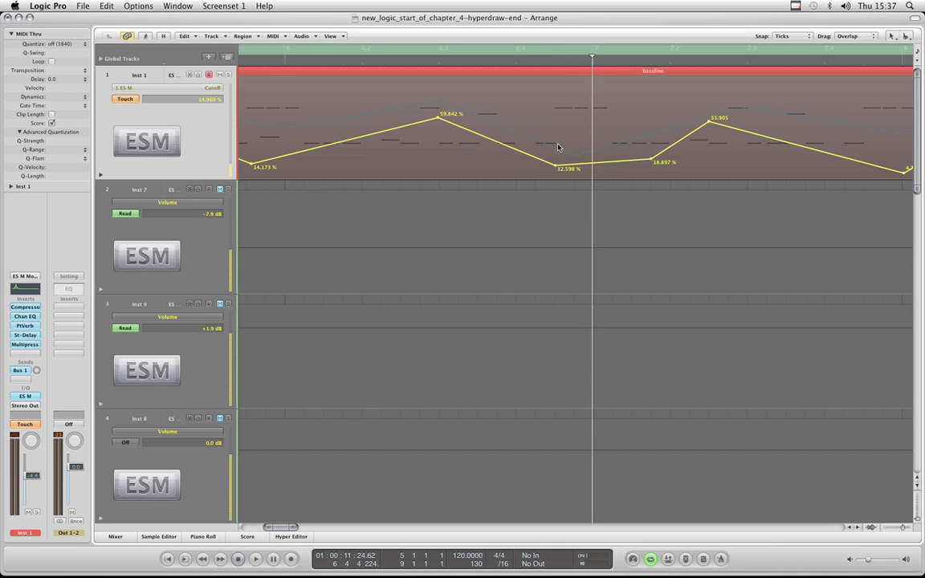
pyautogui.press('space')
pyautogui.click(554, 167)
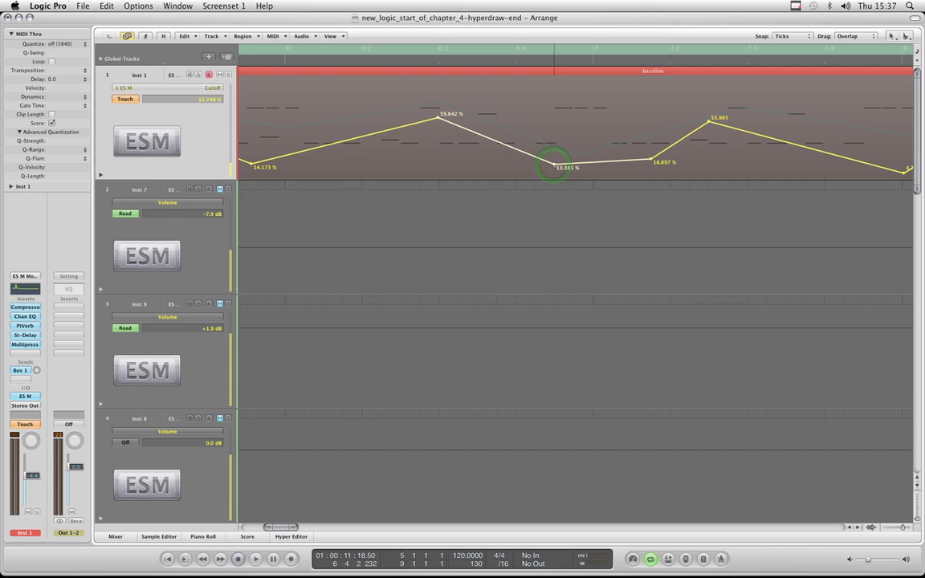
pyautogui.press('space')
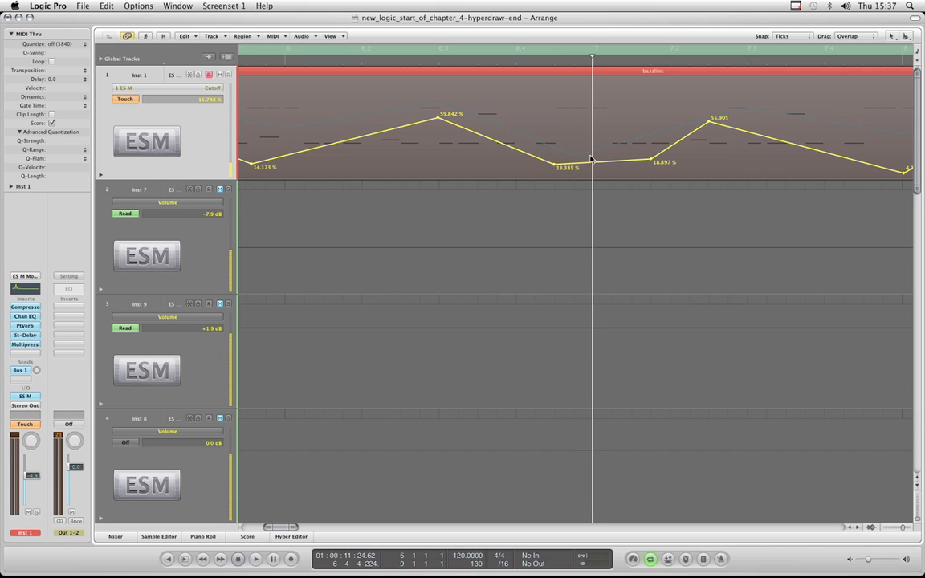
pyautogui.click(554, 166)
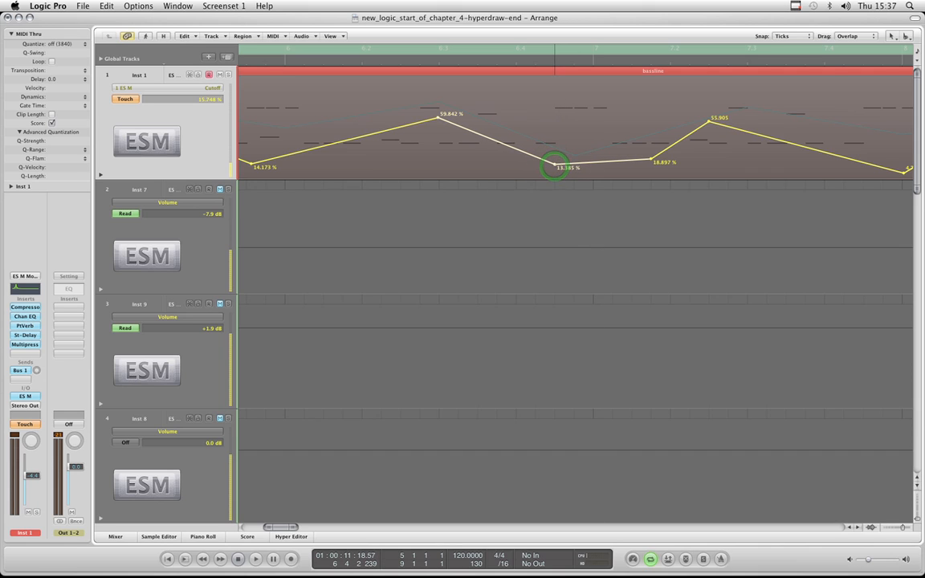
pyautogui.press('space')
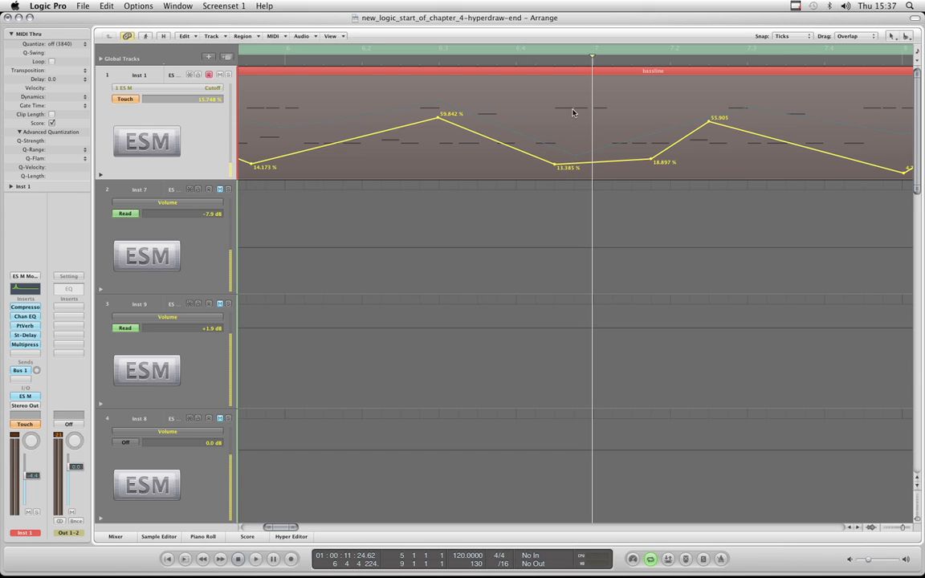
# Align the low Cutoff node just before bar 7 with the start of the note at 6.4.3, keeping 13.385 %
pyautogui.click(500, 145)
pyautogui.click(553, 166)
pyautogui.hotkey('ctrl', 'Right')
pyautogui.hotkey('ctrl', 'Right')
pyautogui.hotkey('ctrl', 'Right')
pyautogui.hotkey('ctrl', 'Right')
pyautogui.hotkey('ctrl', 'Right')
pyautogui.hotkey('ctrl', 'Right')
pyautogui.hotkey('ctrl', 'Right')
pyautogui.hotkey('ctrl', 'Right')
pyautogui.hotkey('ctrl', 'Right')
pyautogui.hotkey('ctrl', 'Right')
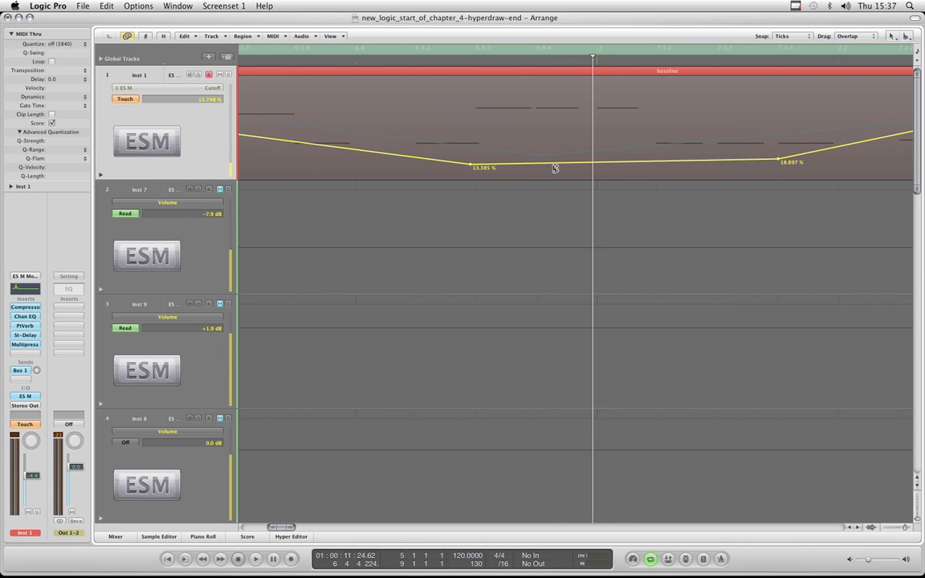
pyautogui.click(471, 165)
pyautogui.moveTo(471, 165); pyautogui.dragTo(476, 163)
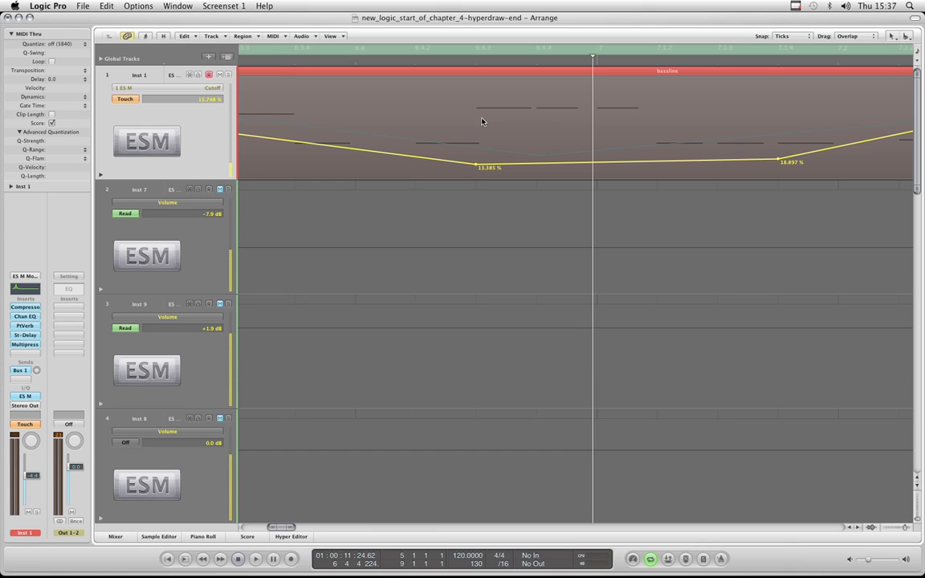
# Lower the Cutoff node at 6.4.3 to about 11.023 %, keeping it at the note's start
pyautogui.click(476, 166)
pyautogui.hotkey('ctrl', 'Right')
pyautogui.press('super+Right')
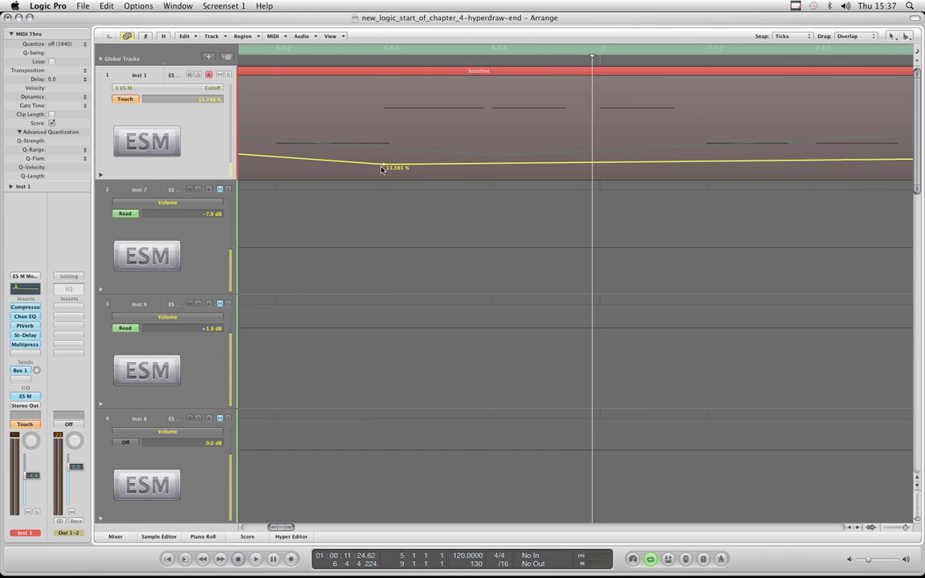
pyautogui.moveTo(381, 168); pyautogui.dragTo(384, 167)
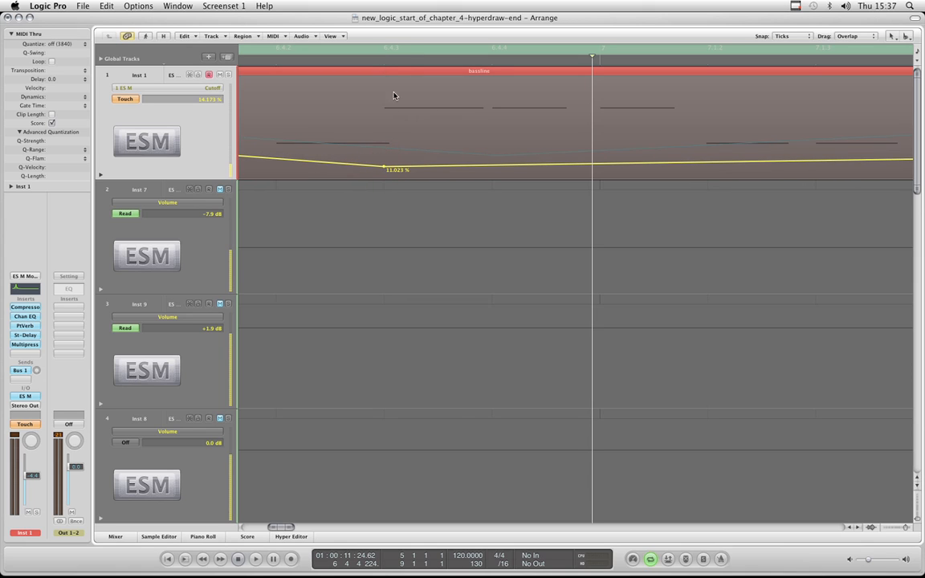
pyautogui.hotkey('ctrl', 'Right')
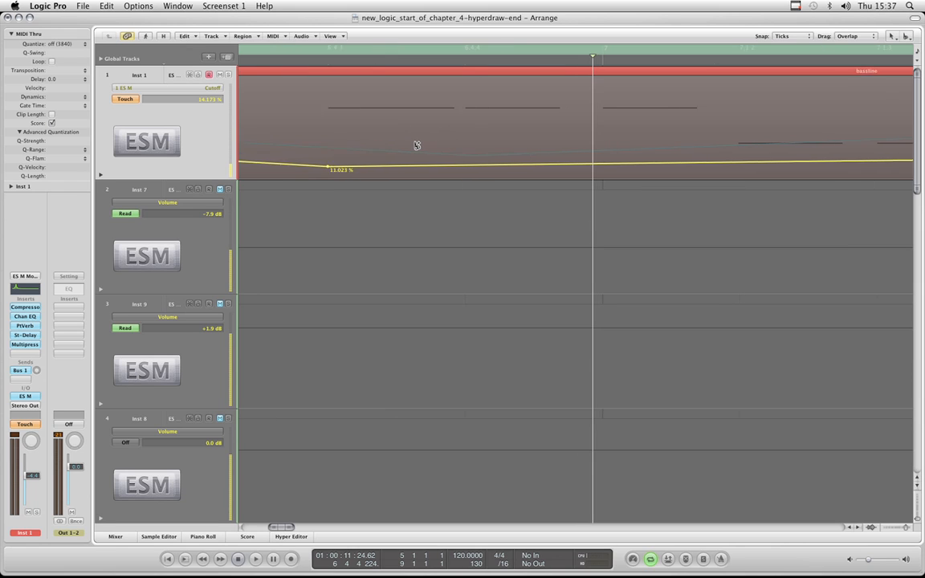
# Reposition the 11.023 % Cutoff node slightly earlier, at about 6.4.2.216
pyautogui.hotkey('ctrl', 'Left')
pyautogui.hotkey('ctrl', 'Left')
pyautogui.hotkey('ctrl', 'Left')
pyautogui.hotkey('ctrl', 'Left')
pyautogui.hotkey('ctrl', 'Left')
pyautogui.hotkey('ctrl', 'Left')
pyautogui.hotkey('ctrl', 'Left')
pyautogui.hotkey('ctrl', 'Left')
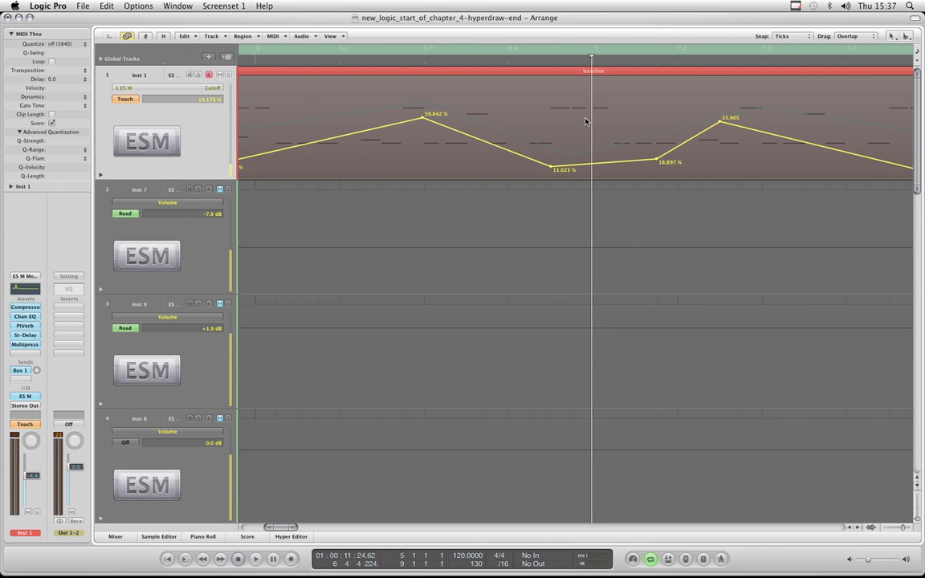
pyautogui.click(551, 165)
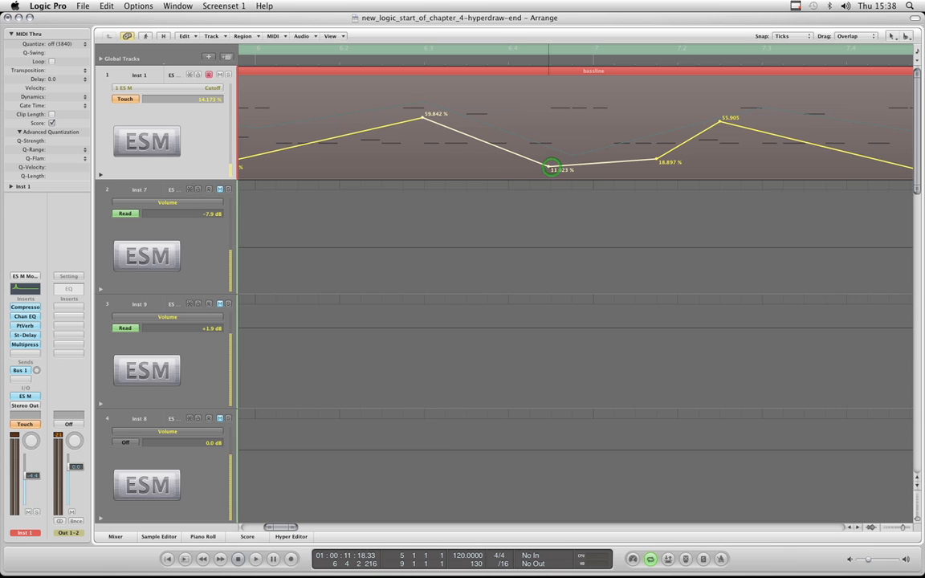
pyautogui.hotkey('ctrl', 'Left')
pyautogui.hotkey('ctrl', 'Left')
pyautogui.hotkey('ctrl', 'Left')
pyautogui.hotkey('ctrl', 'Left')
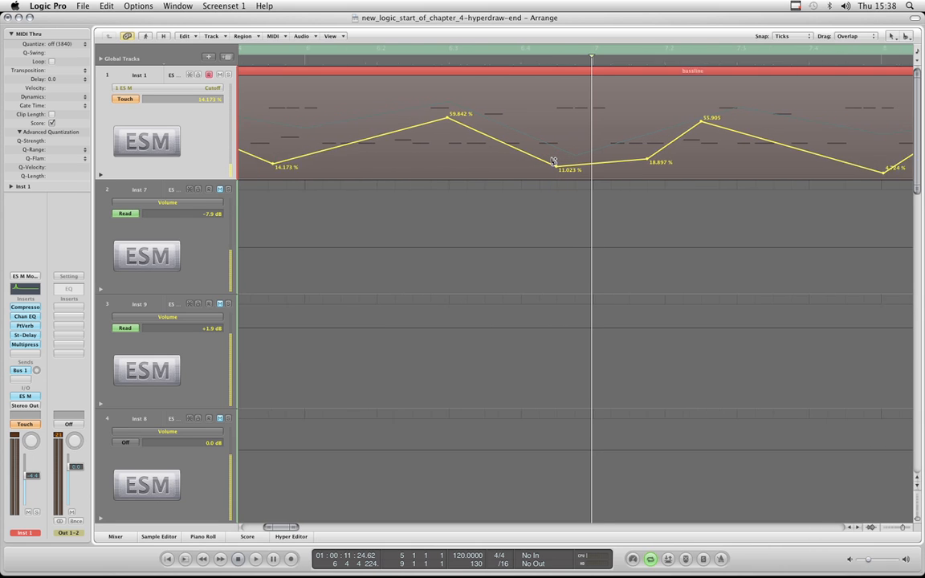
# Rejoin the split bassline pieces into one region and reposition the 11.023 % Cutoff node at about 6.4.2.235
pyautogui.hotkey('ctrl', 'Left')
pyautogui.hotkey('ctrl', 'Left')
pyautogui.click(549, 158)
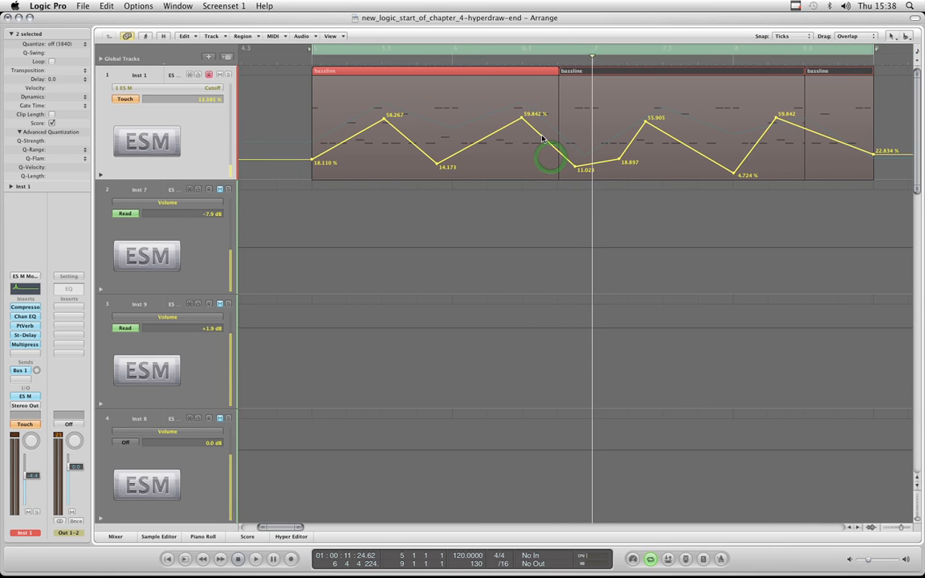
pyautogui.press('=')
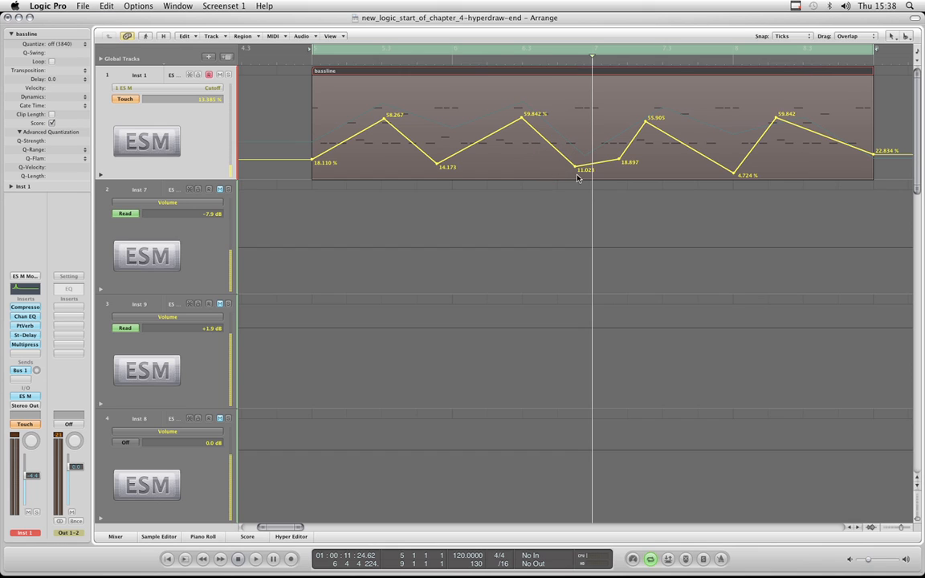
pyautogui.click(574, 167)
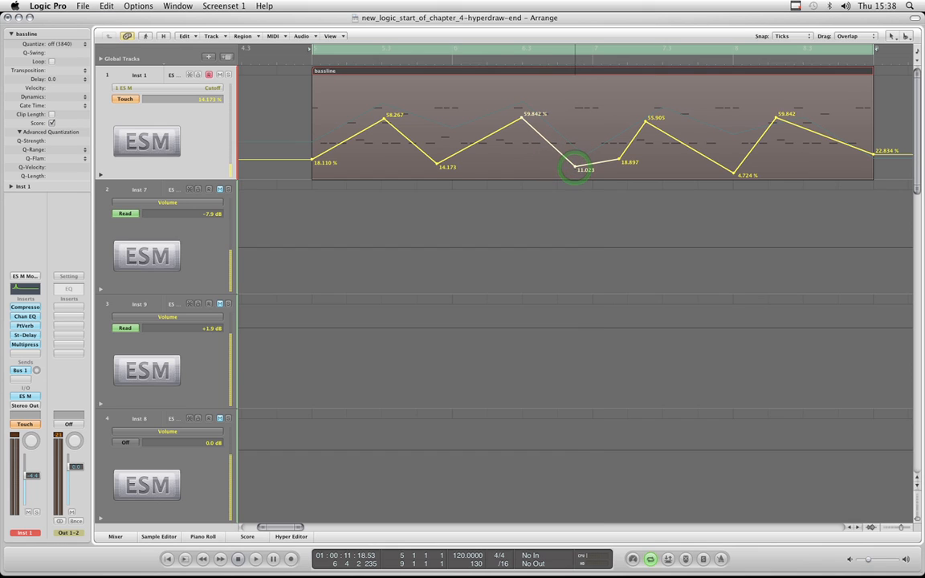
pyautogui.press('space')
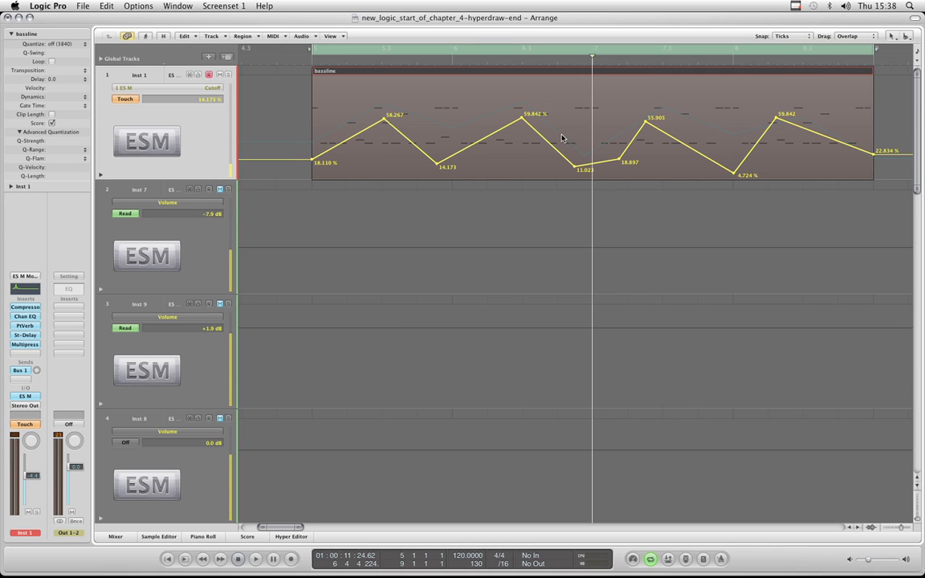
# Examine the bassline's Cutoff automation in the context of the whole arrangement and its other tracks
pyautogui.hotkey('ctrl', 'Up')
pyautogui.hotkey('ctrl', 'Left')
pyautogui.hotkey('ctrl', 'Left')
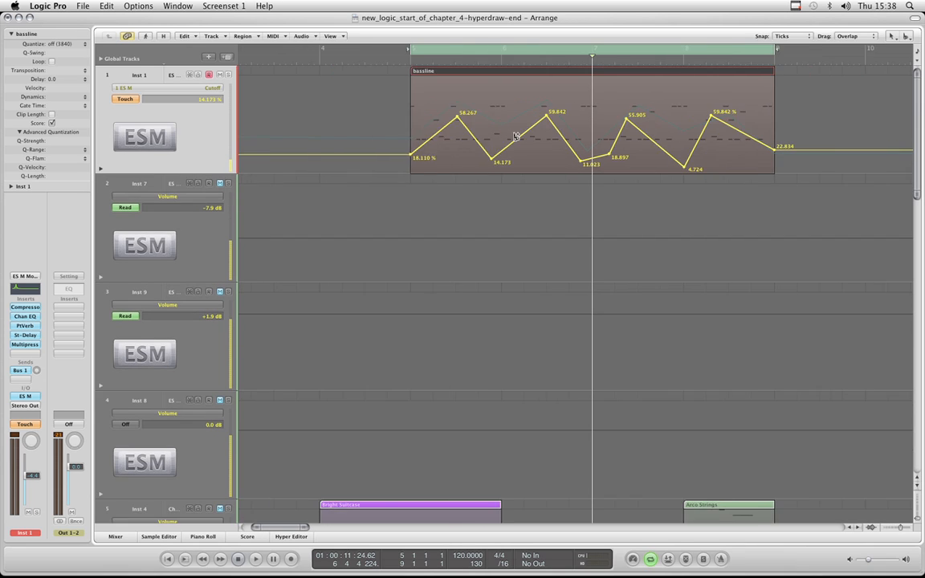
pyautogui.hotkey('ctrl', 'Up')
pyautogui.hotkey('ctrl', 'Up')
pyautogui.hotkey('ctrl', 'Left')
pyautogui.hotkey('ctrl', 'Left')
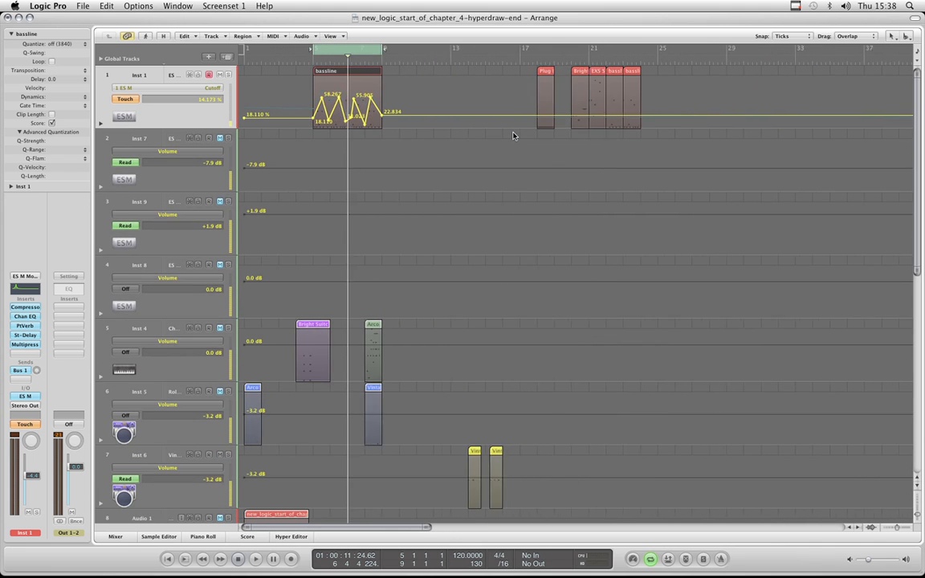
pyautogui.hotkey('ctrl', 'Left')
pyautogui.hotkey('ctrl', 'Left')
pyautogui.hotkey('ctrl', 'Left')
pyautogui.hotkey('ctrl', 'Left')
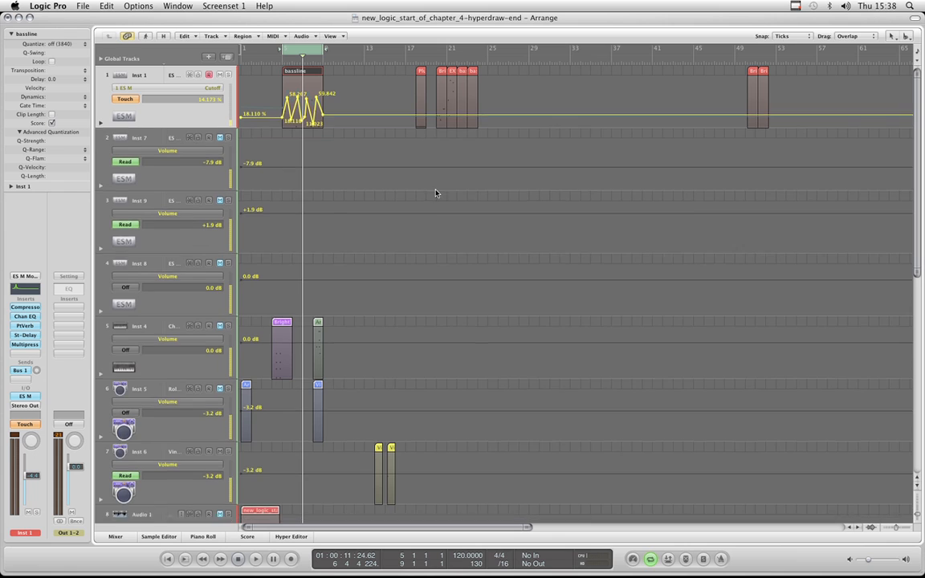
pyautogui.hotkey('ctrl', 'Up')
pyautogui.hotkey('ctrl', 'Up')
pyautogui.hotkey('ctrl', 'Right')
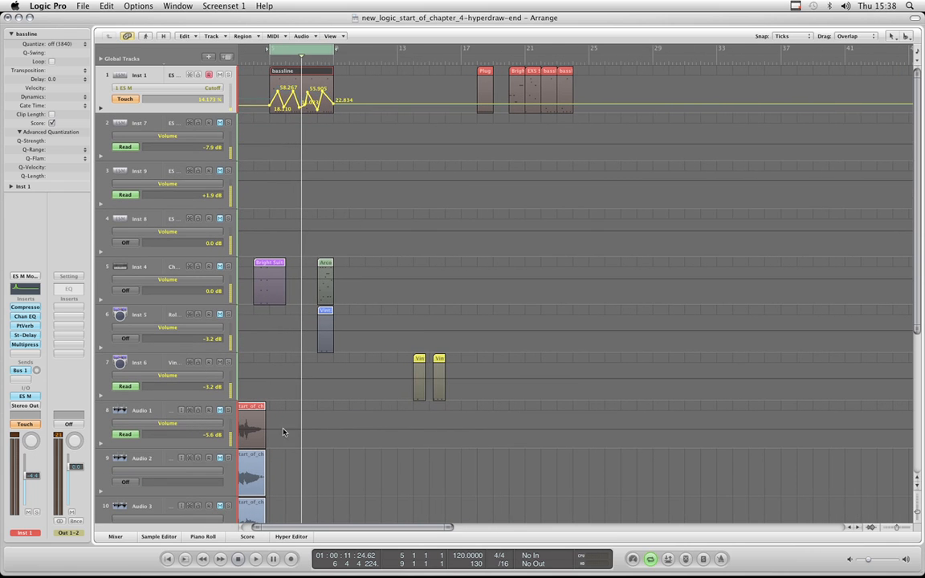
# Lower the Cutoff node at the end of the bassline region to 22.047 %
pyautogui.hscroll(-3, 278, 479)
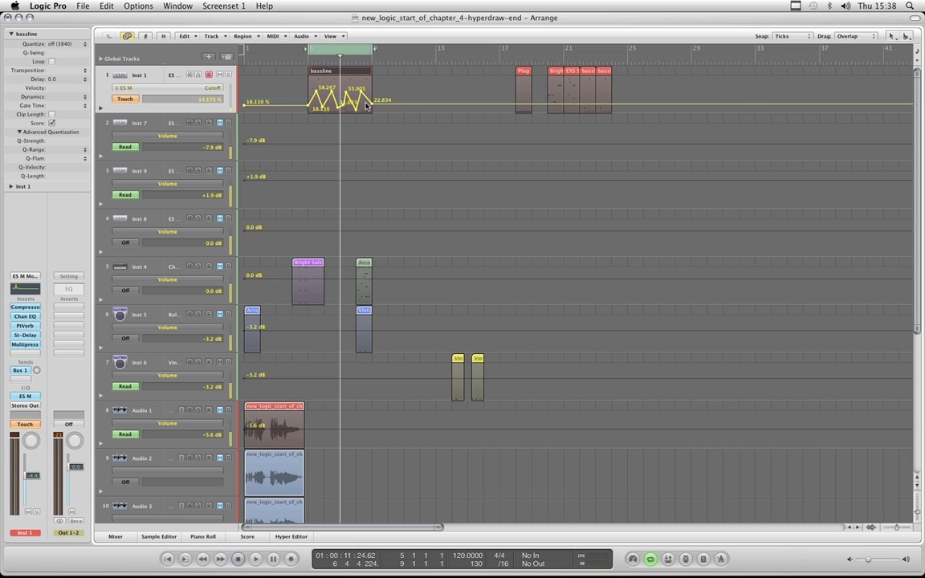
pyautogui.hotkey('ctrl', 'Right')
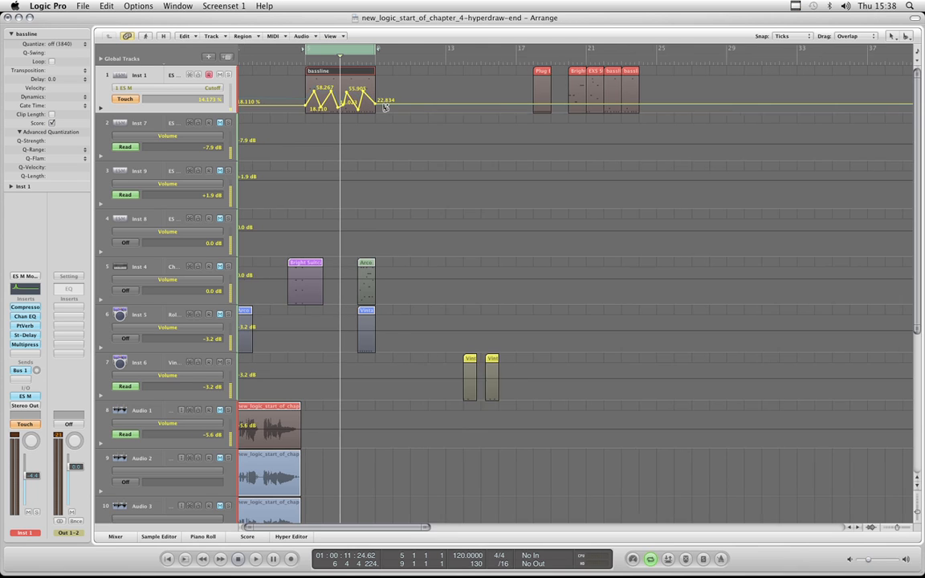
pyautogui.moveTo(346, 528); pyautogui.dragTo(334, 527)
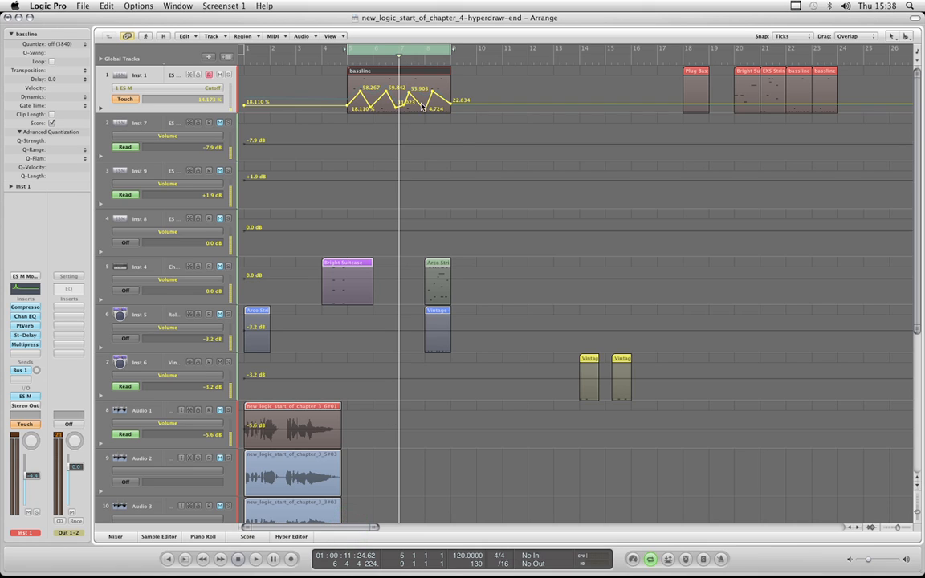
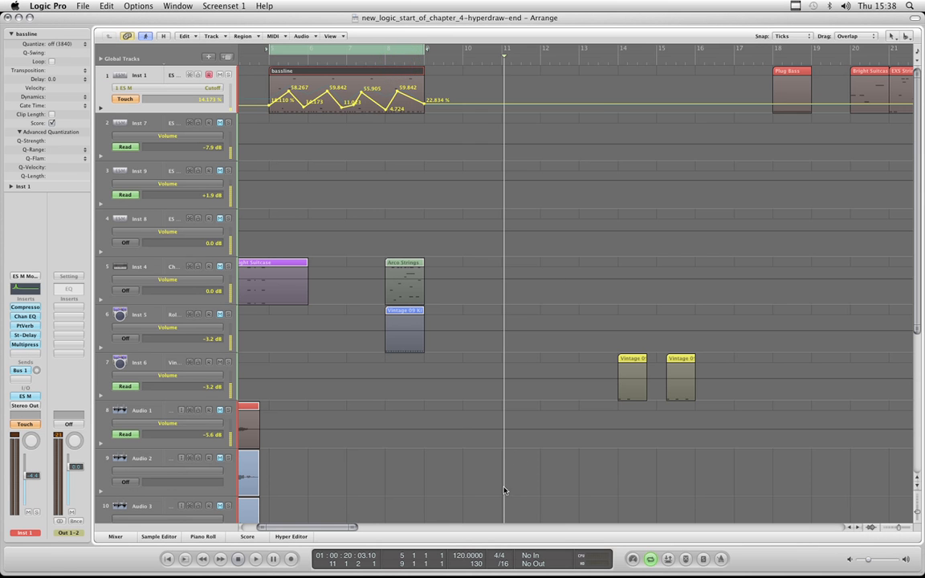
pyautogui.moveTo(329, 526); pyautogui.dragTo(313, 527)
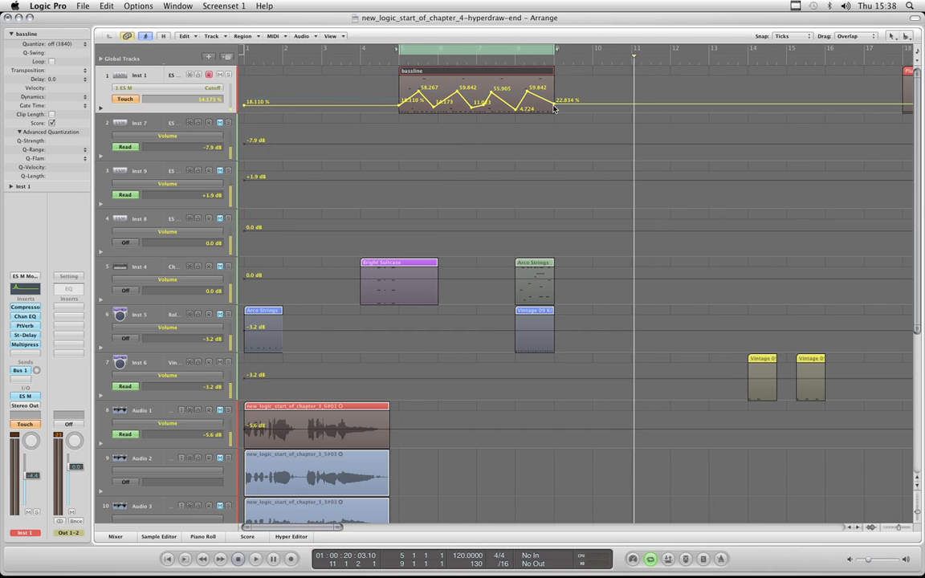
pyautogui.moveTo(553, 108); pyautogui.dragTo(553, 109)
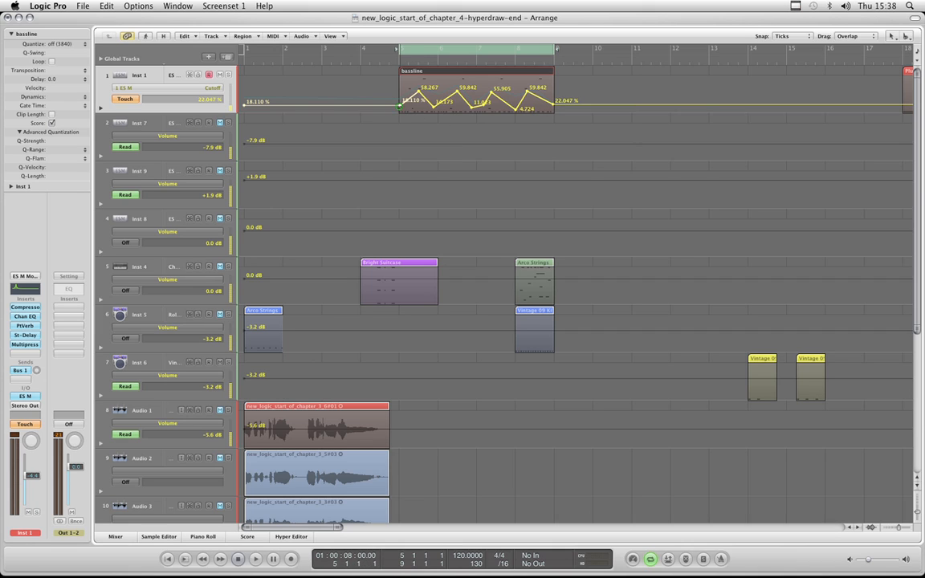
pyautogui.click(400, 108)
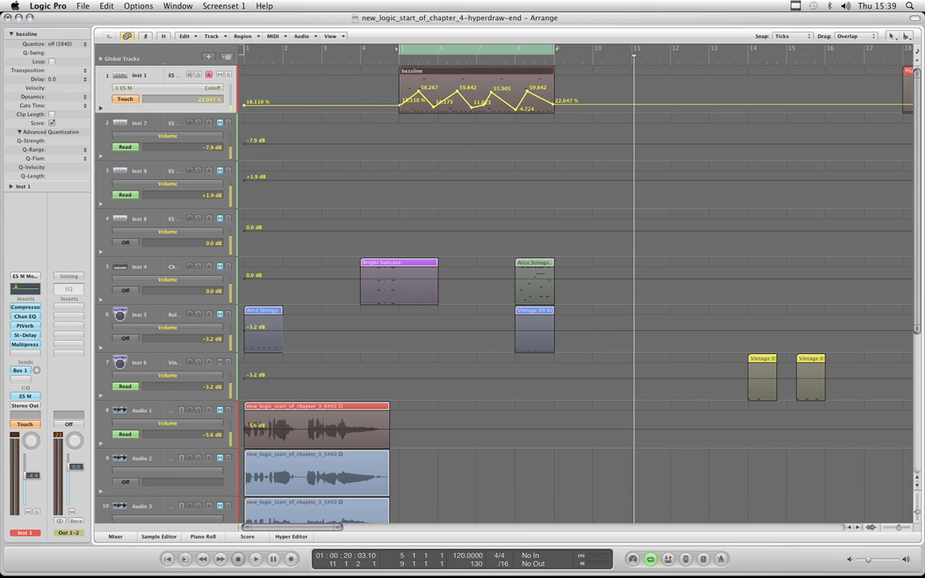
pyautogui.press('super+Right')
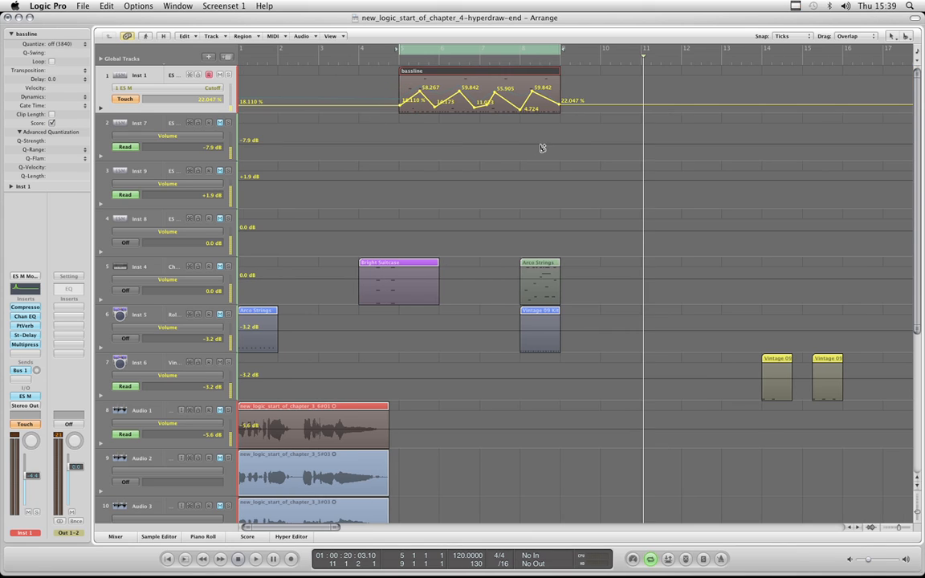
# Clear the current selection and select the bassline region on the Inst 1 track
pyautogui.click(203, 88)
pyautogui.click(200, 87)
pyautogui.click(594, 72)
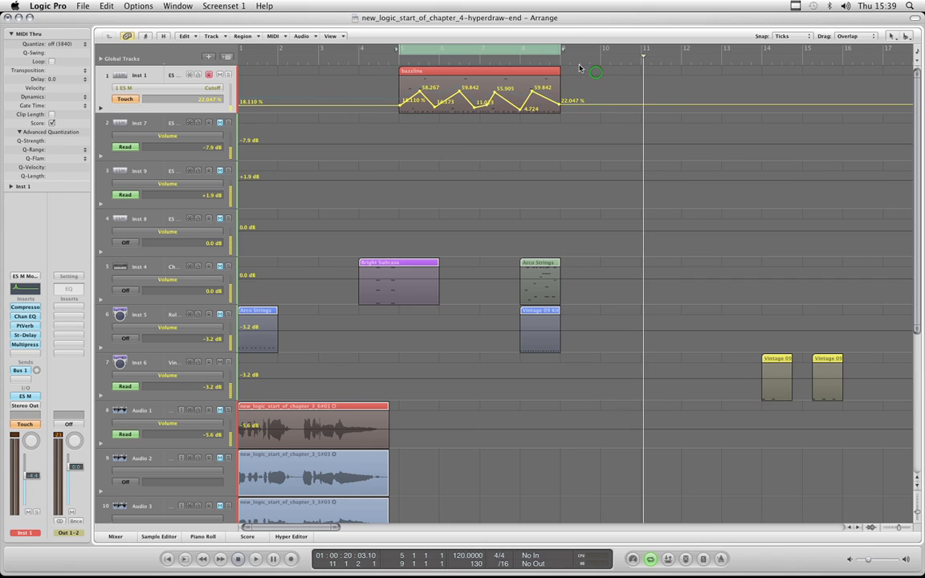
pyautogui.click(530, 70)
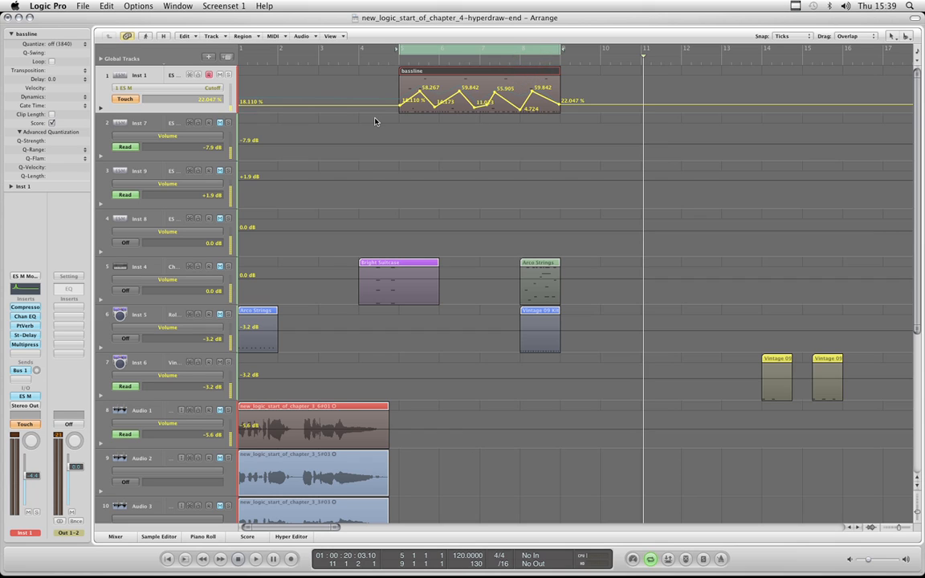
# Move the visible Cutoff track automation into the selected bassline region and display it there as region automation
pyautogui.click(222, 38)
pyautogui.moveTo(241, 46)
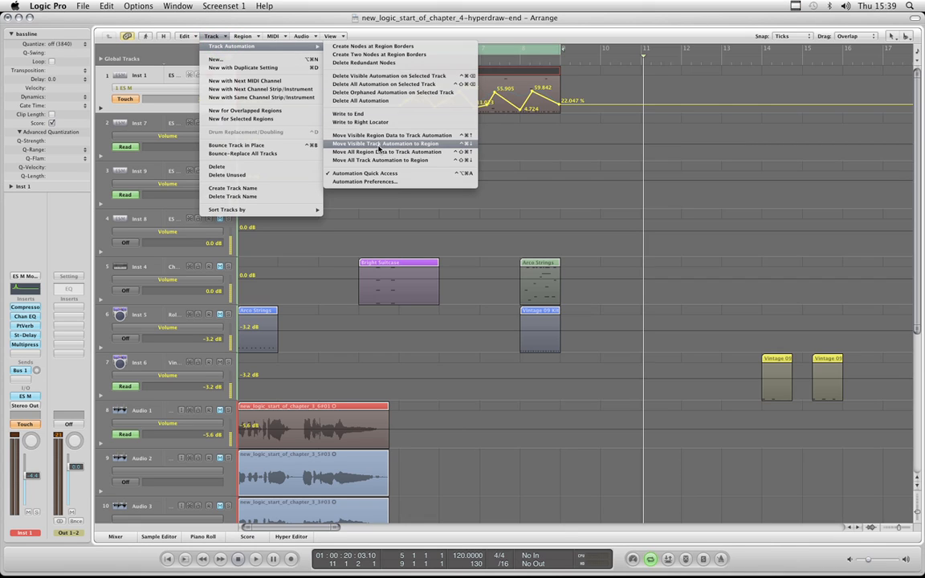
pyautogui.click(428, 144)
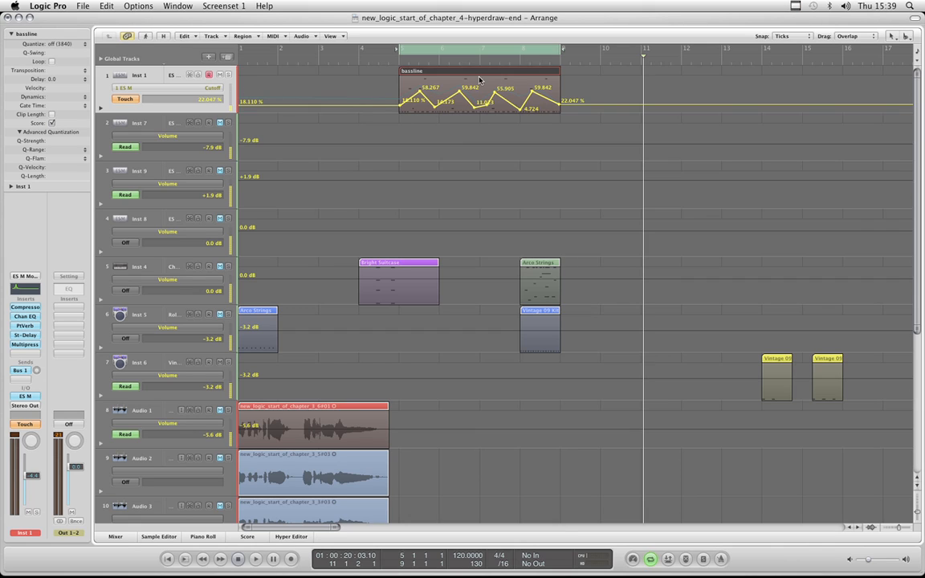
pyautogui.click(213, 36)
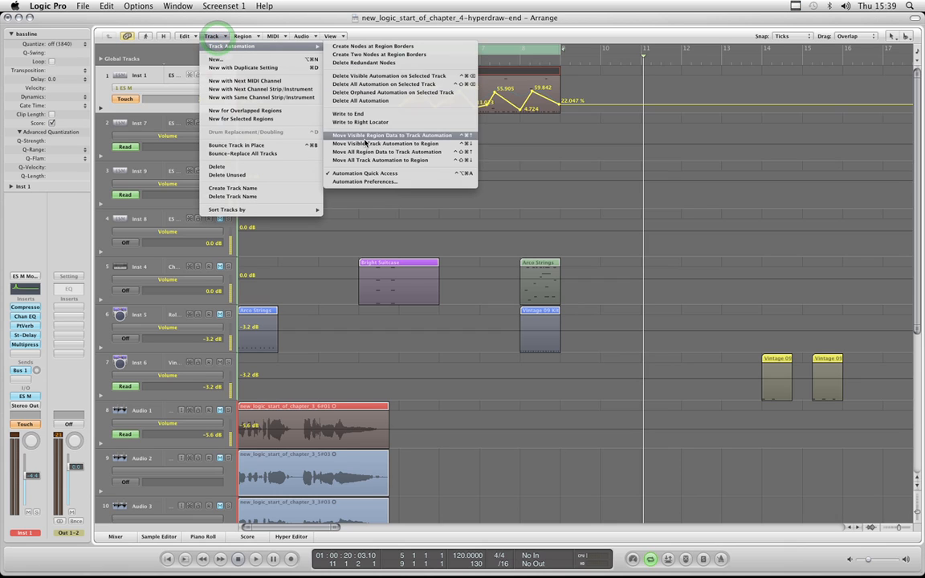
pyautogui.click(414, 145)
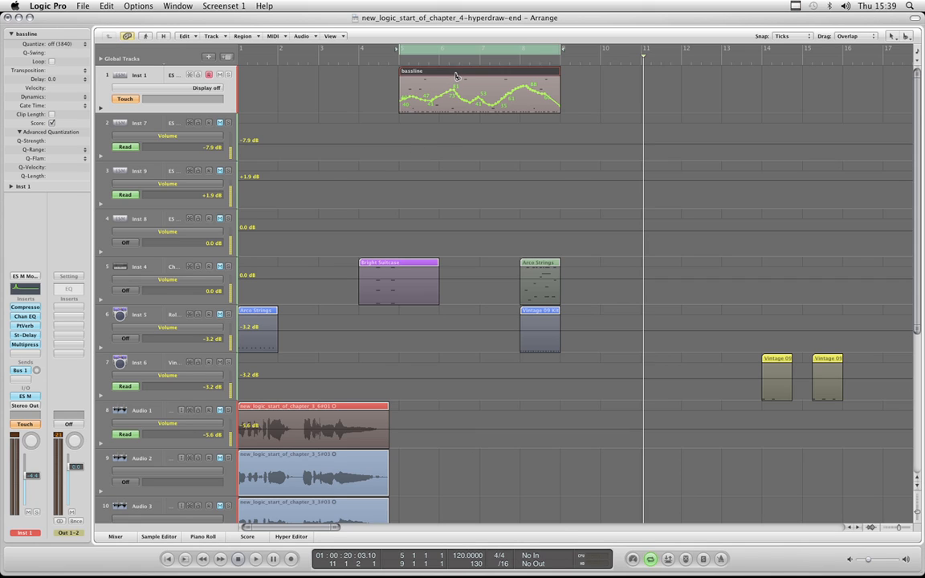
pyautogui.press('ctrl+super+h')
pyautogui.press('ctrl+super+h')
pyautogui.press('ctrl+super+h')
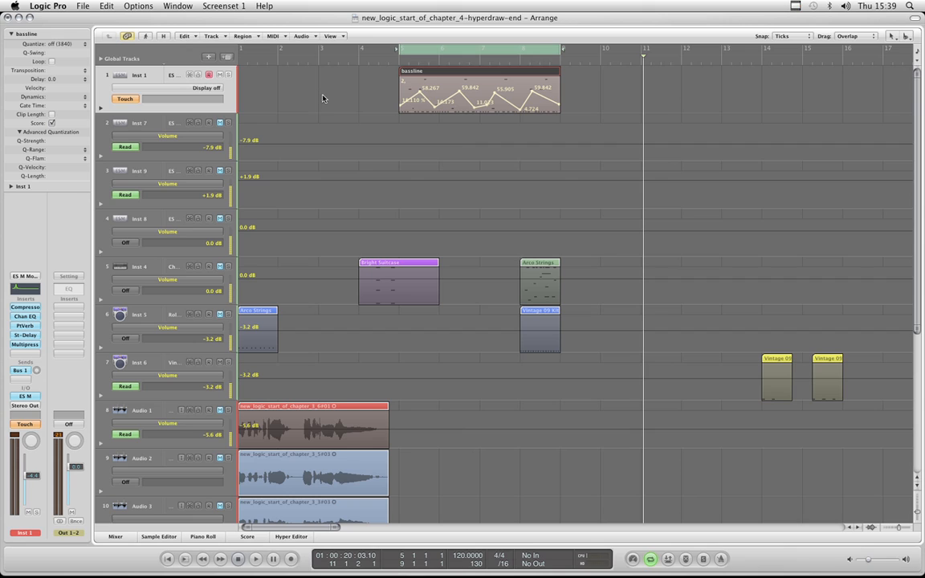
# Undo the move of the Cutoff automation into the region and deselect the bassline region
pyautogui.click(211, 36)
pyautogui.moveTo(231, 45)
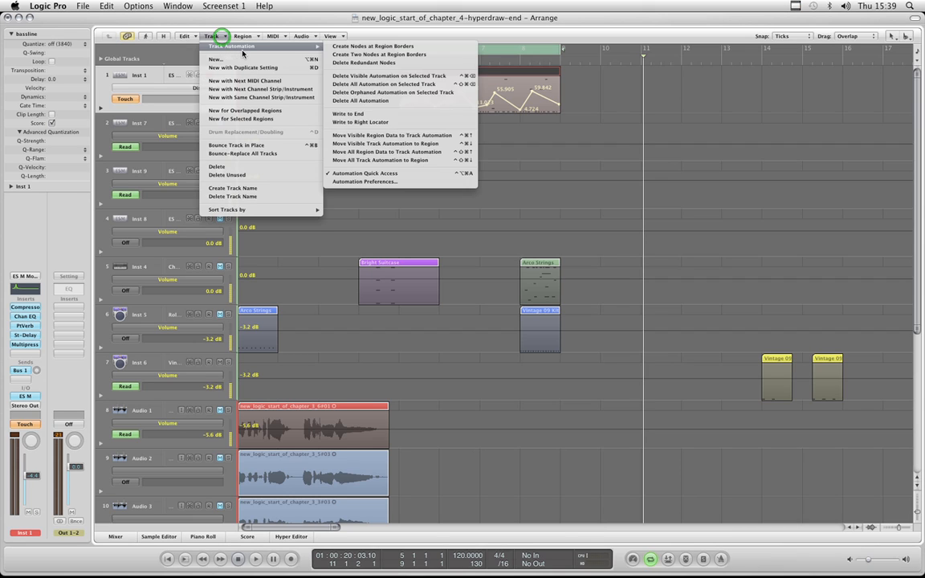
pyautogui.click(381, 151)
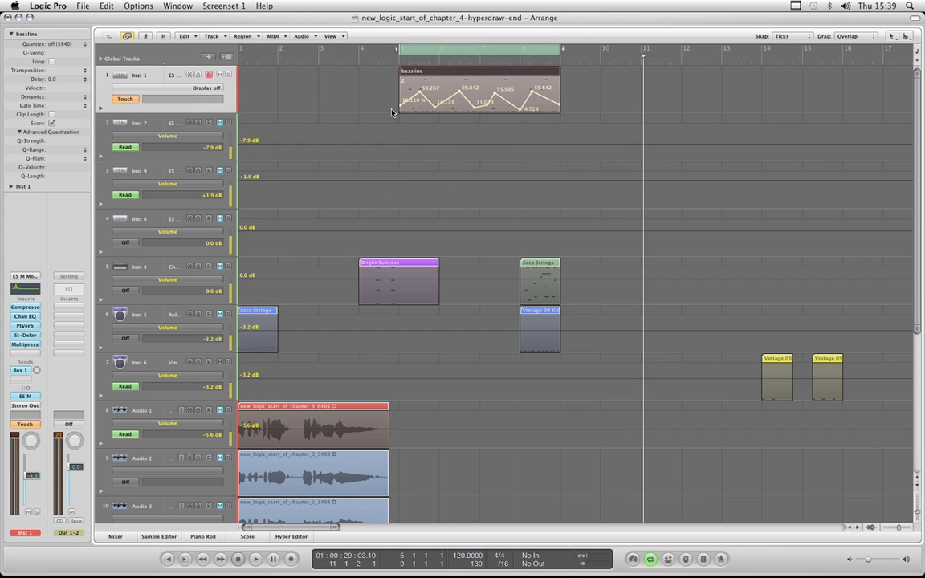
pyautogui.press('super+z')
pyautogui.click(368, 76)
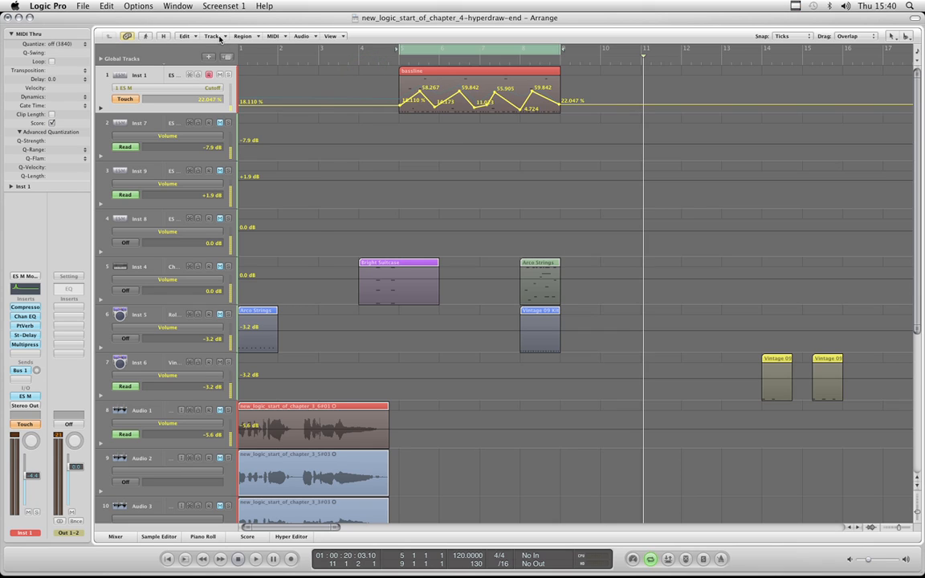
# Reselect the bassline region on the Inst 1 track and convert the visible Cutoff track automation to region automation
pyautogui.click(211, 36)
pyautogui.moveTo(241, 46)
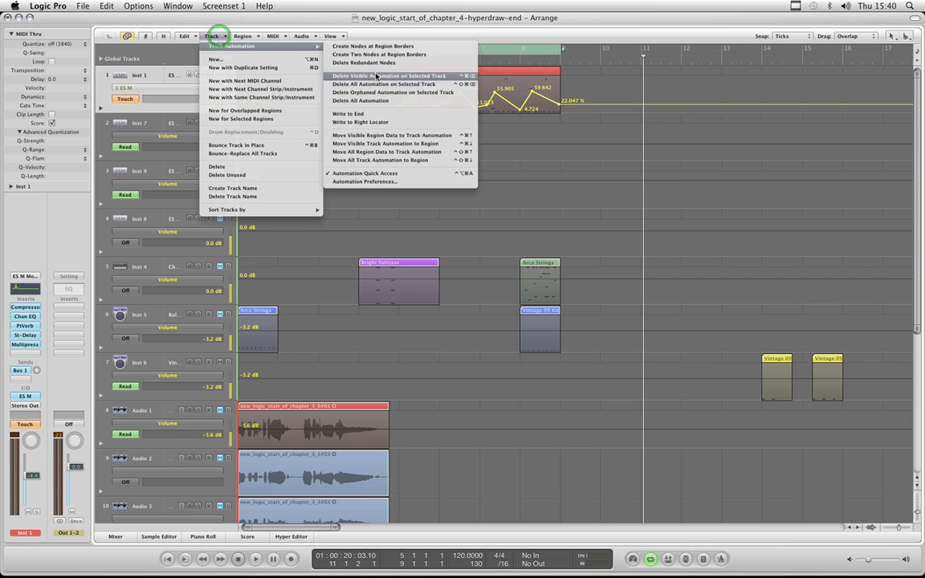
pyautogui.click(412, 144)
pyautogui.click(454, 80)
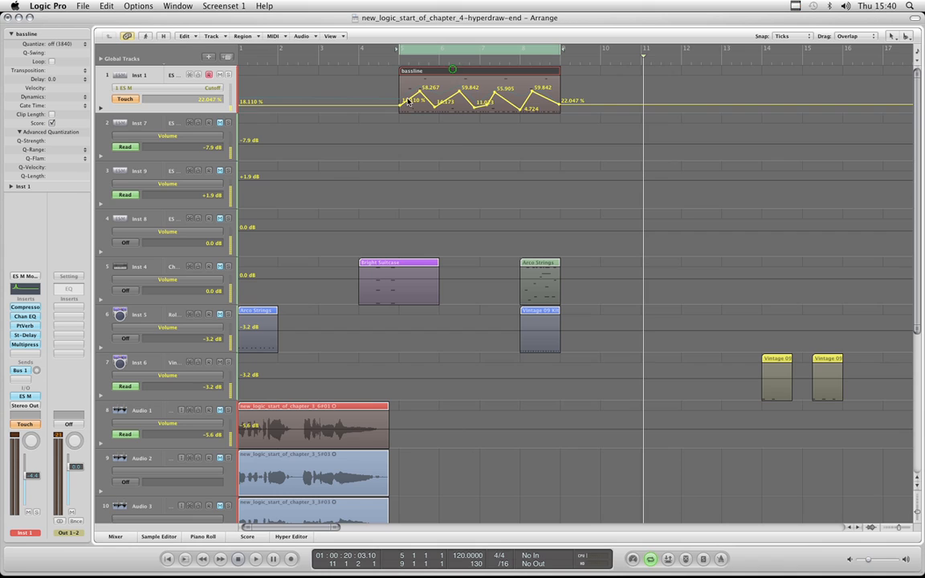
pyautogui.click(215, 37)
pyautogui.moveTo(231, 48)
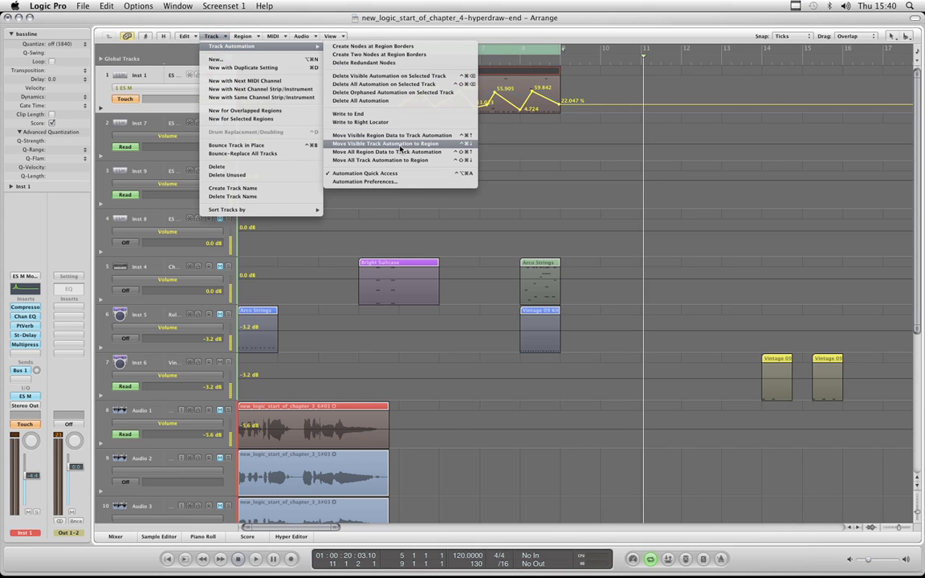
pyautogui.click(399, 144)
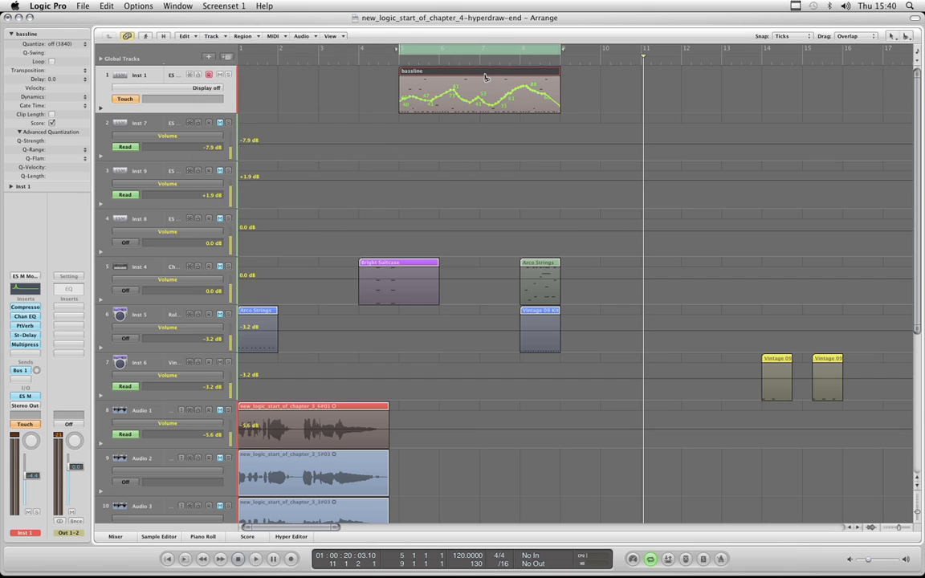
# Cycle the bassline region's automation display to the Cutoff curve
pyautogui.press('ctrl+super+h')
pyautogui.press('ctrl+super+h')
pyautogui.press('ctrl+super+h')
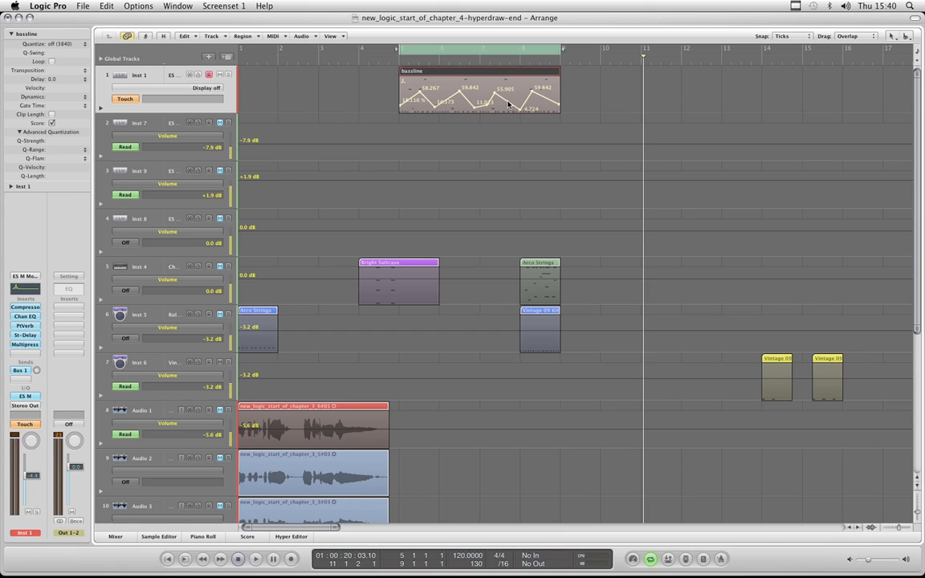
# Display the ES M Resonance automation on the Inst 1 track and move it into the bassline region
pyautogui.click(204, 90)
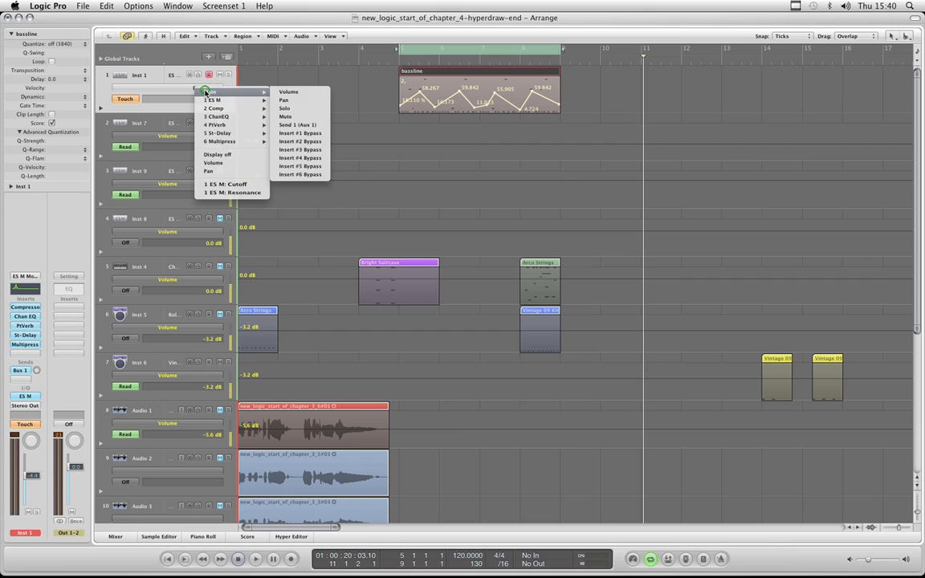
pyautogui.click(233, 193)
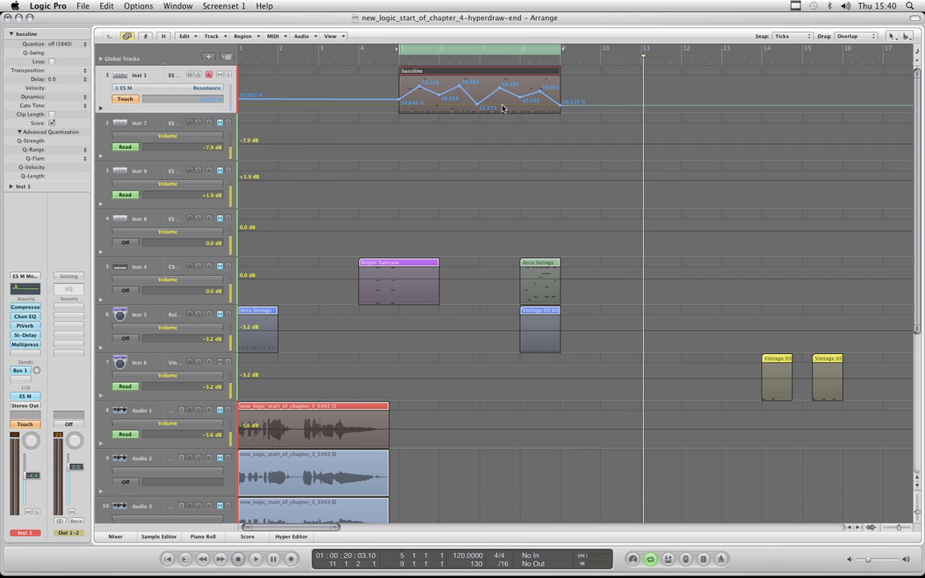
pyautogui.click(217, 36)
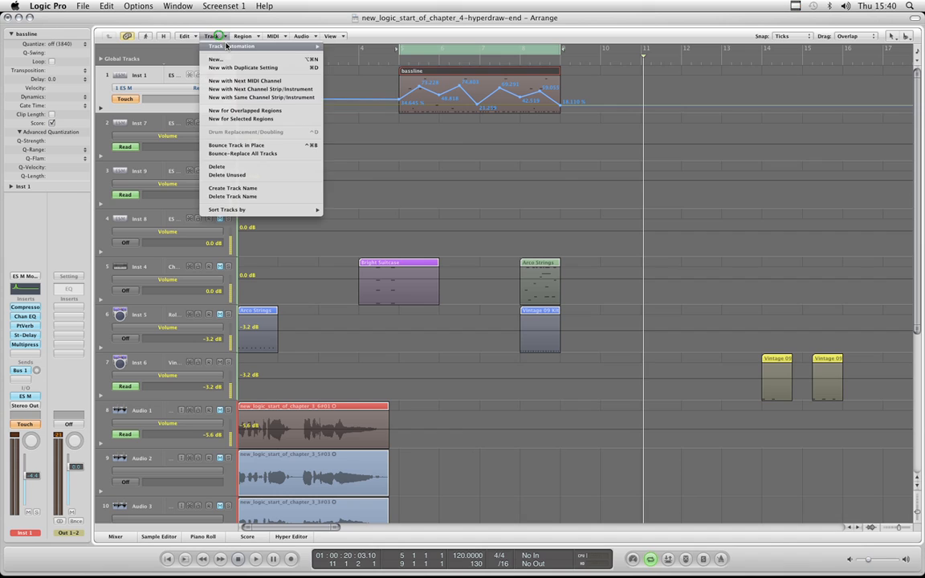
pyautogui.moveTo(241, 46)
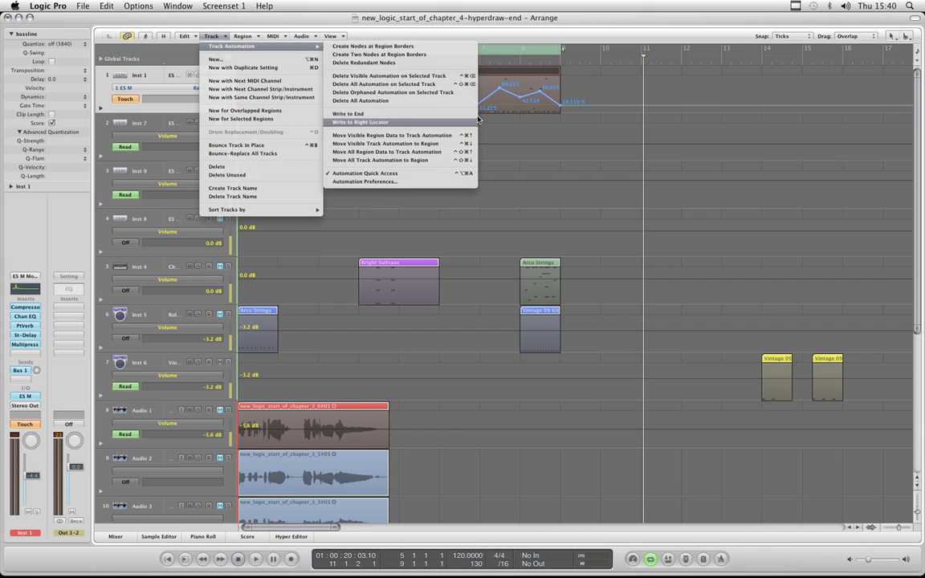
pyautogui.click(419, 144)
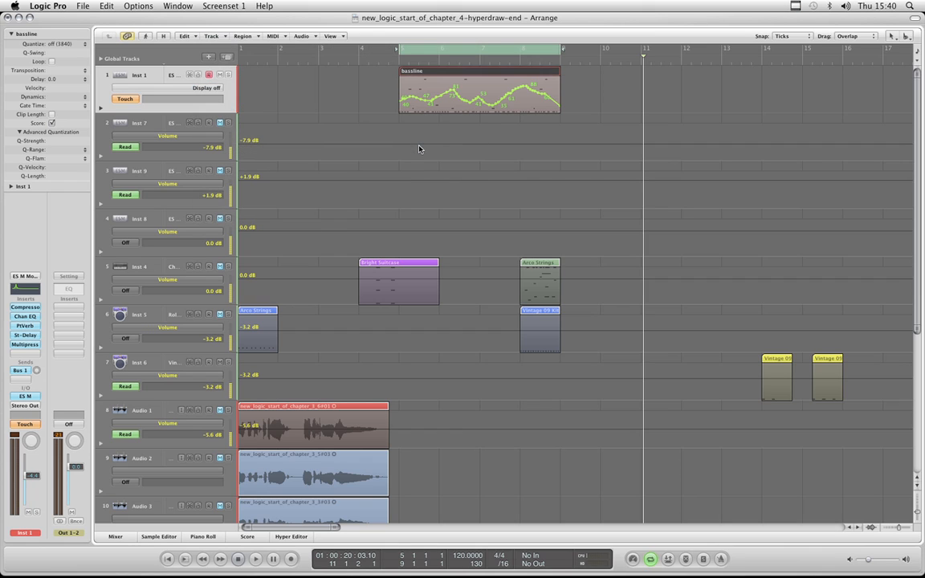
# Cycle through the bassline region's automation displays, including Cutoff and Resonance, ending with the region automation hidden
pyautogui.click(462, 120)
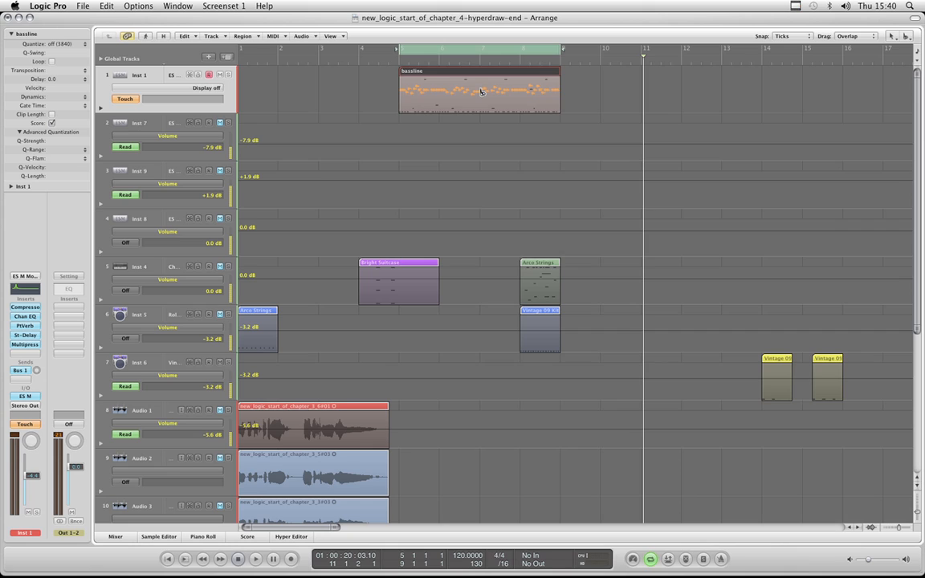
pyautogui.press('ctrl+super+y')
pyautogui.press('ctrl+super+y')
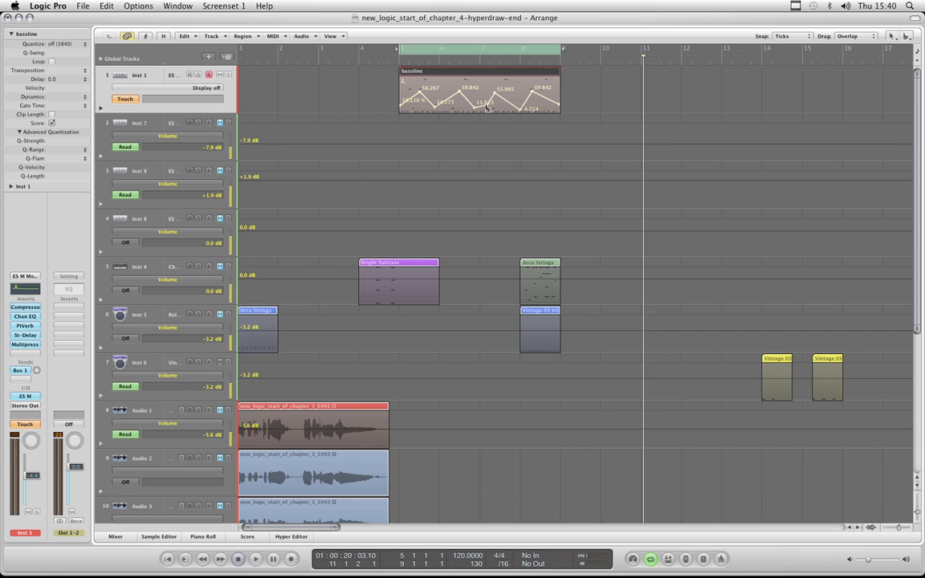
pyautogui.press('ctrl+super+y')
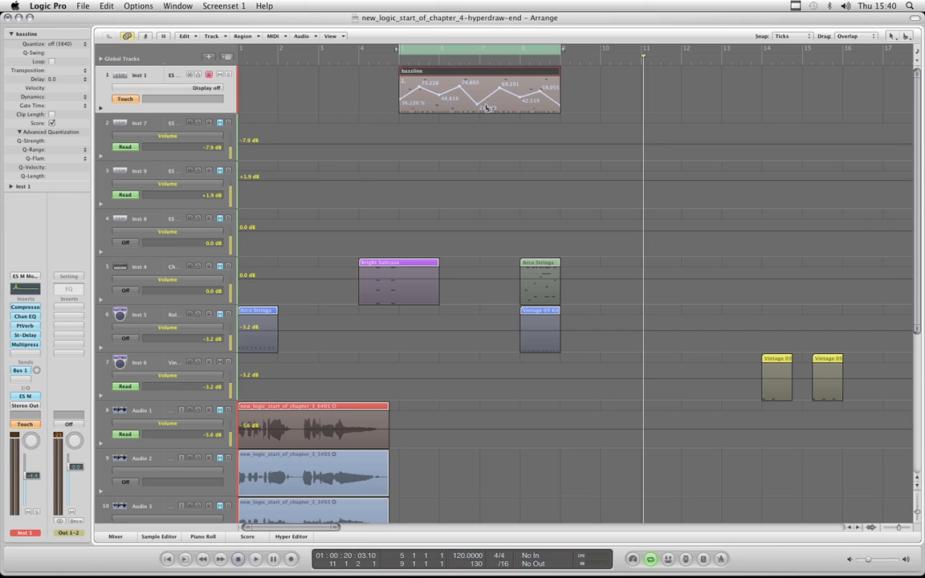
pyautogui.press('ctrl+super+y')
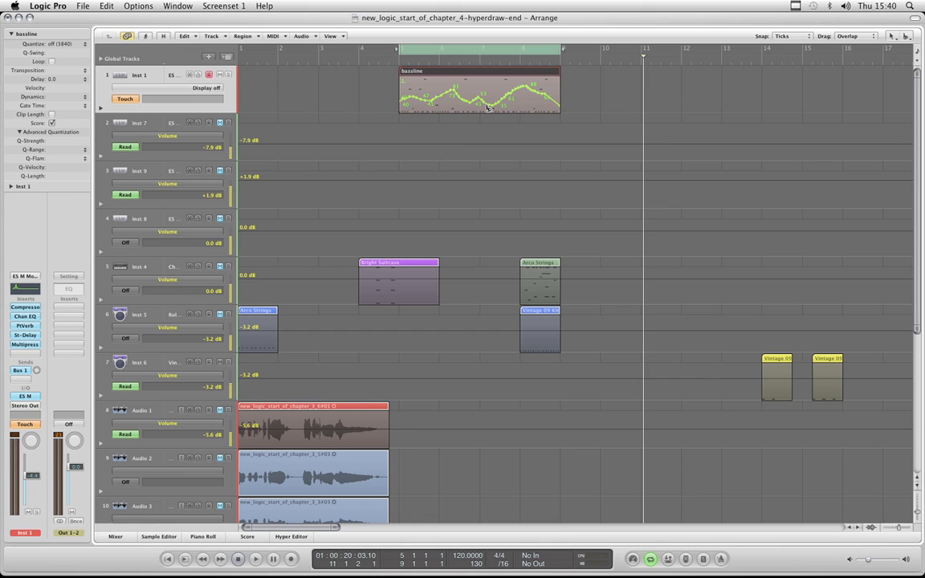
pyautogui.press('ctrl+super+y')
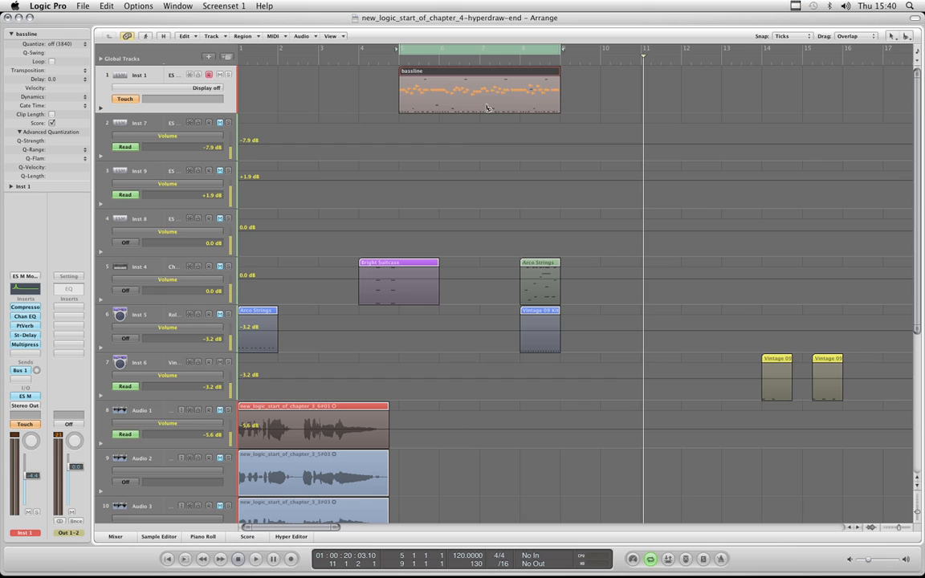
pyautogui.press('ctrl+super+y')
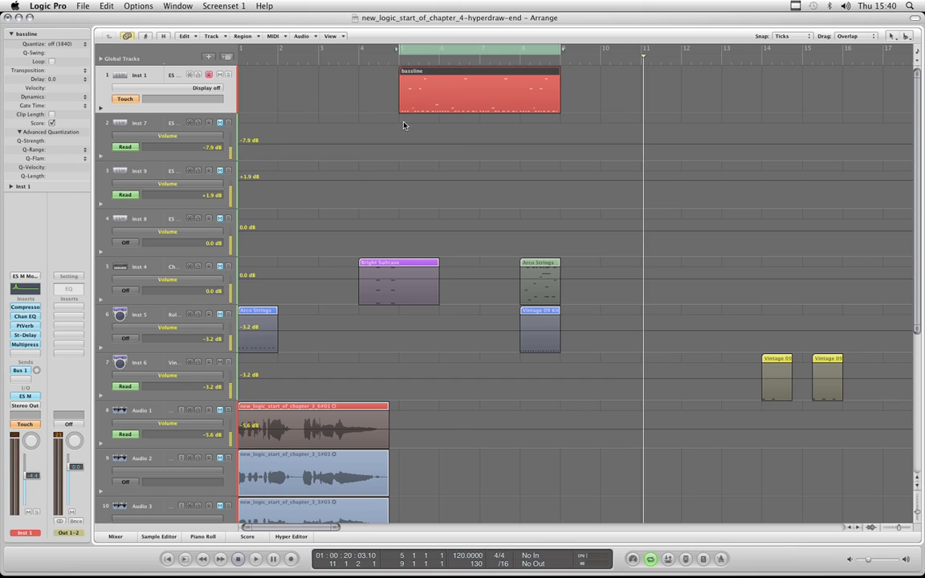
# Undo the moves of the Resonance and Cutoff automation into the region and deselect the bassline region
pyautogui.press('ctrl+super+y')
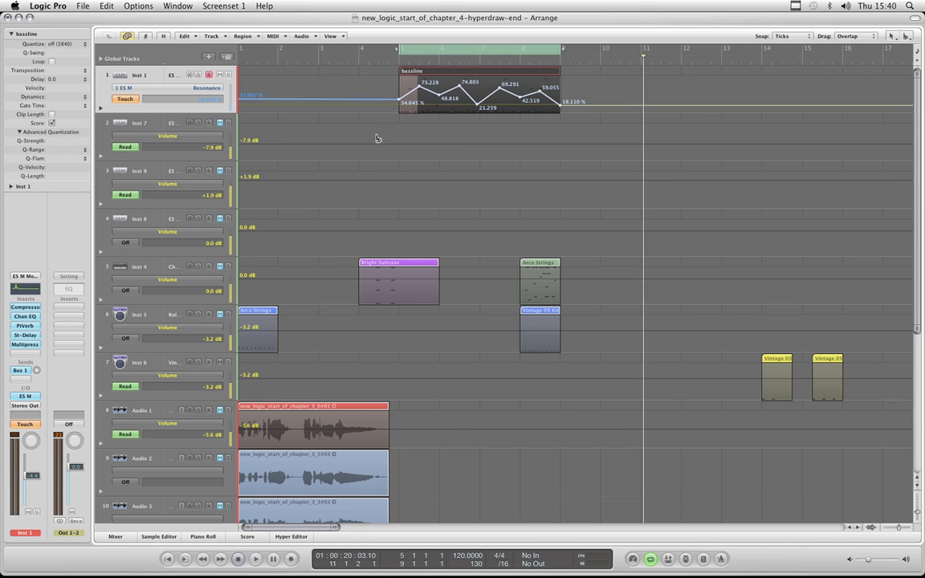
pyautogui.press('ctrl+super+y')
pyautogui.click(373, 72)
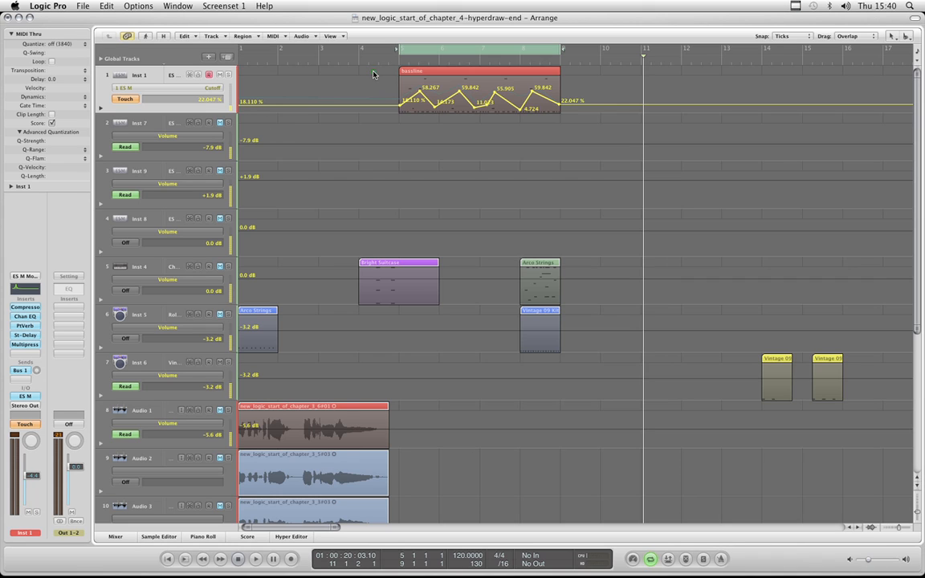
# Compare the bassline's track automation by switching the Inst 1 display between Resonance and Cutoff, ending on Cutoff
pyautogui.click(212, 88)
pyautogui.click(209, 91)
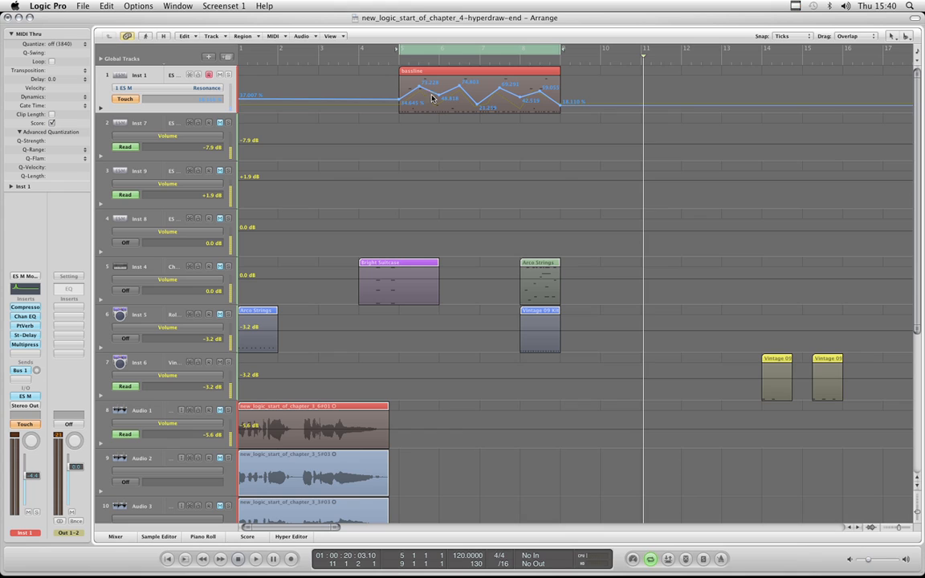
pyautogui.click(206, 88)
pyautogui.click(207, 85)
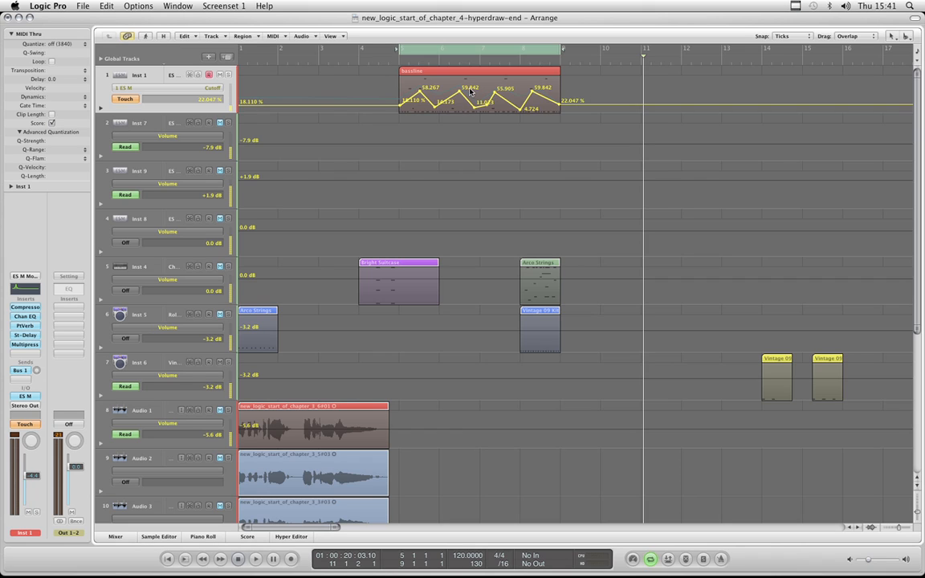
pyautogui.click(201, 86)
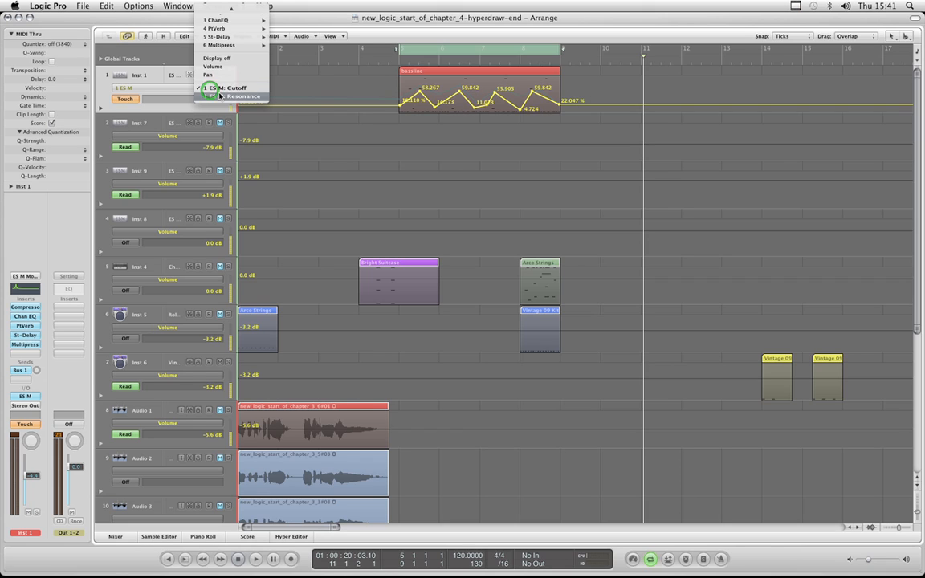
pyautogui.click(221, 96)
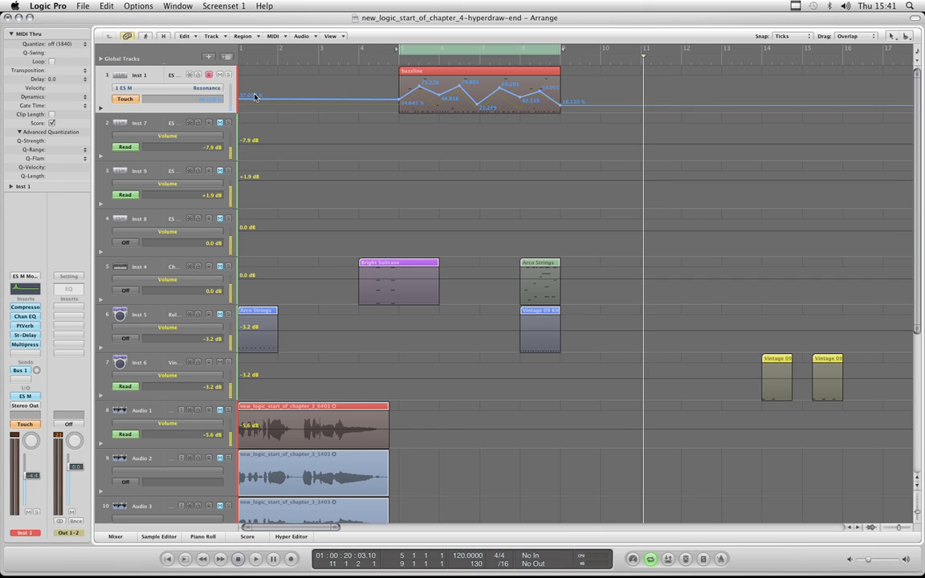
pyautogui.click(212, 88)
pyautogui.click(228, 77)
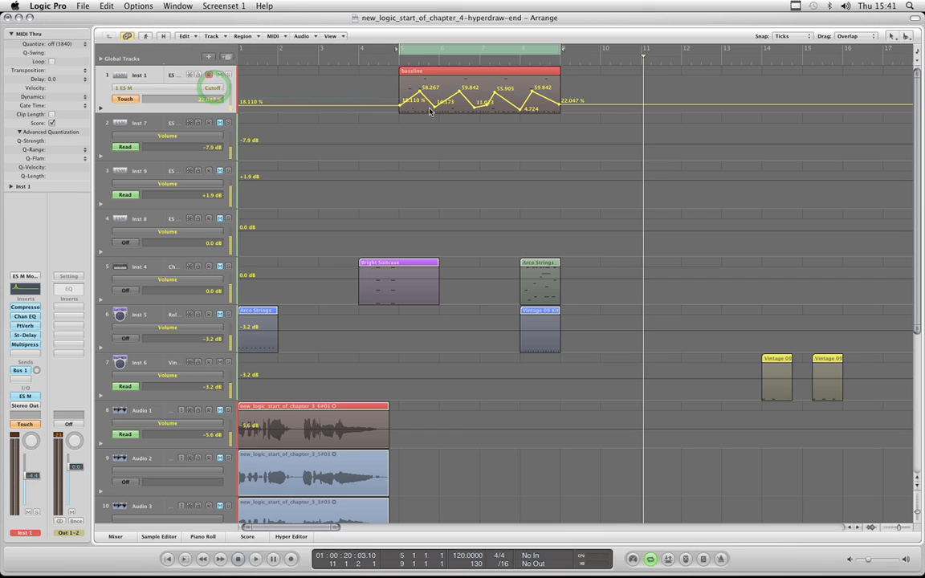
# Review the command for moving visible track automation to the region, and display the ES M Resonance automation on Inst 1
pyautogui.click(213, 36)
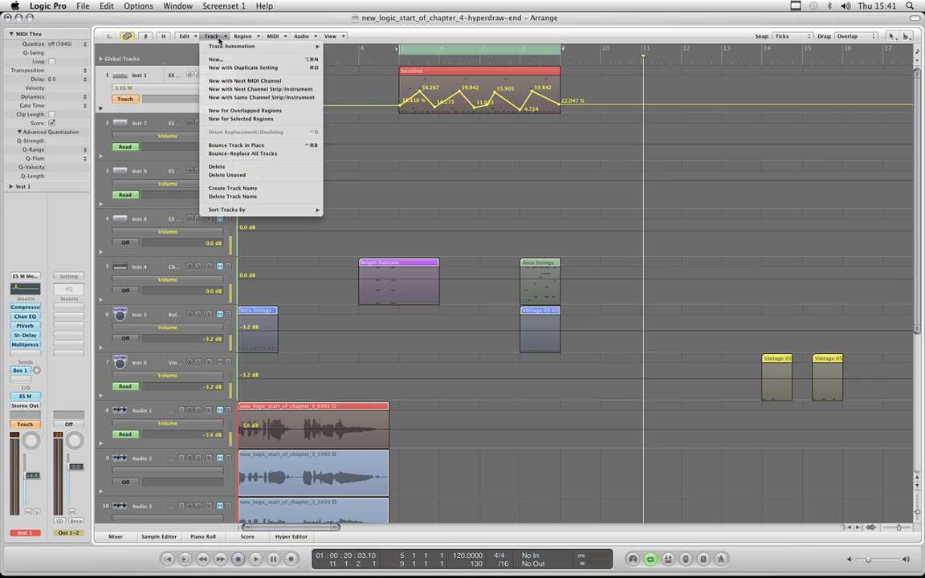
pyautogui.moveTo(233, 46)
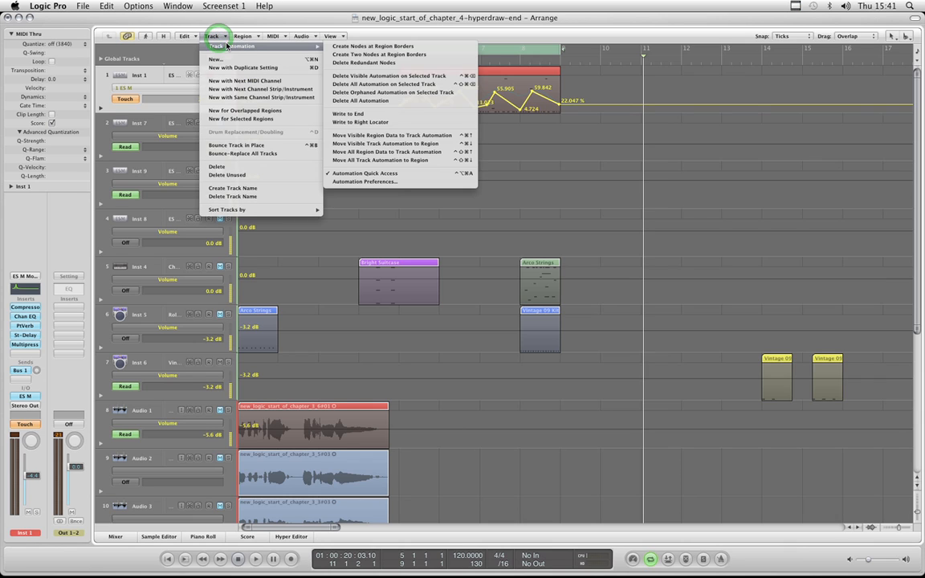
pyautogui.click(366, 143)
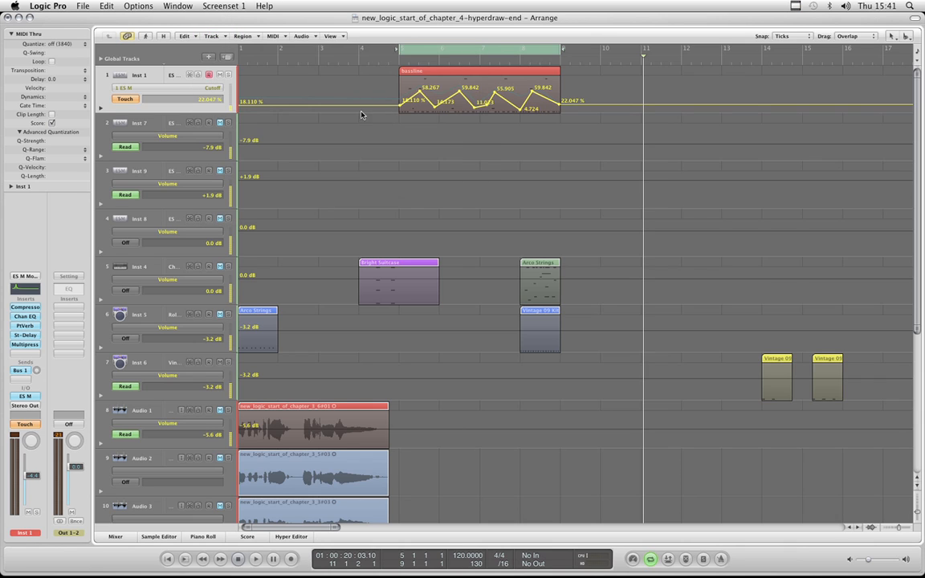
pyautogui.click(208, 92)
pyautogui.click(207, 88)
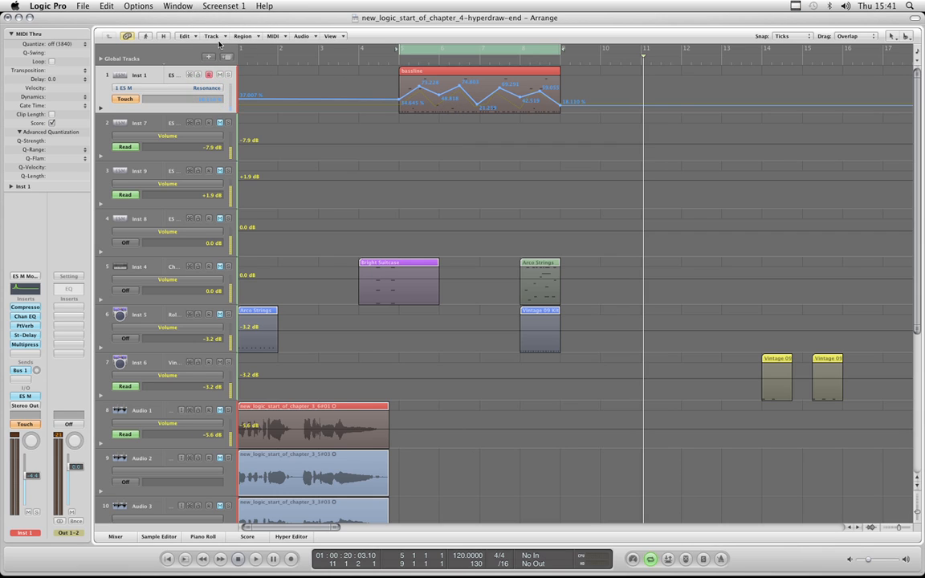
# Review the command for moving visible track automation to the region, and display the ES M Cutoff automation on Inst 1
pyautogui.click(213, 37)
pyautogui.moveTo(220, 46)
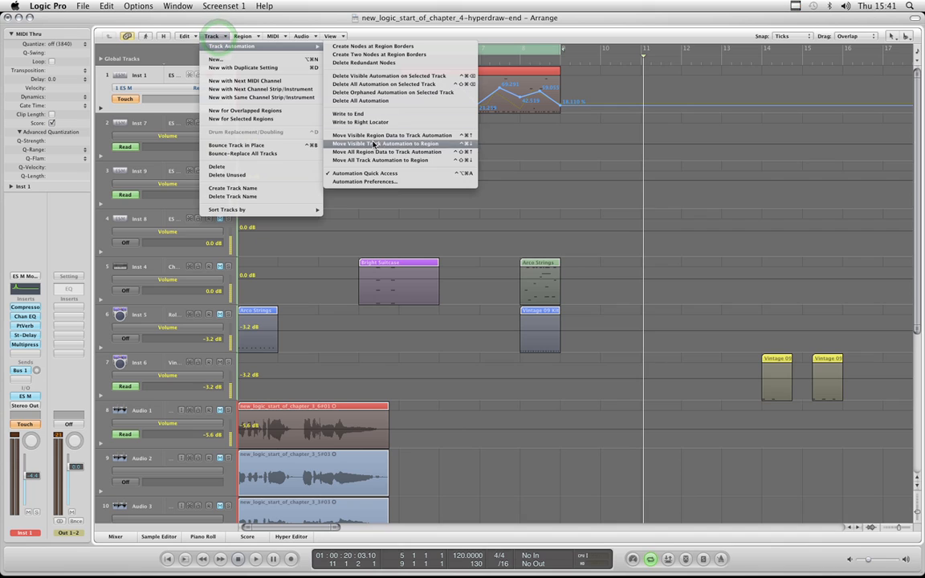
pyautogui.click(543, 41)
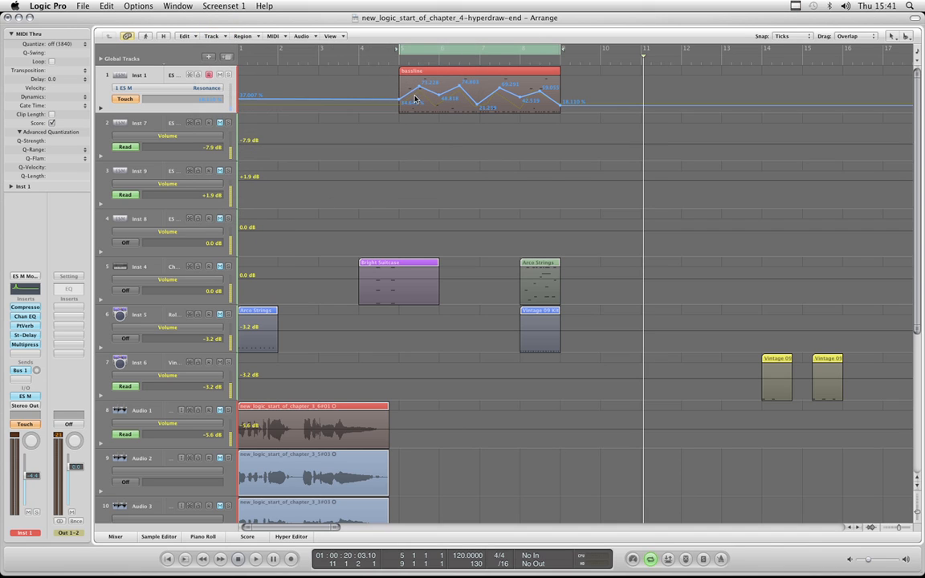
pyautogui.click(213, 94)
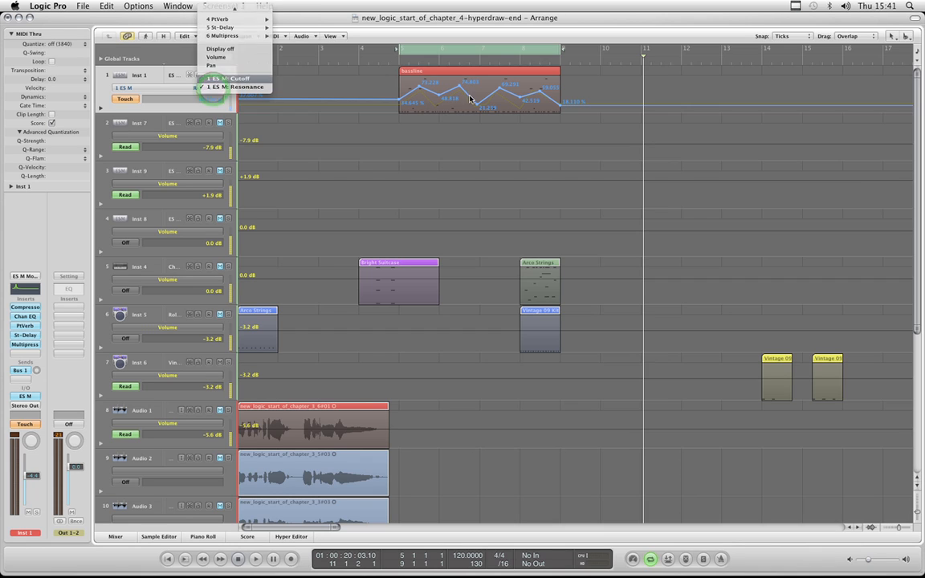
pyautogui.click(207, 86)
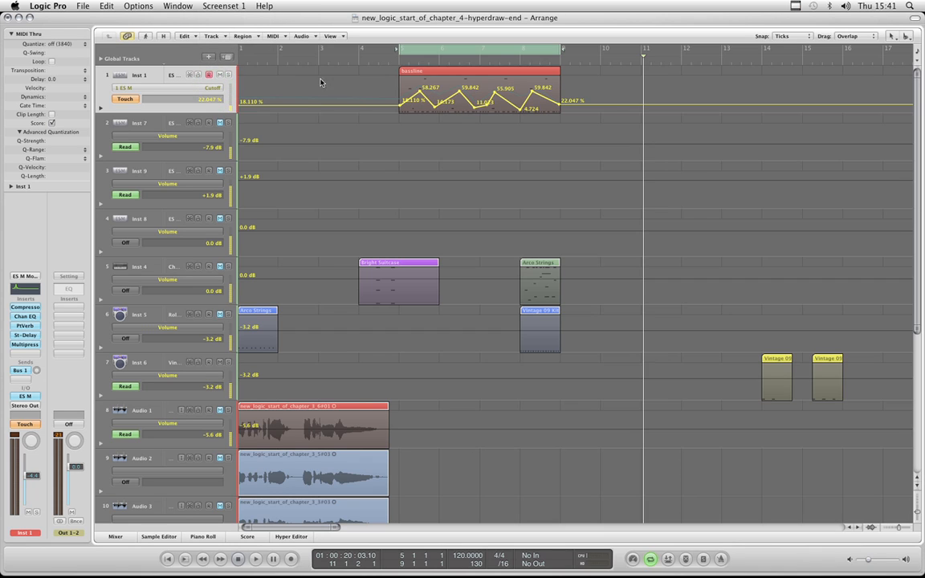
# Select the bassline region and move all of its track automation into the region
pyautogui.click(459, 64)
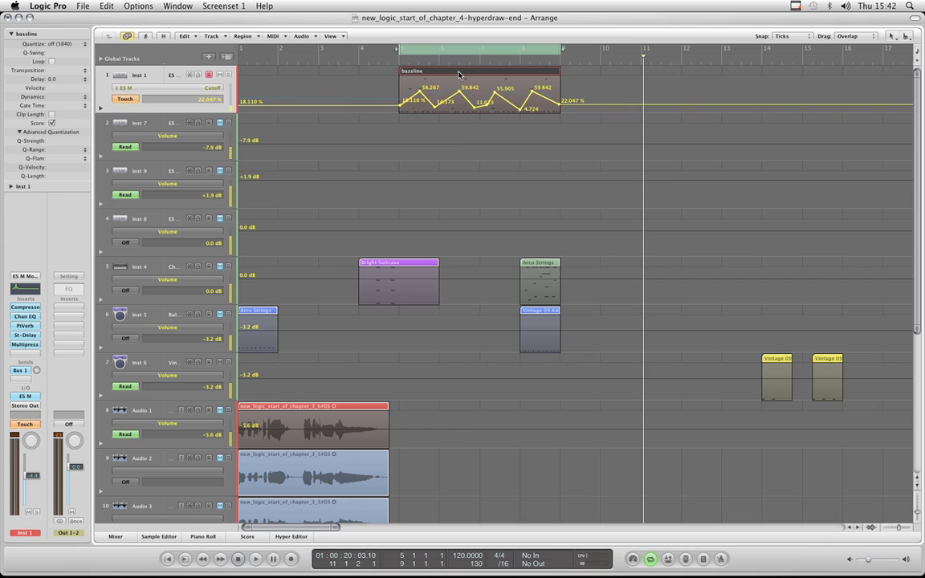
pyautogui.click(210, 36)
pyautogui.moveTo(233, 47)
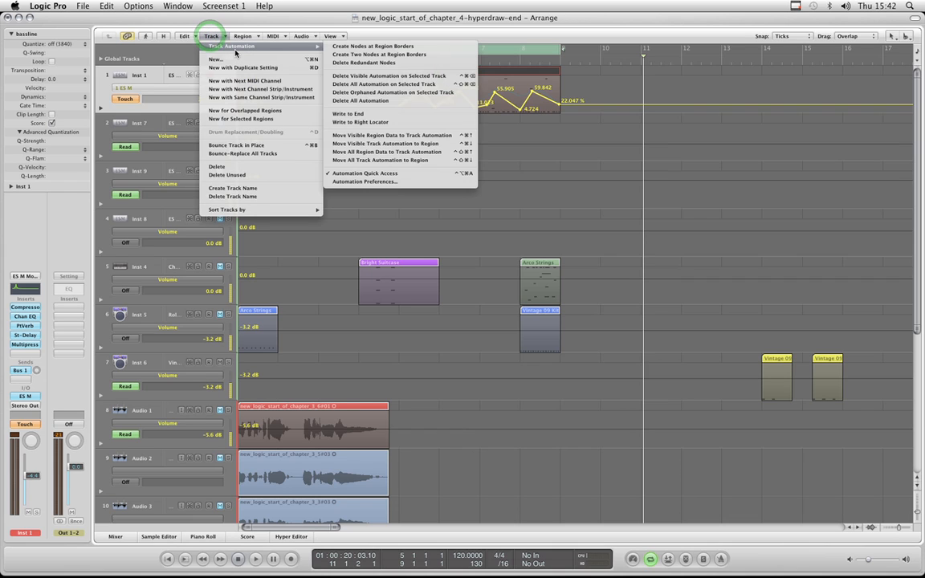
pyautogui.click(377, 162)
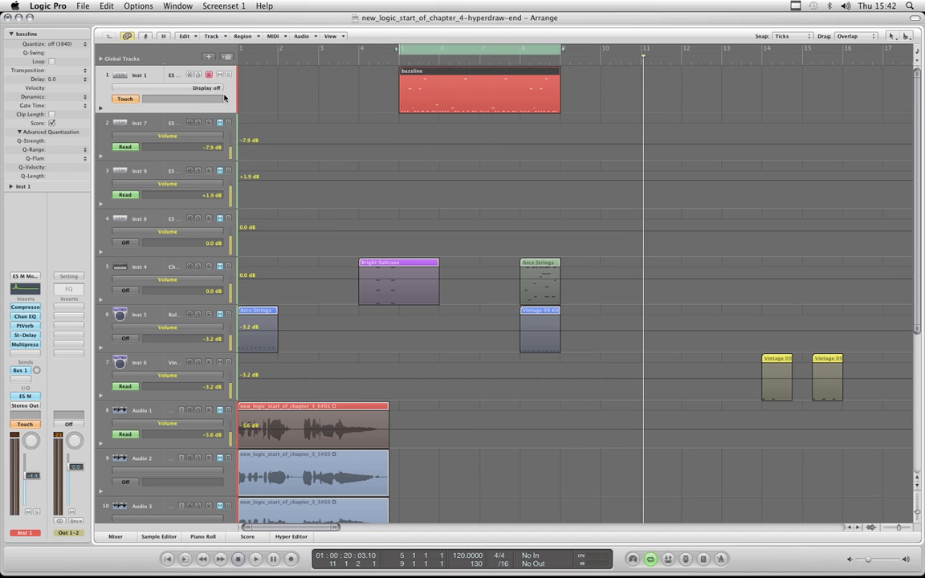
# Cycle through every automation lane stored in the bassline region, ending with the region automation hidden
pyautogui.click(460, 75)
pyautogui.press('ctrl+super+y')
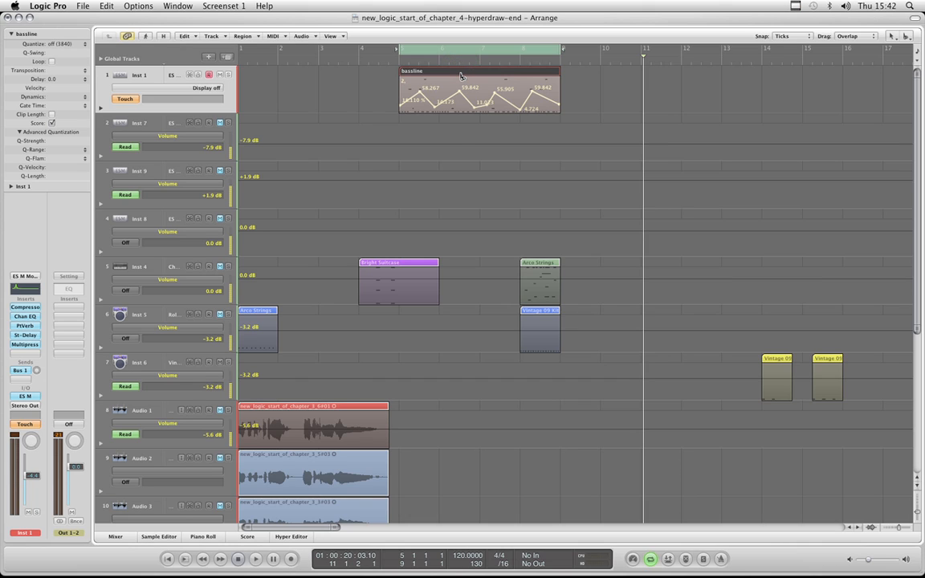
pyautogui.press('ctrl+super+y')
pyautogui.press('ctrl+super+y')
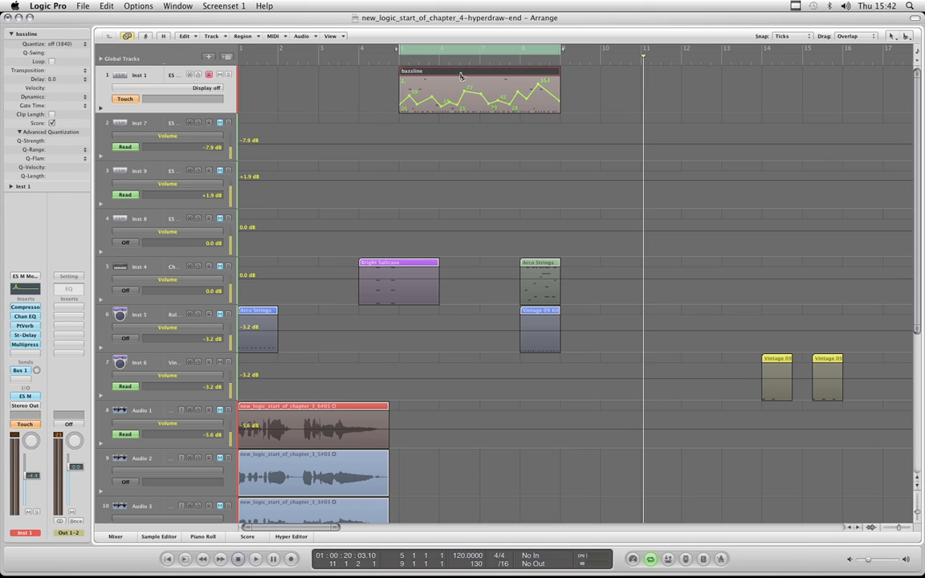
pyautogui.press('ctrl+super+y')
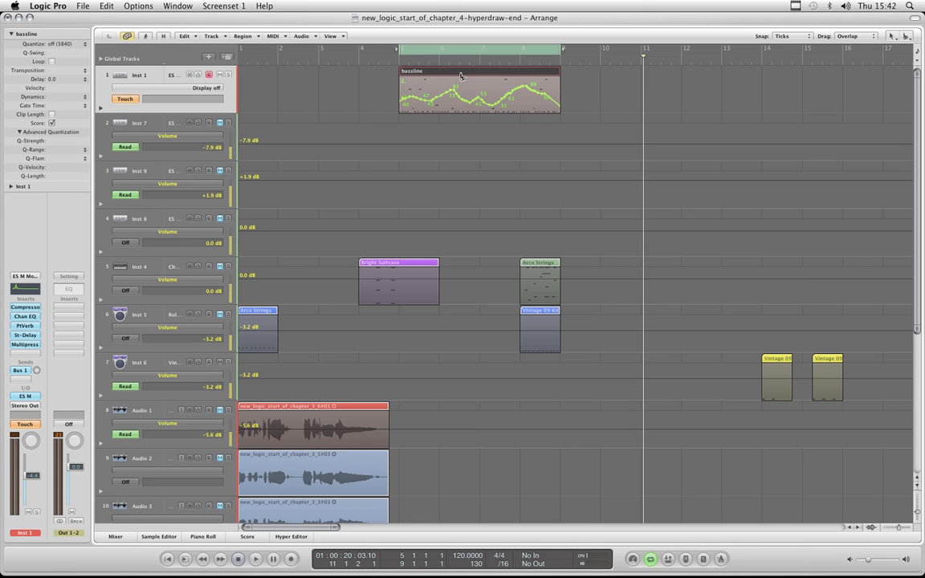
pyautogui.press('ctrl+super+y')
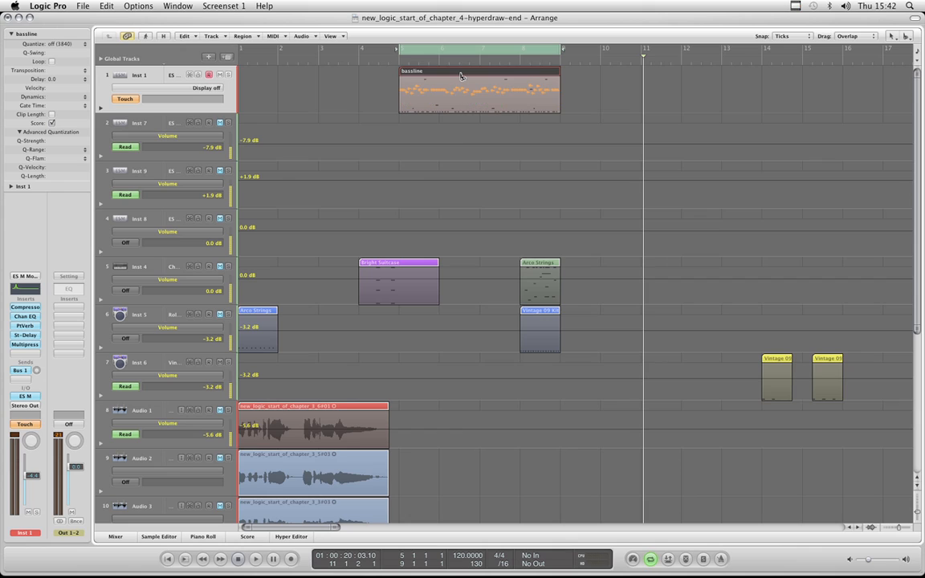
pyautogui.press('ctrl+super+y')
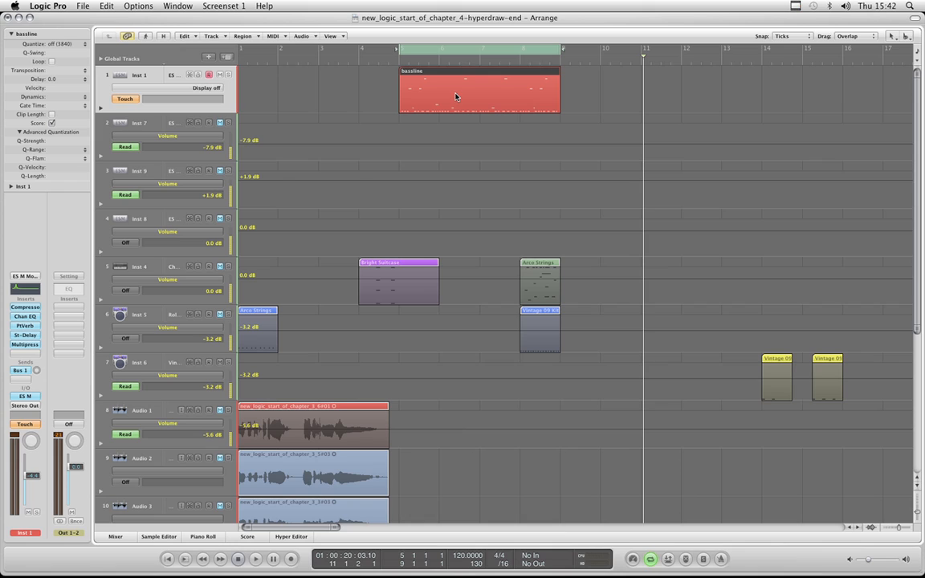
# Check the Inst 1 automation parameter list and display ES M Cutoff, bringing the start of the track fully into view
pyautogui.click(198, 88)
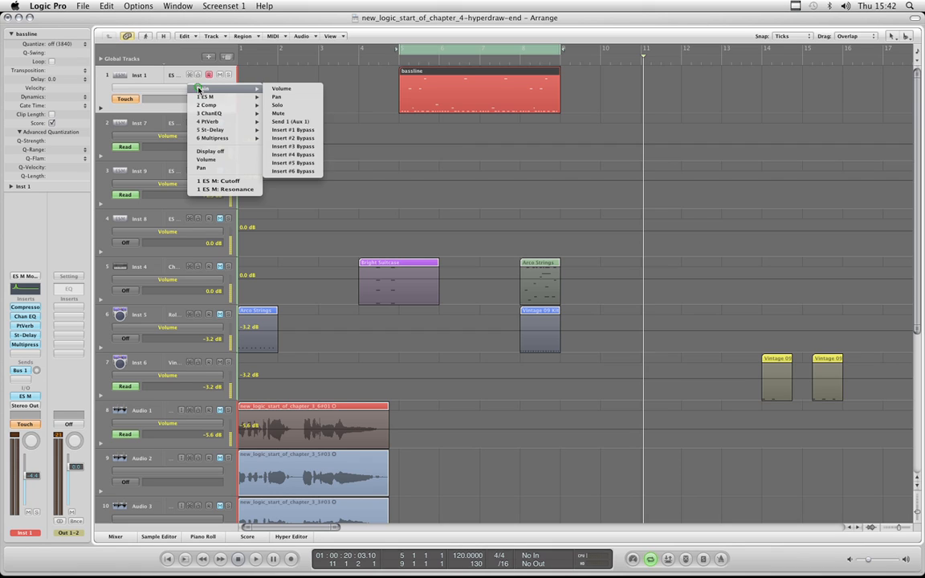
pyautogui.click(203, 92)
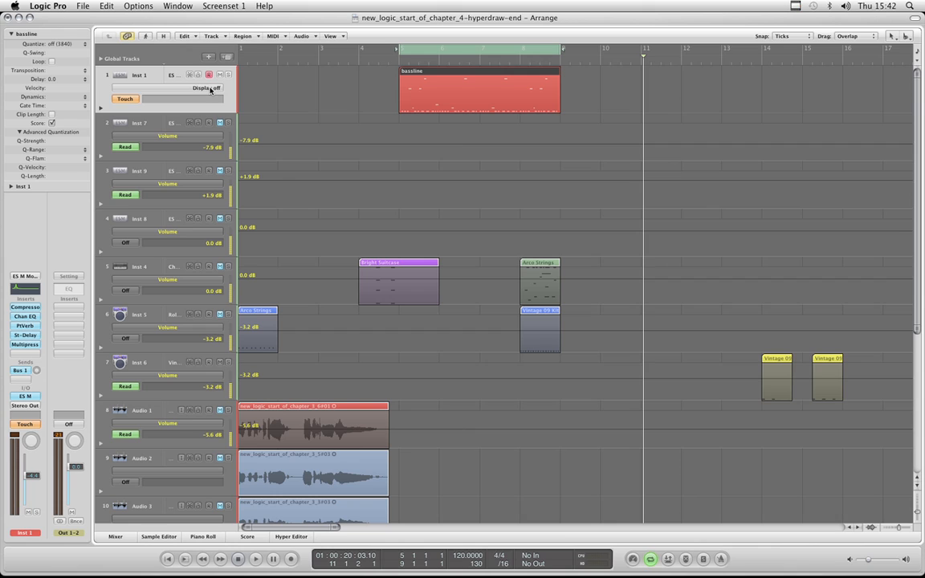
pyautogui.click(207, 88)
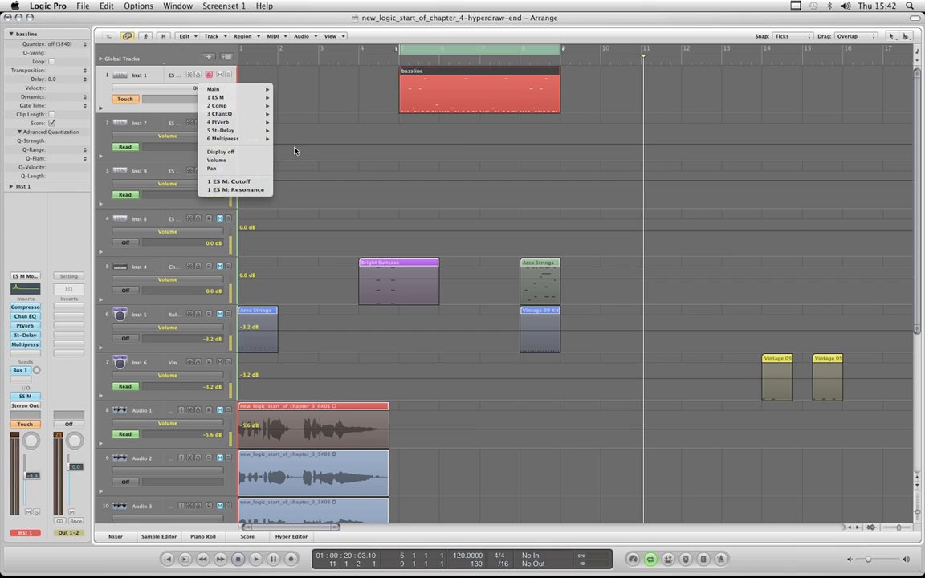
pyautogui.click(241, 183)
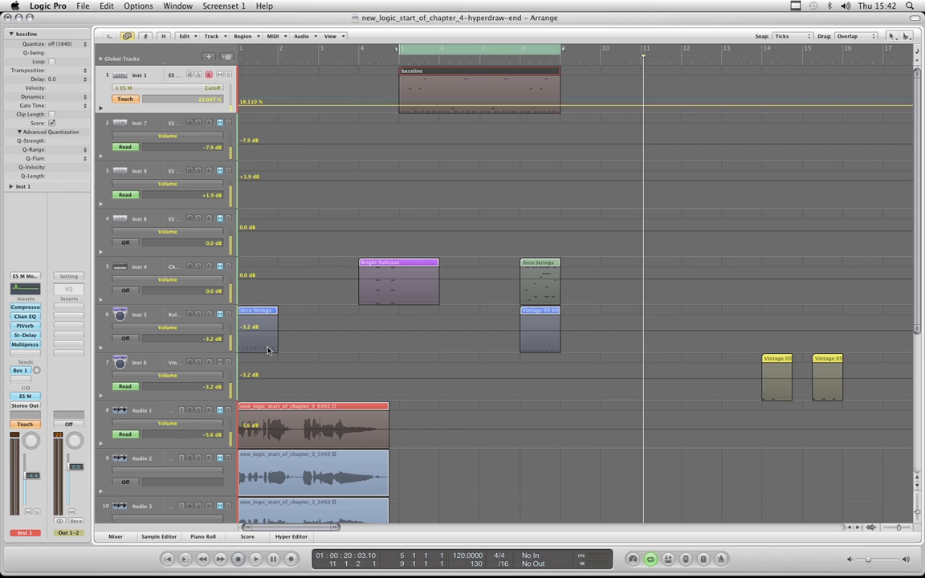
pyautogui.moveTo(284, 531); pyautogui.dragTo(243, 530)
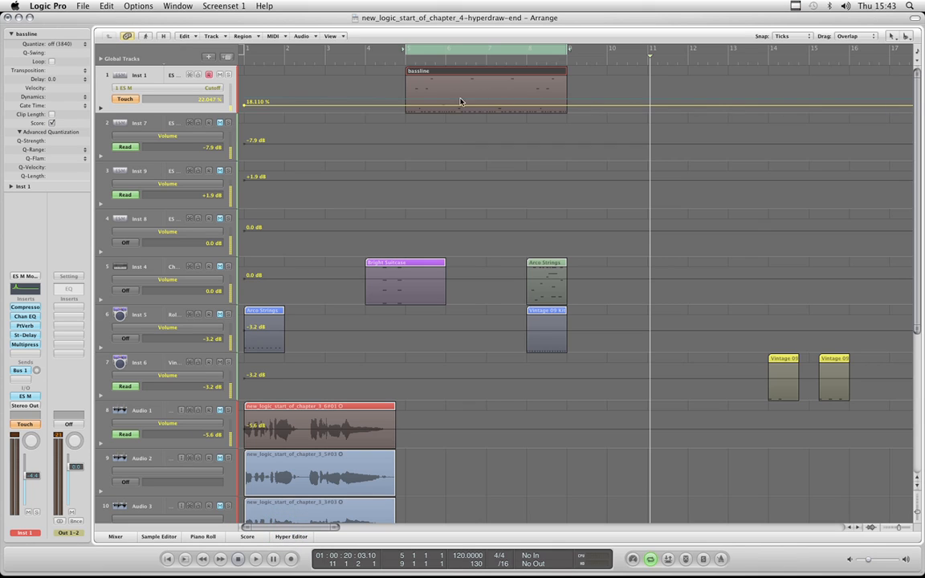
# Delete the leftover Cutoff node at the start of Inst 1 and redisplay ES M Cutoff from the full parameter list
pyautogui.click(244, 105)
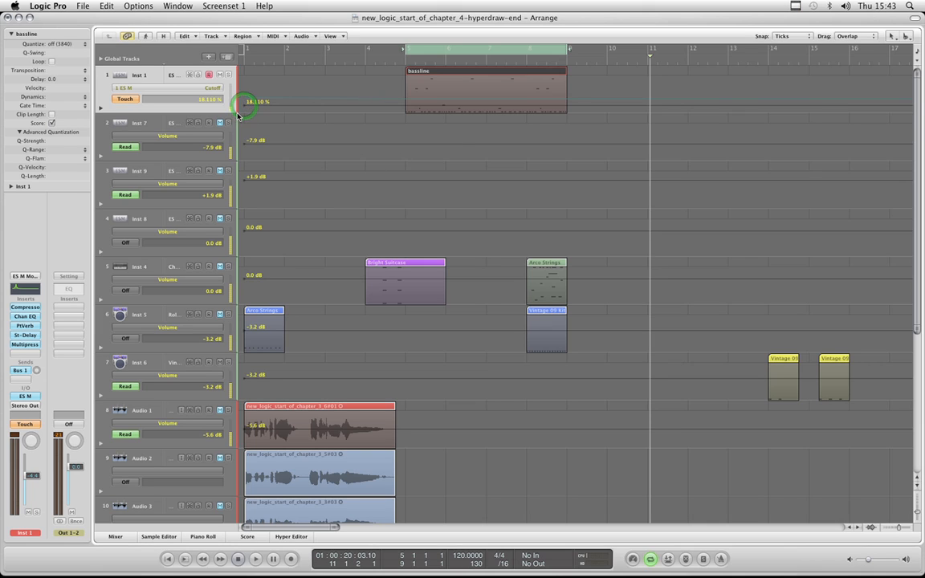
pyautogui.click(208, 86)
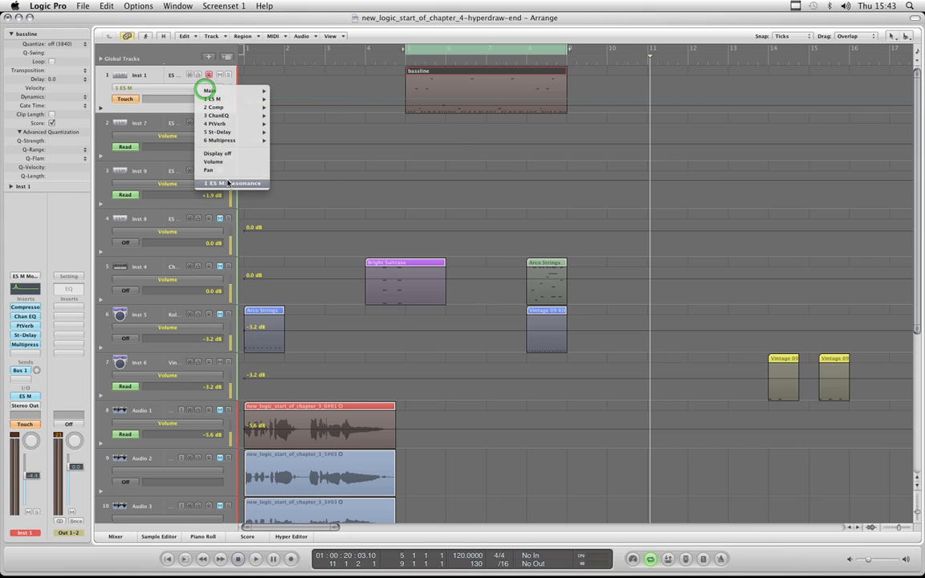
pyautogui.moveTo(237, 99)
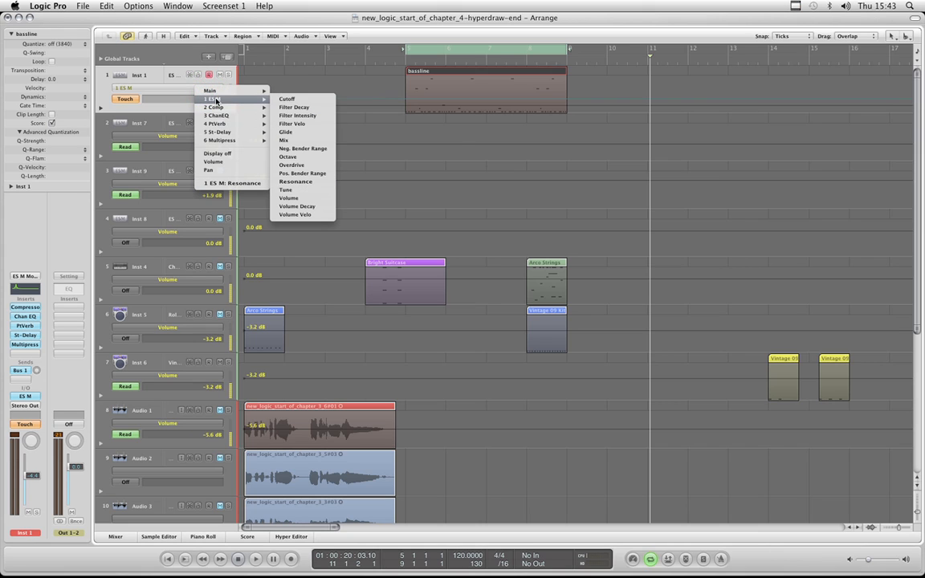
pyautogui.click(295, 102)
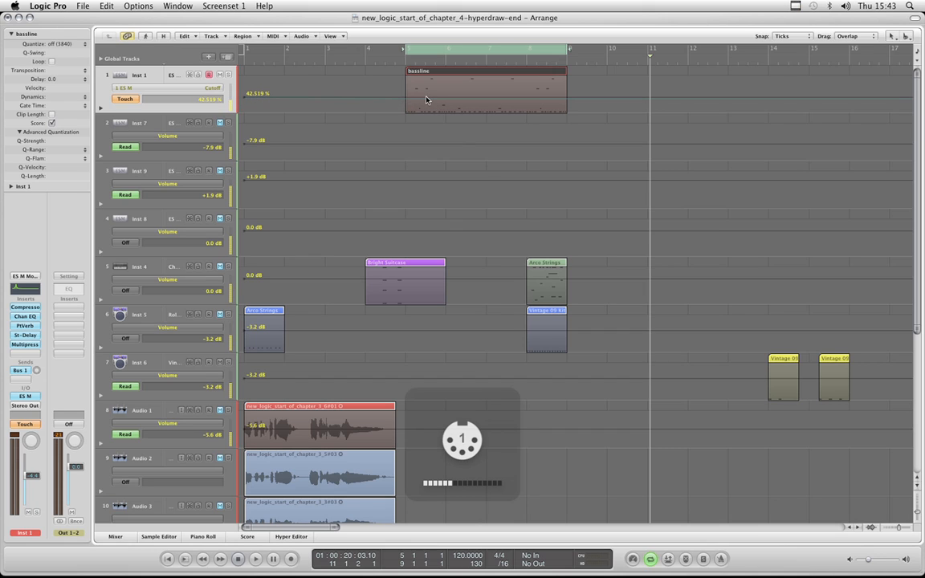
# Try adding a Cutoff automation node inside the bassline region, and undo back to the original starting node
pyautogui.click(426, 100)
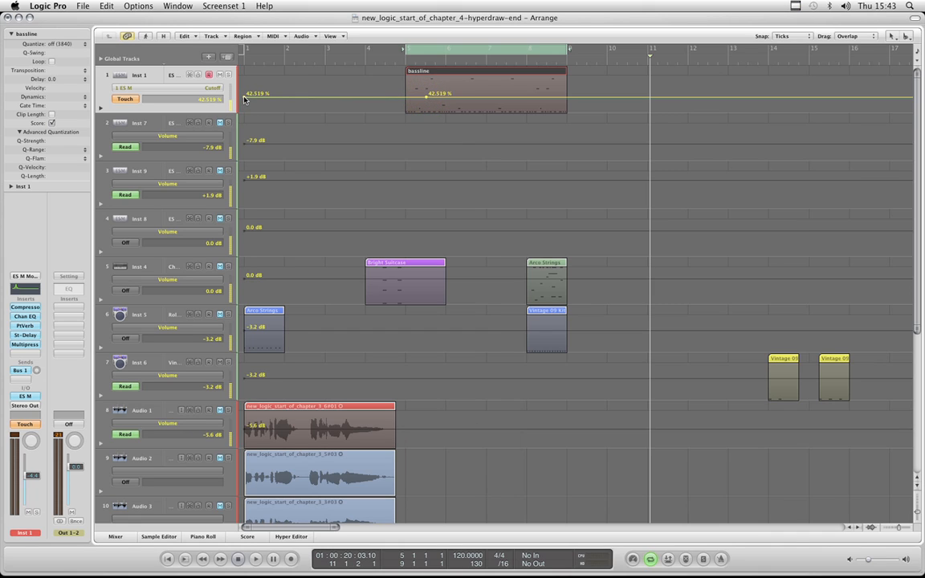
pyautogui.click(384, 105)
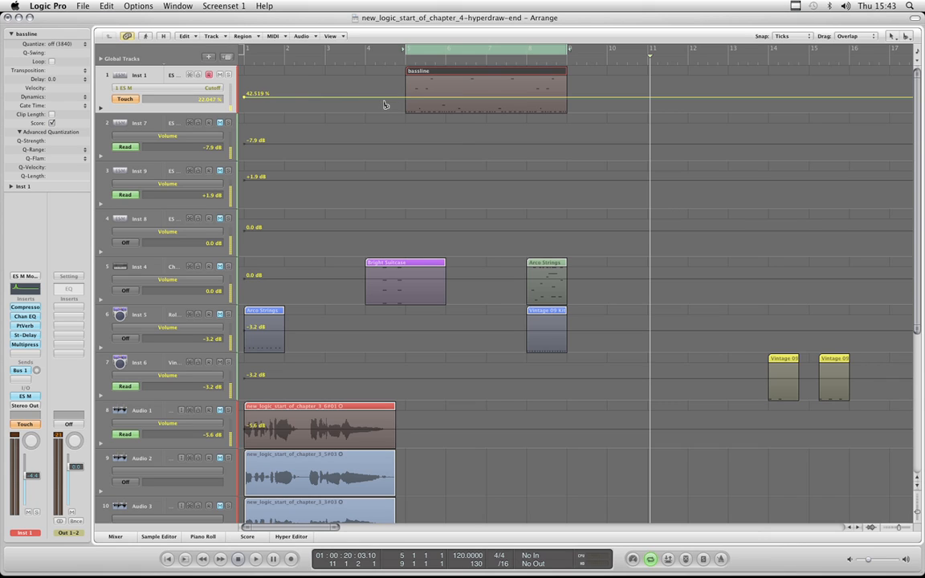
pyautogui.press('super+z')
pyautogui.click(384, 103)
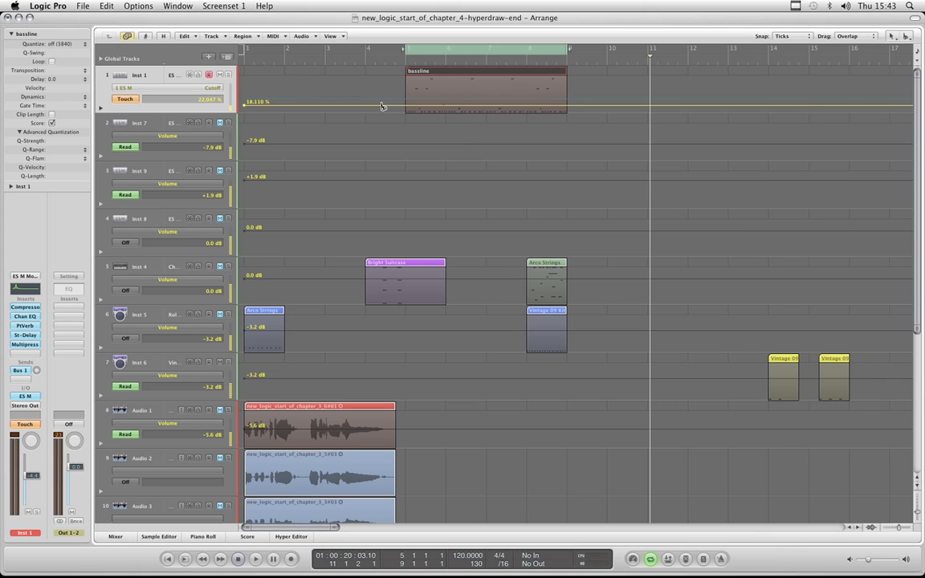
pyautogui.moveTo(383, 97); pyautogui.dragTo(383, 105)
# Delete the remaining ES M Cutoff track automation node at the start of Inst 1
pyautogui.click(210, 87)
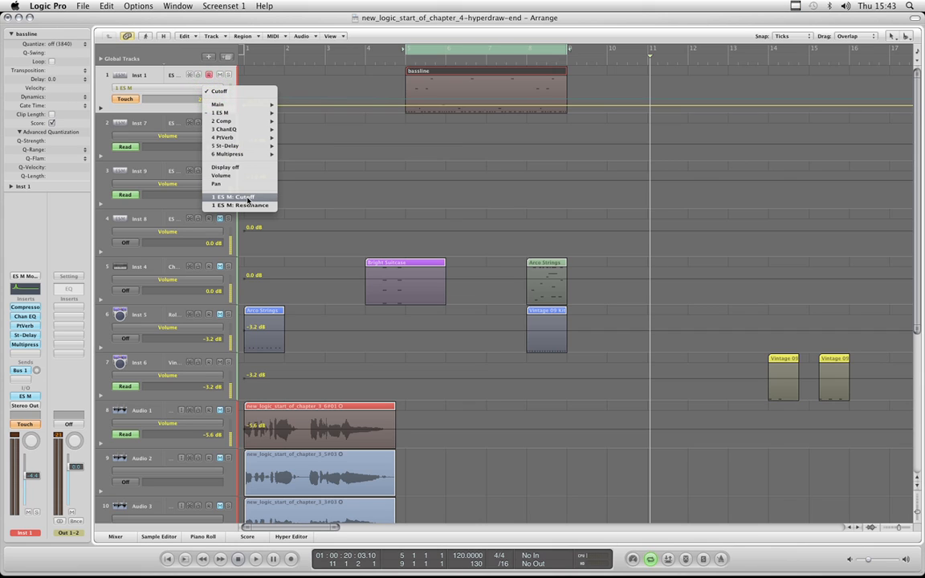
pyautogui.click(248, 198)
pyautogui.click(245, 105)
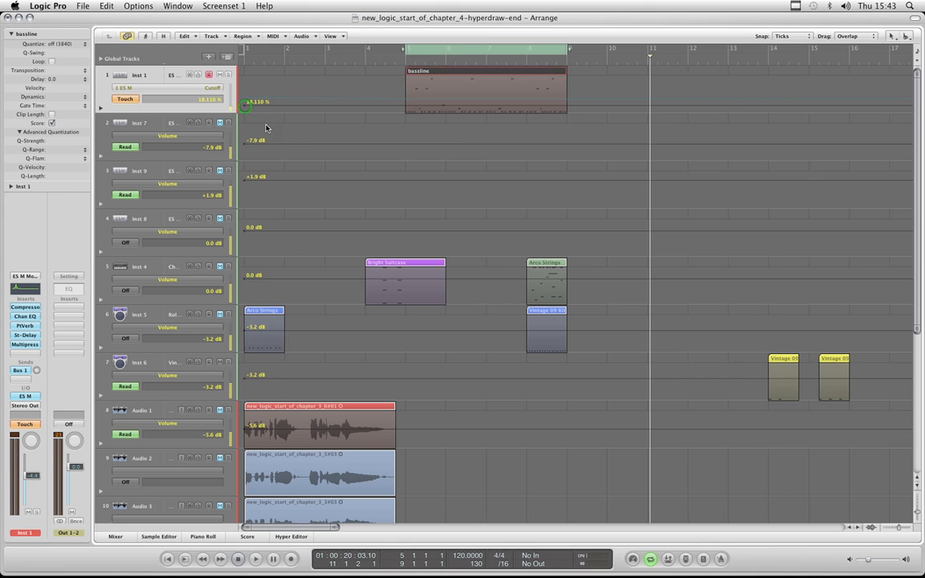
# Display ES M Resonance on Inst 1, delete its remaining track automation nodes, and check the automation parameter list
pyautogui.click(214, 90)
pyautogui.click(209, 88)
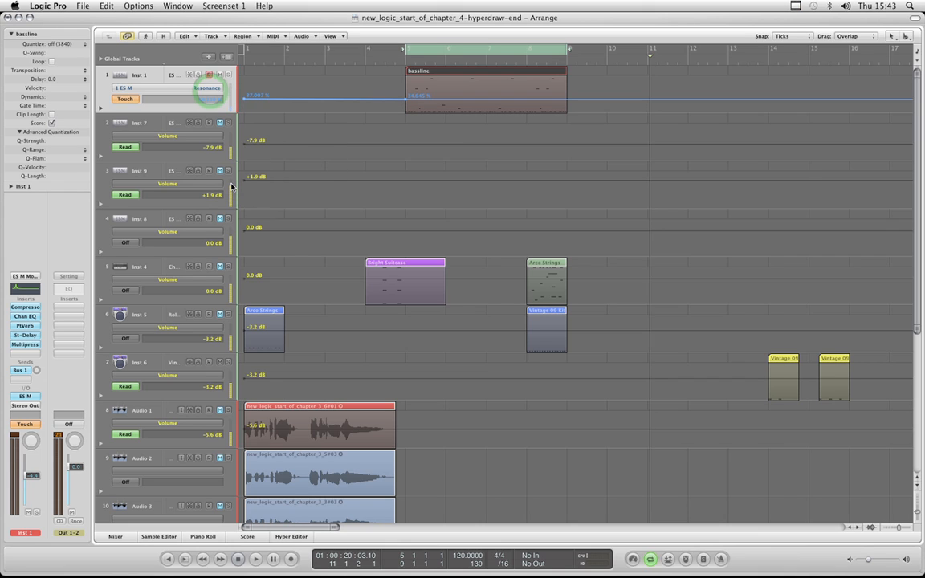
pyautogui.click(406, 98)
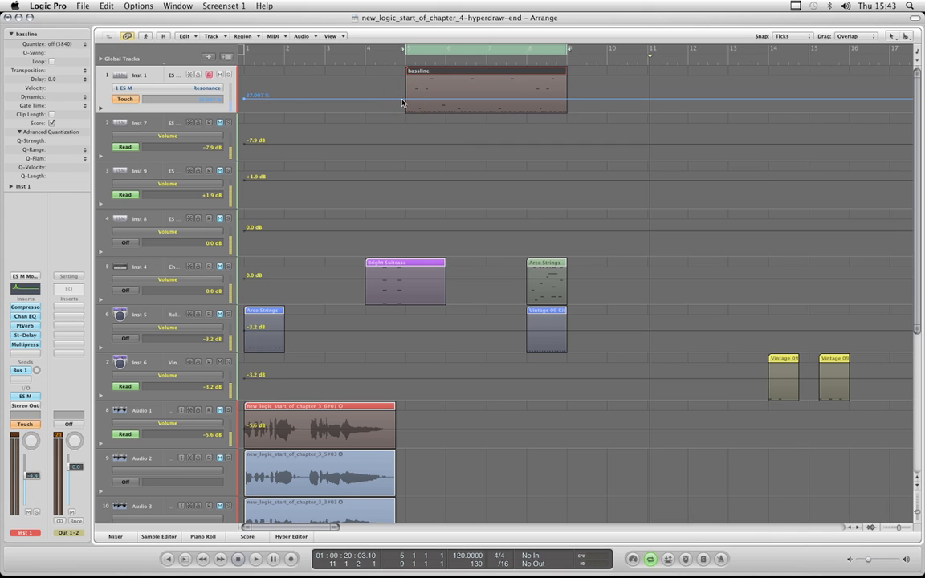
pyautogui.click(211, 89)
pyautogui.click(210, 88)
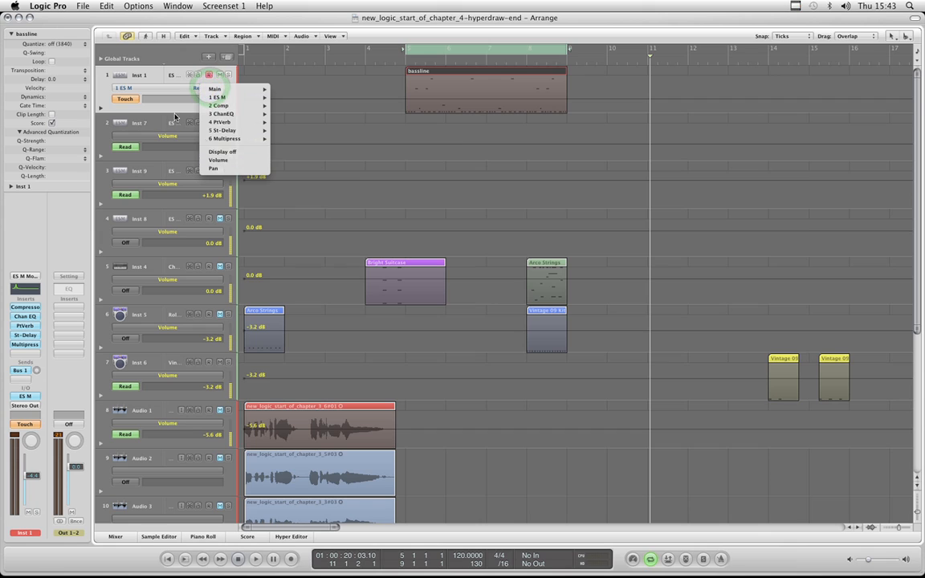
pyautogui.press('Escape')
# Open the bassline region in the Piano Roll and enlarge its automation area, showing the region from its start
pyautogui.click(450, 74)
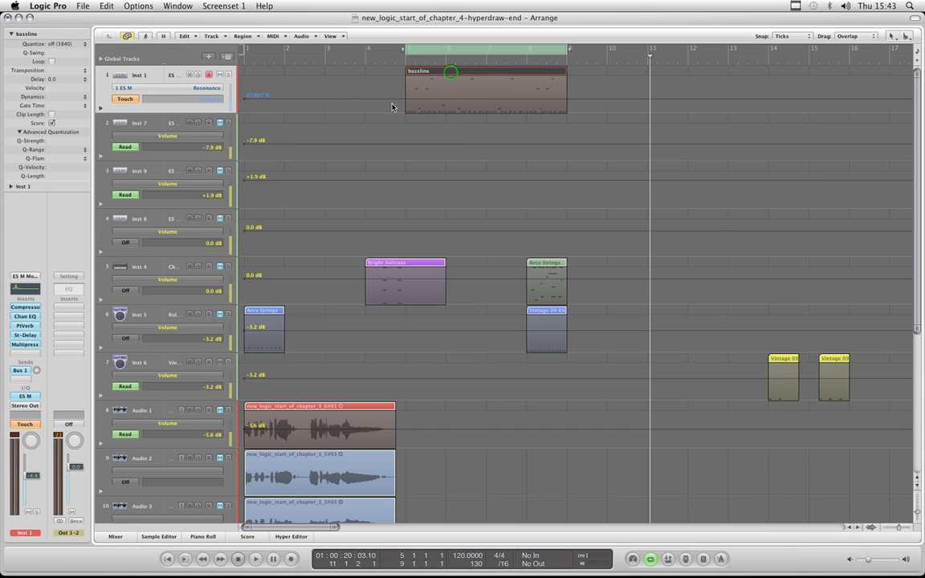
pyautogui.click(462, 71)
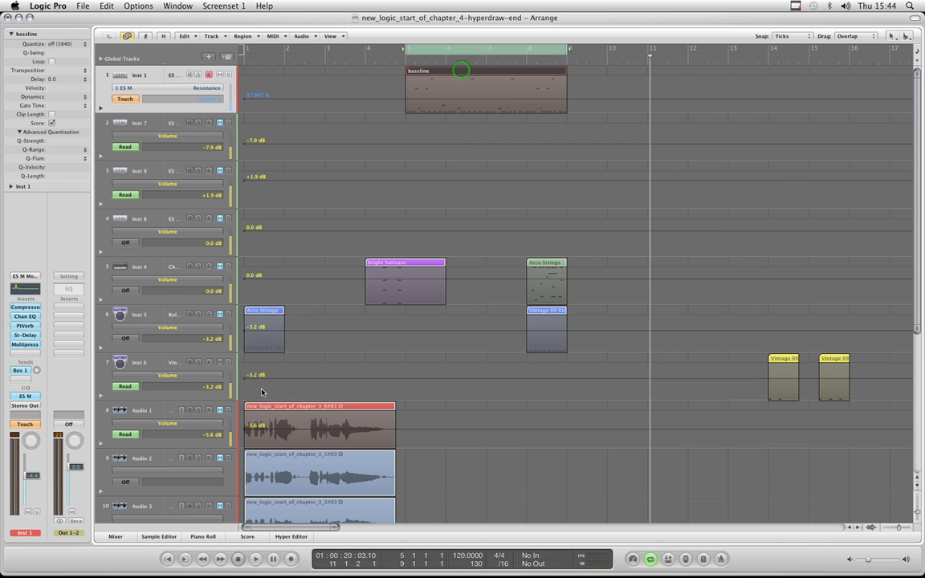
pyautogui.click(201, 536)
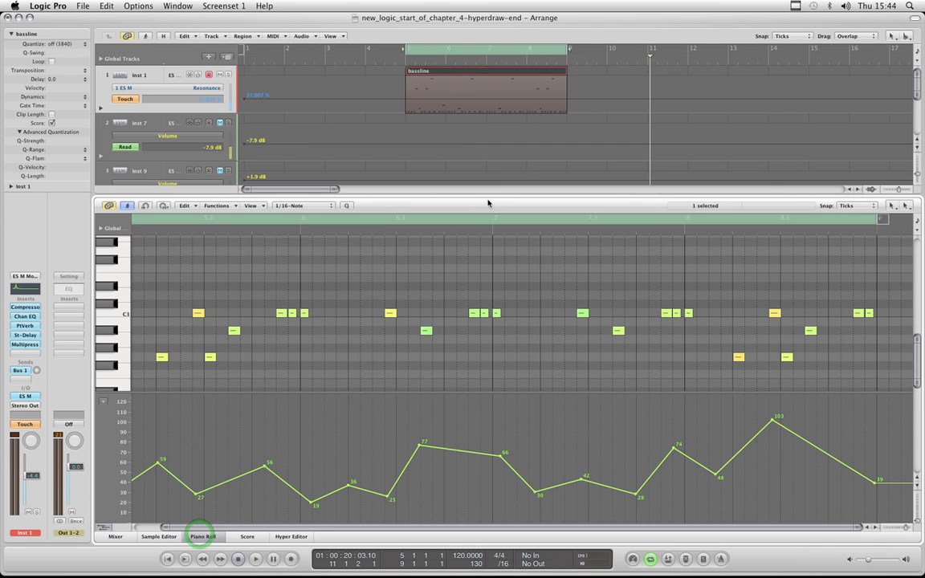
pyautogui.moveTo(487, 196); pyautogui.dragTo(487, 185)
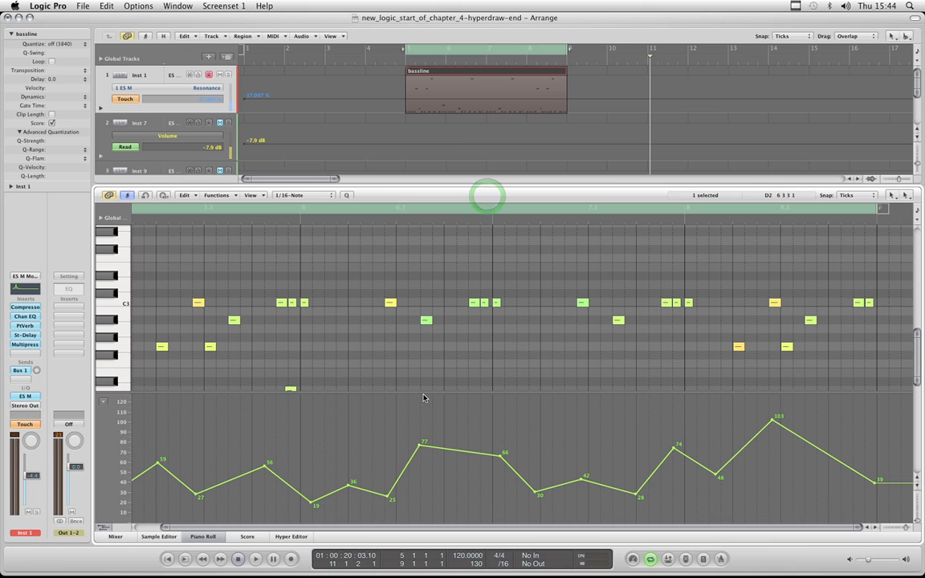
pyautogui.moveTo(423, 393); pyautogui.dragTo(423, 374)
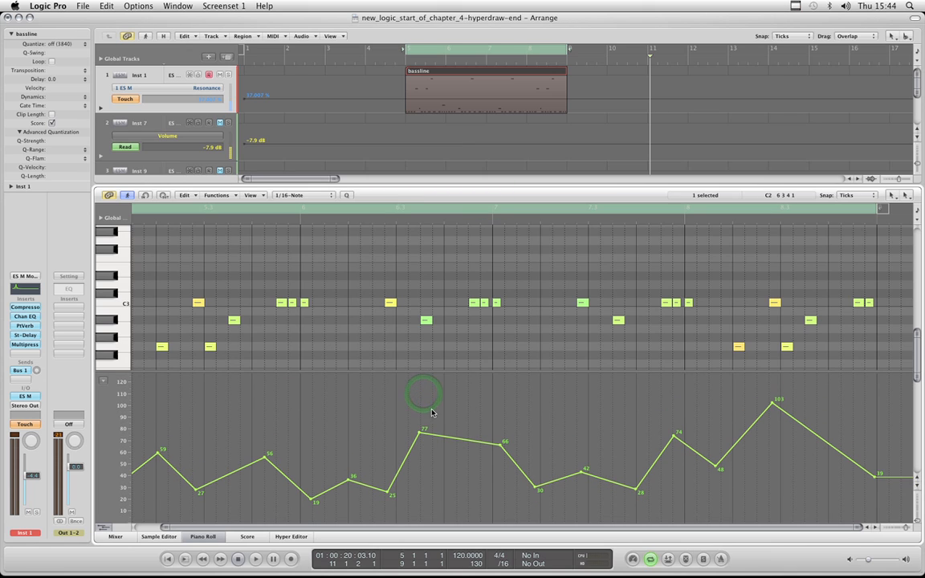
pyautogui.moveTo(184, 528); pyautogui.dragTo(159, 527)
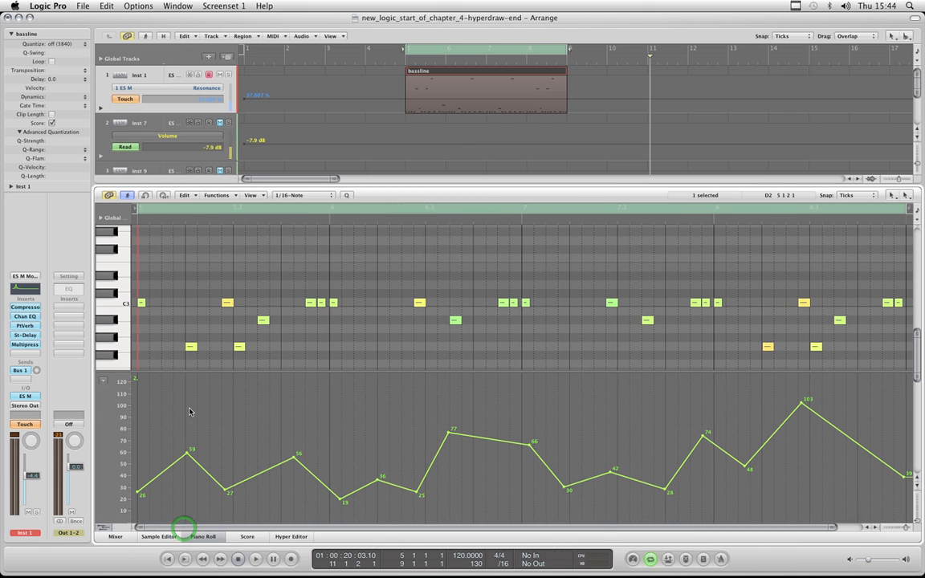
# Cycle through the bassline region's automation curves in the Piano Roll until the first green controller curve is displayed
pyautogui.press('super+z')
pyautogui.press('super+z')
pyautogui.press('super+z')
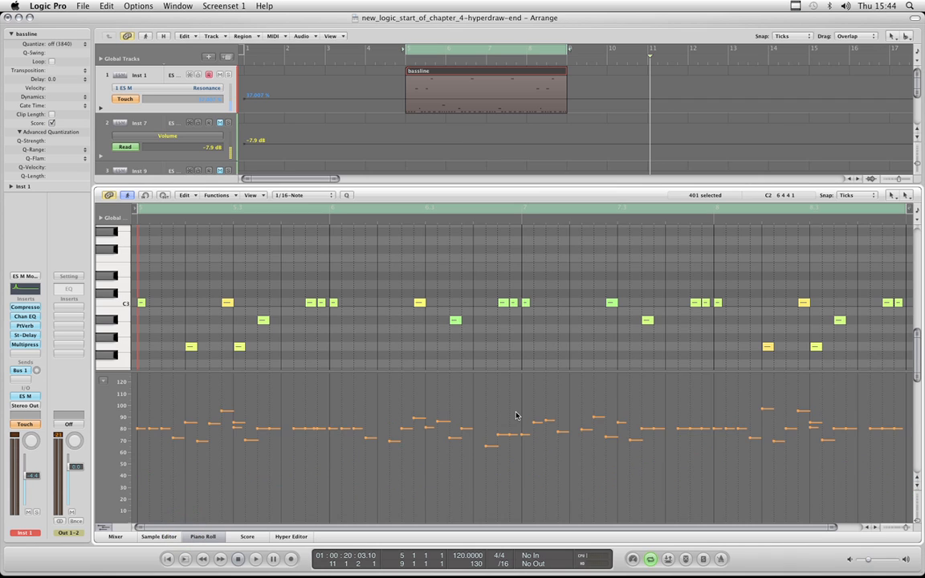
pyautogui.press('super+shift+z')
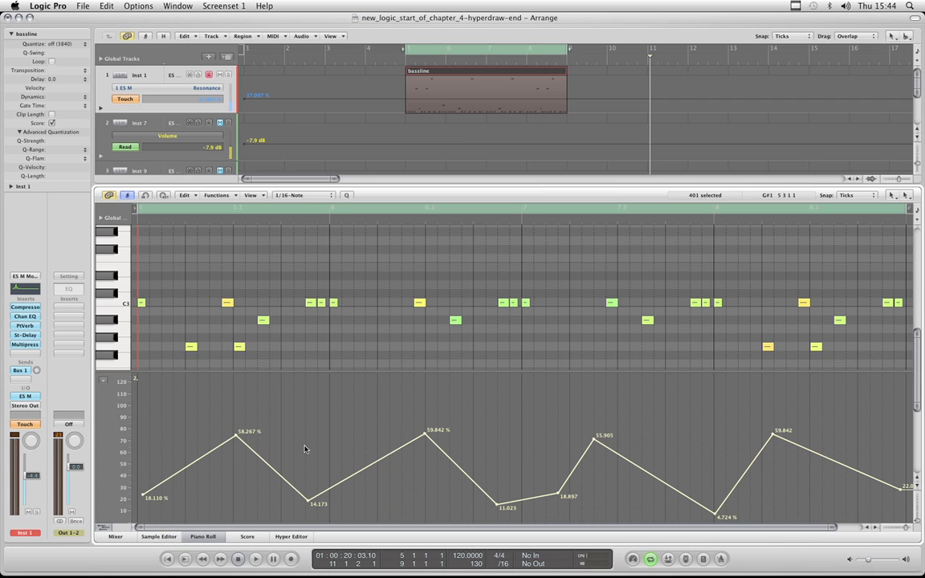
pyautogui.click(463, 400)
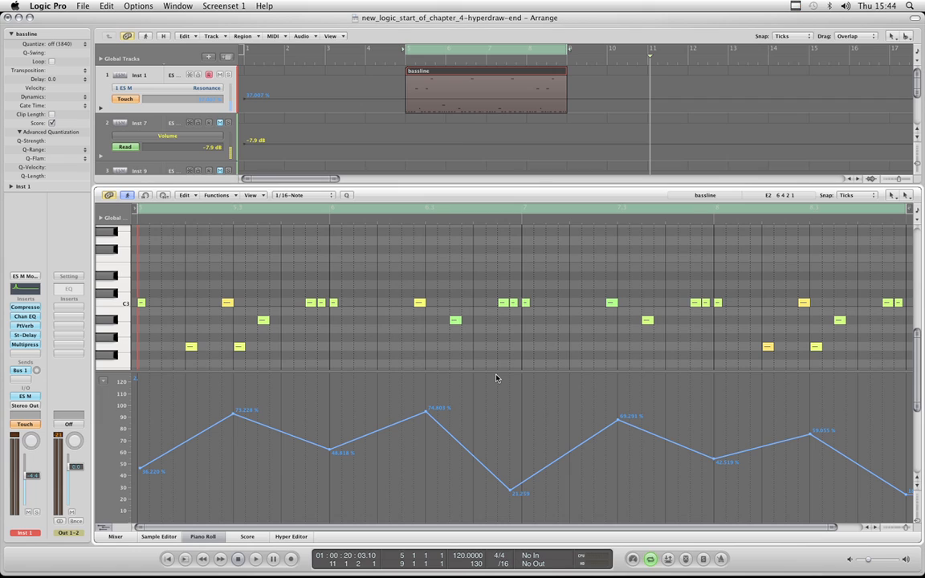
pyautogui.hotkey('ctrl', 'p')
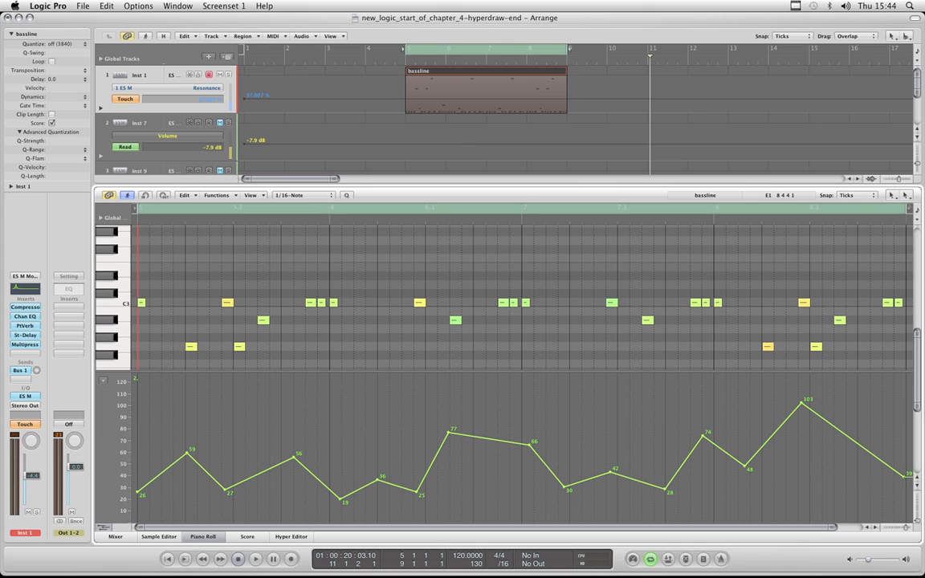
# Delete all nodes of the two green controller curves in the bassline region's automation
pyautogui.moveTo(907, 474); pyautogui.dragTo(126, 474)
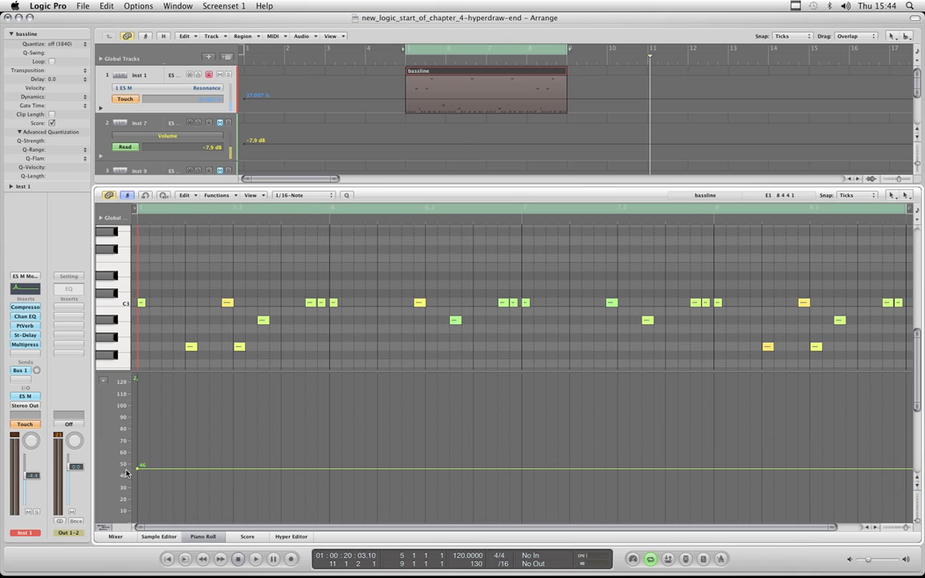
pyautogui.click(135, 472)
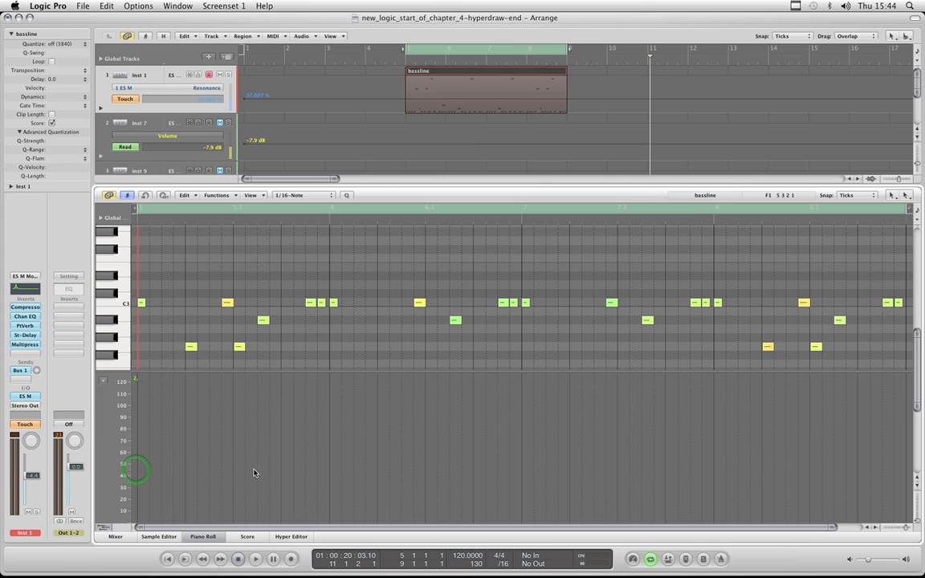
pyautogui.press('super+z')
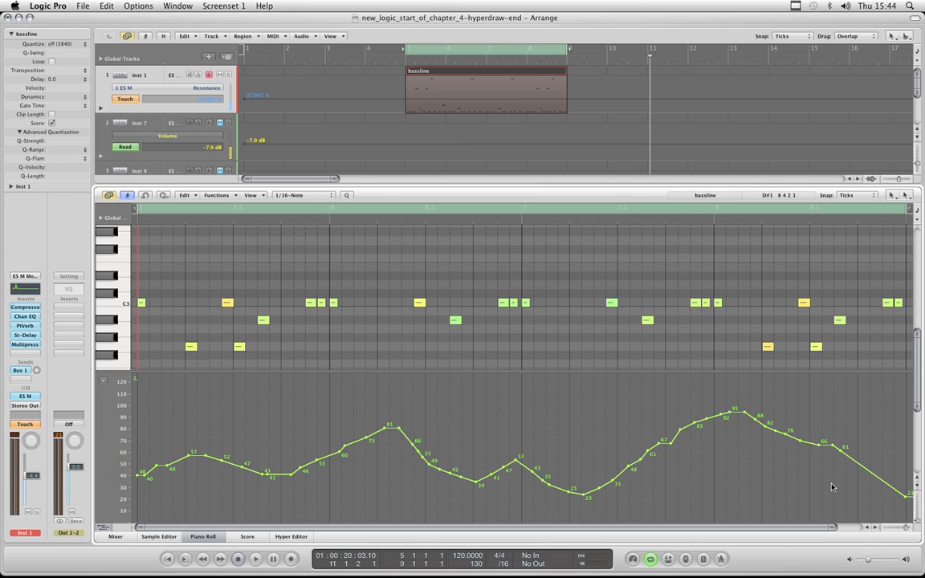
pyautogui.moveTo(908, 499)
pyautogui.mouseDown()
pyautogui.moveTo(763, 423)
pyautogui.moveTo(613, 472)
pyautogui.moveTo(387, 439)
pyautogui.moveTo(266, 475)
pyautogui.moveTo(169, 459)
pyautogui.moveTo(138, 475)
pyautogui.mouseUp()
pyautogui.click(138, 475)
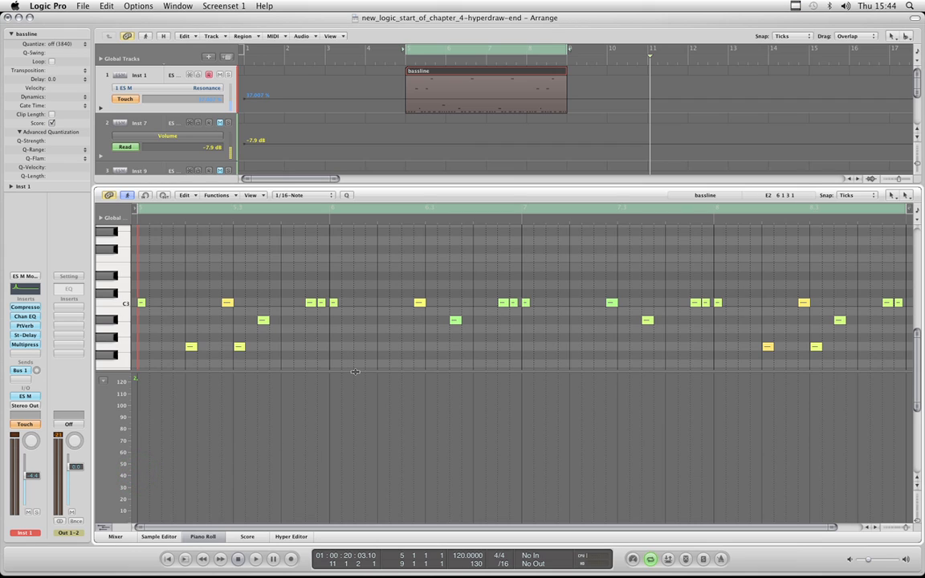
# Review the region's lower notes with the automation area hidden, and display its yellow curve and its blue Resonance curve
pyautogui.moveTo(355, 371); pyautogui.dragTo(355, 360)
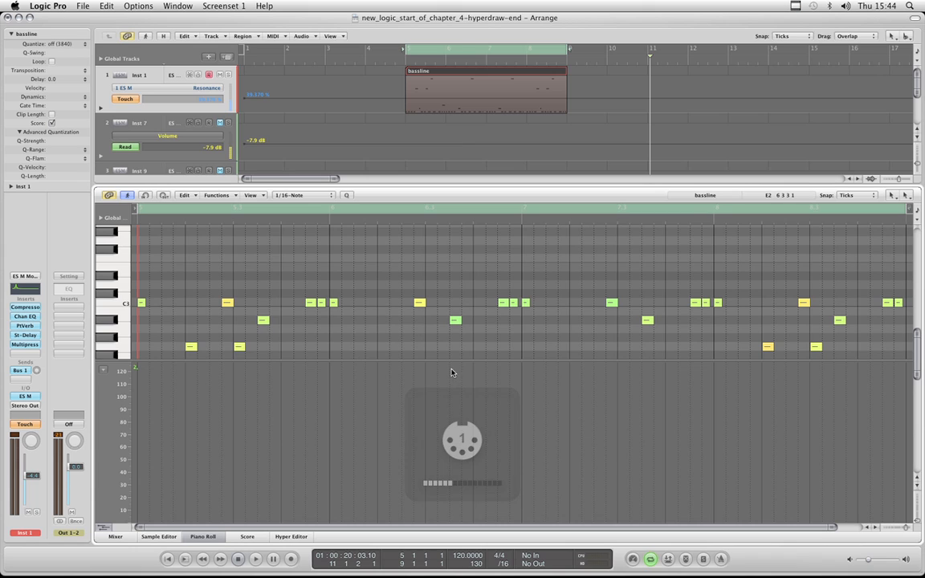
pyautogui.moveTo(453, 361)
pyautogui.mouseDown()
pyautogui.moveTo(452, 382)
pyautogui.moveTo(453, 363)
pyautogui.moveTo(453, 371)
pyautogui.mouseUp()
pyautogui.scroll(-5, 466, 451)
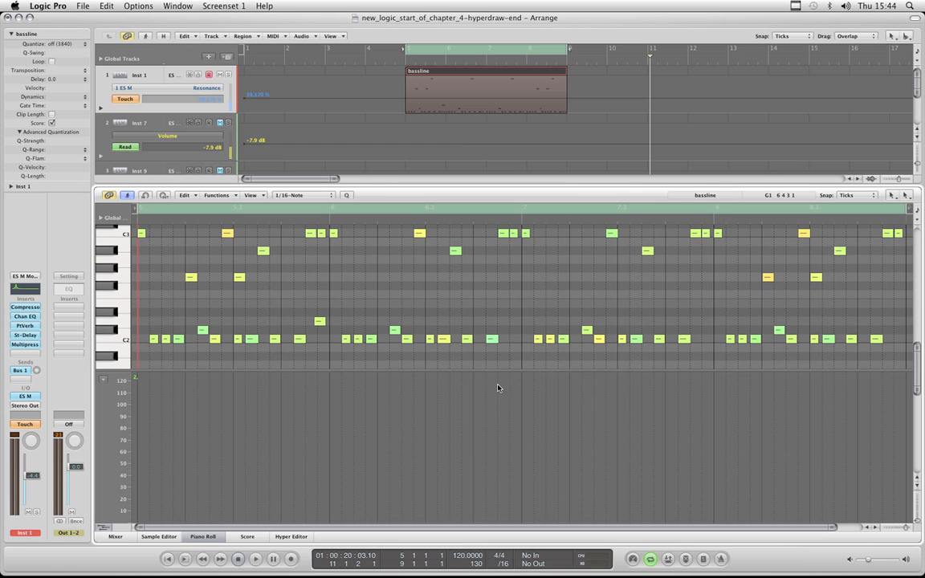
pyautogui.press('ctrl+super+n')
pyautogui.press('ctrl+super+x')
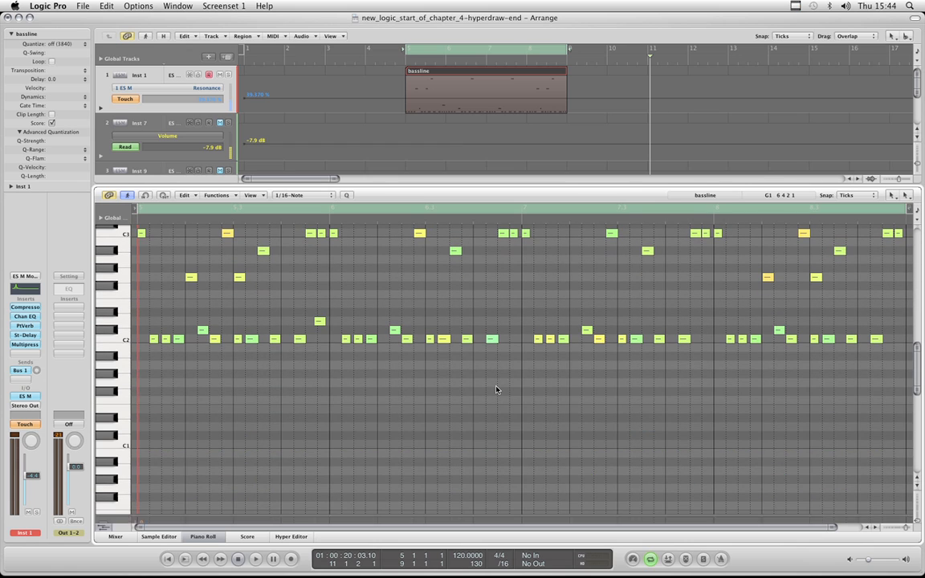
pyautogui.press('ctrl+super+y')
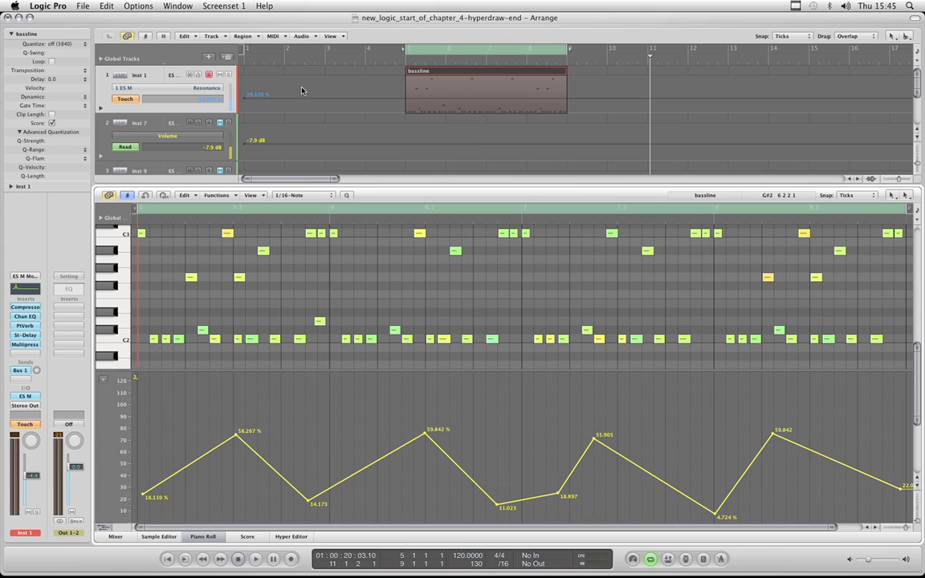
pyautogui.press('ctrl+super+y')
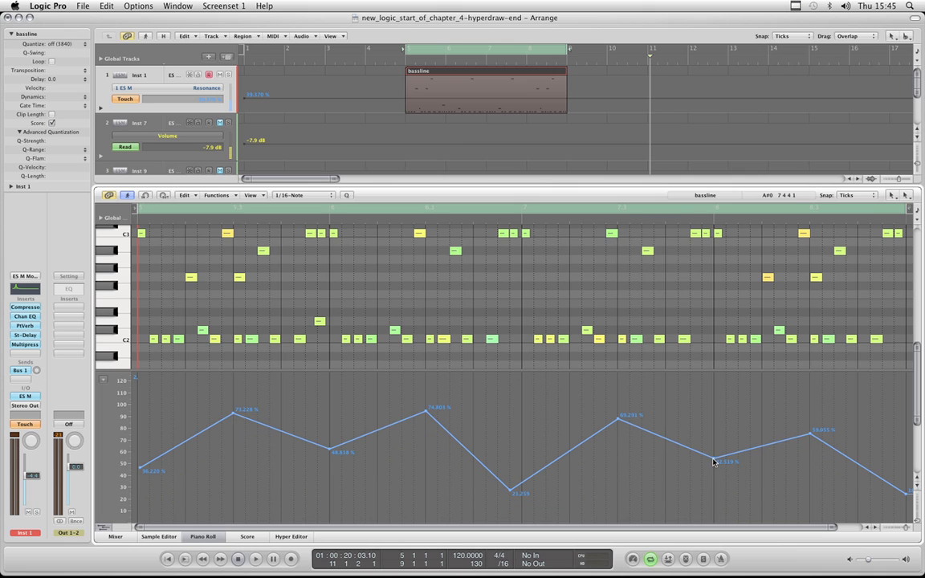
# Lower the region's Resonance node at bar 8 to 36.220 % and make the automation area slightly shorter
pyautogui.moveTo(712, 462); pyautogui.dragTo(713, 467)
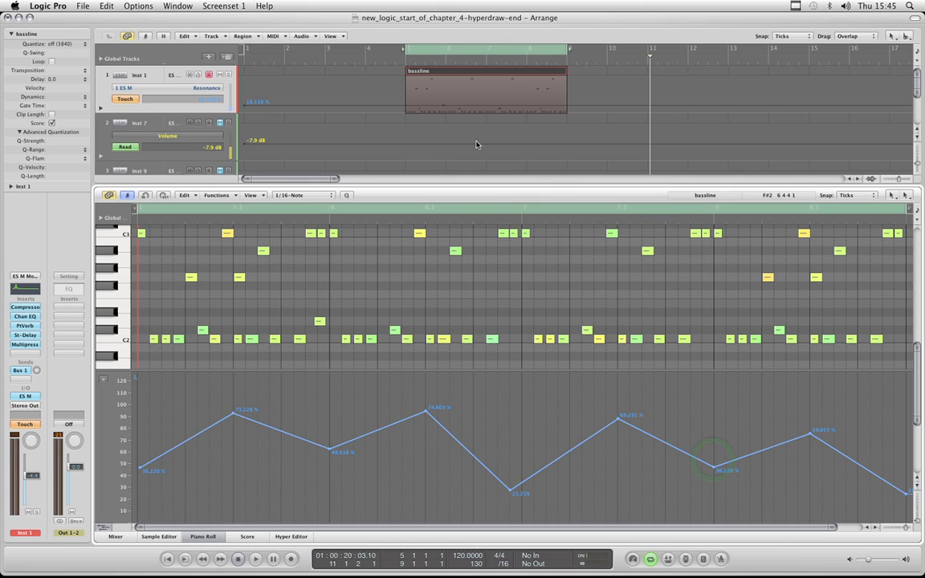
pyautogui.moveTo(502, 371)
pyautogui.mouseDown()
pyautogui.moveTo(503, 414)
pyautogui.moveTo(503, 371)
pyautogui.mouseUp()
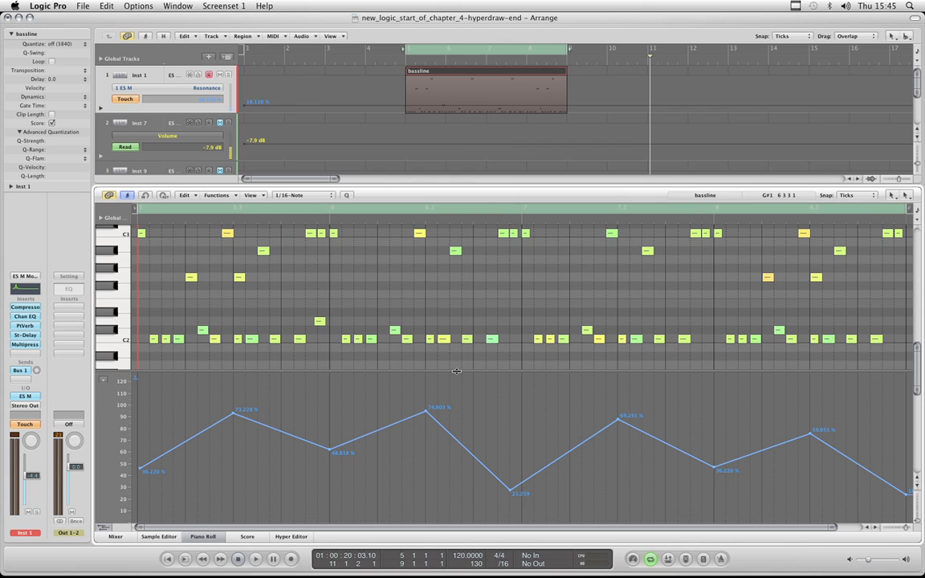
pyautogui.moveTo(456, 371); pyautogui.dragTo(456, 391)
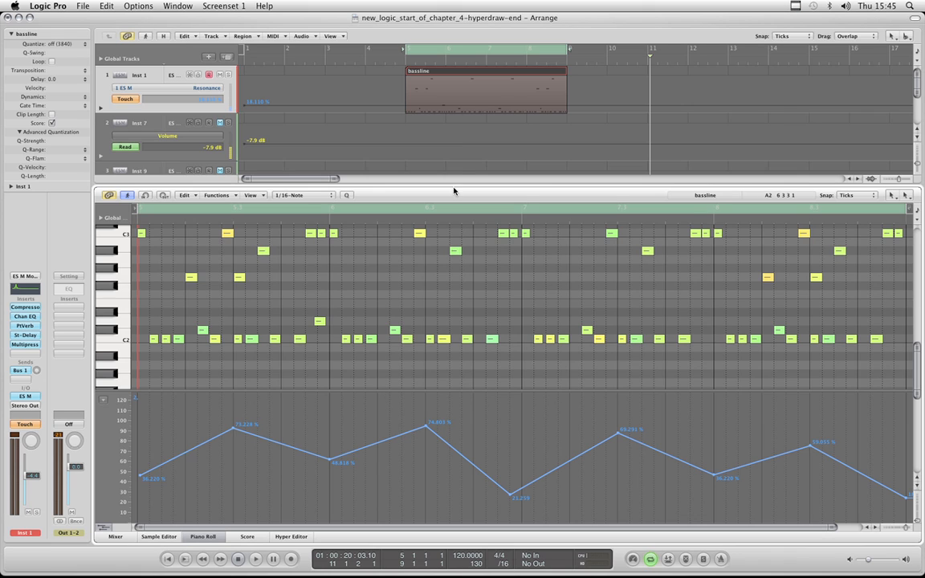
# Undo a trial move of the bassline region to bar 9, and set the Arrange snap to Beat with the region at bar 5
pyautogui.moveTo(460, 71); pyautogui.dragTo(619, 73)
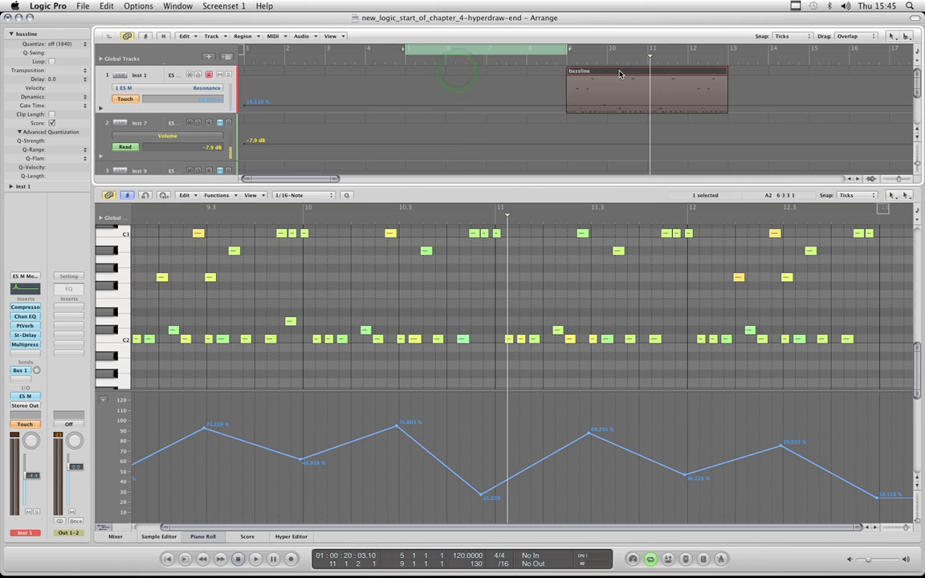
pyautogui.press('super+z')
pyautogui.click(794, 37)
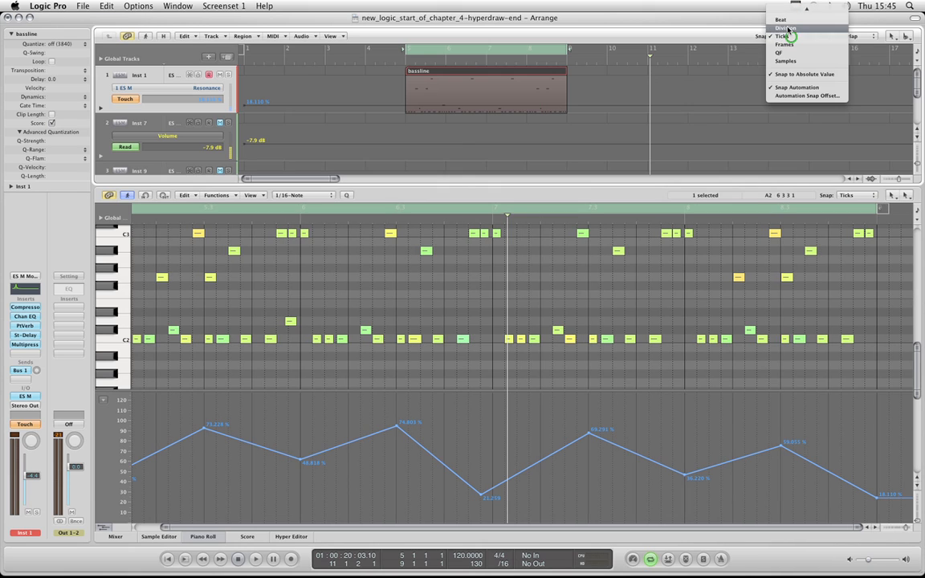
pyautogui.click(783, 20)
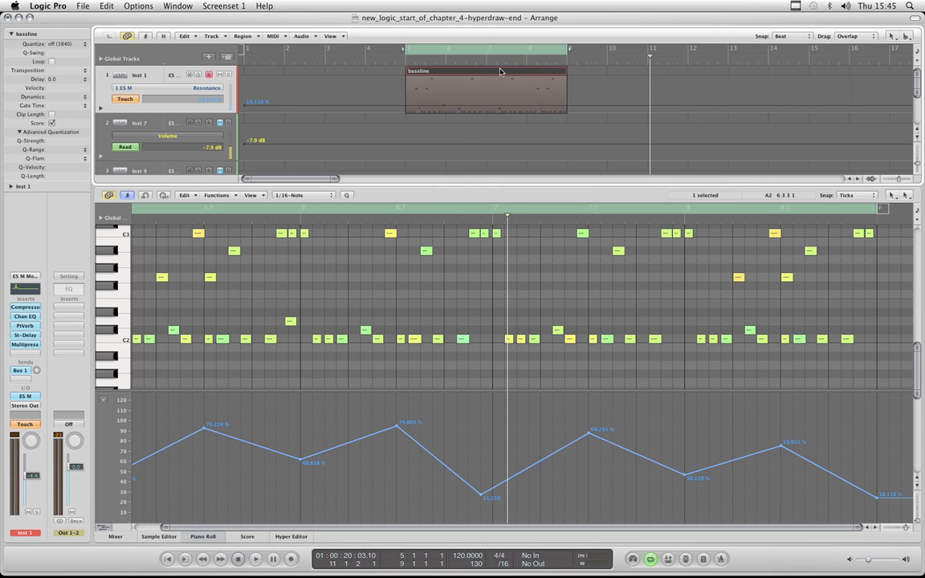
pyautogui.moveTo(487, 74); pyautogui.dragTo(458, 77)
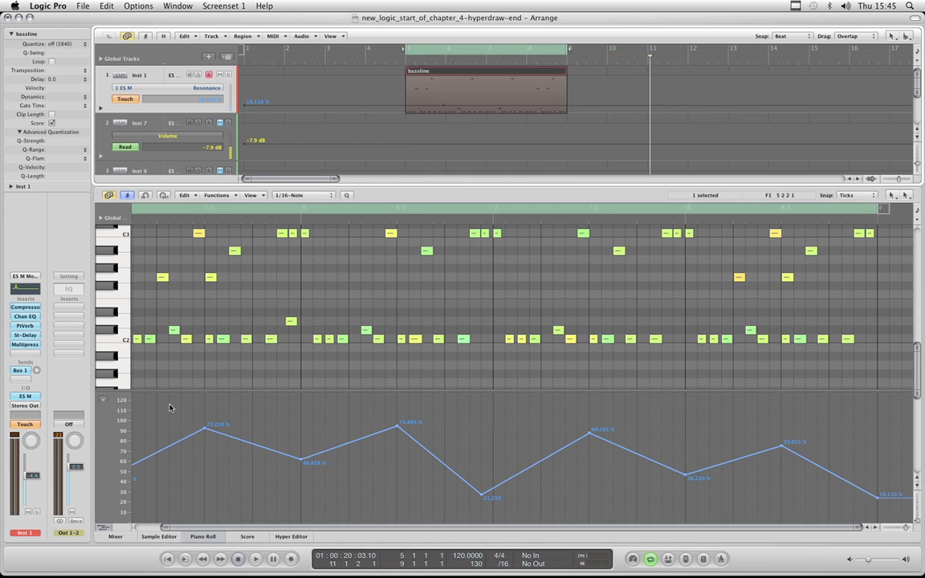
# Play the bassline with the ES M instrument open to watch its automated controls, and close the instrument
pyautogui.click(24, 397)
pyautogui.press('space')
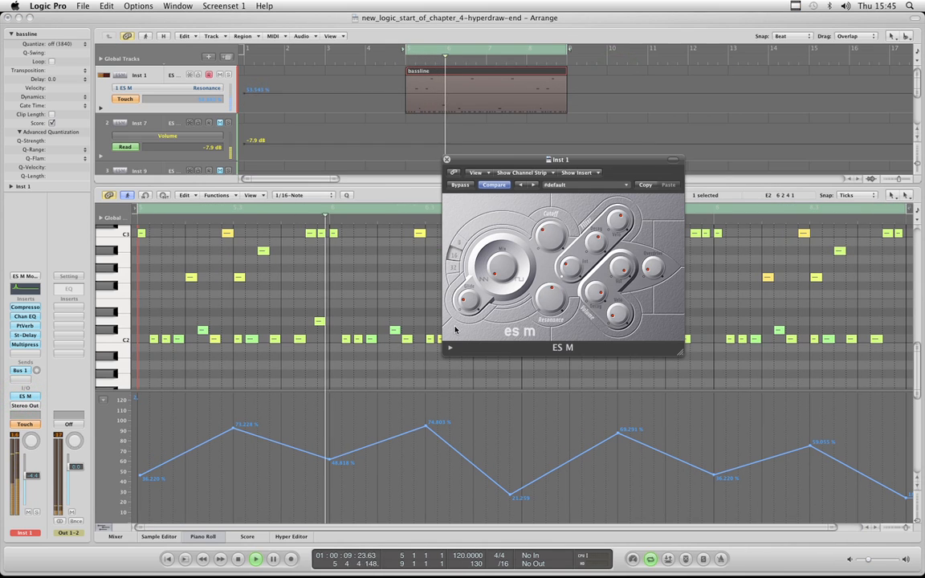
pyautogui.click(447, 161)
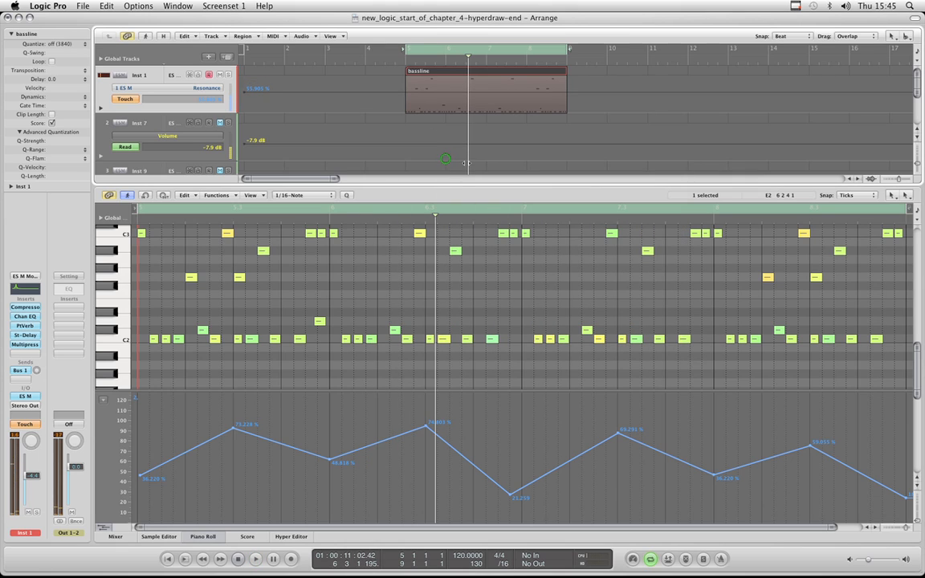
# Check the ES M automation parameter list on Inst 1 and choose Resonance
pyautogui.click(212, 89)
pyautogui.moveTo(223, 98)
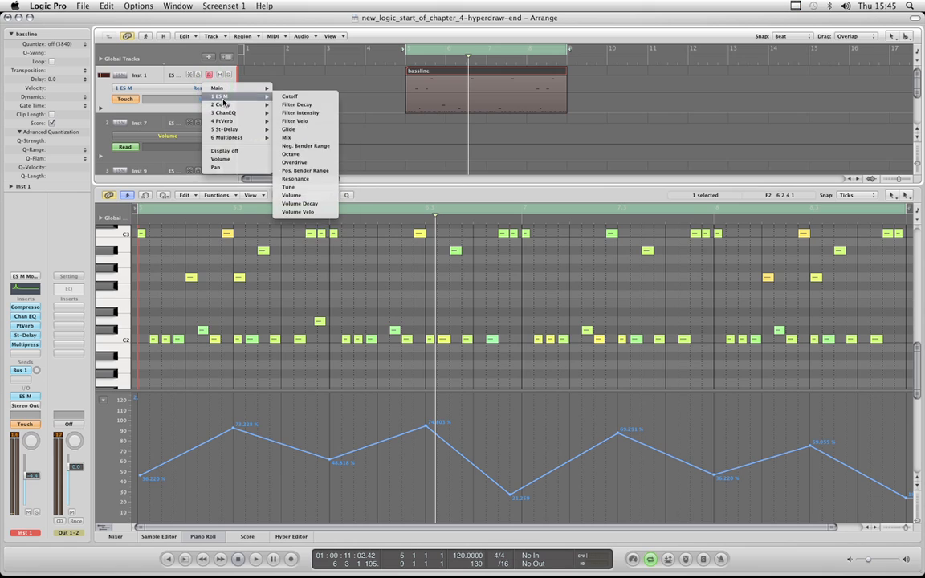
pyautogui.click(295, 178)
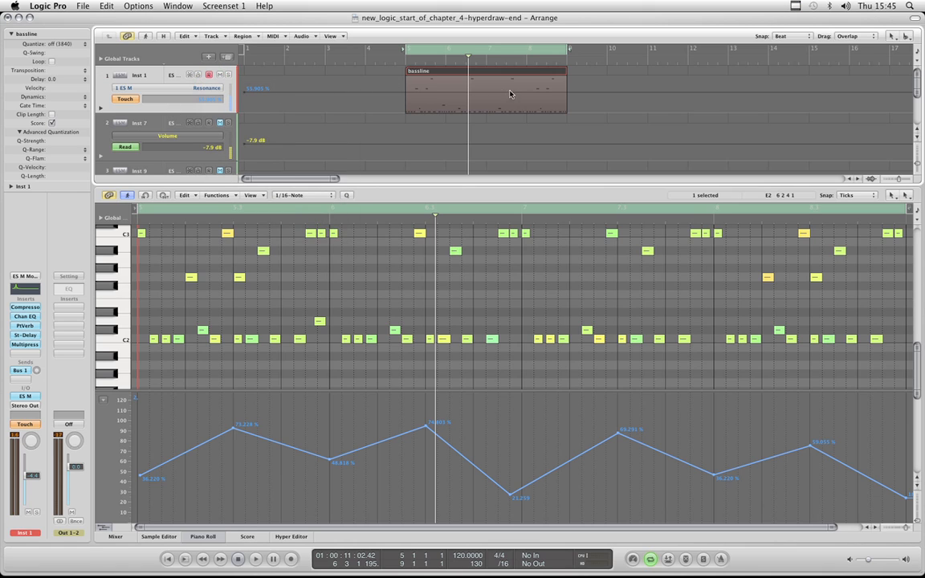
# Try moving the bassline region to bar 9 with its automation, and return it to bar 5
pyautogui.moveTo(450, 77); pyautogui.dragTo(639, 77)
pyautogui.press('super+z')
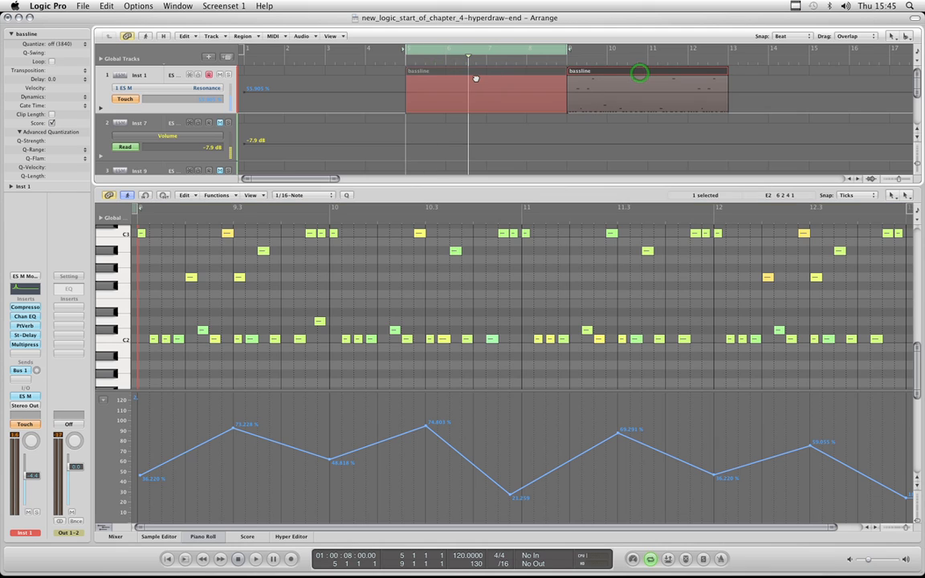
pyautogui.moveTo(474, 74); pyautogui.dragTo(652, 77)
pyautogui.moveTo(559, 77); pyautogui.dragTo(409, 81)
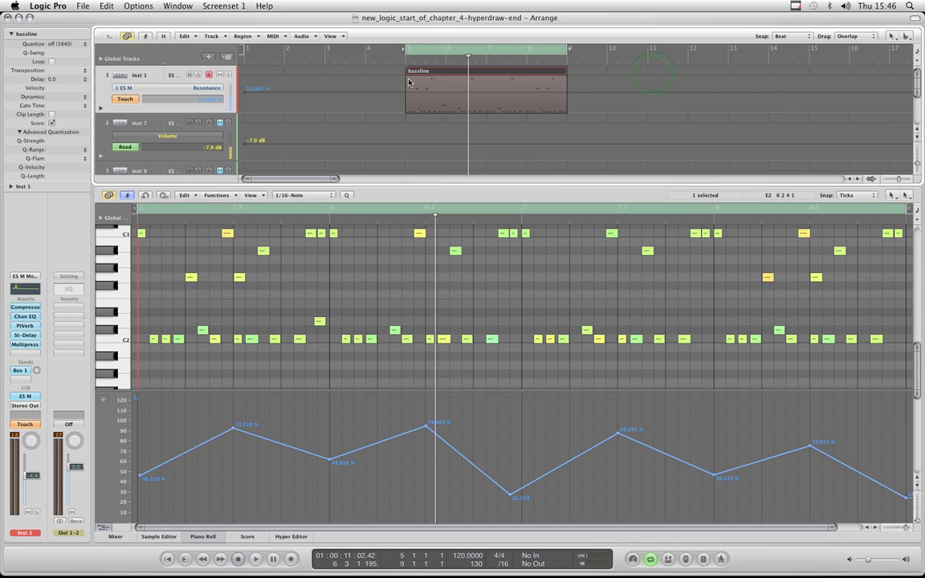
# Reselect ES M Resonance on Inst 1, inspect its track lane, and place the playhead shortly before the bassline region
pyautogui.click(198, 89)
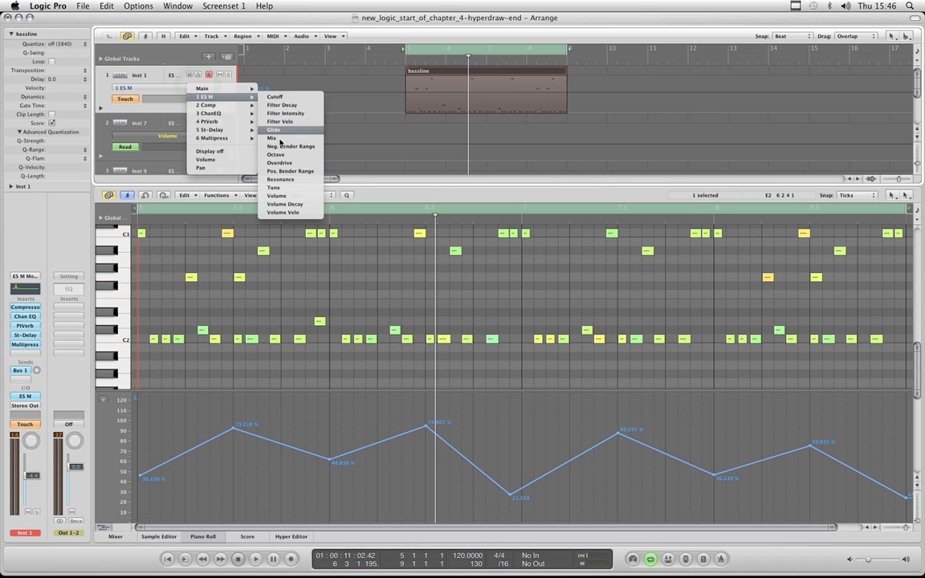
pyautogui.click(280, 179)
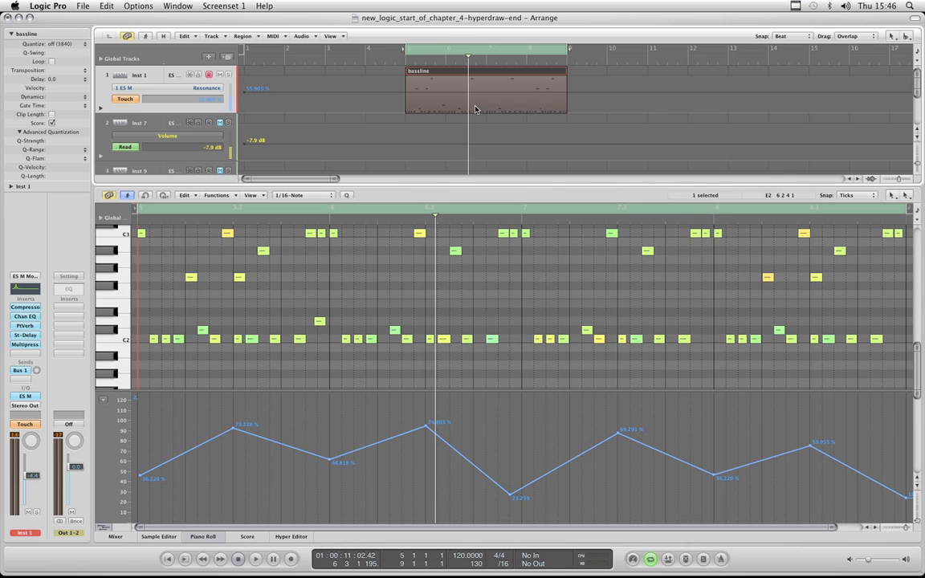
pyautogui.moveTo(474, 109); pyautogui.dragTo(487, 91)
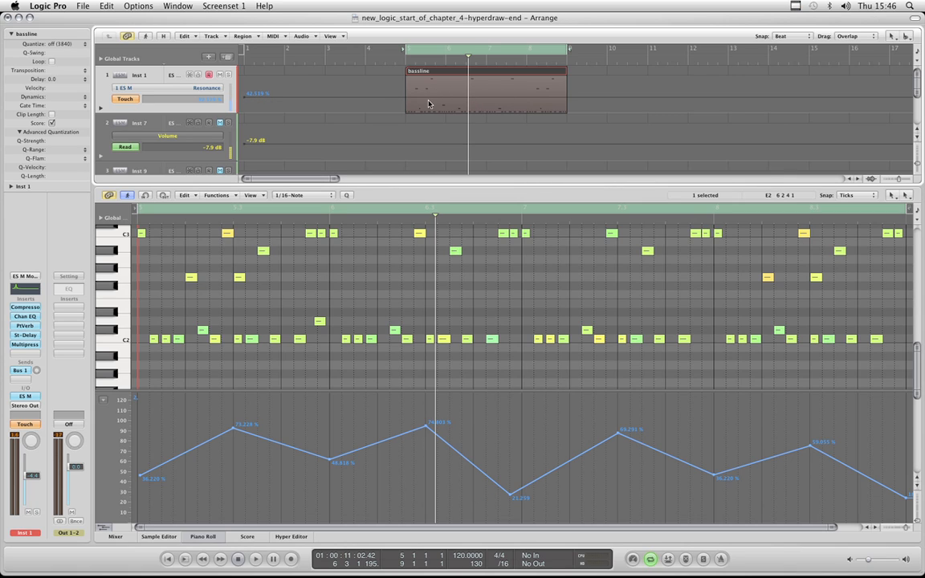
pyautogui.click(470, 63)
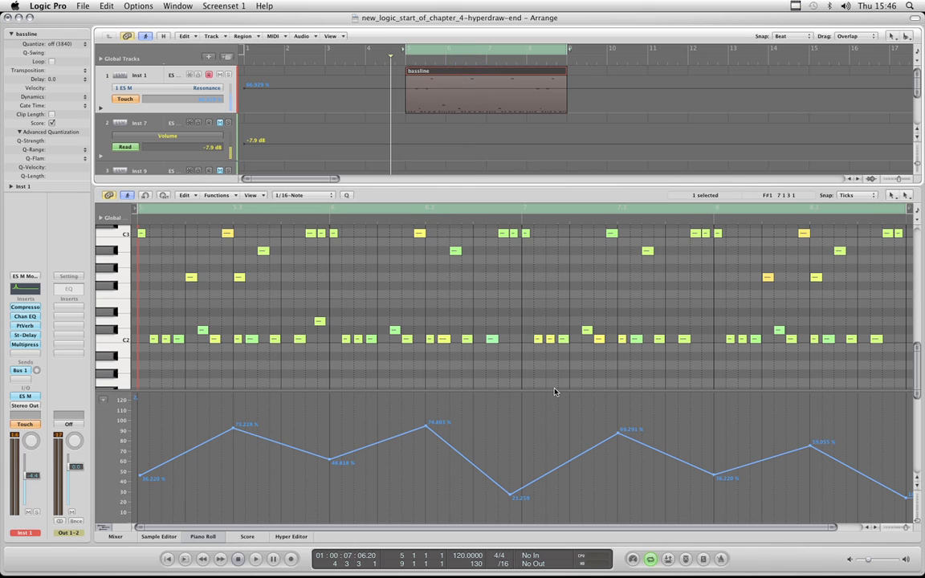
# Move the bassline region to bar 9 and reduce the height of the Piano Roll's automation area
pyautogui.moveTo(554, 392); pyautogui.dragTo(519, 398)
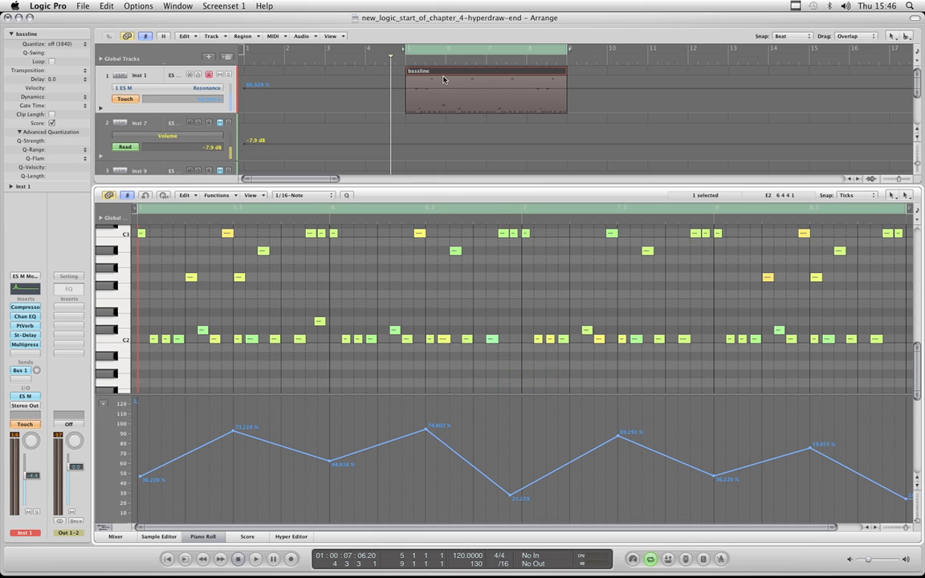
pyautogui.moveTo(438, 73); pyautogui.dragTo(579, 75)
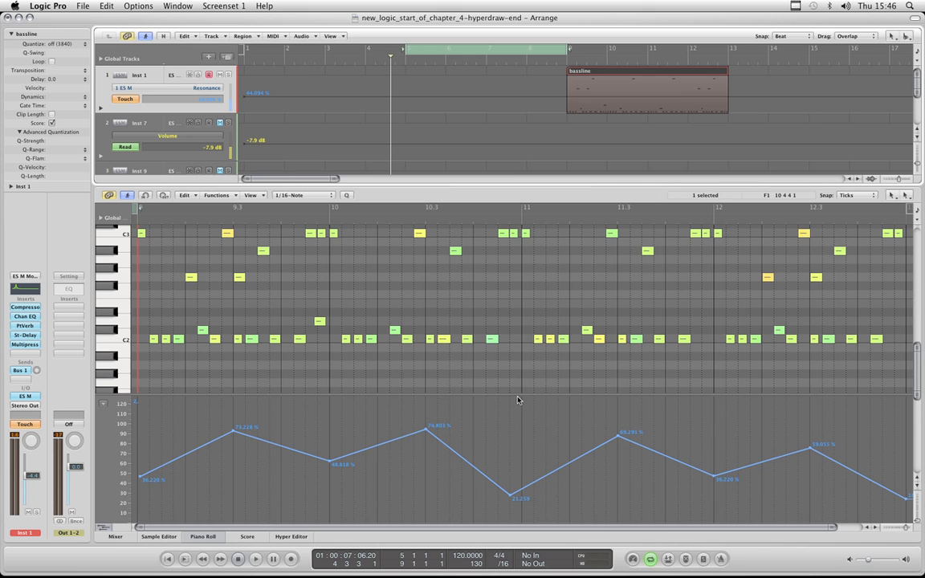
pyautogui.moveTo(518, 394); pyautogui.dragTo(519, 406)
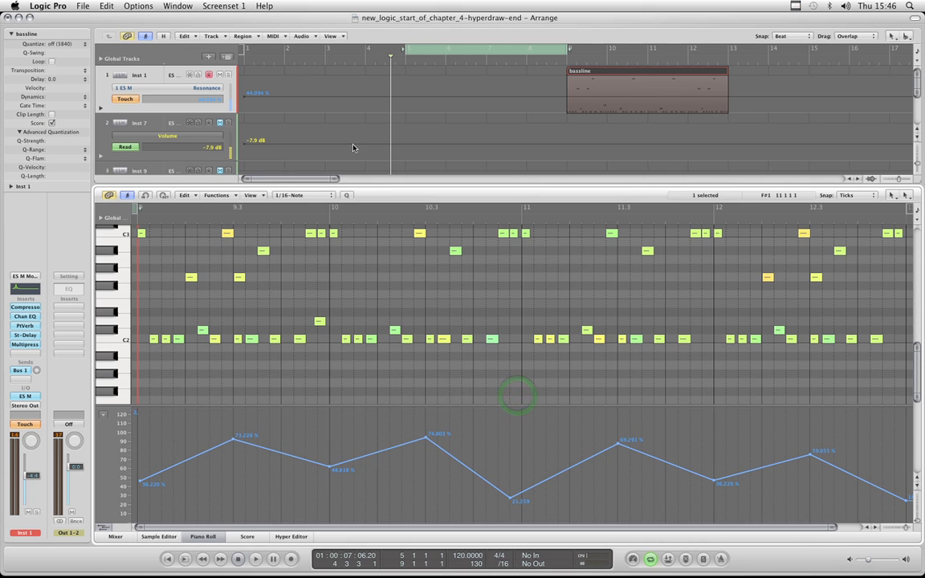
# Show Volume automation on Inst 1 and draw points of -4.4, +2.1, -15.6 and -1.9 dB between bars 4 and 9
pyautogui.click(207, 89)
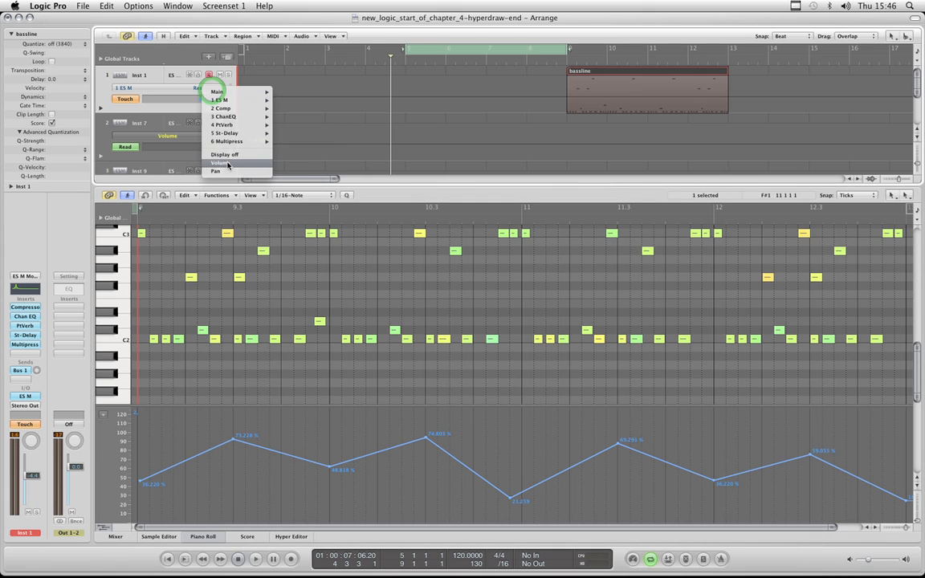
pyautogui.click(207, 149)
pyautogui.click(384, 91)
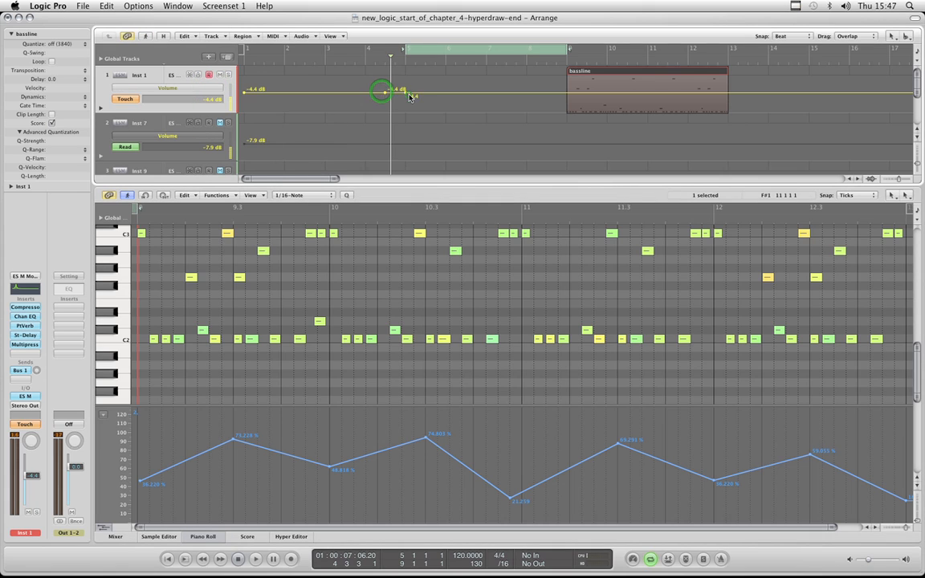
pyautogui.click(408, 96)
pyautogui.moveTo(408, 96); pyautogui.dragTo(476, 100)
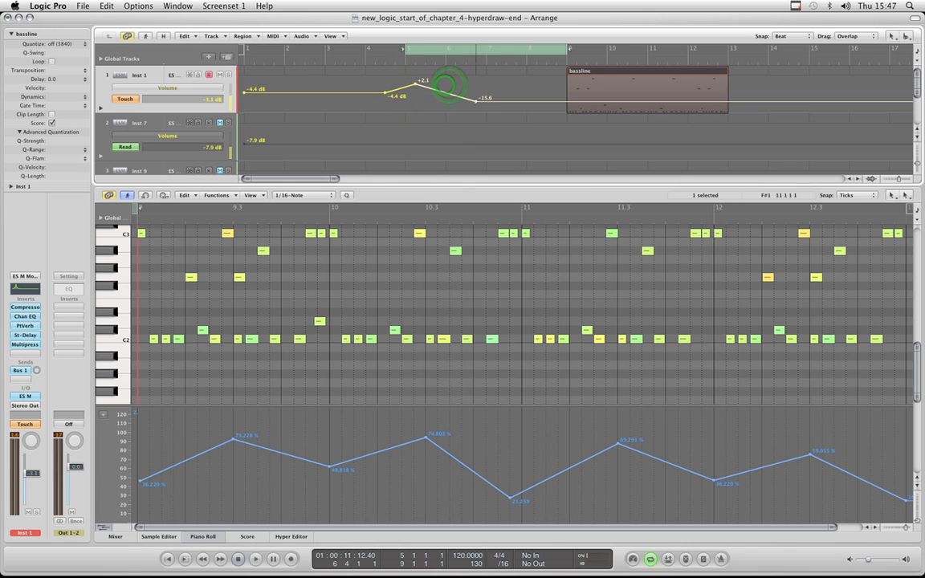
pyautogui.click(520, 101)
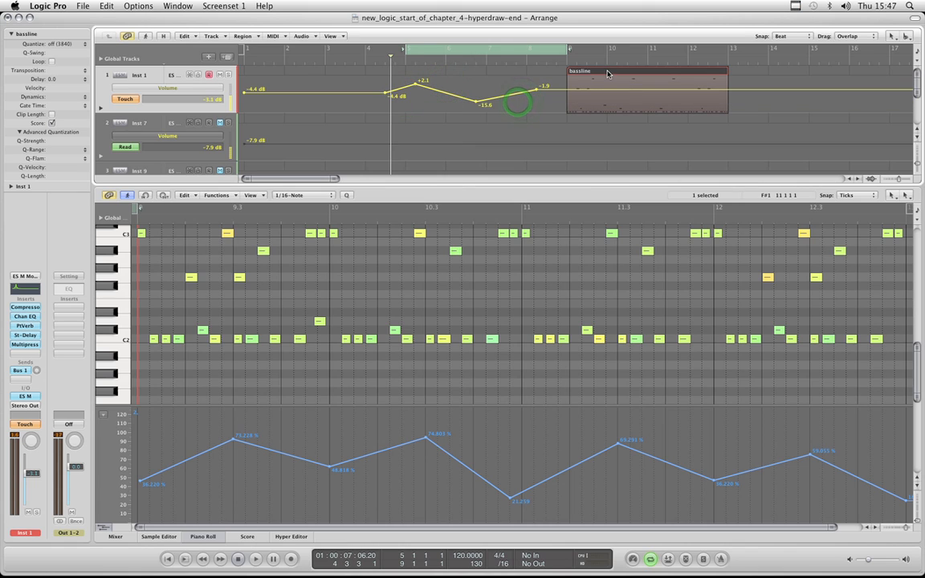
# Move the bassline region back to bar 5 without its Volume automation data and slightly enlarge the Piano Roll's automation area
pyautogui.moveTo(607, 71); pyautogui.dragTo(430, 72)
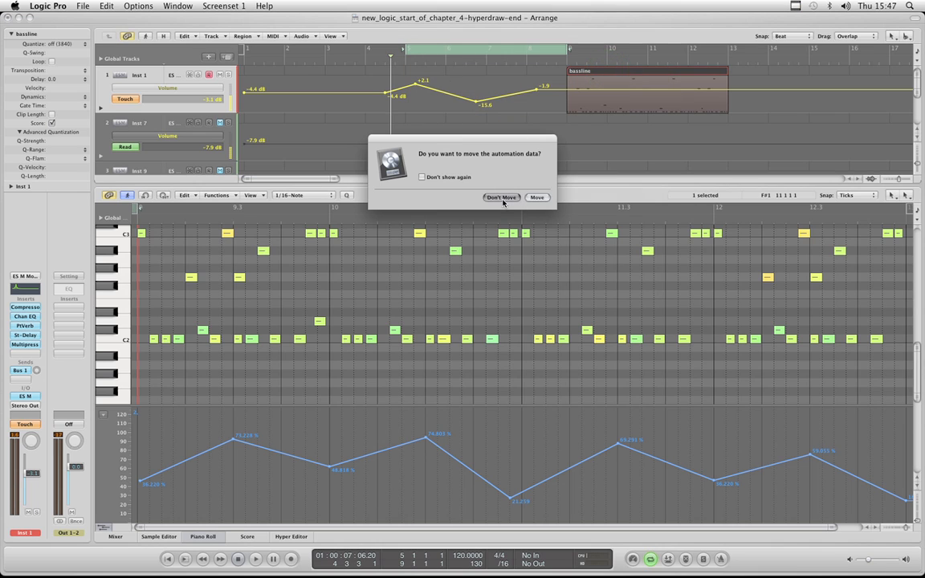
pyautogui.click(501, 197)
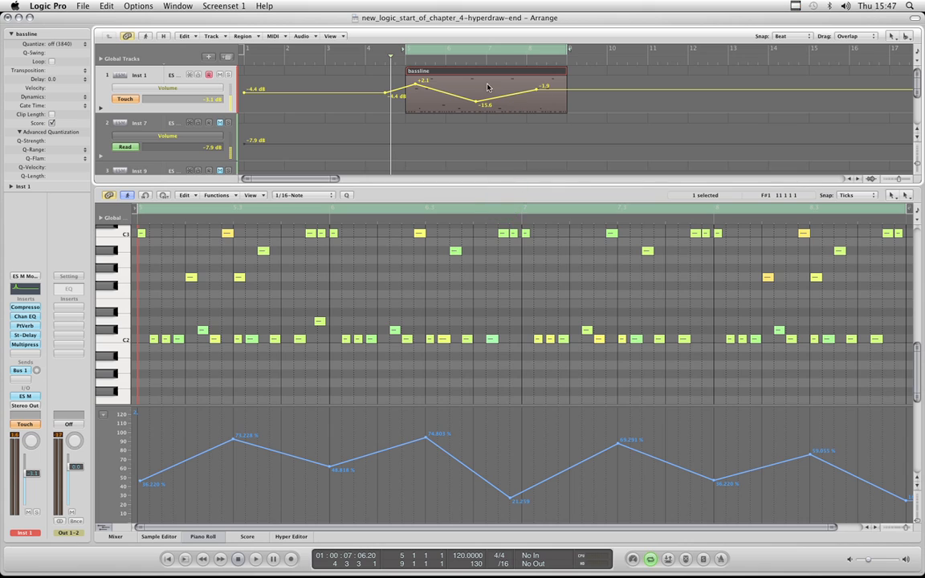
pyautogui.moveTo(481, 405); pyautogui.dragTo(482, 391)
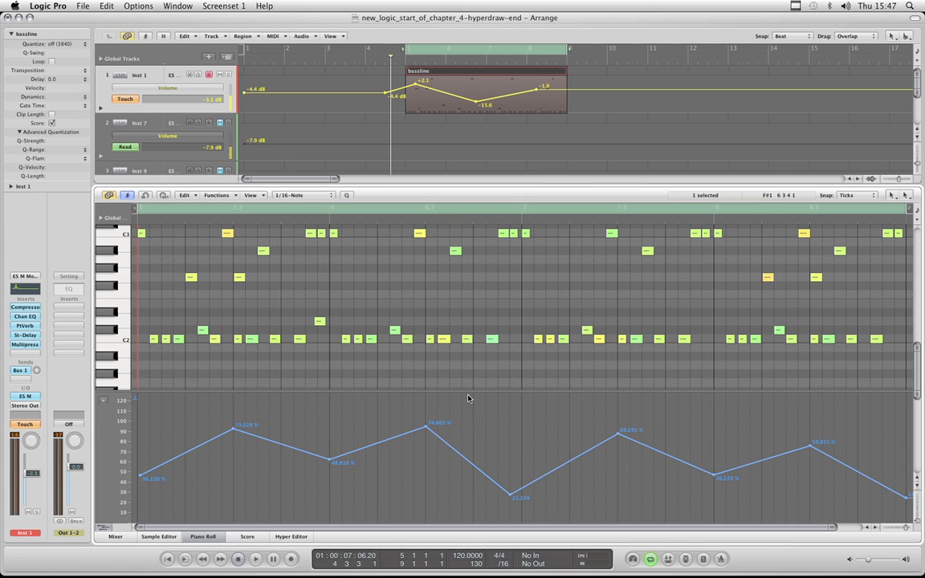
pyautogui.moveTo(466, 391); pyautogui.dragTo(467, 400)
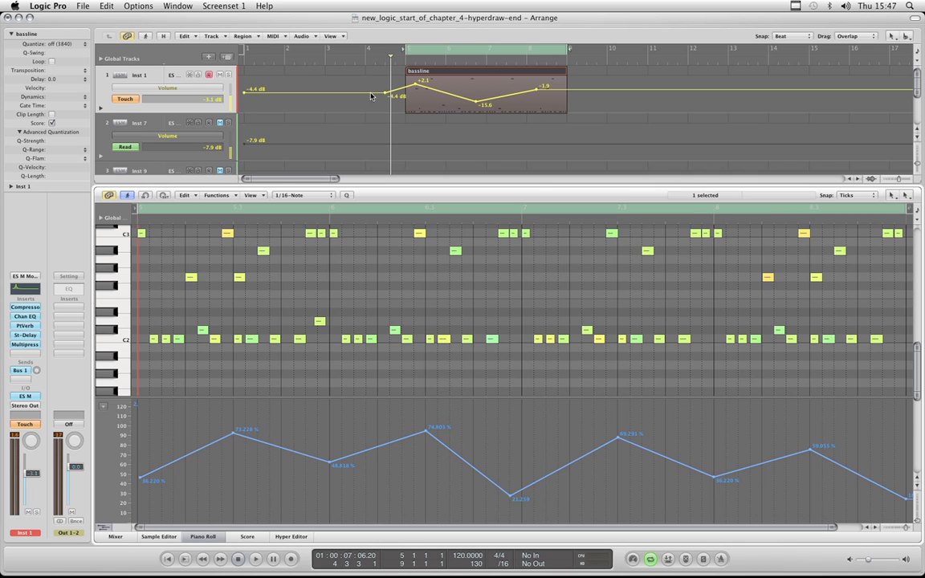
# Delete the drawn Volume automation points on Inst 1, keeping only the initial -4.4 dB level
pyautogui.click(446, 95)
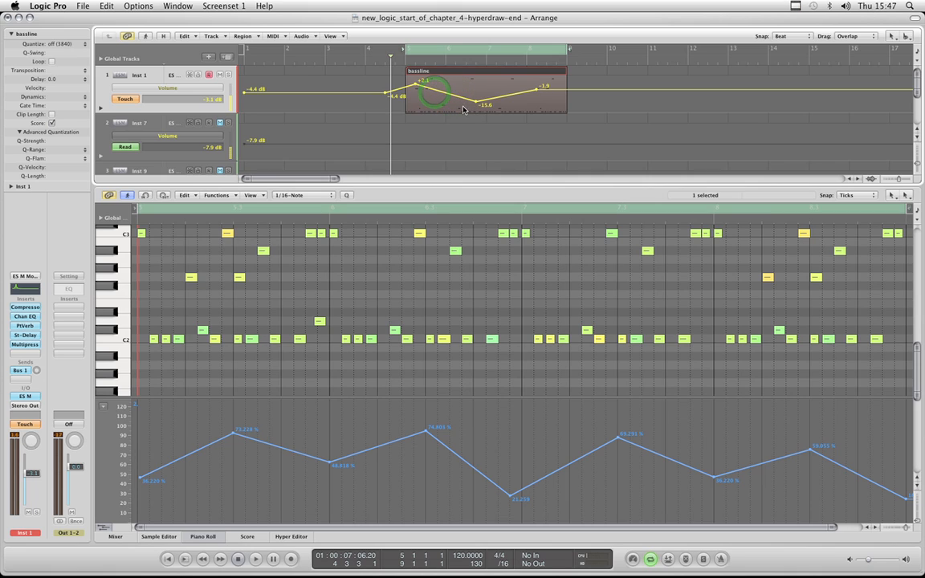
pyautogui.click(441, 112)
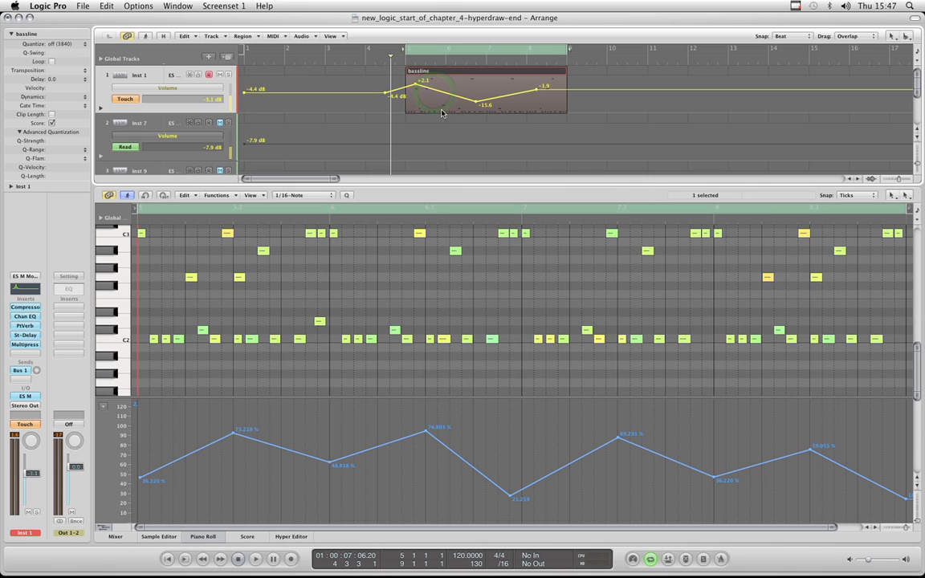
pyautogui.click(536, 94)
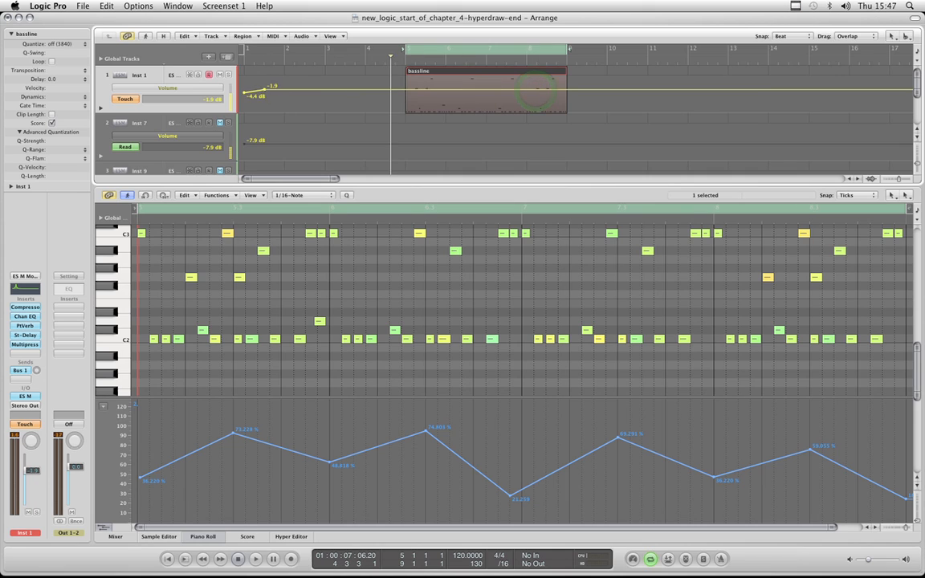
pyautogui.click(246, 92)
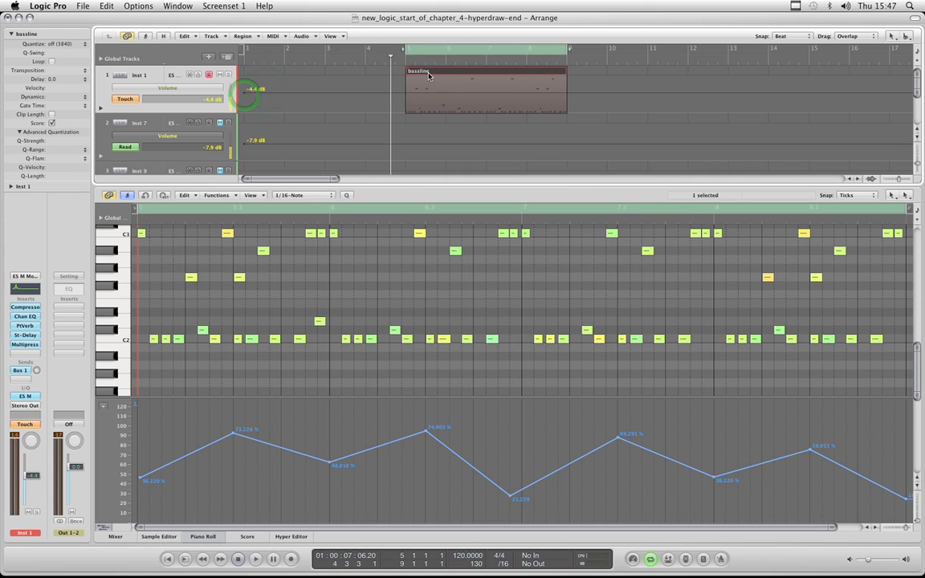
pyautogui.moveTo(429, 75)
pyautogui.mouseDown()
pyautogui.moveTo(598, 77)
pyautogui.moveTo(431, 73)
pyautogui.mouseUp()
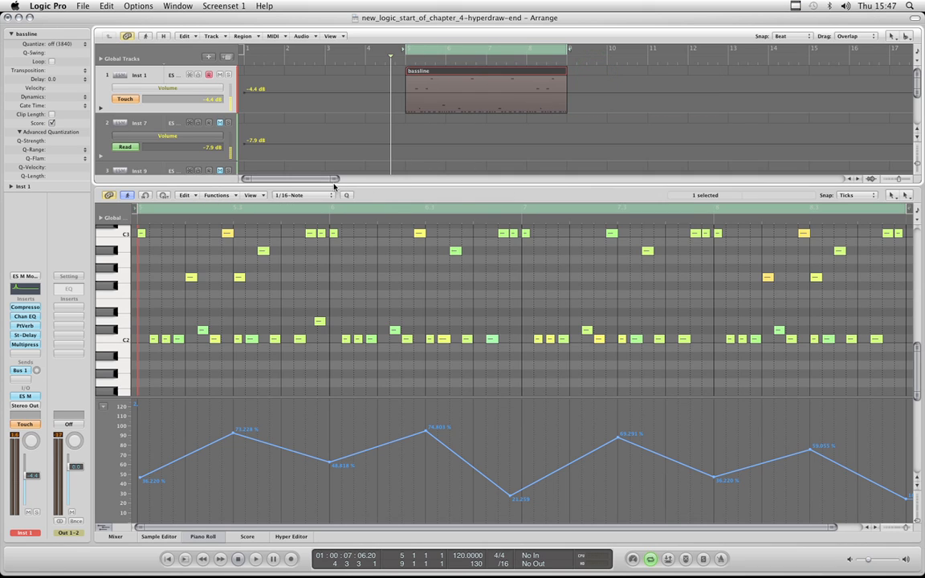
pyautogui.moveTo(335, 182); pyautogui.dragTo(410, 178)
pyautogui.moveTo(703, 70)
pyautogui.mouseDown()
pyautogui.moveTo(631, 74)
pyautogui.moveTo(712, 76)
pyautogui.mouseUp()
pyautogui.press('super+z')
pyautogui.click(337, 78)
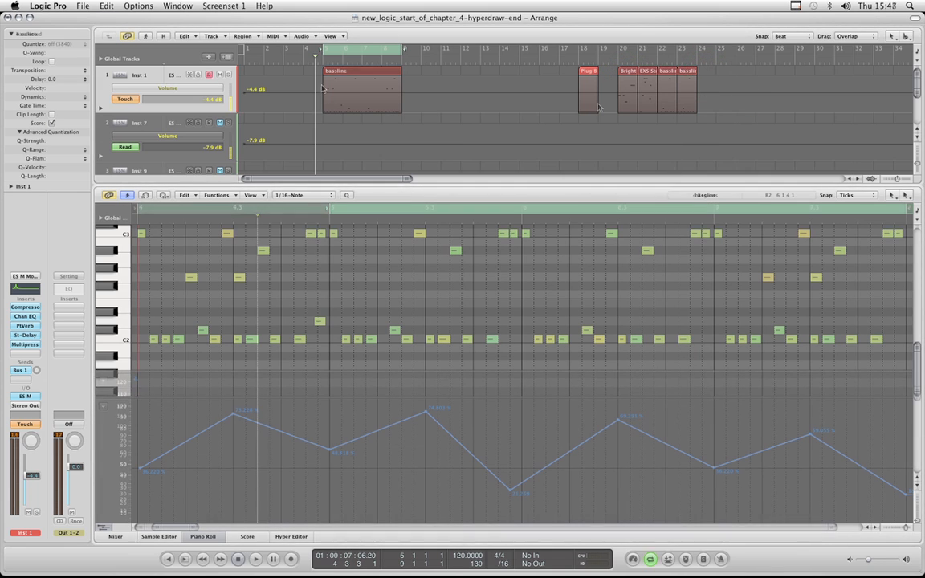
# Hide the Piano Roll and zoom the arrangement so all tracks and the timeline from bar 1 are in view
pyautogui.click(203, 537)
pyautogui.hotkey('ctrl', 'Left')
pyautogui.hotkey('ctrl', 'Up')
pyautogui.hotkey('ctrl', 'Up')
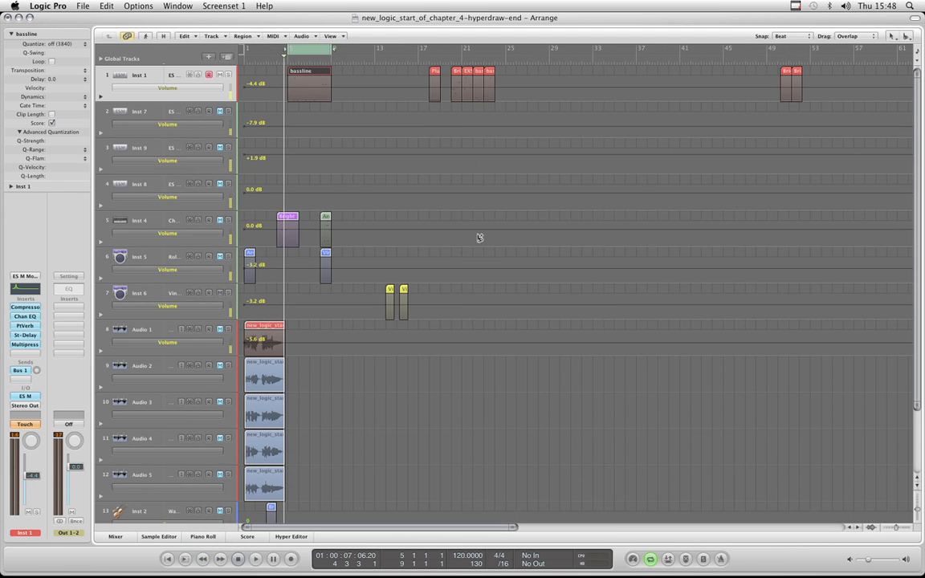
pyautogui.hotkey('ctrl', 'Right')
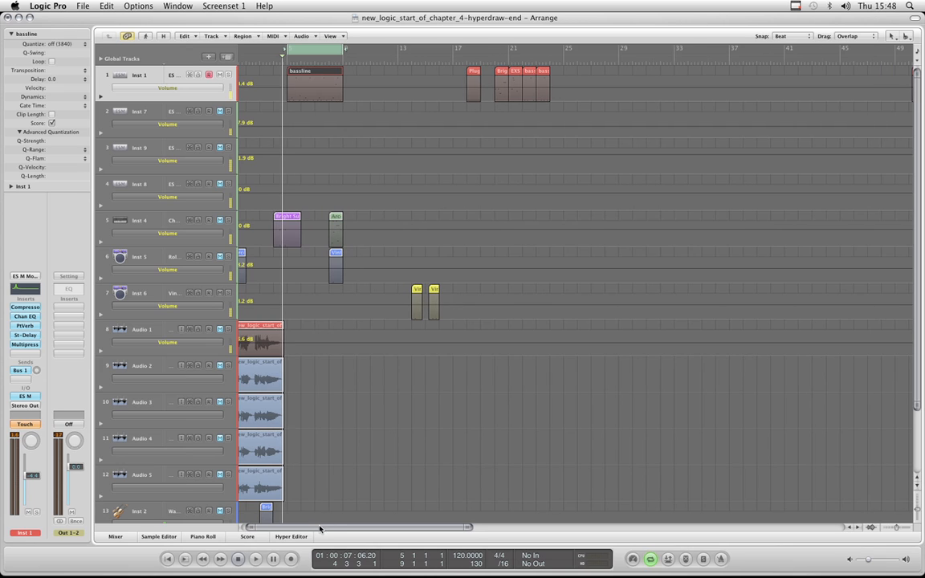
pyautogui.moveTo(317, 518); pyautogui.dragTo(313, 518)
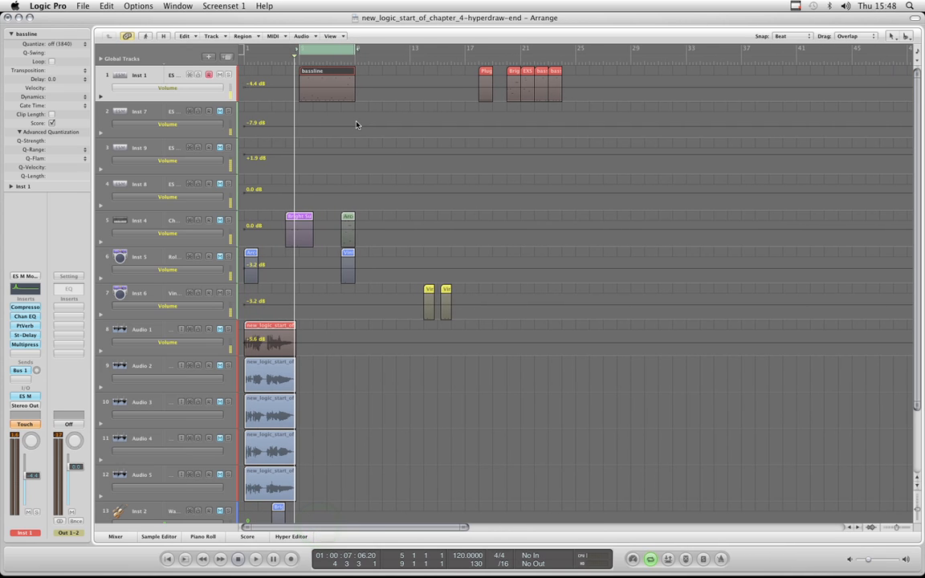
# Reopen the bassline region in the Piano Roll and switch its automation area to the yellow curve
pyautogui.doubleClick(332, 73)
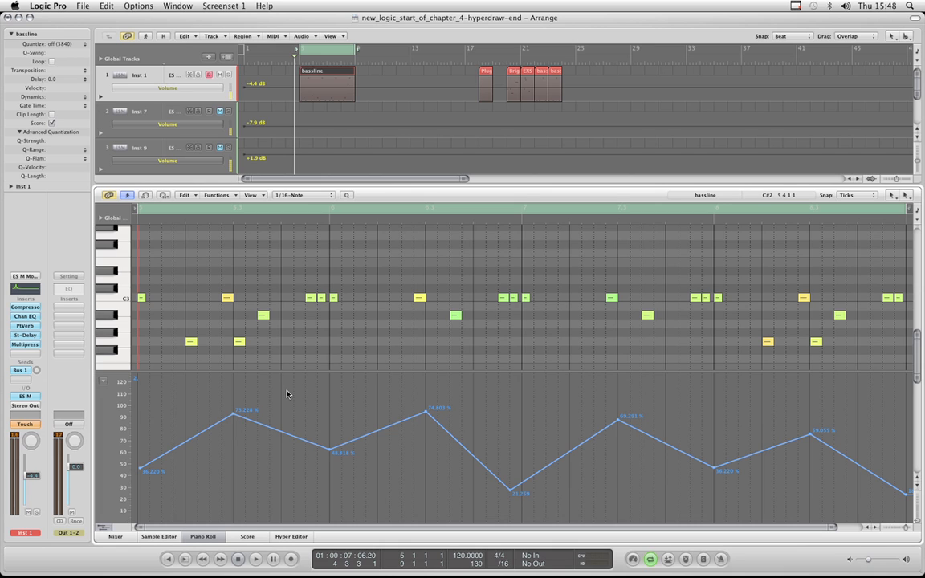
pyautogui.press('ctrl+super+h')
pyautogui.press('ctrl+super+h')
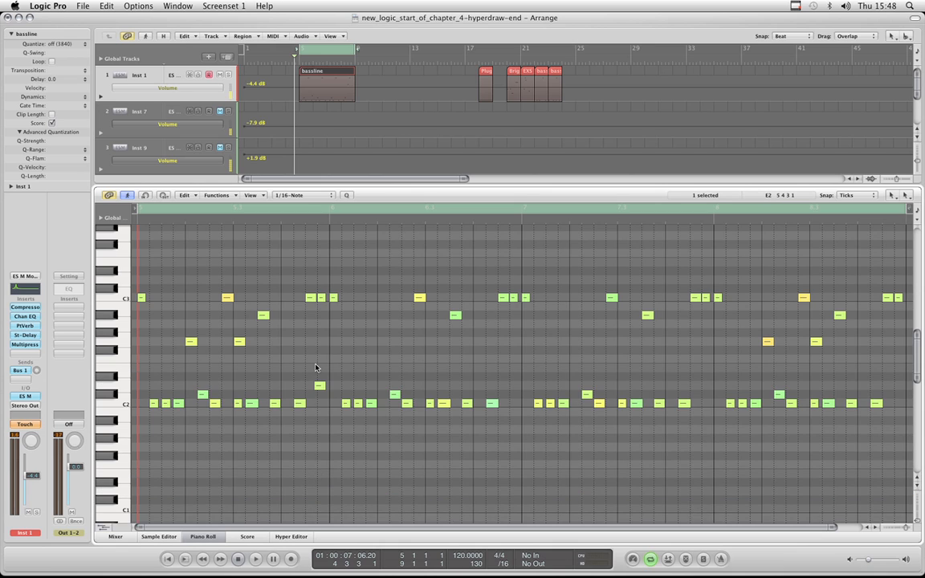
pyautogui.press('ctrl+super+h')
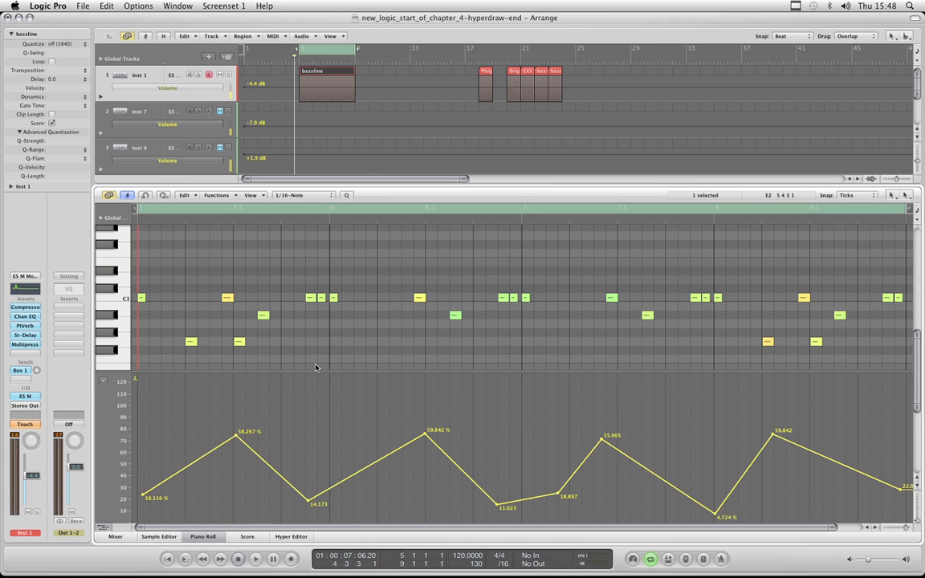
# Align the yellow curve's first point with bar 5, lower its last point to about 15.7, and check the arrangement's Snap options
pyautogui.click(142, 493)
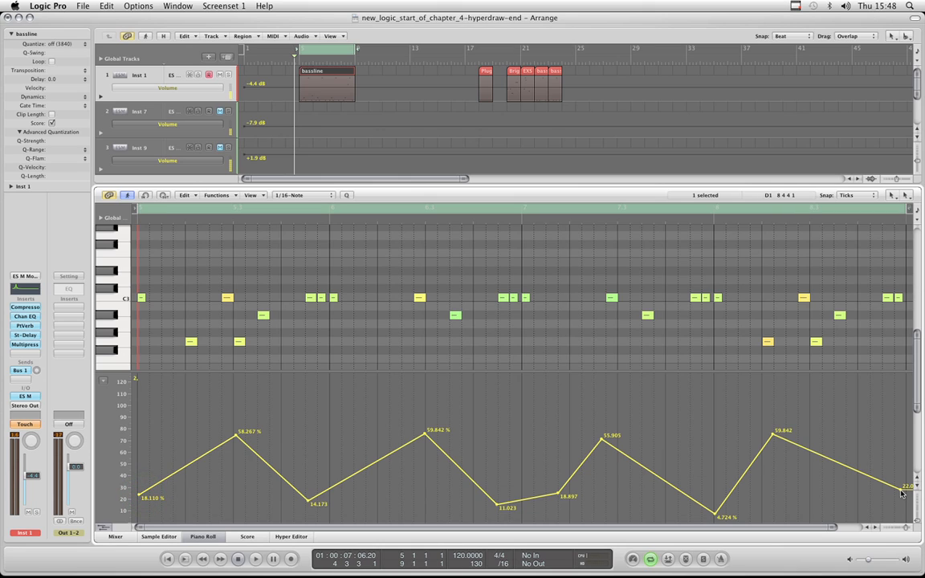
pyautogui.moveTo(902, 488); pyautogui.dragTo(901, 498)
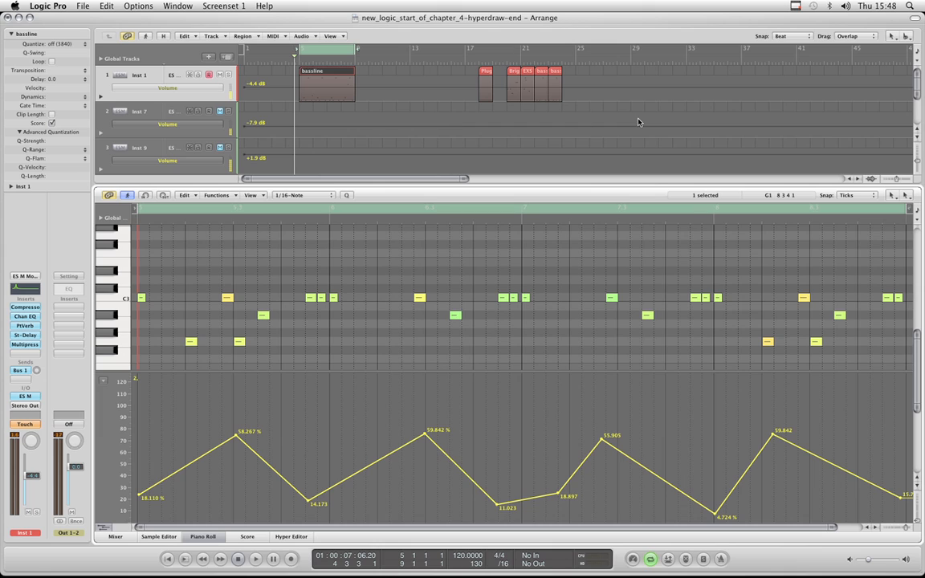
pyautogui.click(799, 37)
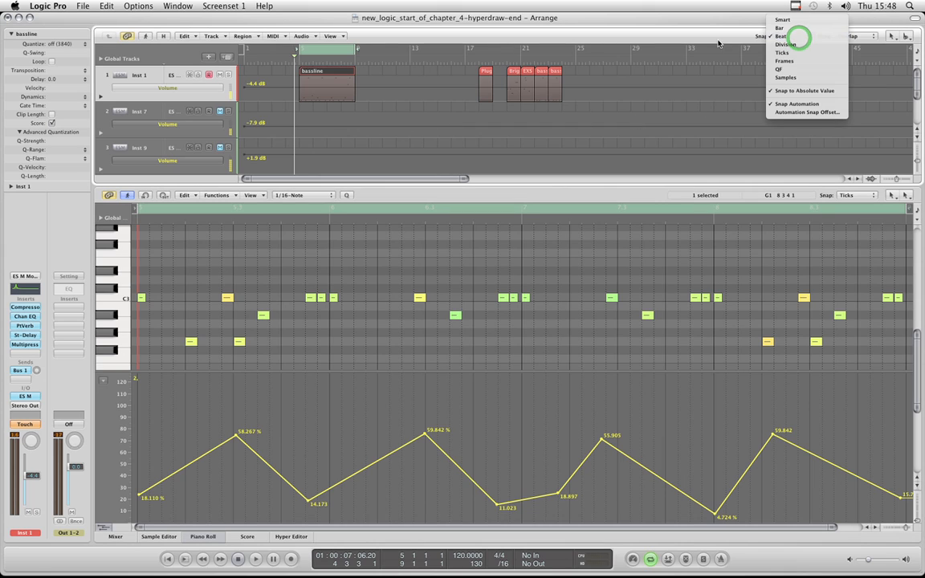
pyautogui.click(803, 37)
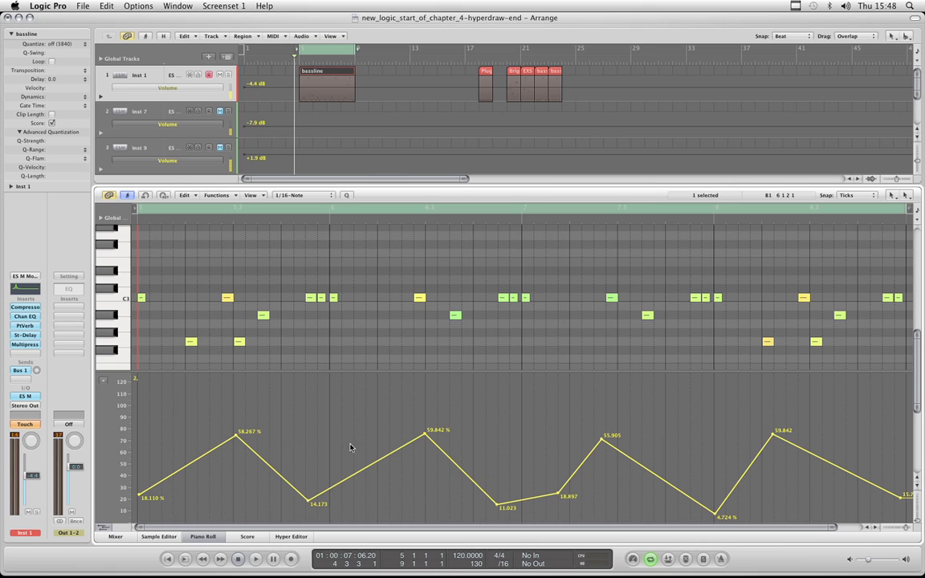
# Move the yellow curve's peak near 6.3 back to the start of the C3 note and lower it to 57.480 %
pyautogui.click(424, 433)
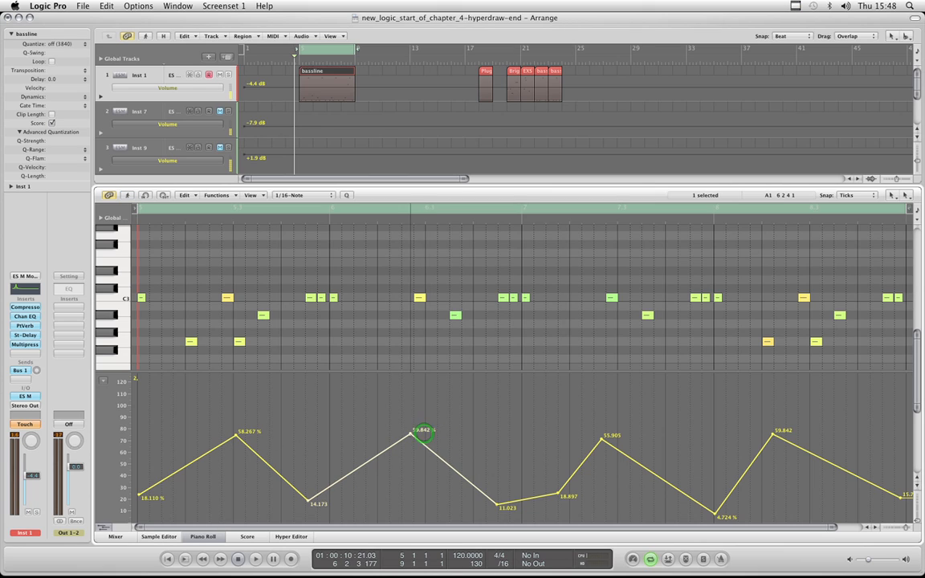
pyautogui.moveTo(419, 434)
pyautogui.mouseDown()
pyautogui.moveTo(495, 434)
pyautogui.moveTo(366, 432)
pyautogui.moveTo(429, 429)
pyautogui.moveTo(404, 435)
pyautogui.moveTo(419, 431)
pyautogui.moveTo(403, 391)
pyautogui.moveTo(368, 393)
pyautogui.moveTo(502, 406)
pyautogui.moveTo(359, 407)
pyautogui.moveTo(415, 407)
pyautogui.moveTo(393, 427)
pyautogui.moveTo(413, 436)
pyautogui.mouseUp()
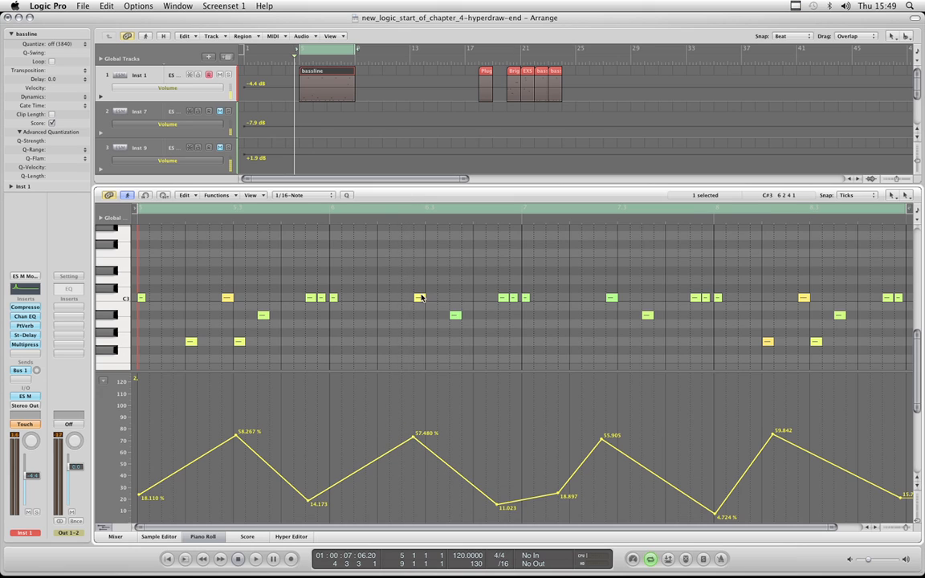
pyautogui.moveTo(409, 287); pyautogui.dragTo(438, 309)
pyautogui.click(406, 313)
# Fine-tune the position of the peak above bar 6 and add a 27.559 point on each side of it
pyautogui.click(412, 437)
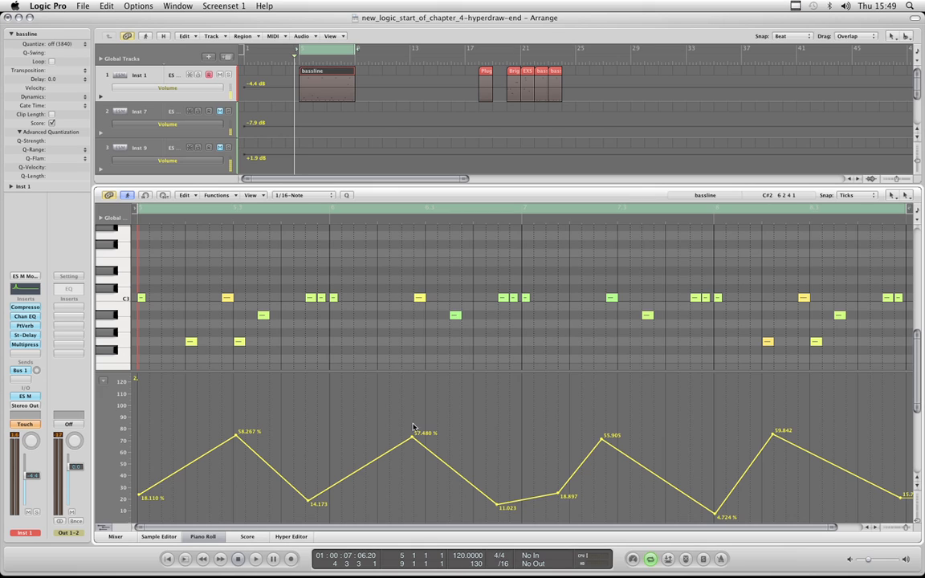
pyautogui.click(412, 438)
pyautogui.click(450, 477)
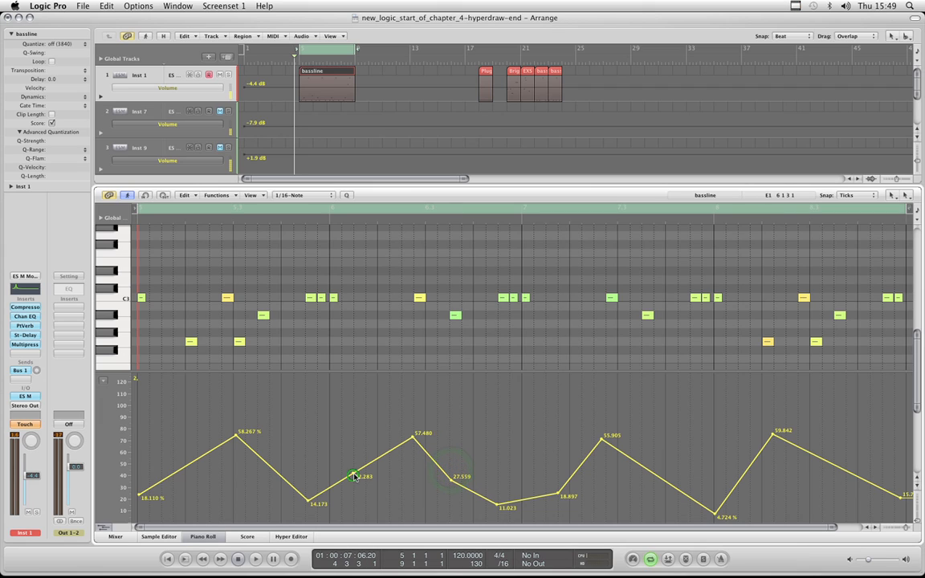
pyautogui.click(353, 480)
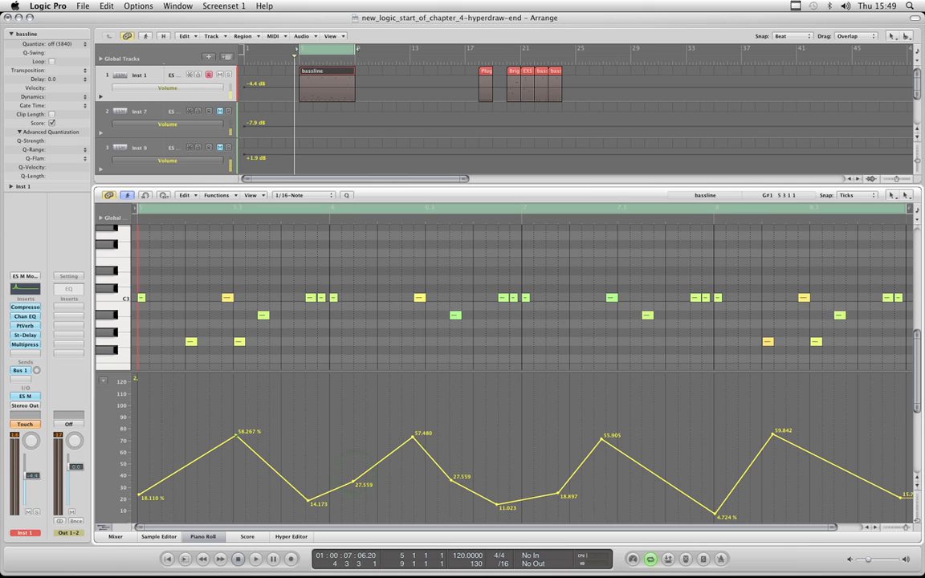
# Nudge the peaks near 5.3, 7.3 and 8.2 sideways into line, and try adjusting the low point at bar 8
pyautogui.click(233, 435)
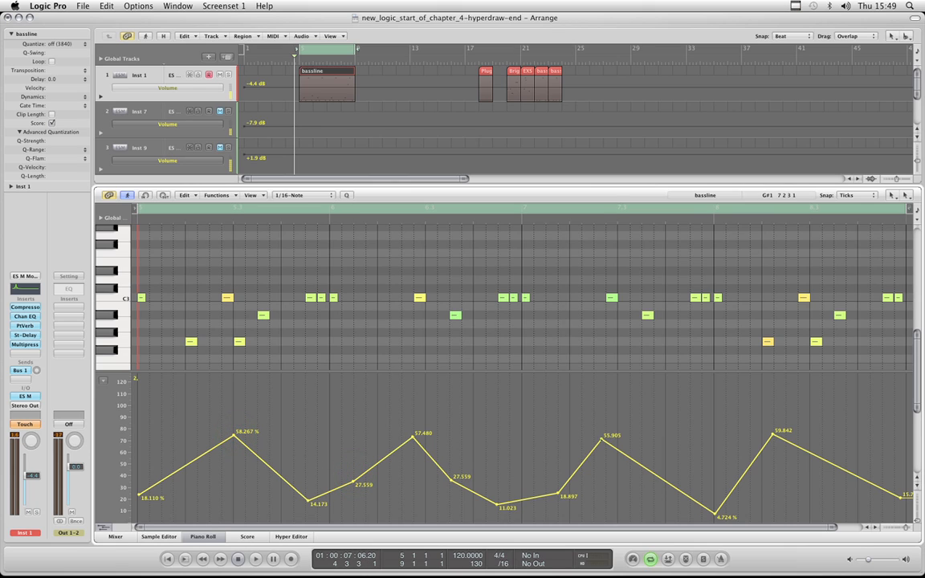
pyautogui.click(601, 438)
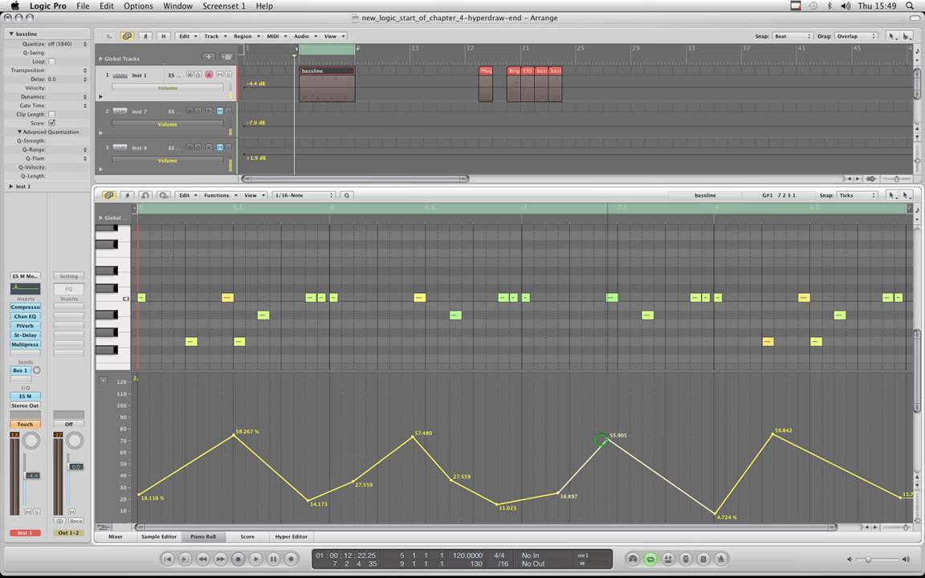
pyautogui.click(773, 437)
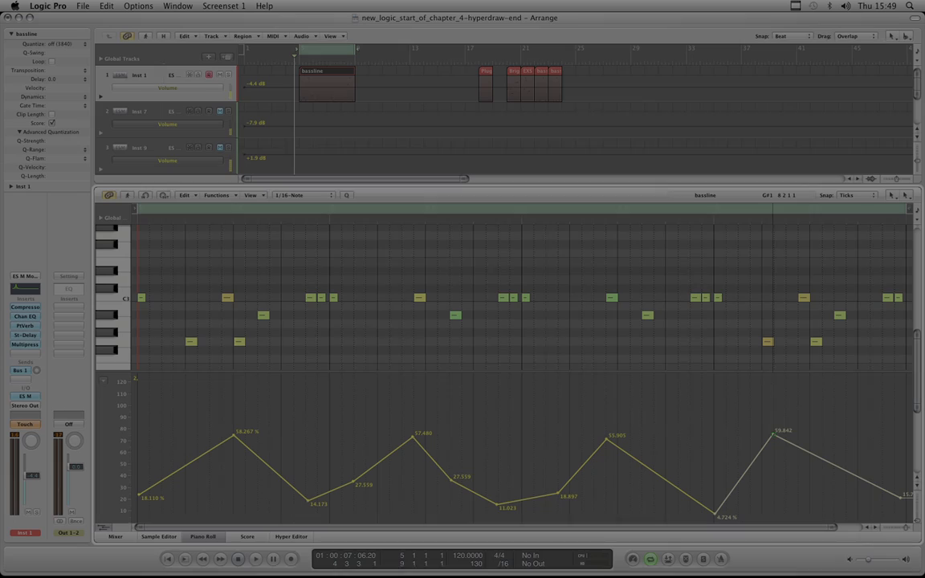
pyautogui.click(773, 437)
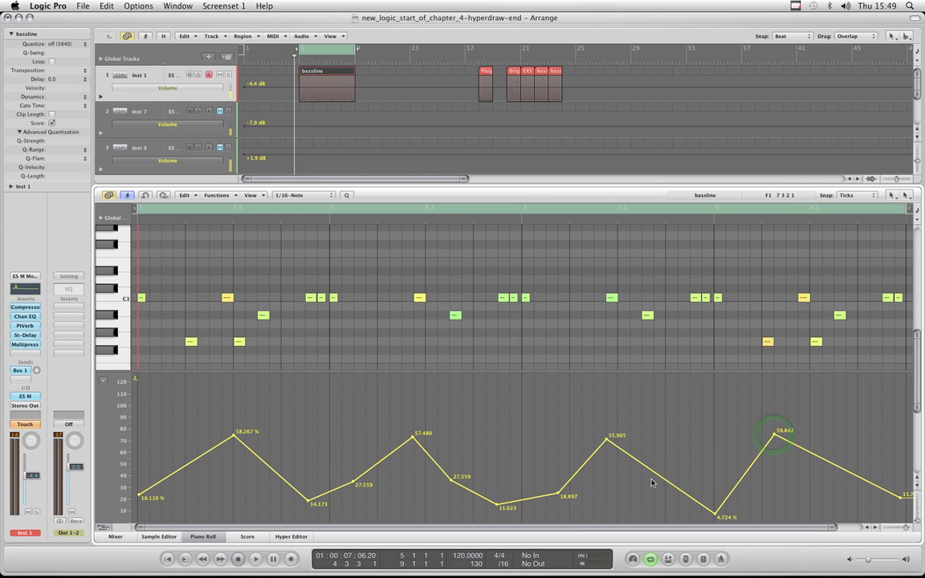
pyautogui.click(715, 510)
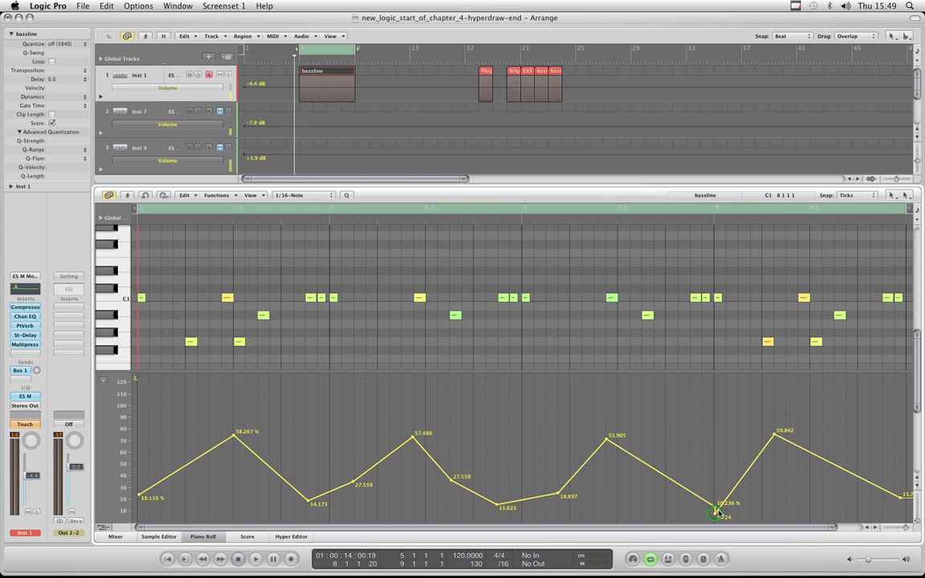
pyautogui.click(716, 506)
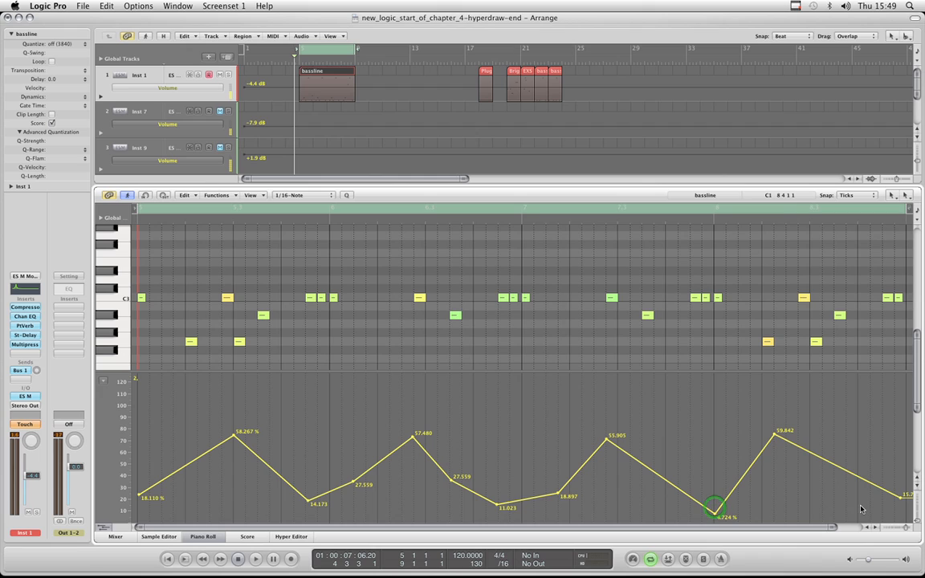
# Lower the yellow curve's last point to about 6.3 % and enlarge the automation area beneath the notes
pyautogui.moveTo(900, 502); pyautogui.dragTo(904, 508)
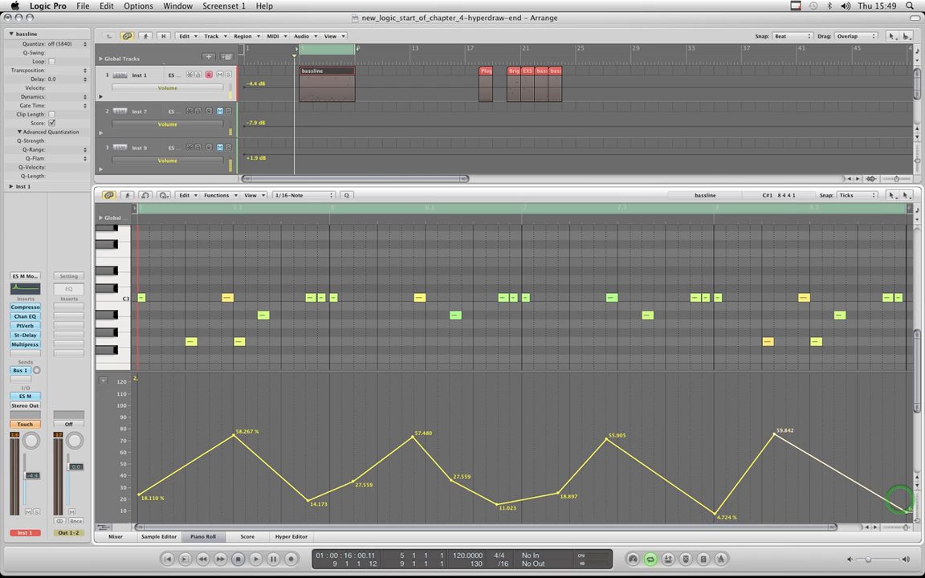
pyautogui.press('space')
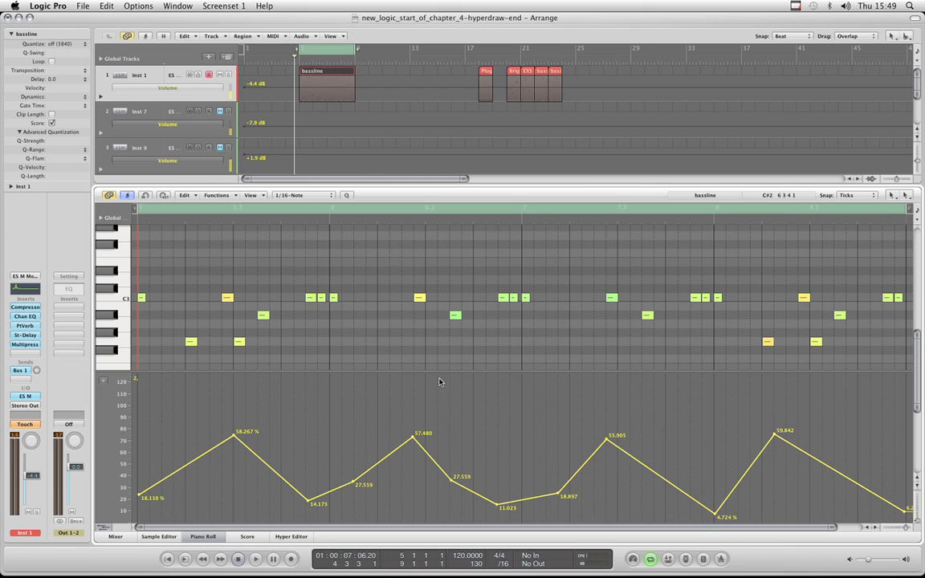
pyautogui.moveTo(431, 372)
pyautogui.mouseDown()
pyautogui.moveTo(433, 381)
pyautogui.moveTo(432, 361)
pyautogui.mouseUp()
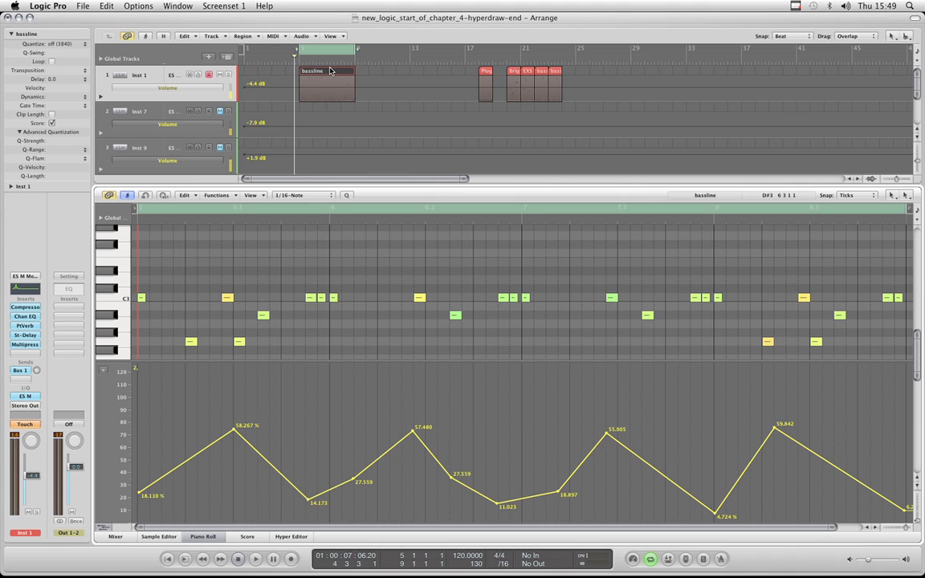
# Close the Piano Roll and enlarge the arrangement's tracks with the bassline region in view
pyautogui.hotkey('ctrl', 'Right')
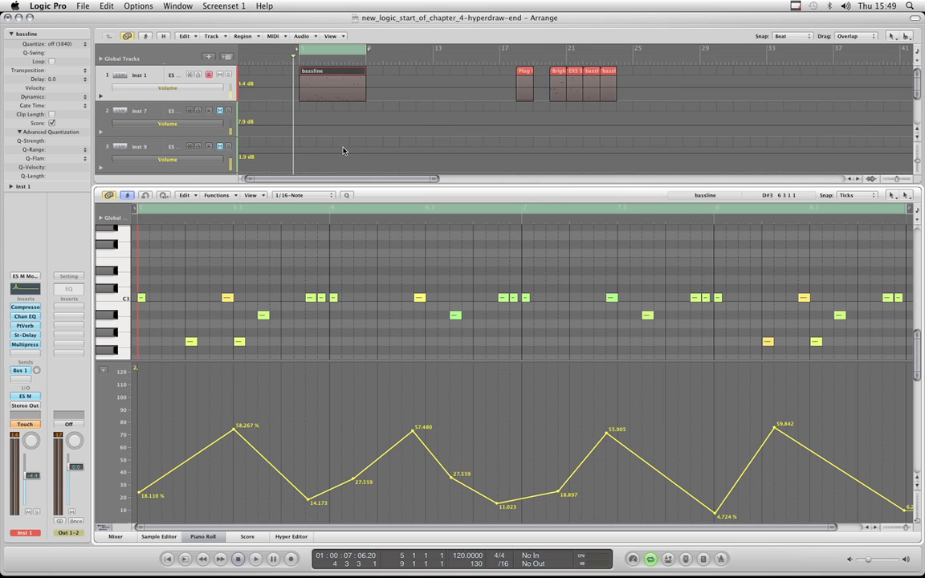
pyautogui.click(206, 543)
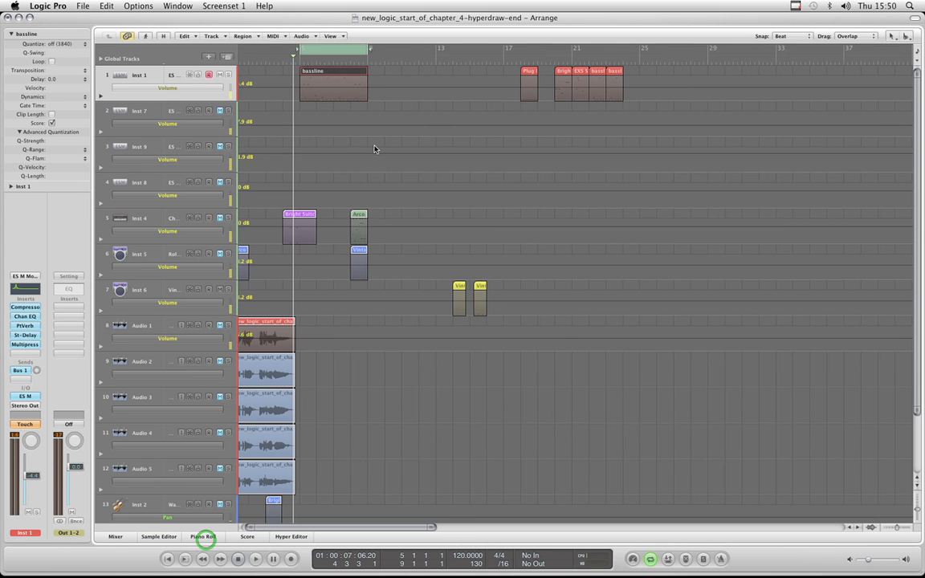
pyautogui.hotkey('ctrl', 'Right')
pyautogui.hotkey('ctrl', 'Down')
pyautogui.hotkey('ctrl', 'Down')
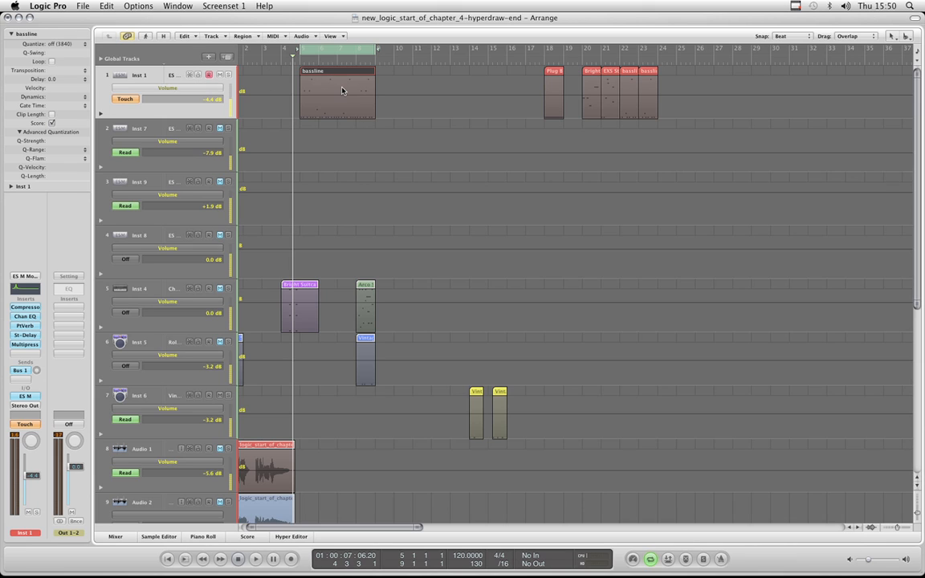
pyautogui.hotkey('ctrl', 'Right')
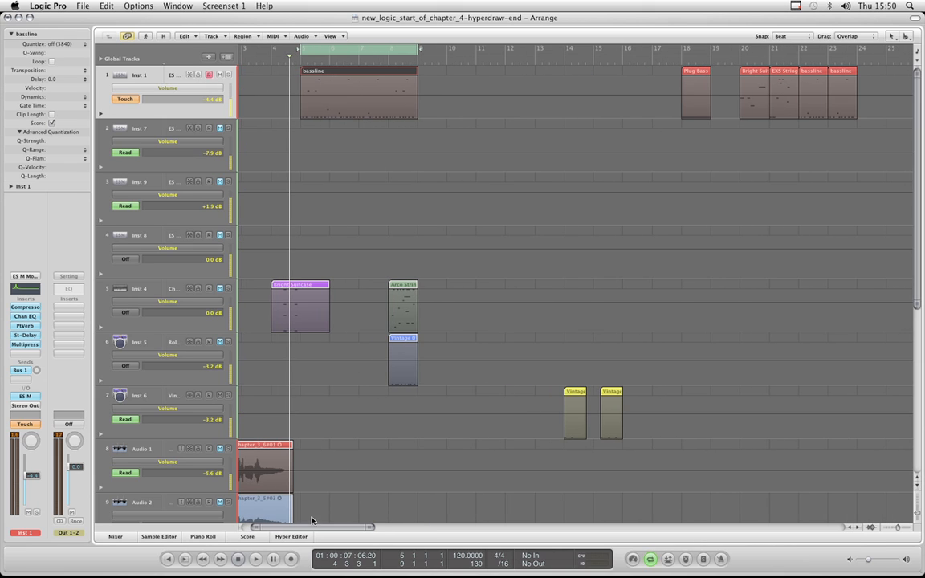
pyautogui.moveTo(310, 528); pyautogui.dragTo(268, 528)
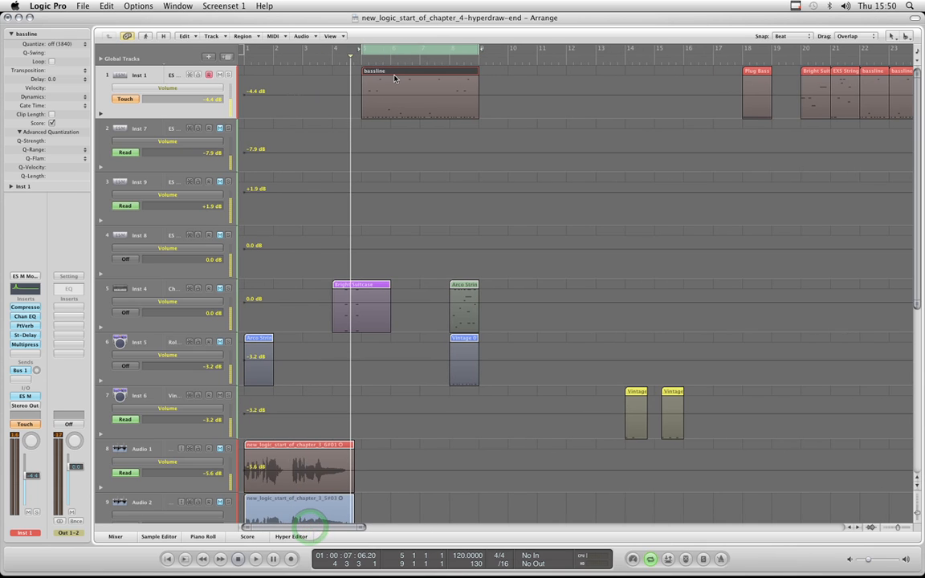
# Turn off Inst 1's track automation display and cycle the bassline region's automation display through its curves
pyautogui.click(522, 72)
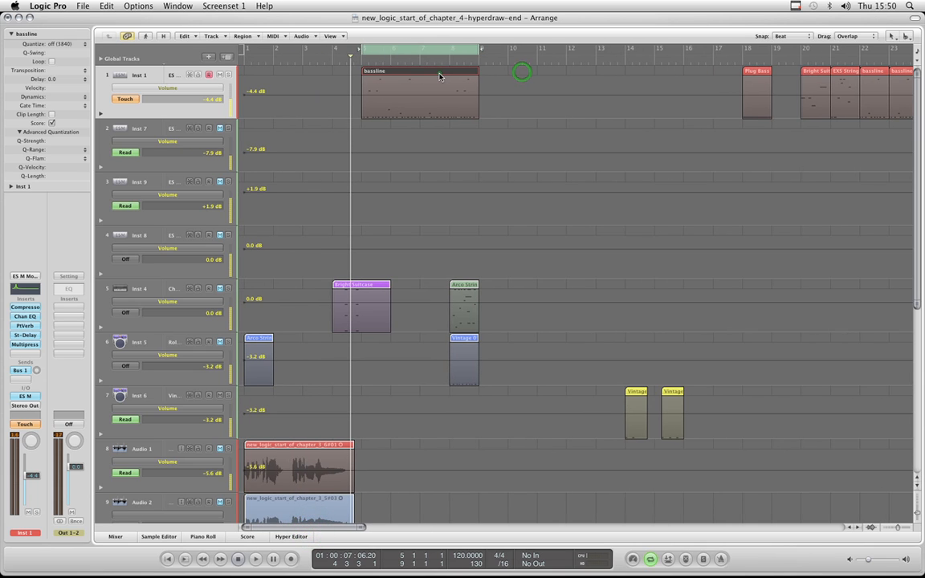
pyautogui.click(440, 75)
pyautogui.click(440, 77)
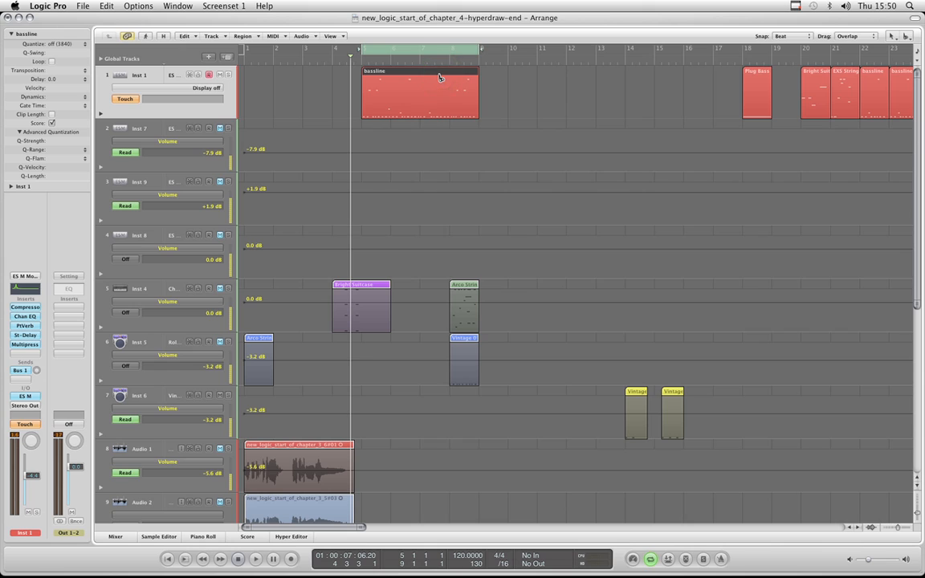
pyautogui.click(440, 76)
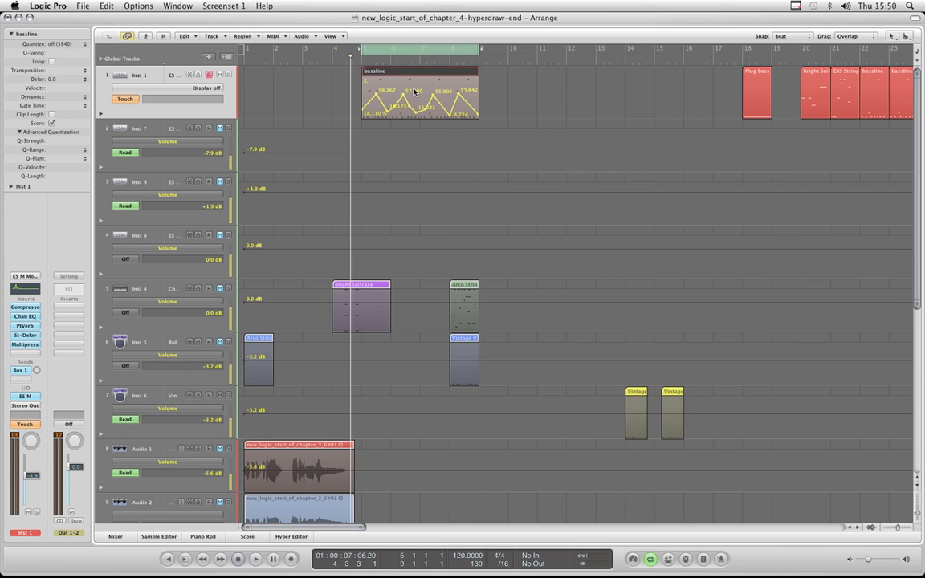
pyautogui.press('ctrl+super+y')
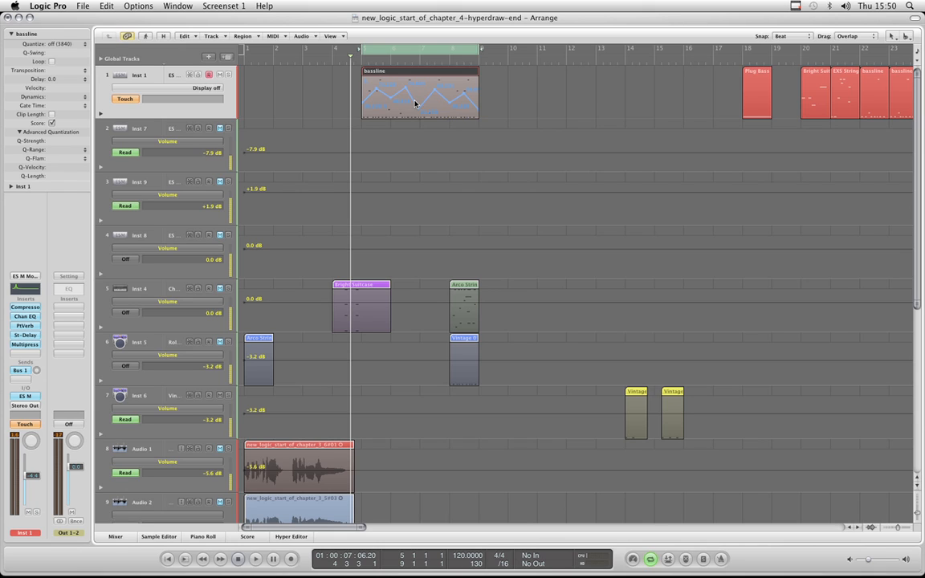
pyautogui.press('ctrl+super+y')
pyautogui.press('ctrl+super+y')
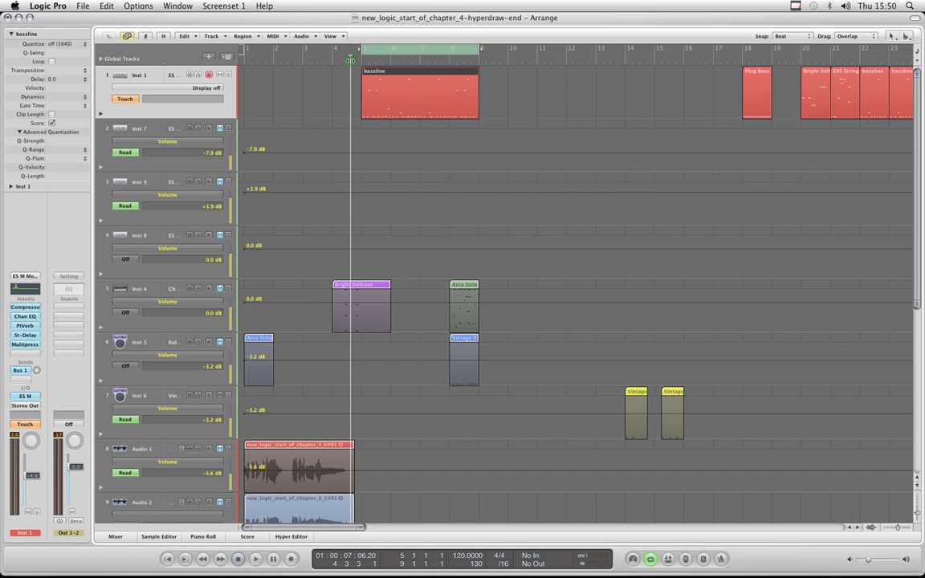
# Move the playhead past the bassline region to about bar 11 and show the yellow curve in the region
pyautogui.moveTo(350, 60); pyautogui.dragTo(550, 60)
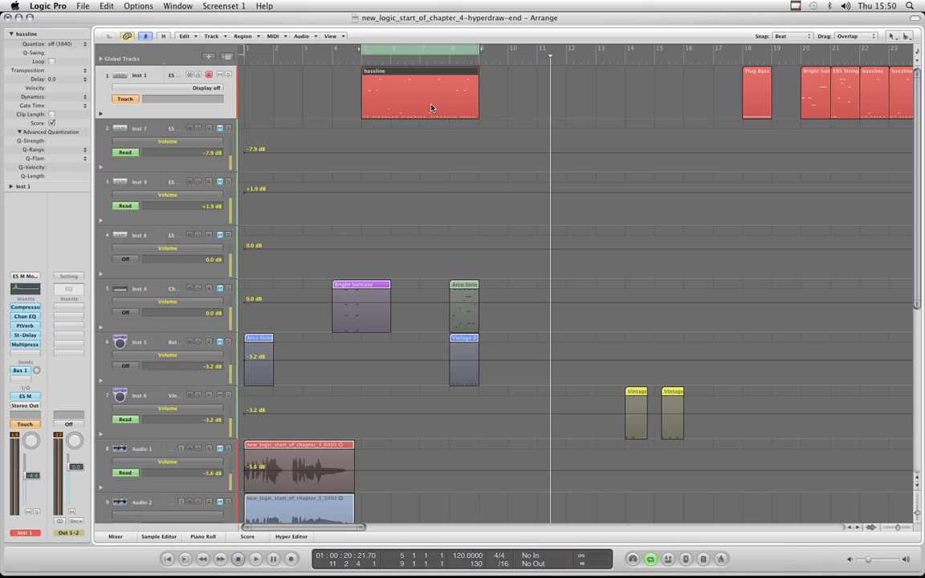
pyautogui.click(396, 75)
pyautogui.press('super+z')
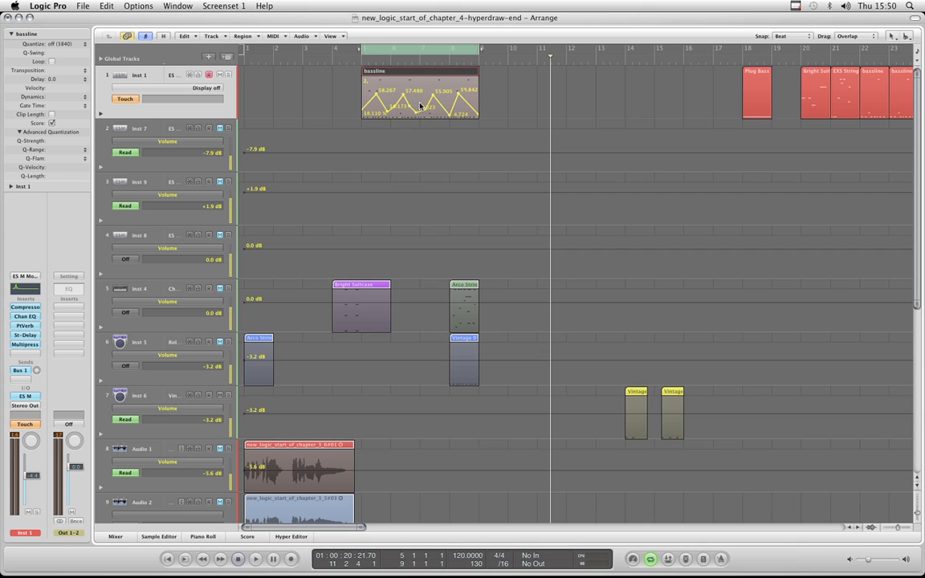
# Move the bassline's visible region data, the Cutoff curve, to Inst 1's track automation
pyautogui.click(211, 36)
pyautogui.moveTo(241, 46)
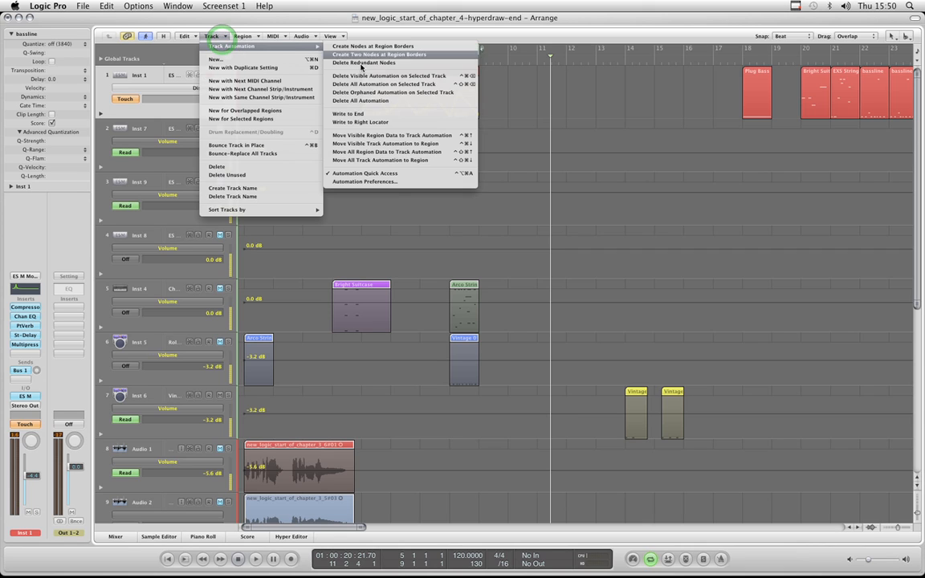
pyautogui.click(413, 136)
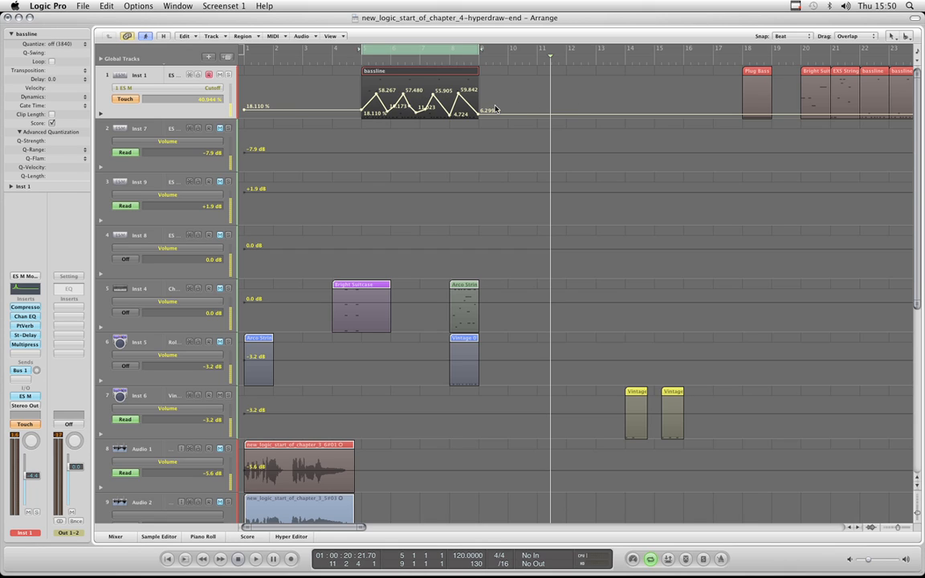
# Try adding an 83.464 % Cutoff point near bar 10.5, remove it, and check the track's automation parameter
pyautogui.click(523, 84)
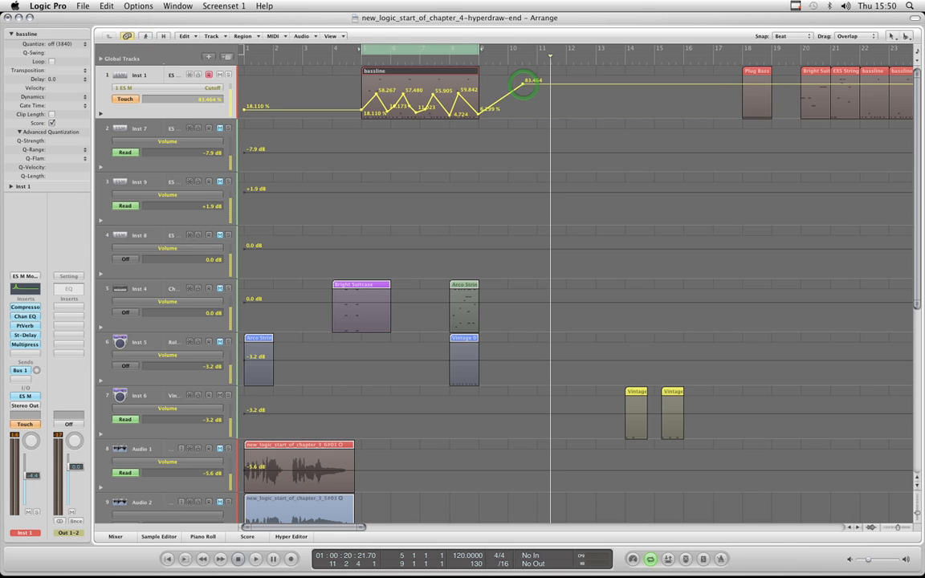
pyautogui.click(523, 85)
pyautogui.click(210, 88)
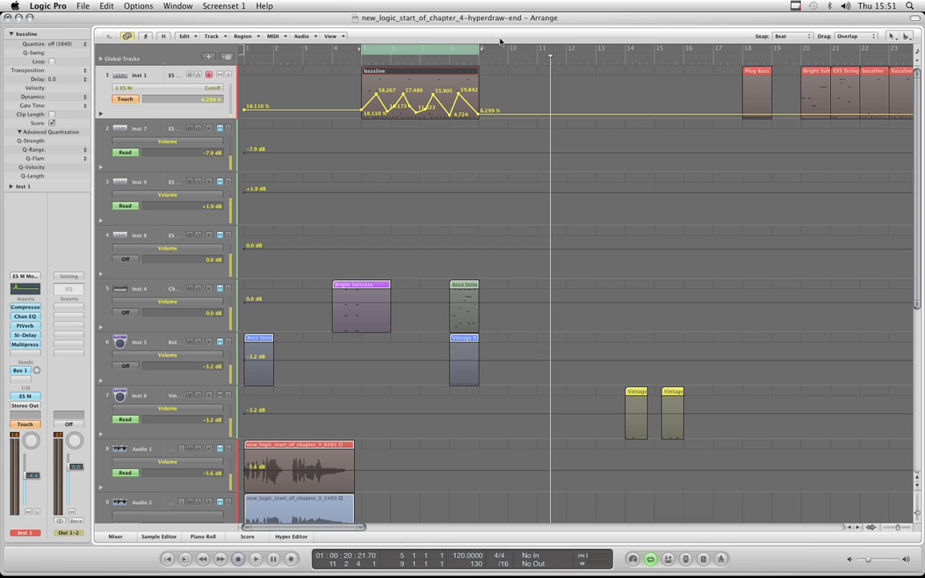
# Undo moving the Cutoff data to the track and display the region's blue Resonance curve
pyautogui.press('super+z')
pyautogui.press('super+z')
pyautogui.press('super+z')
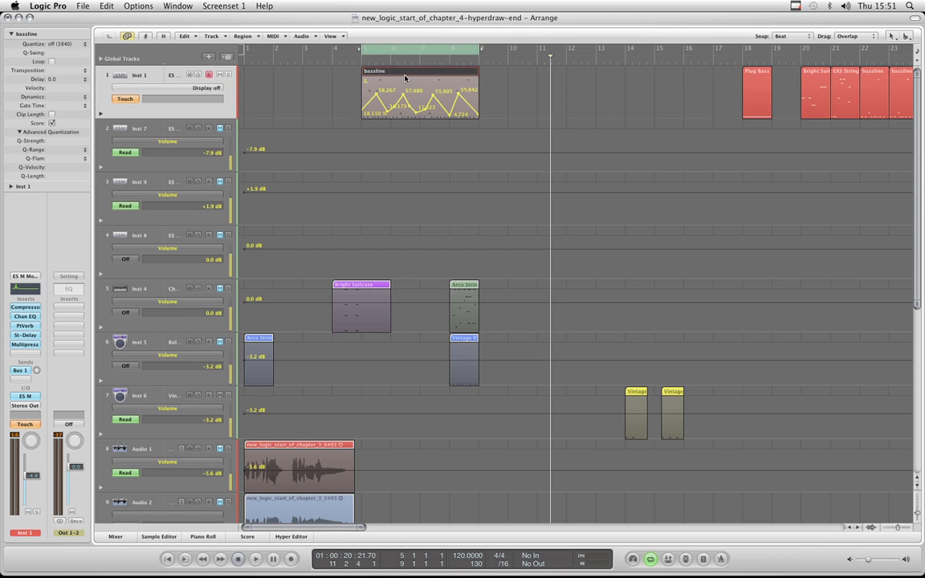
pyautogui.press('super+z')
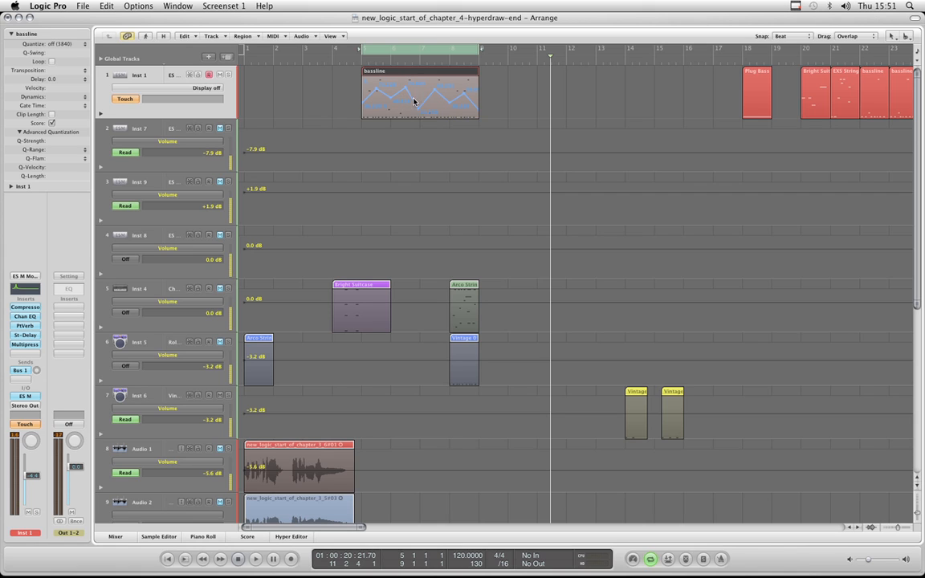
# Move the visible Resonance region data to track automation, and undo the move
pyautogui.click(211, 36)
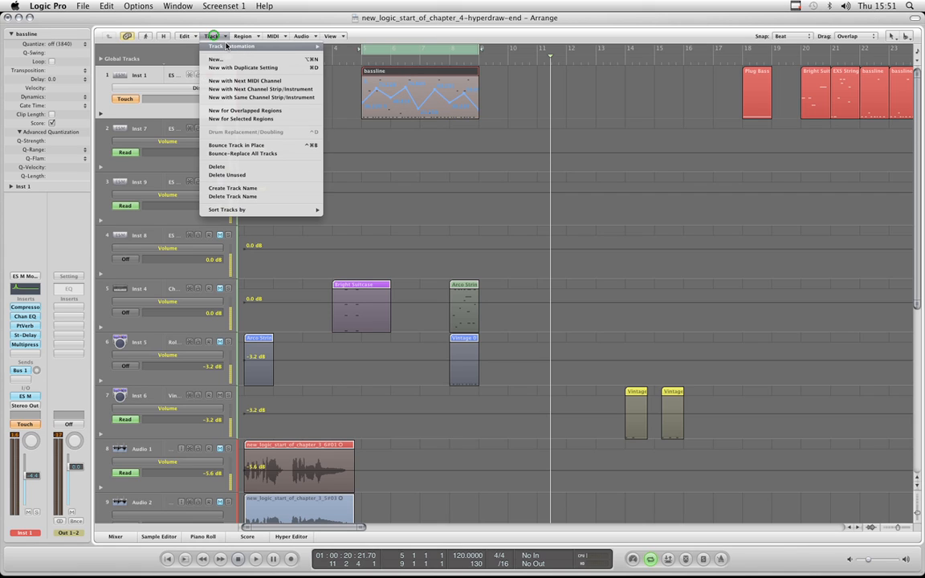
pyautogui.moveTo(233, 45)
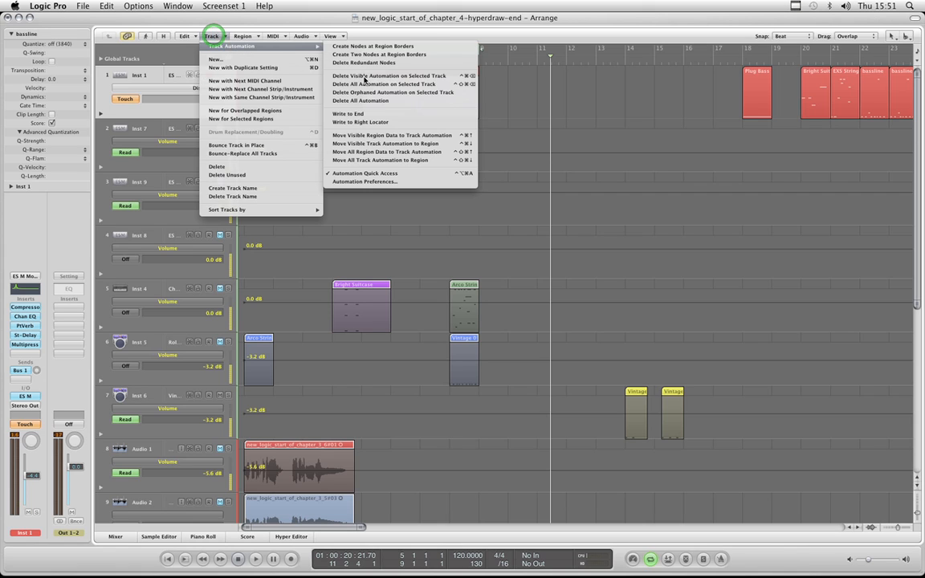
pyautogui.click(395, 136)
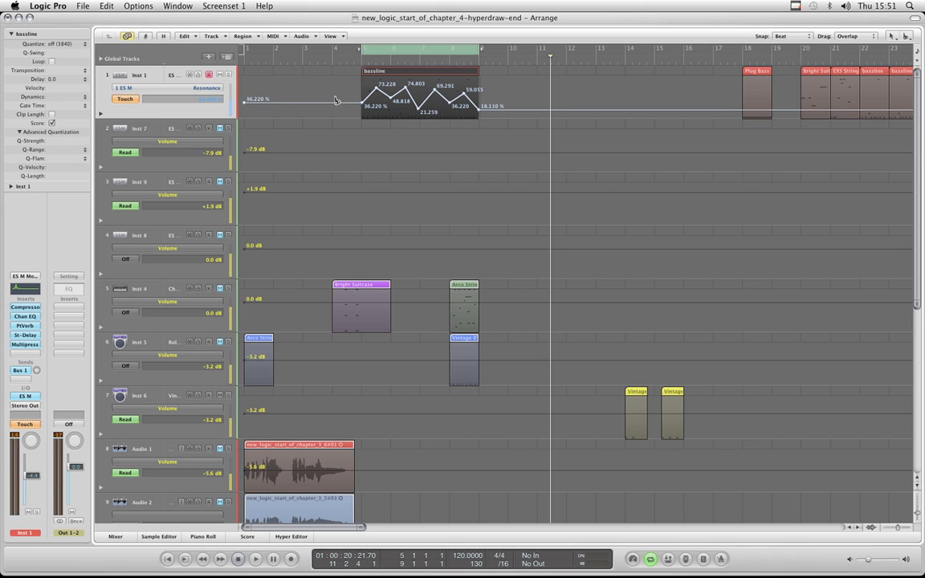
pyautogui.press('super+z')
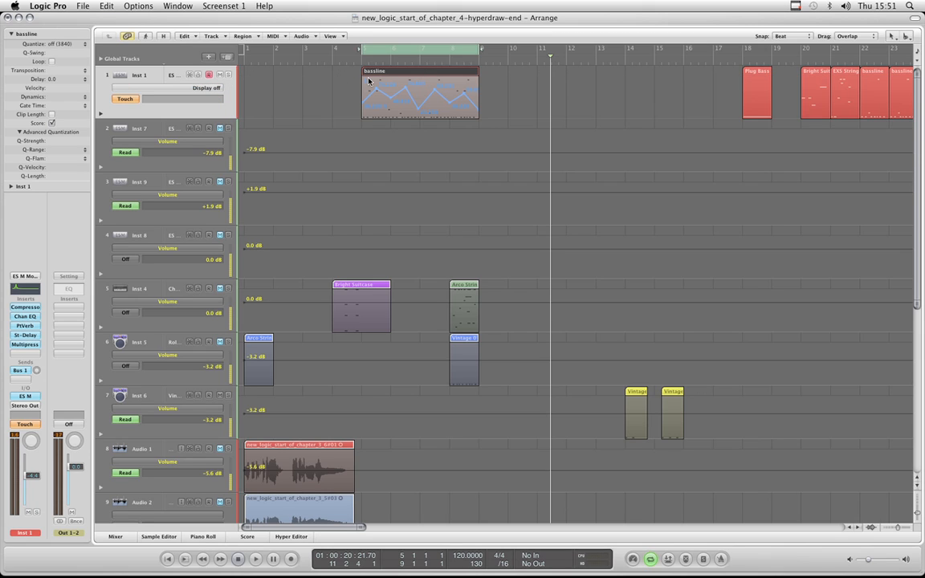
# Move all of the bassline's region data to track automation and display Inst 1's Cutoff and Resonance automation in turn
pyautogui.click(215, 36)
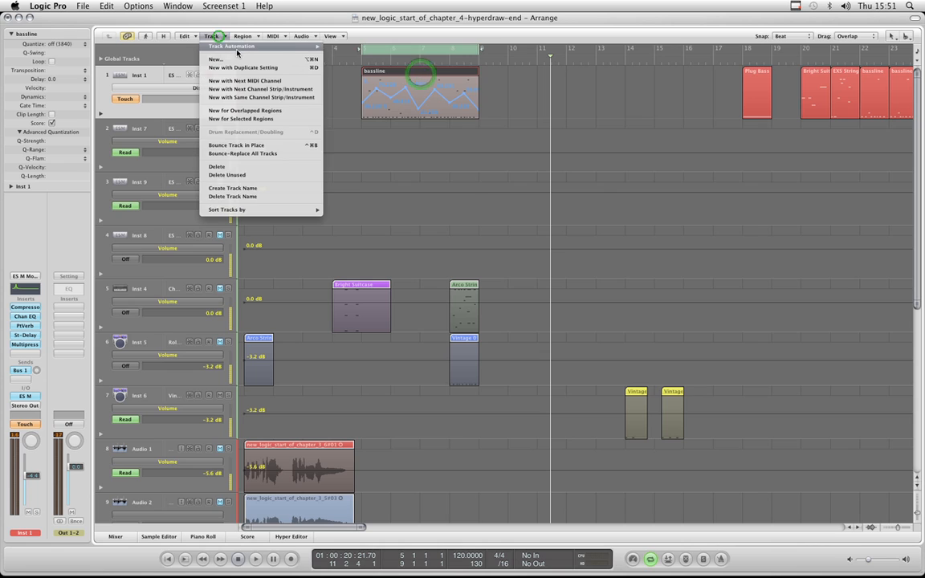
pyautogui.moveTo(237, 50)
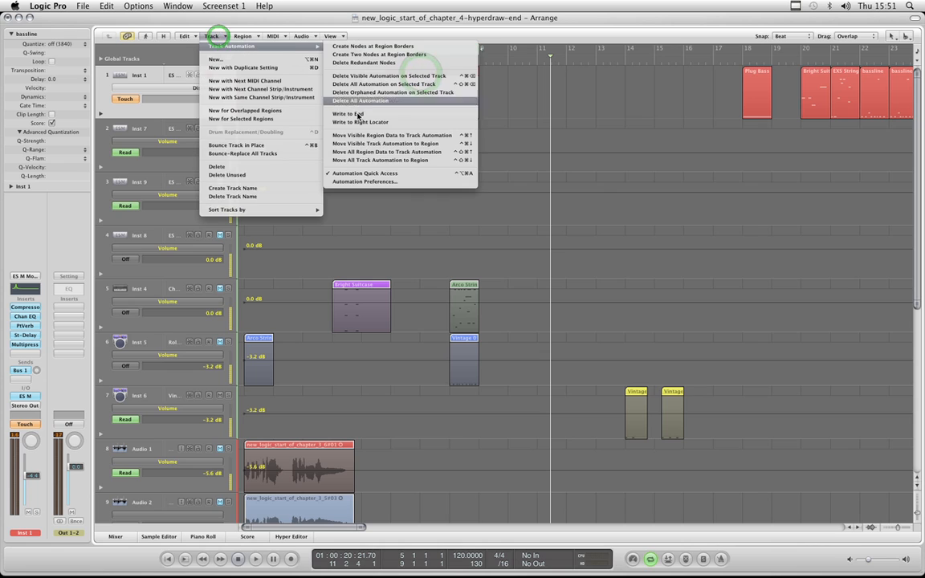
pyautogui.click(394, 153)
pyautogui.click(211, 86)
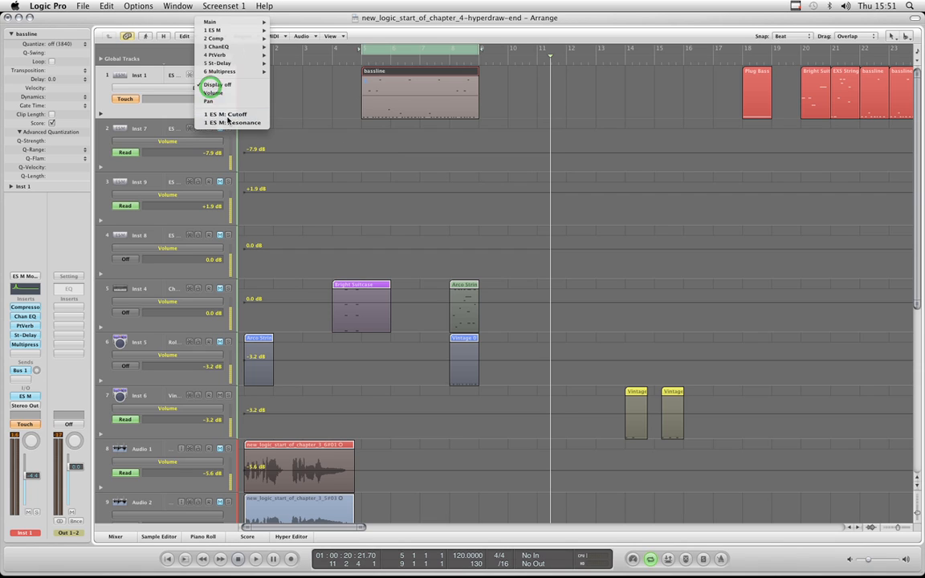
pyautogui.click(227, 114)
pyautogui.click(206, 87)
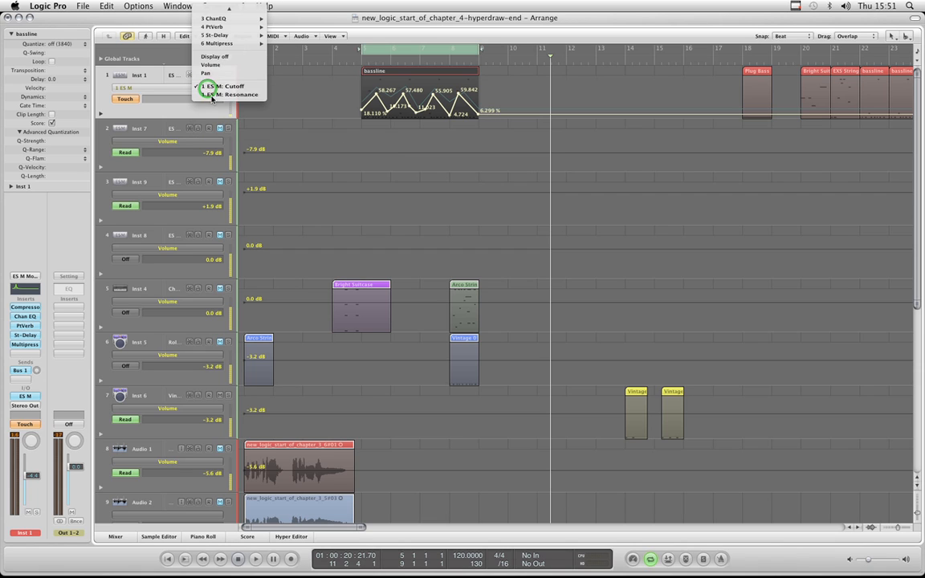
pyautogui.click(212, 95)
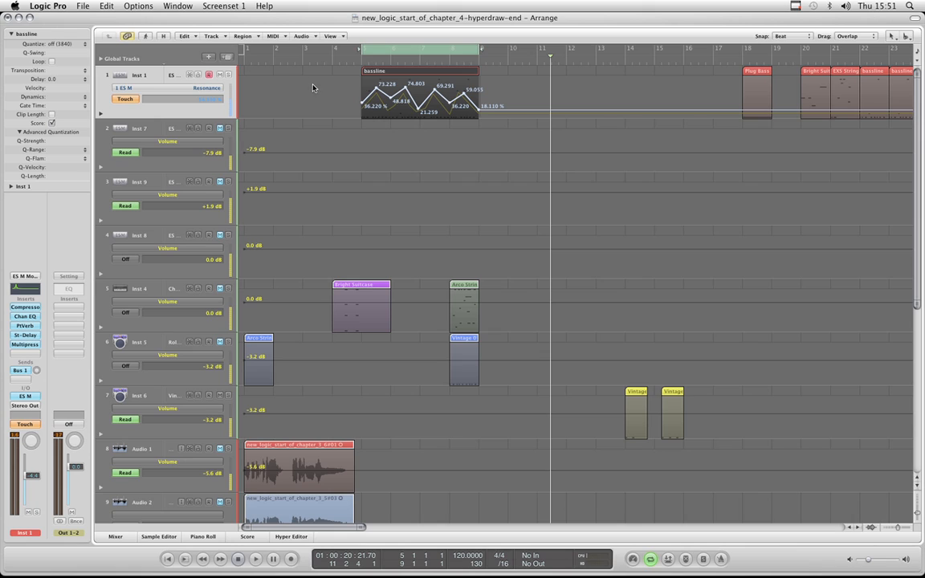
# Undo the transfer of all region data and check which automation parameters Inst 1 offers
pyautogui.press('super+z')
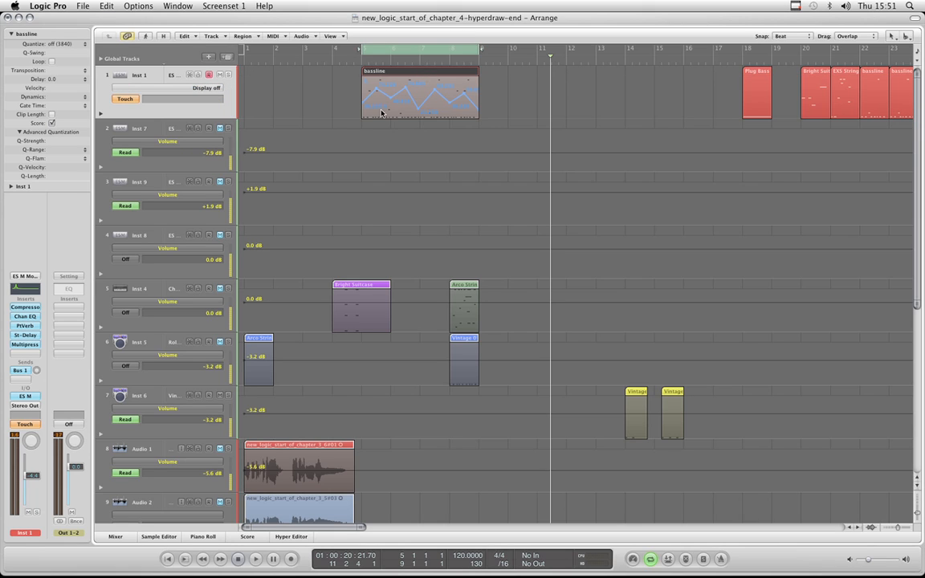
pyautogui.click(206, 86)
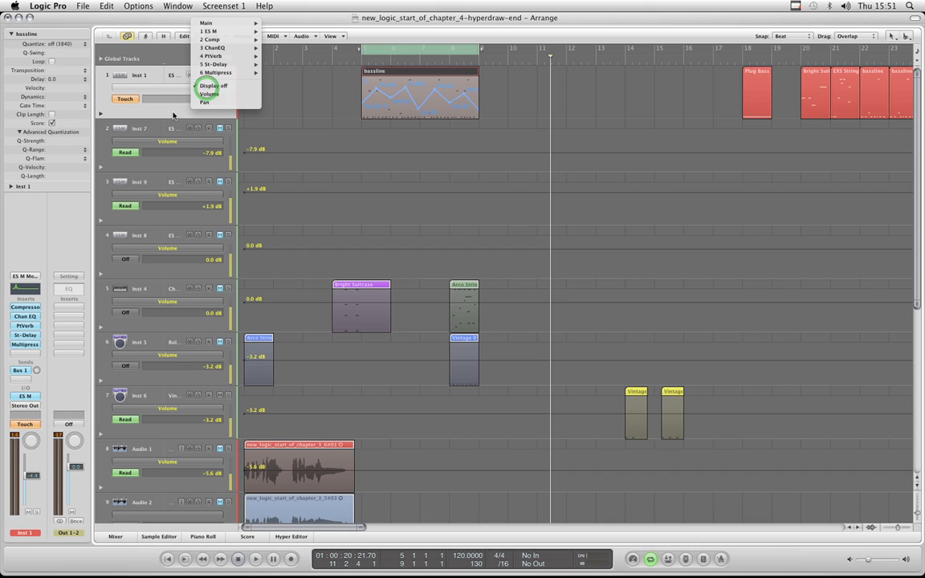
pyautogui.click(206, 85)
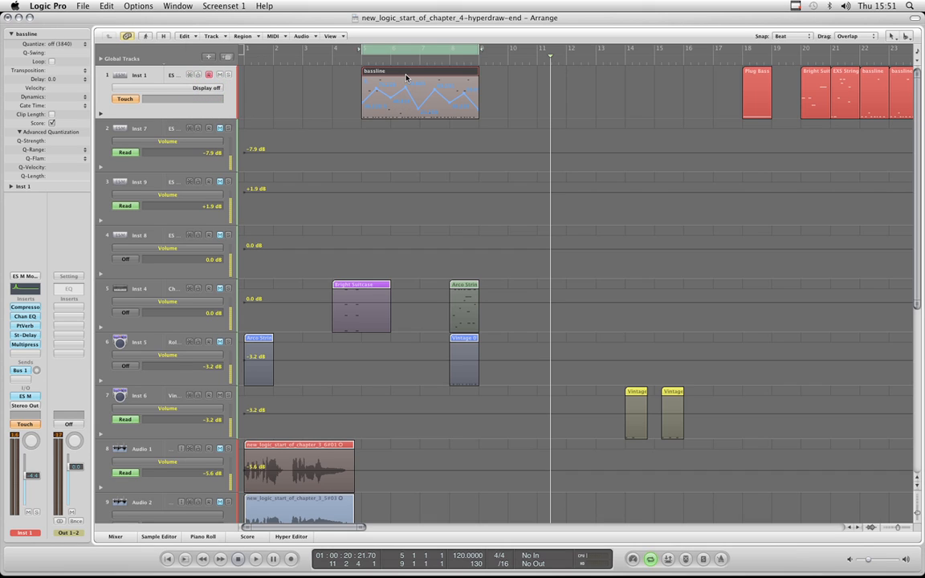